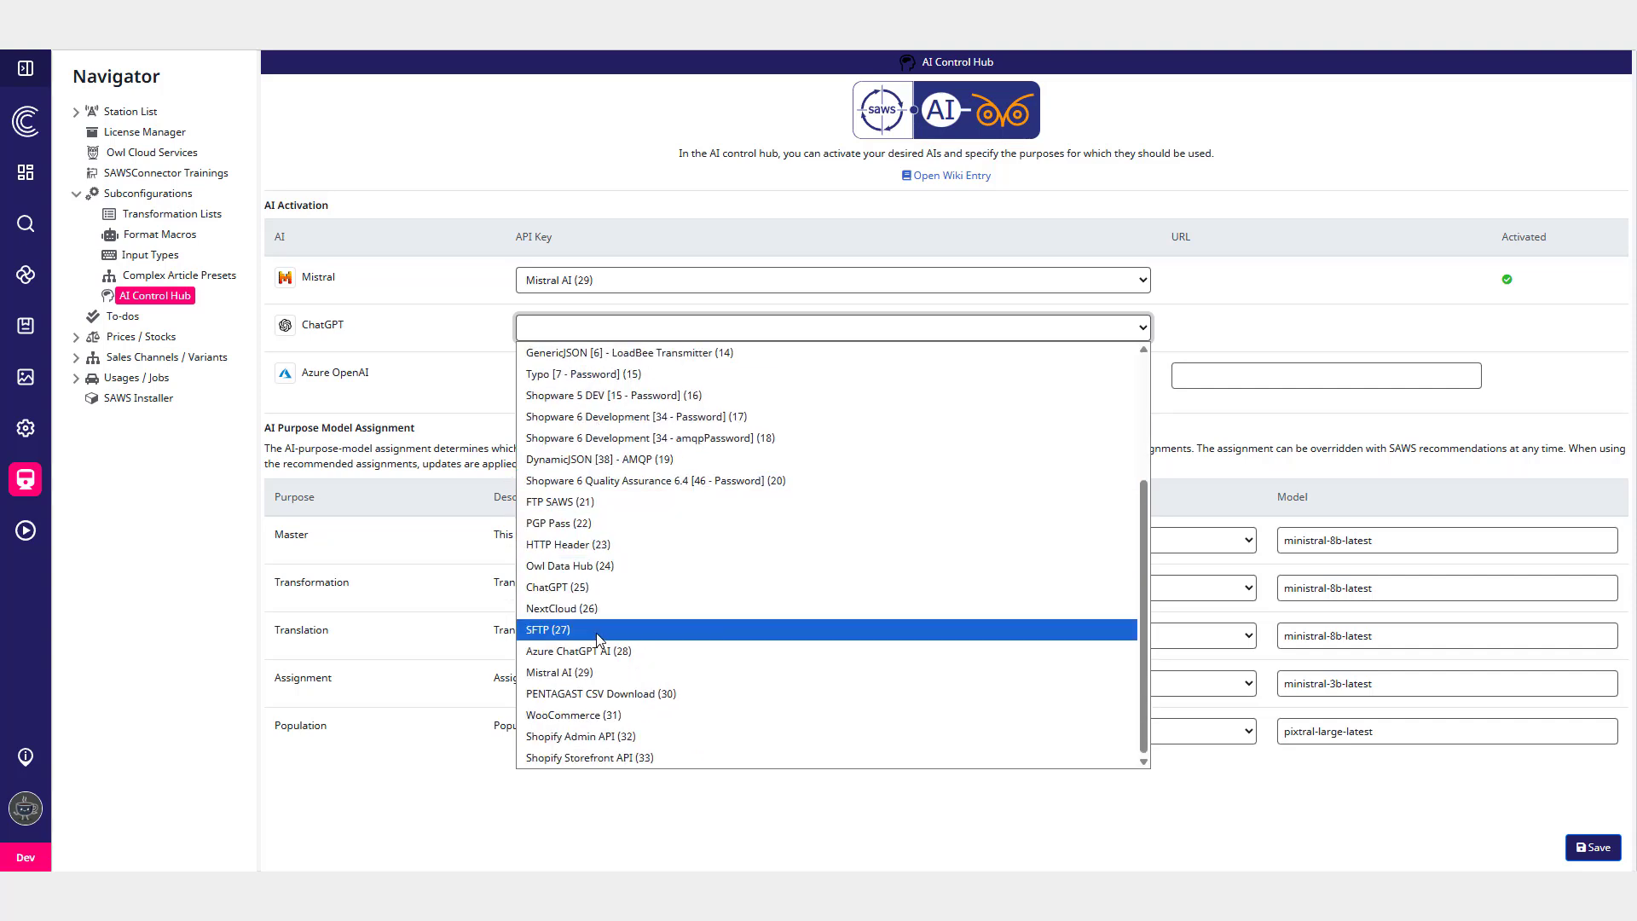
# - Select ChatGPT (25) as the ChatGPT API key and Azure ChatGPT AI (28) as the Azure OpenAI API key
pyautogui.click(596, 586)
pyautogui.click(614, 374)
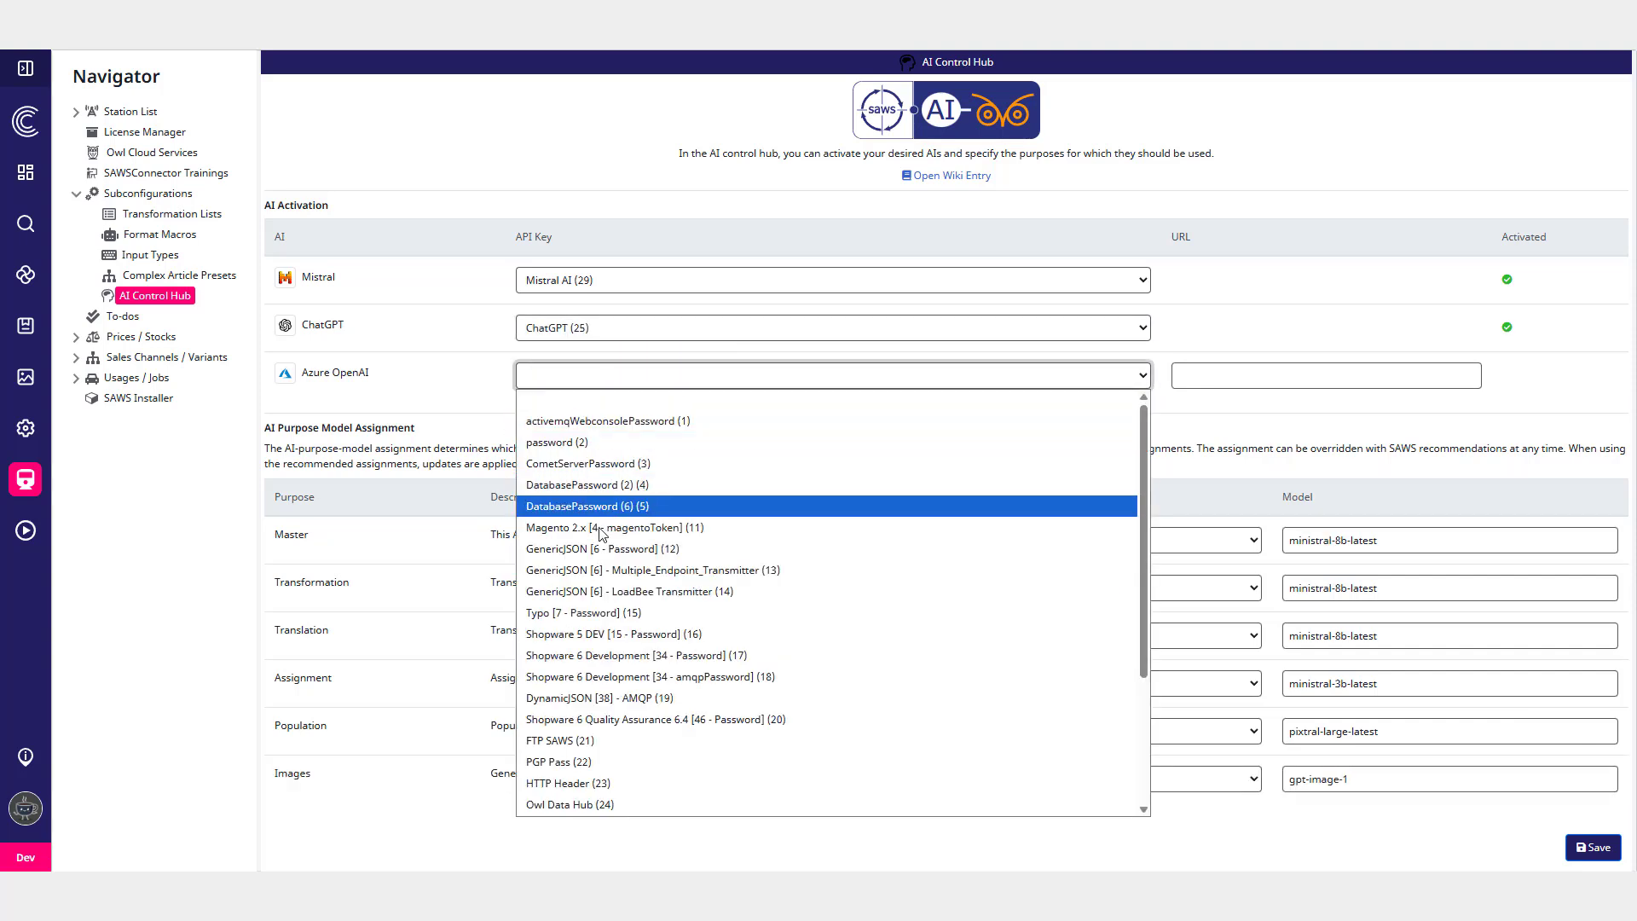
pyautogui.scroll(-4, 604, 511)
pyautogui.click(601, 697)
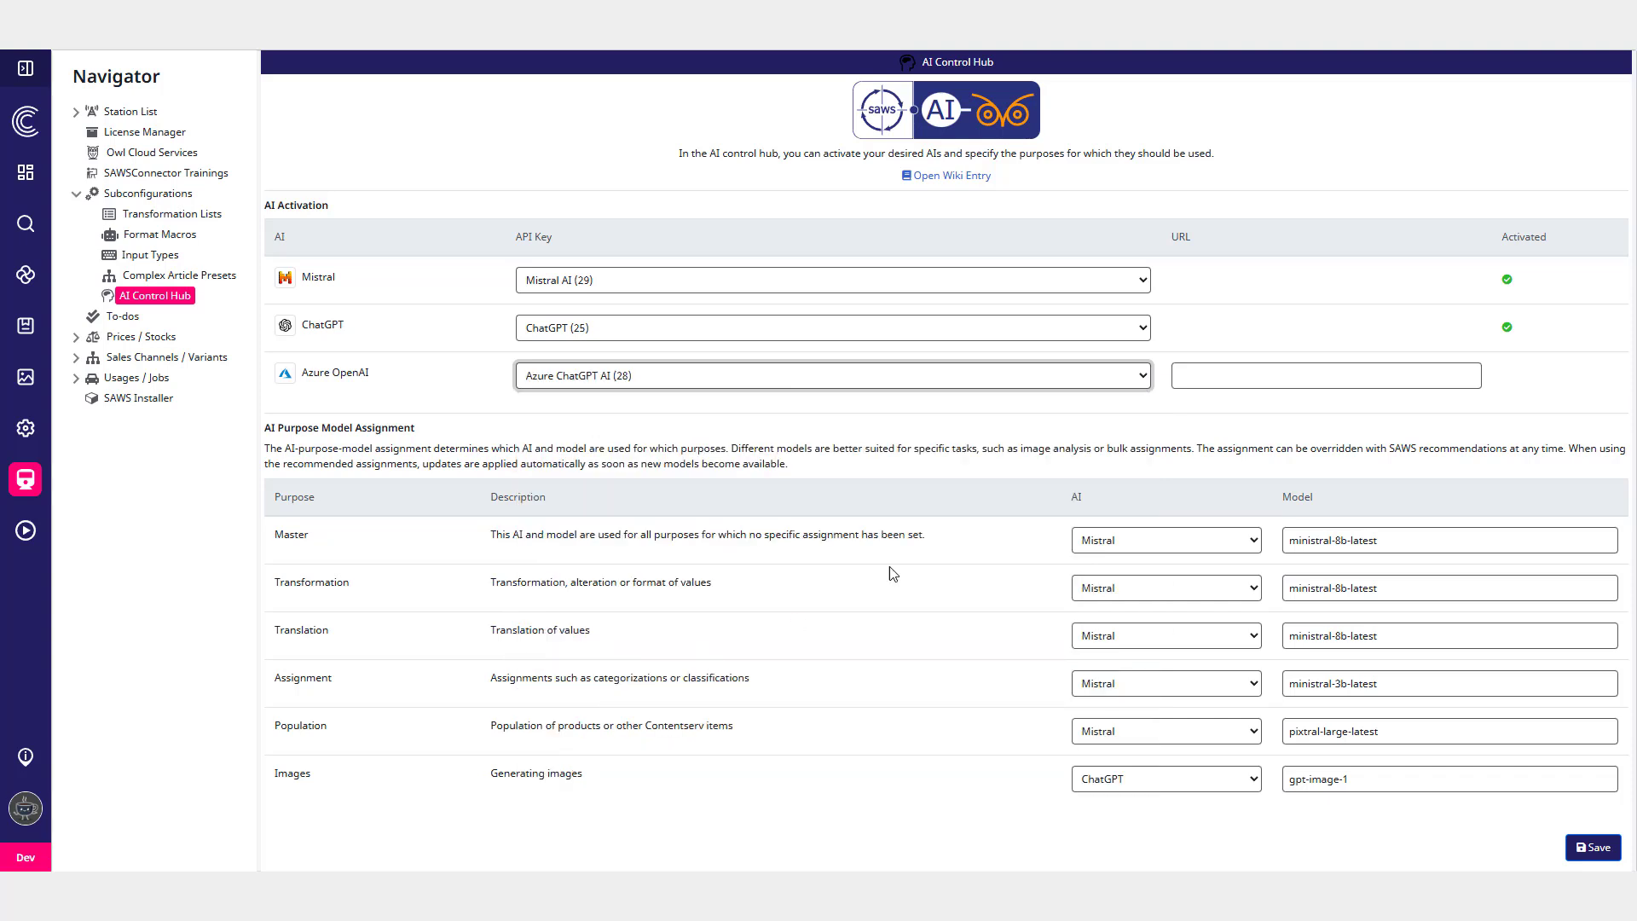
# - Enter your-url as the Azure OpenAI URL
pyautogui.click(1211, 374)
pyautogui.write('your-url')
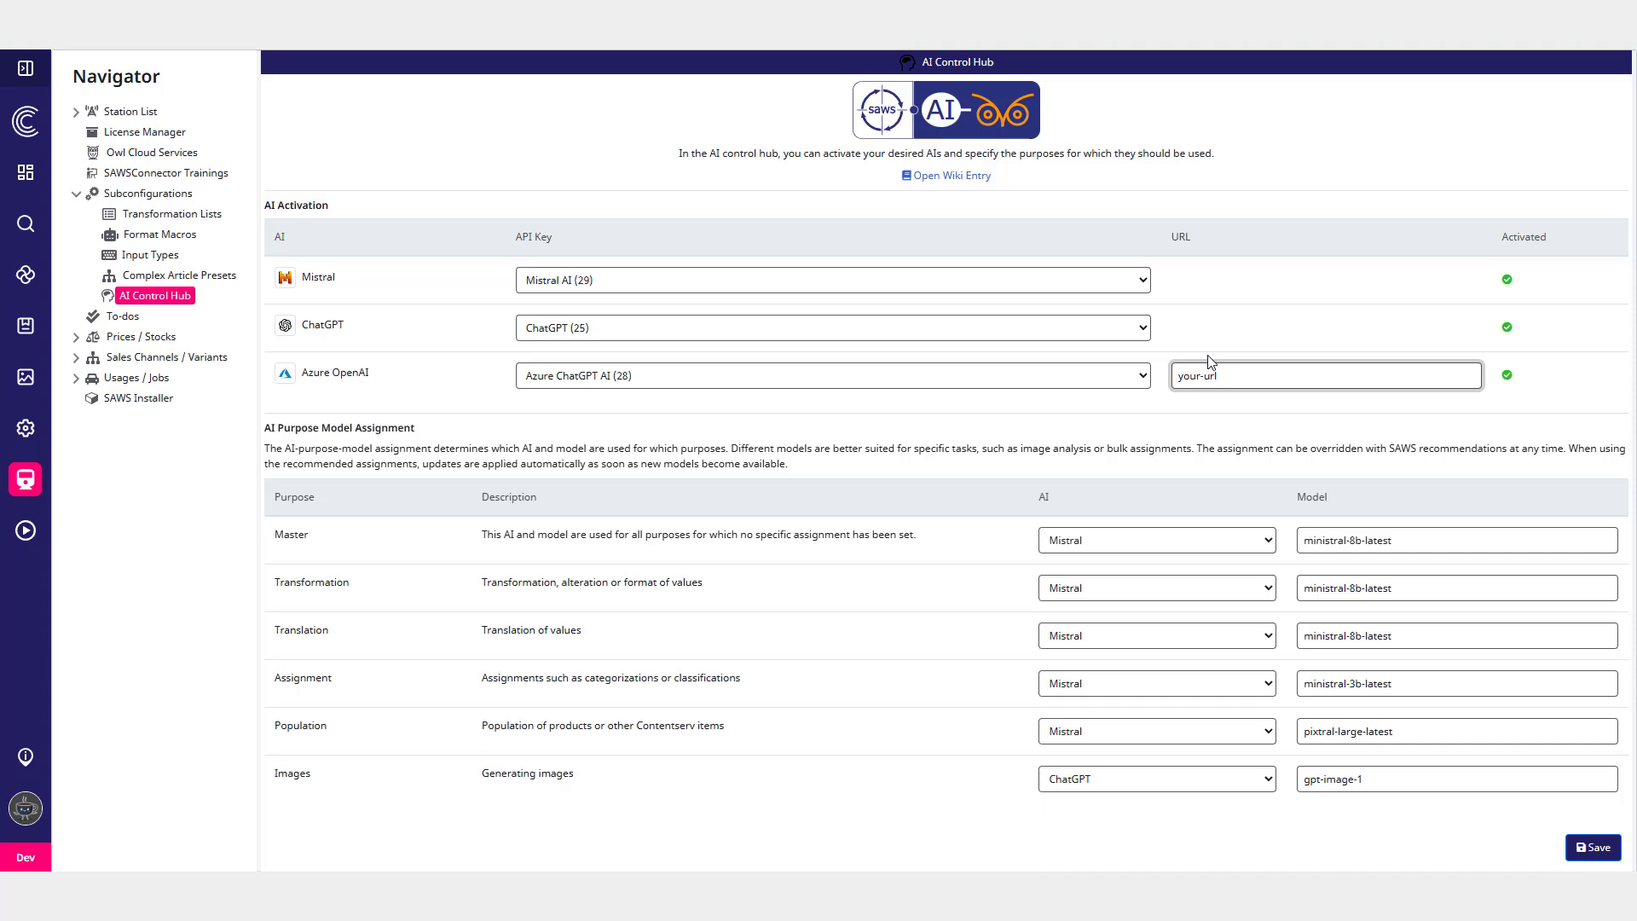
pyautogui.click(1242, 421)
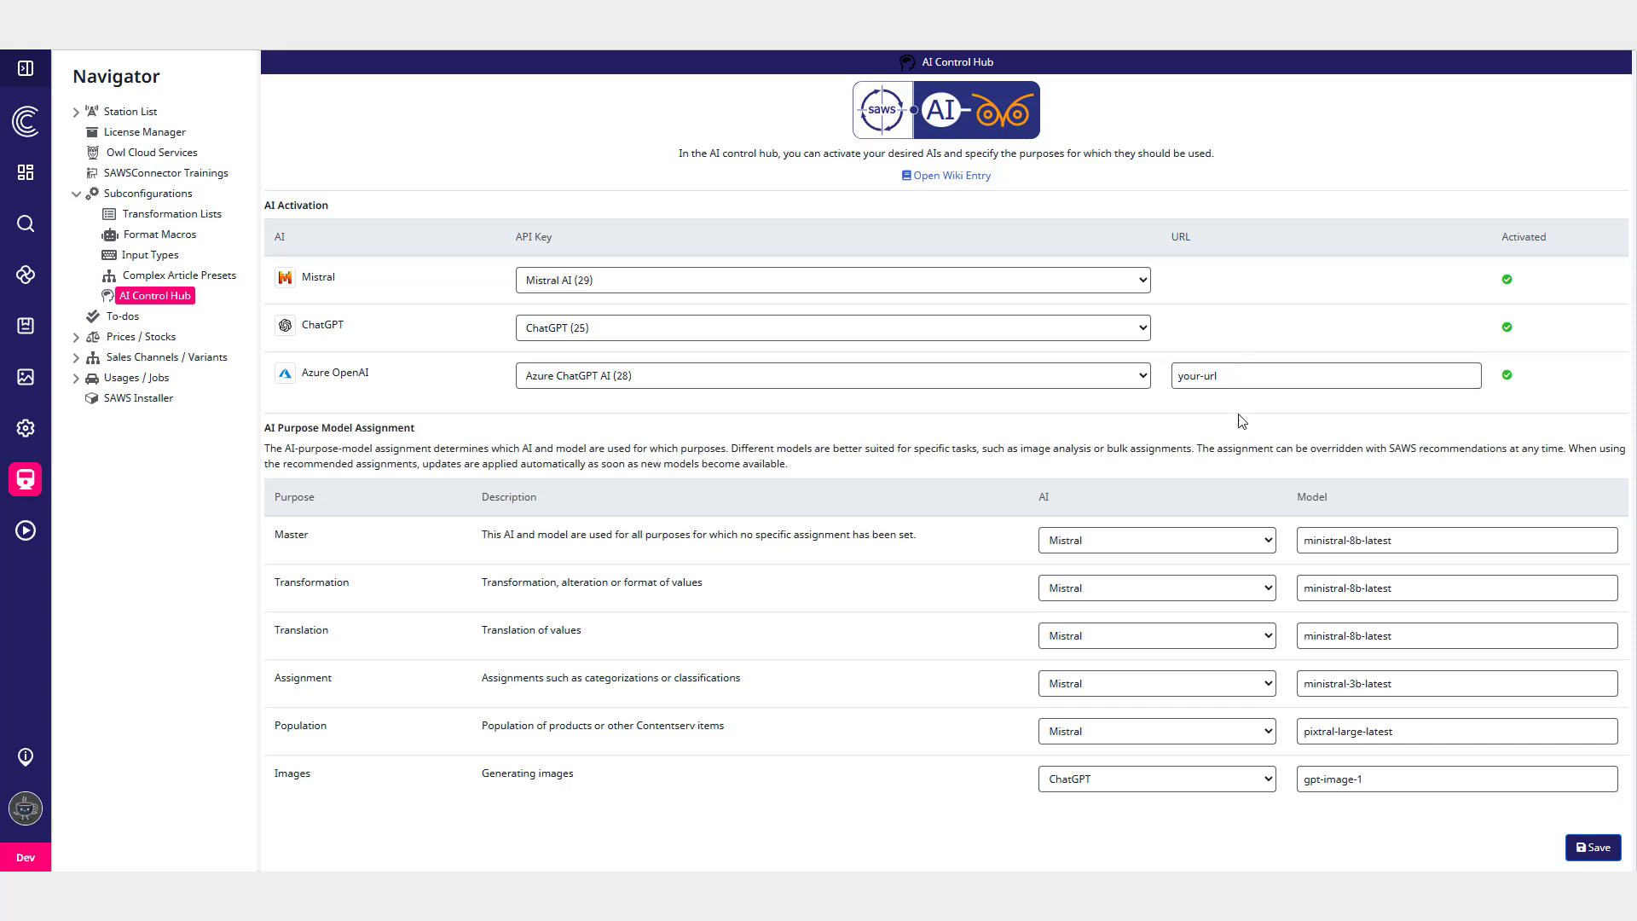
pyautogui.click(1072, 551)
pyautogui.click(961, 587)
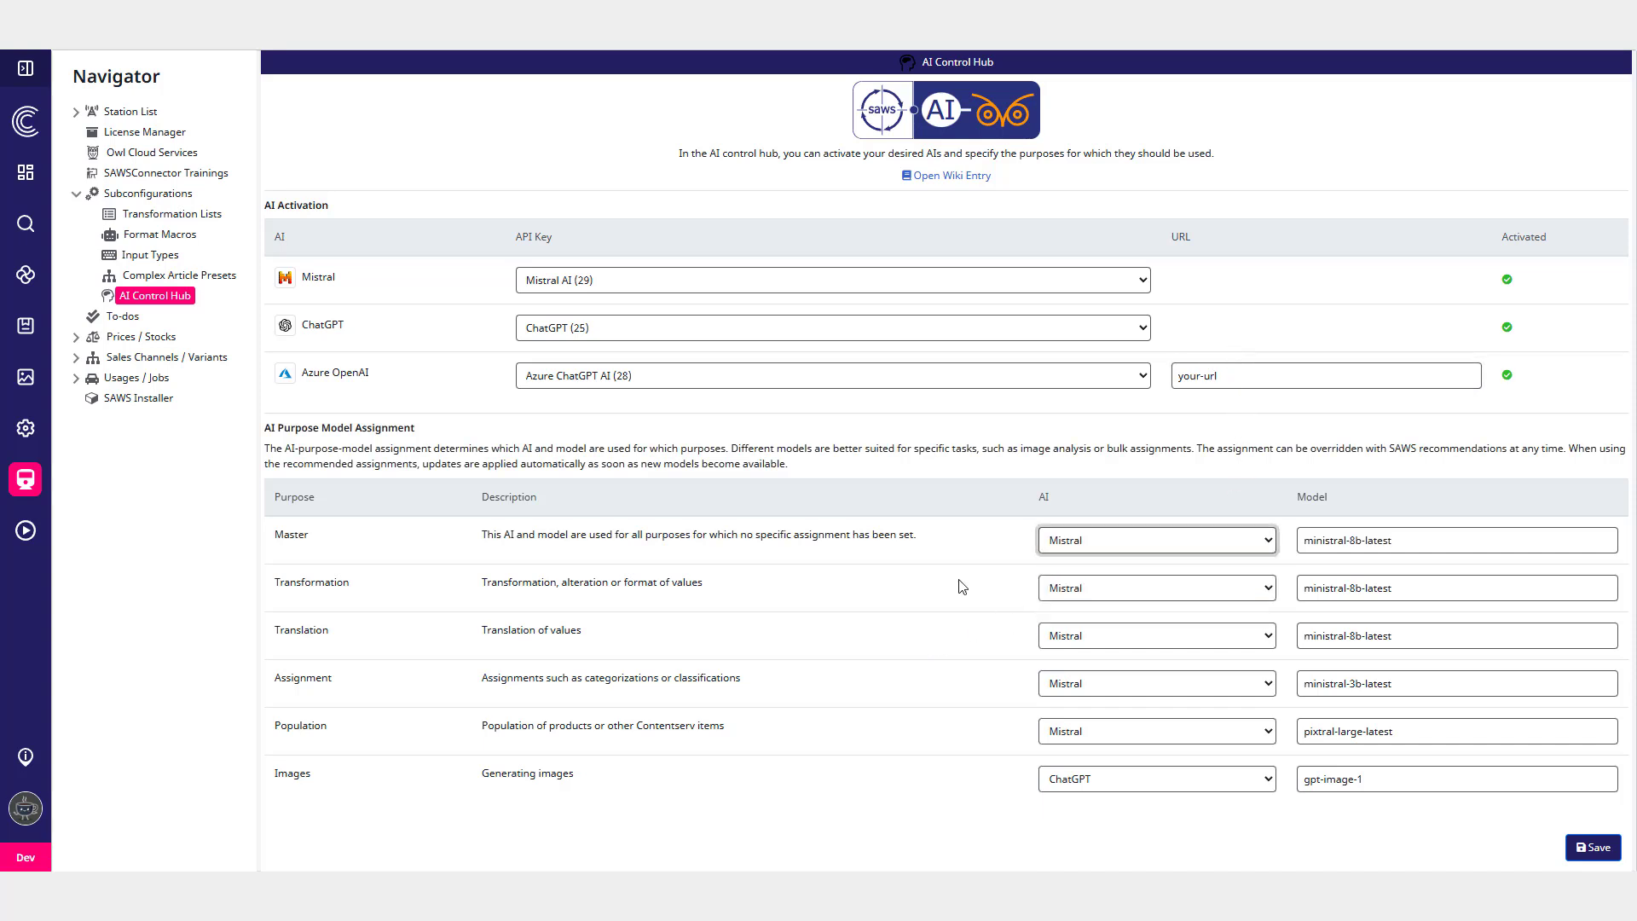
pyautogui.moveTo(480, 583); pyautogui.dragTo(729, 599)
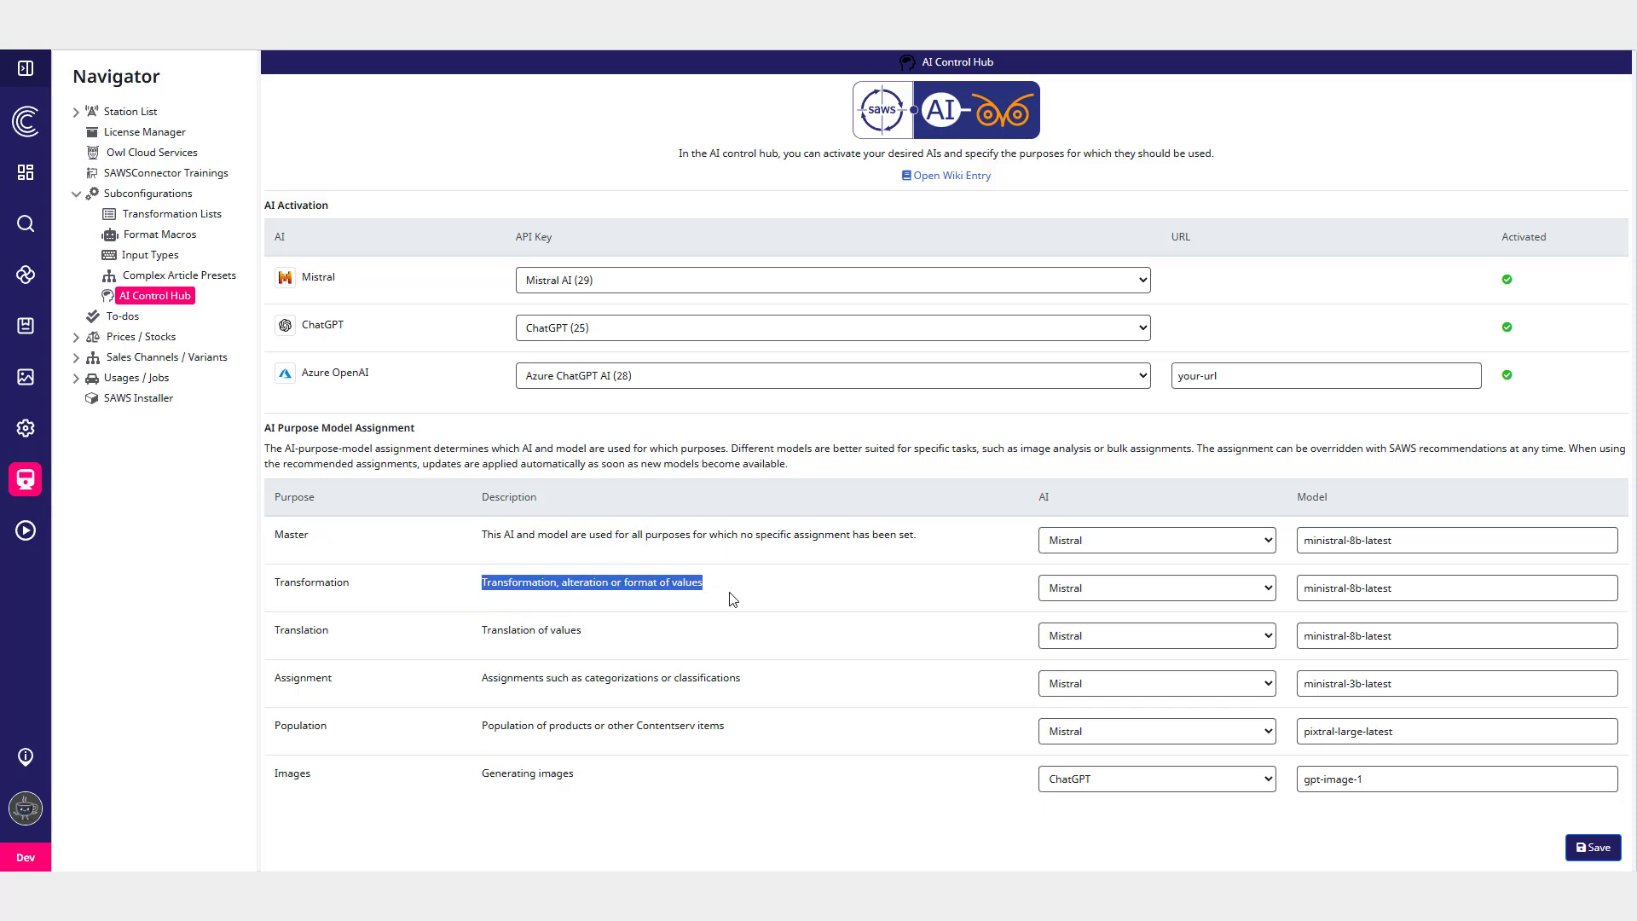
# - Assign ChatGPT with model gpt-4o to the Transformation purpose
pyautogui.click(1102, 588)
pyautogui.click(1078, 651)
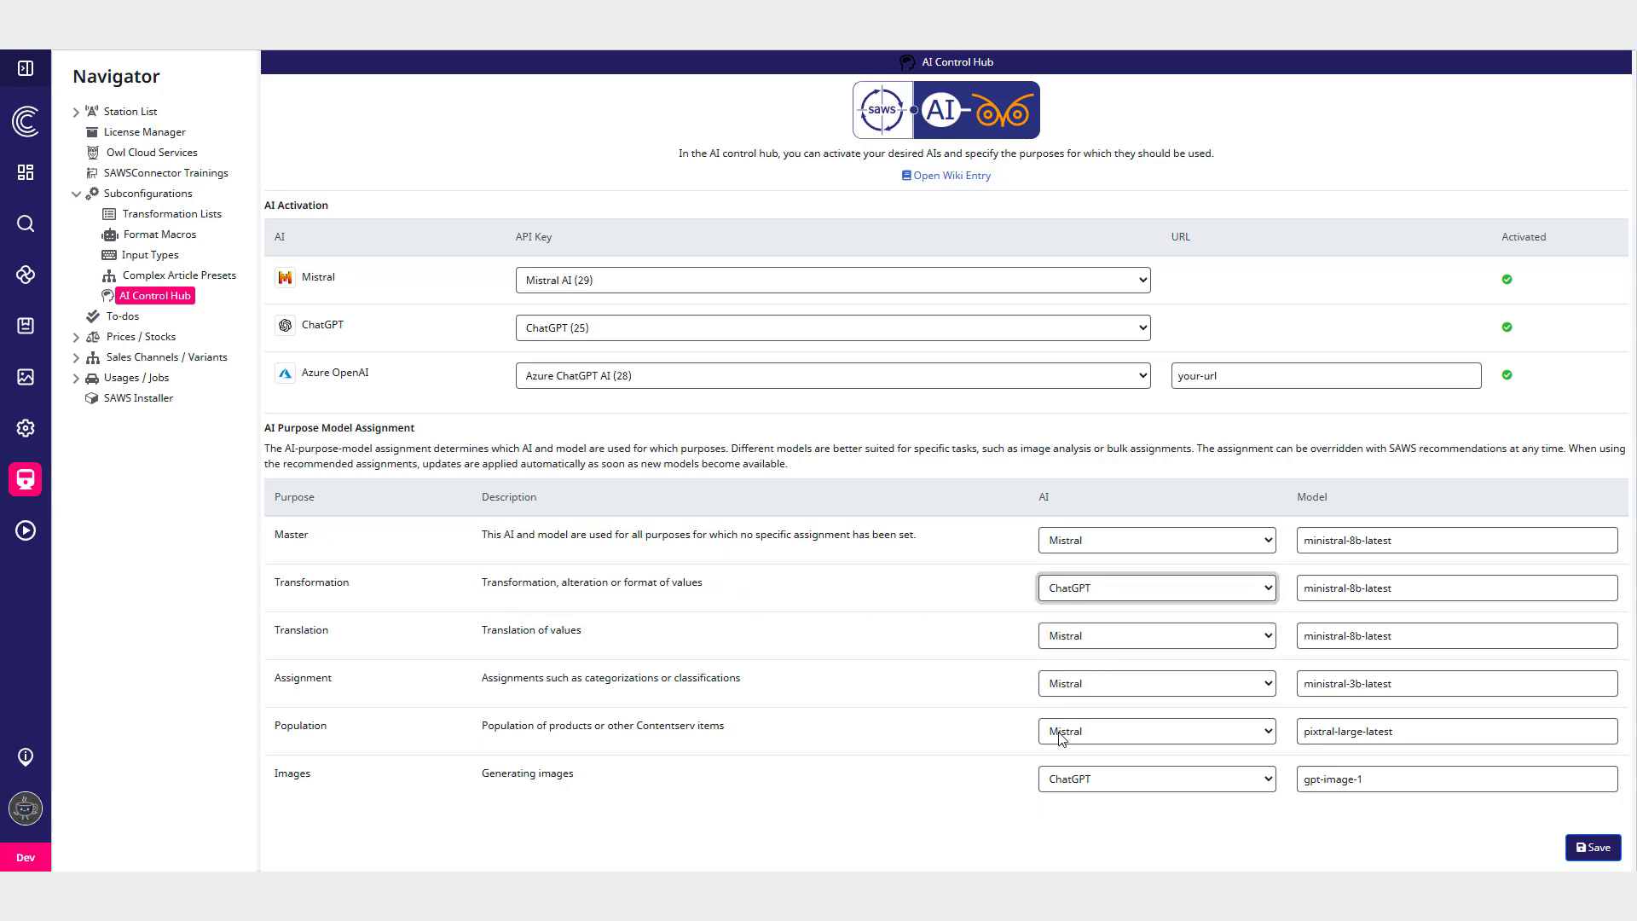
pyautogui.press('Tab')
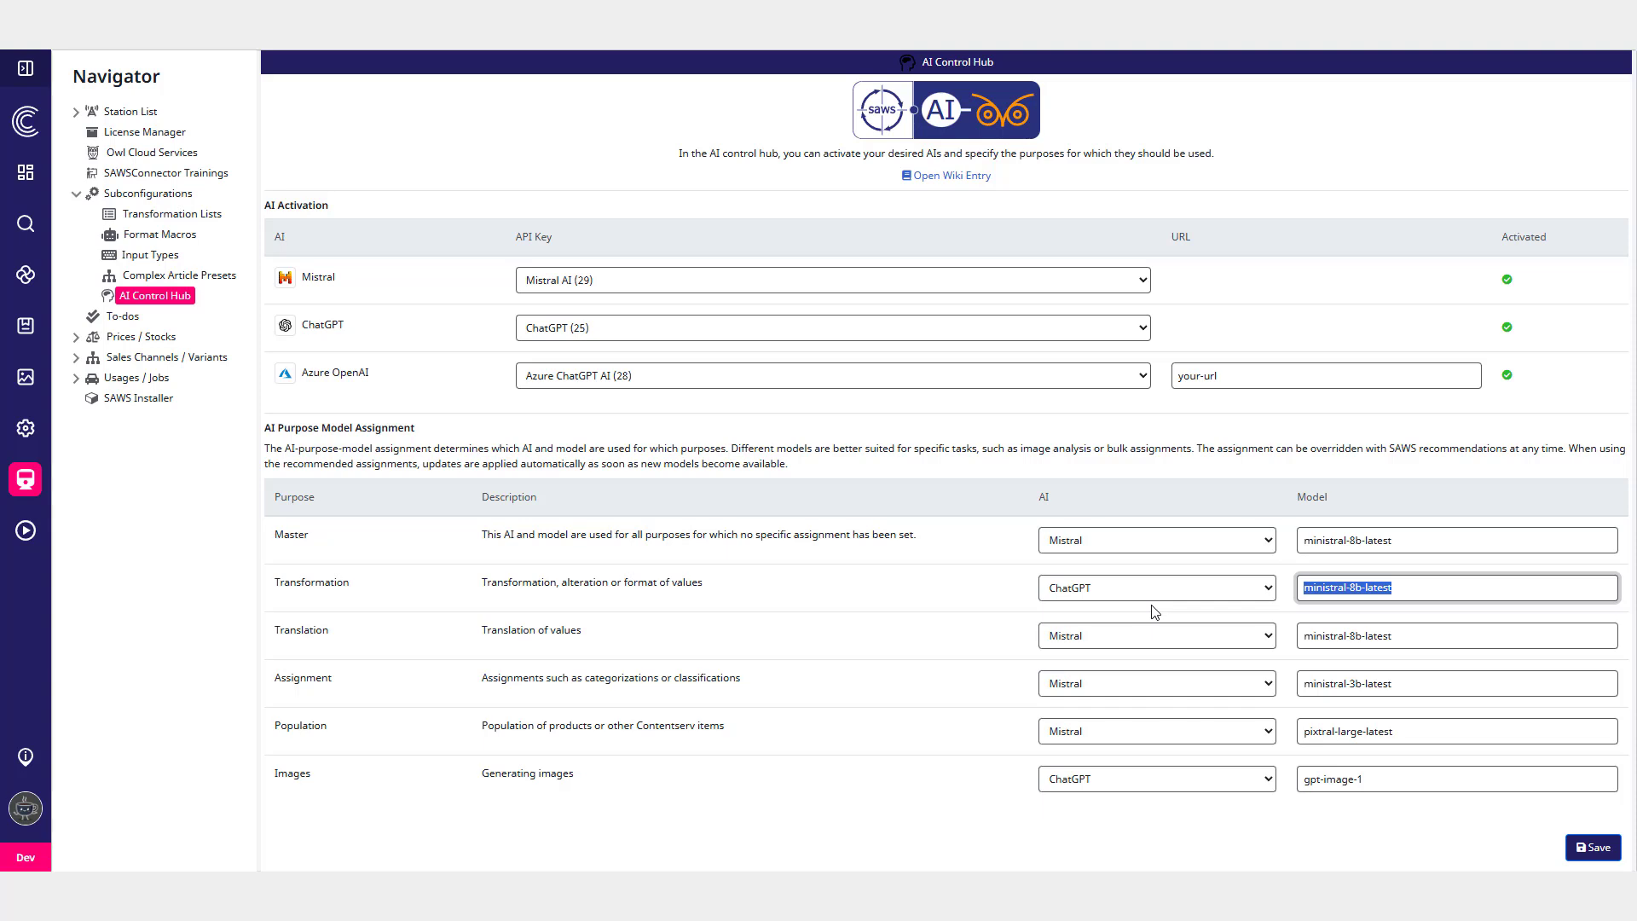
pyautogui.press('BackSpace')
pyautogui.click(1145, 596)
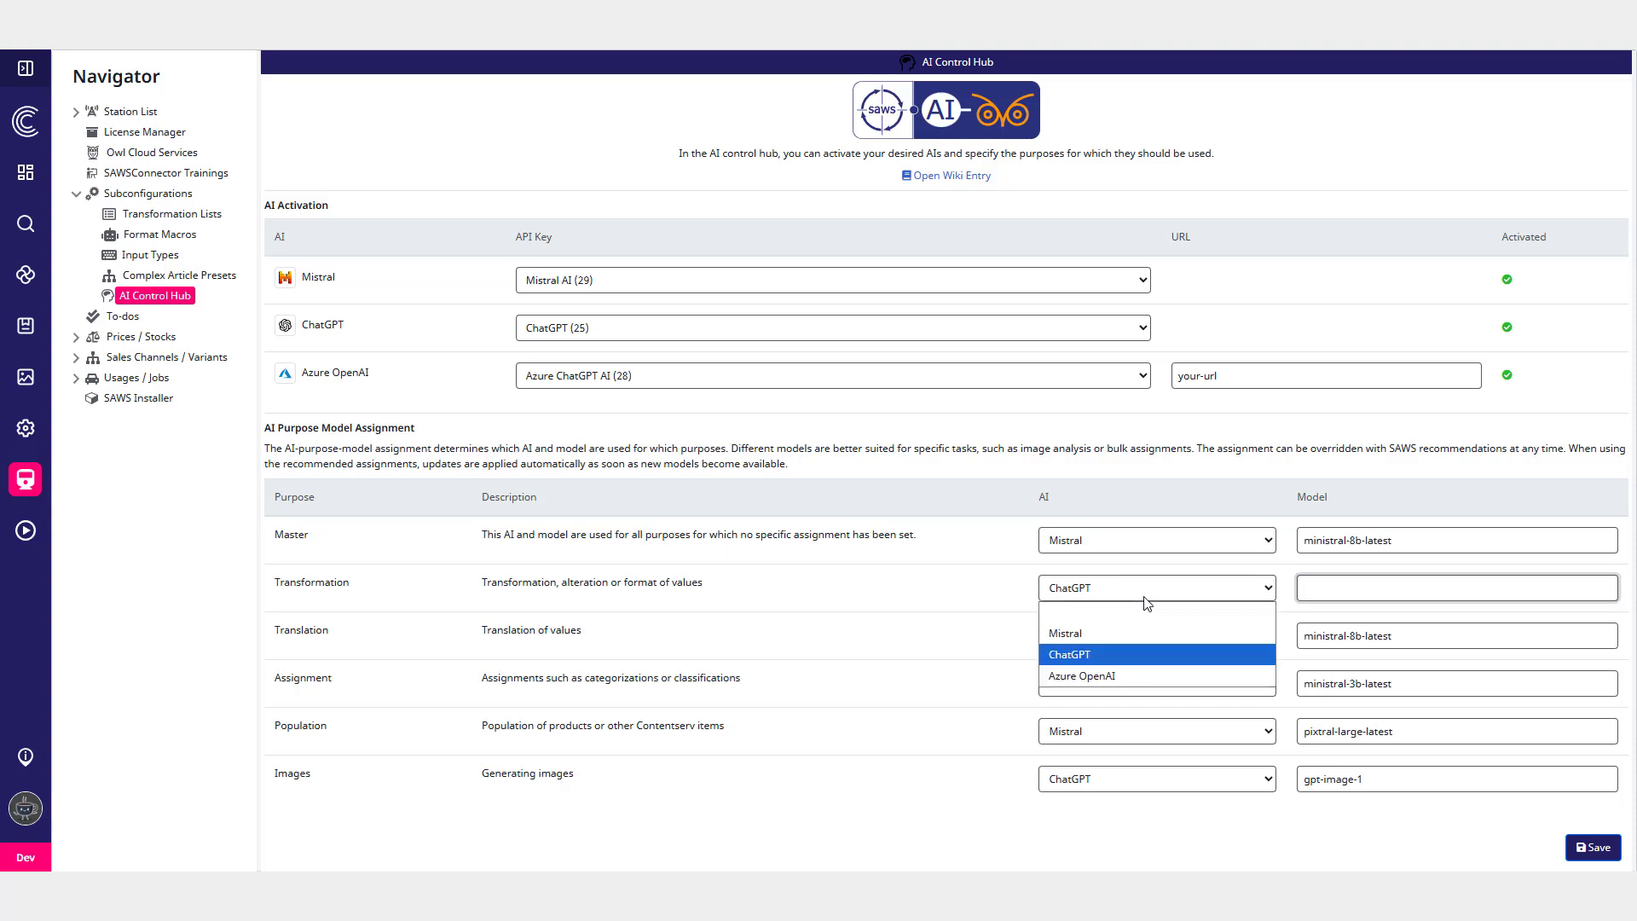
pyautogui.click(1130, 635)
pyautogui.click(1122, 592)
pyautogui.click(1119, 655)
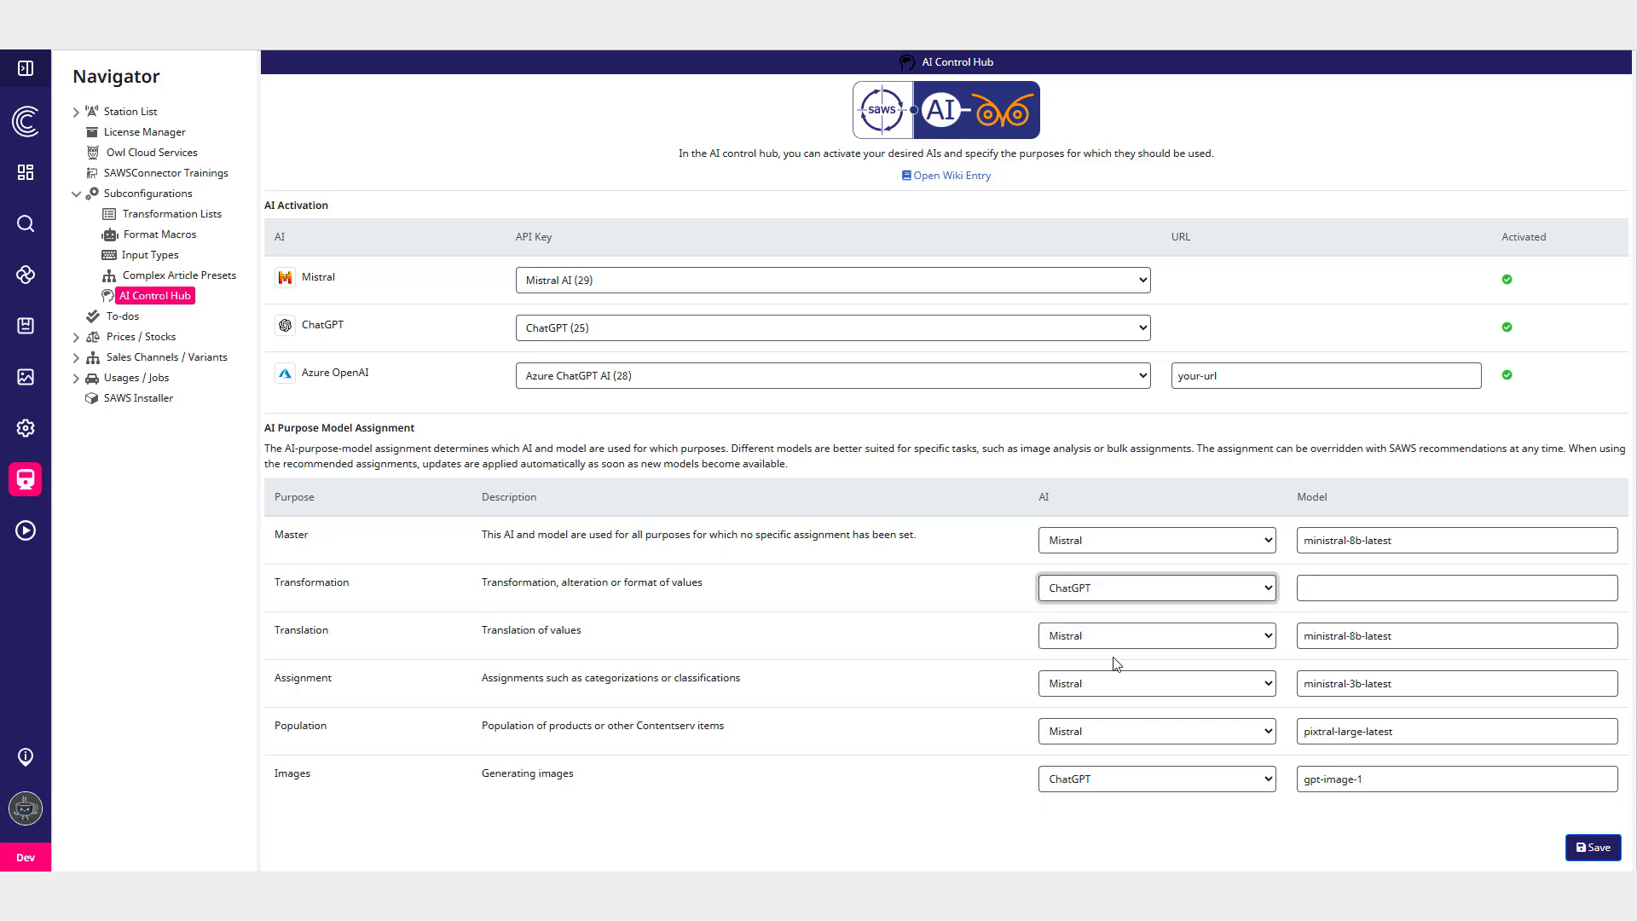
pyautogui.click(1342, 584)
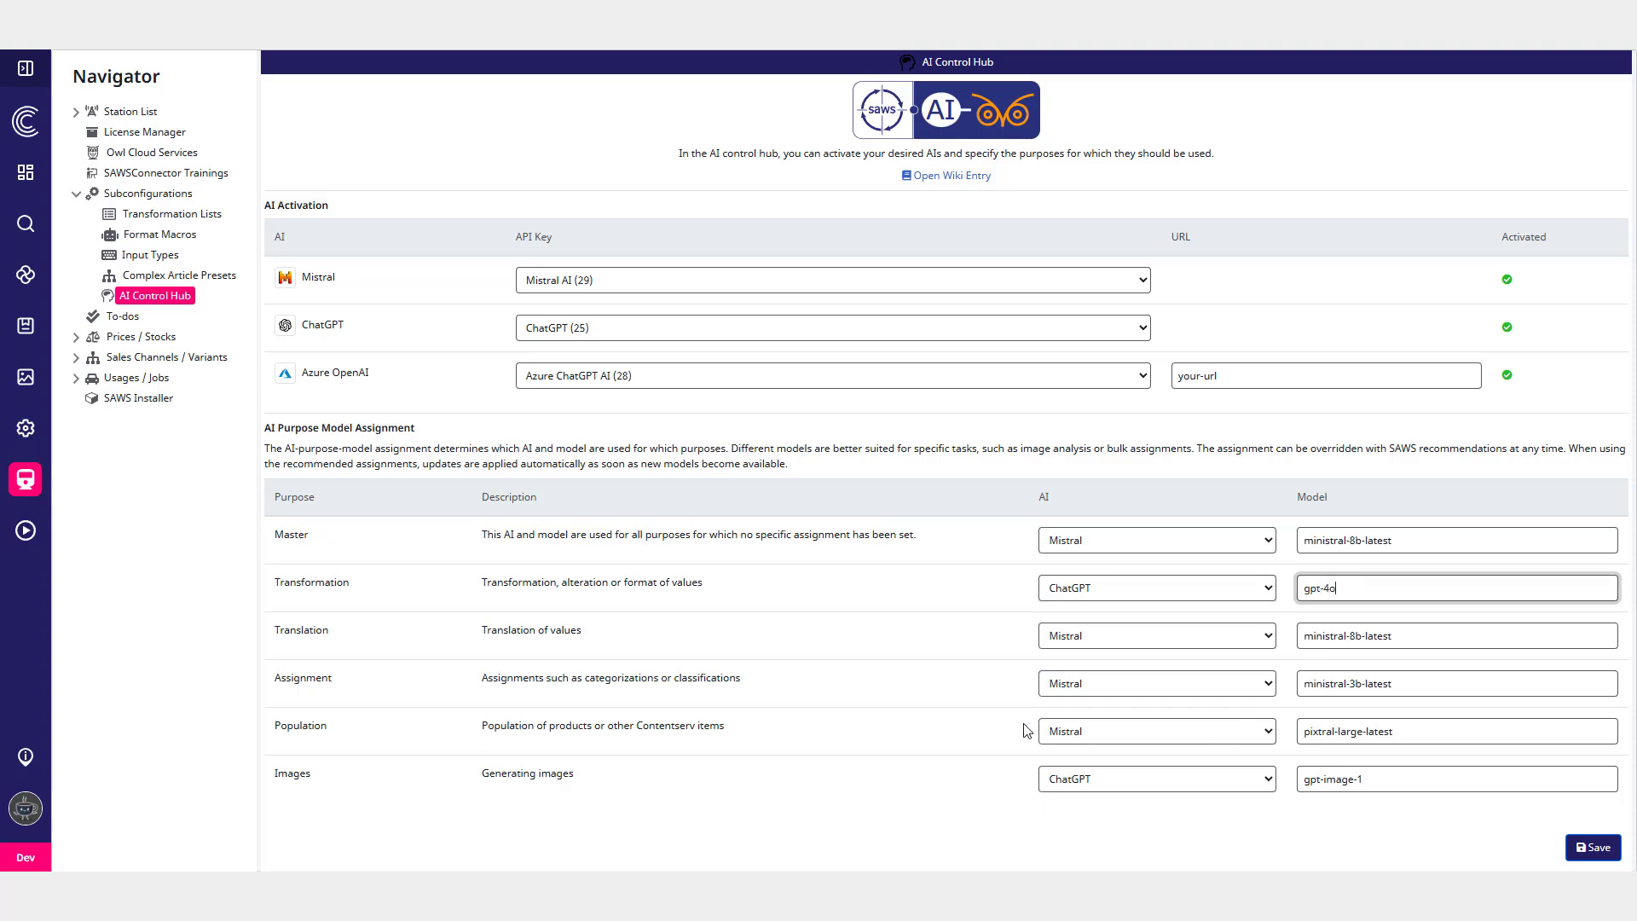
# - Assign Azure OpenAI with model 2024-02-04 to the Assignment purpose
pyautogui.click(1121, 682)
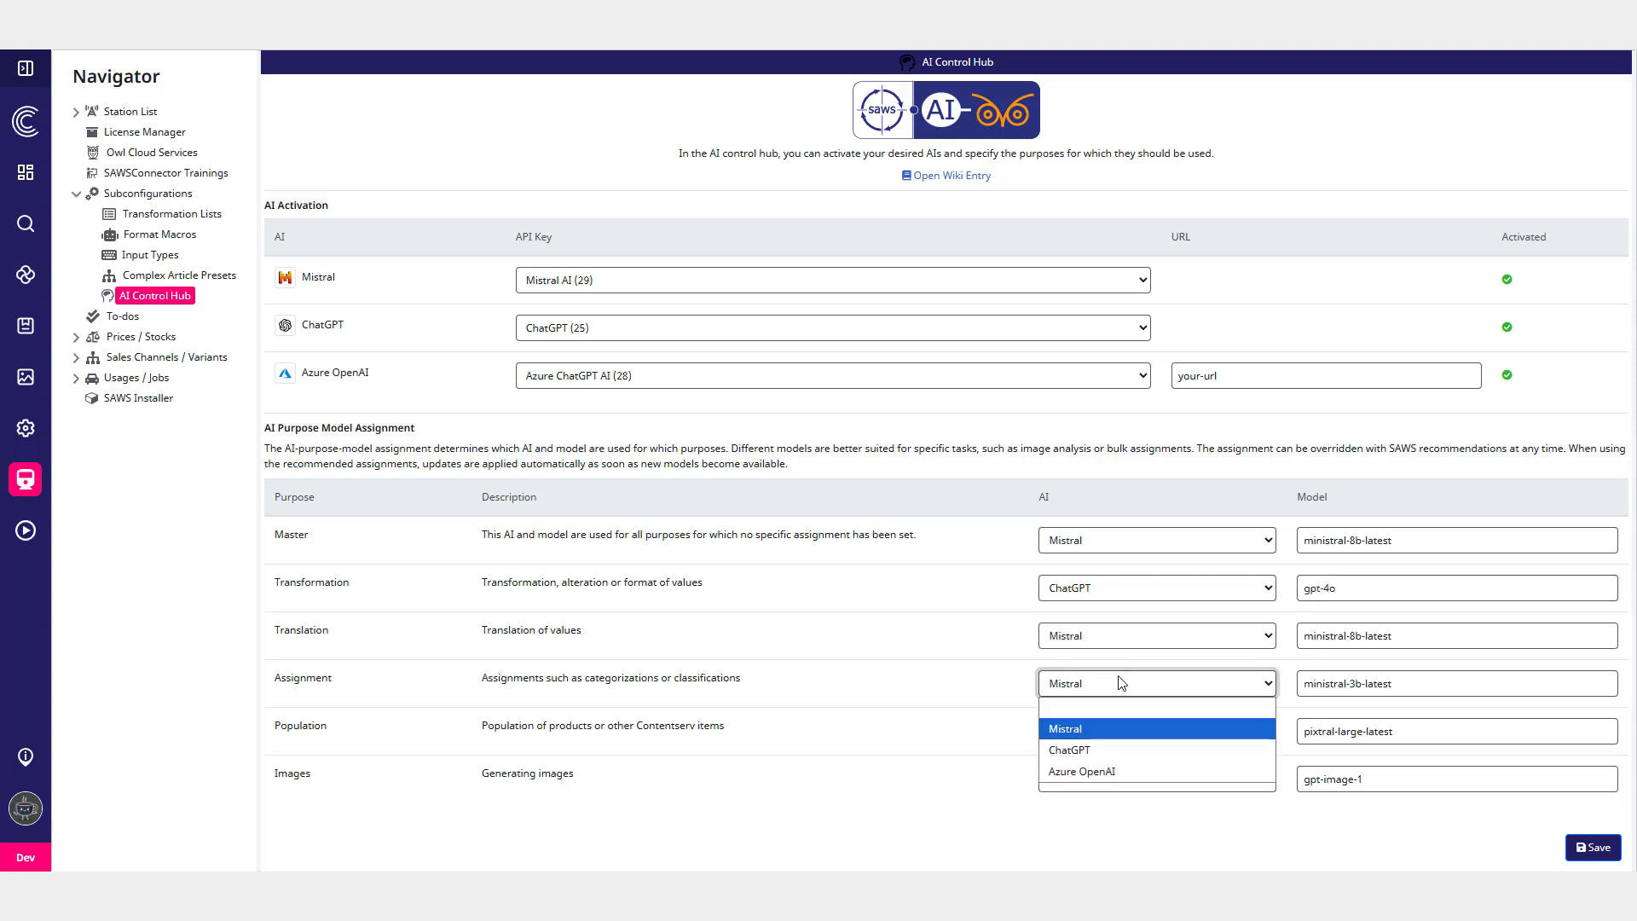
pyautogui.click(1122, 771)
pyautogui.press('Tab')
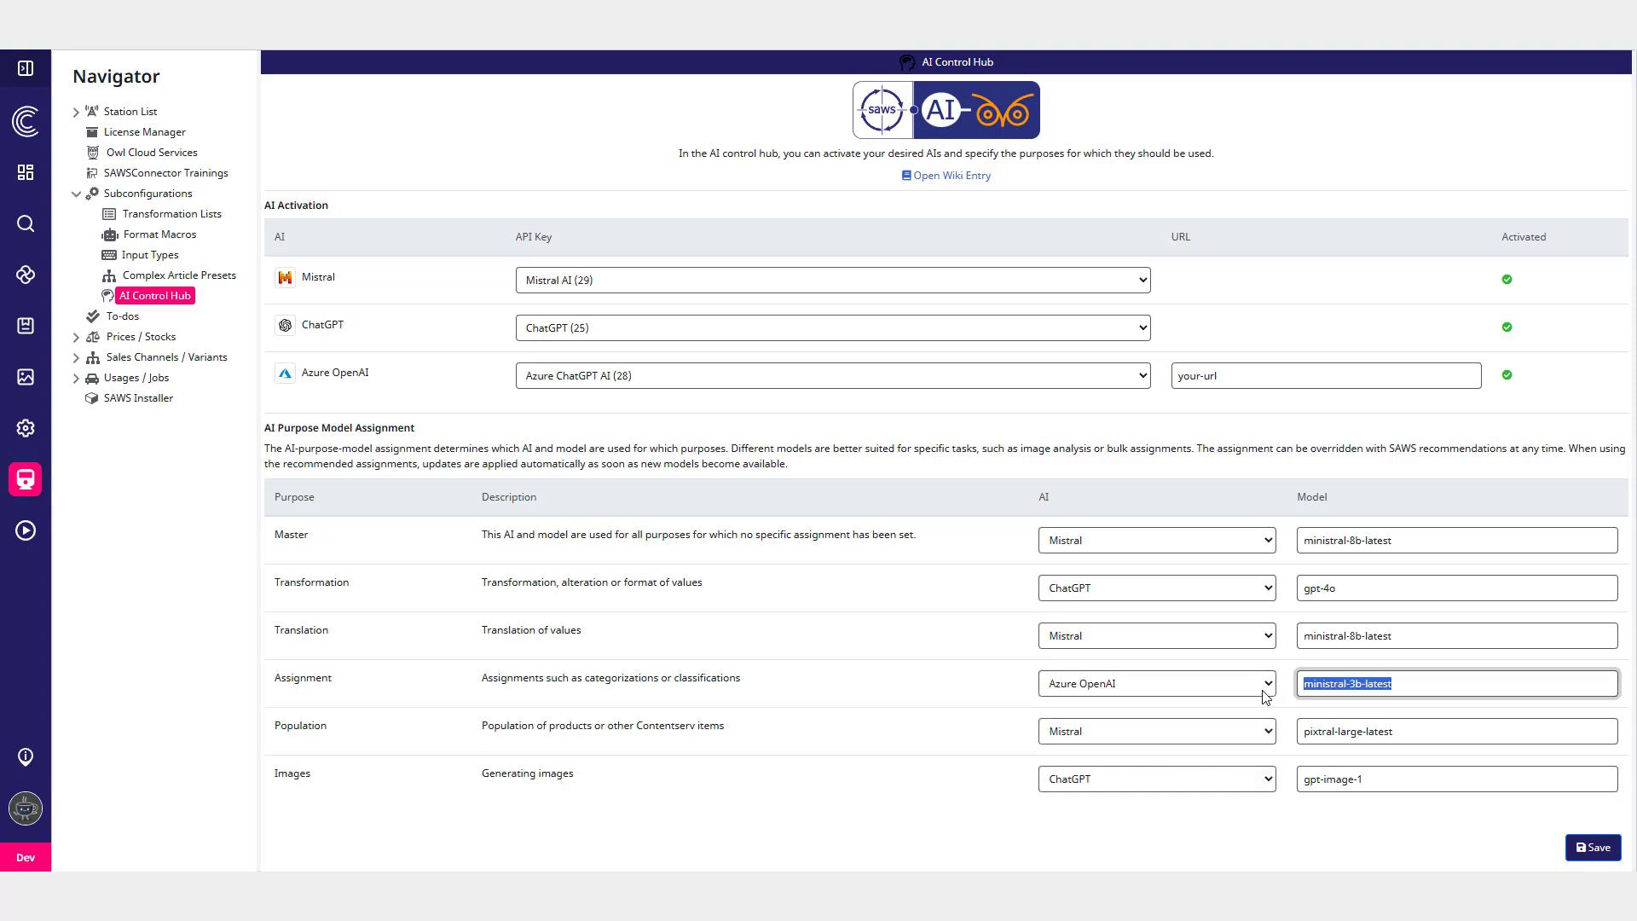
pyautogui.press('BackSpace')
pyautogui.click(981, 712)
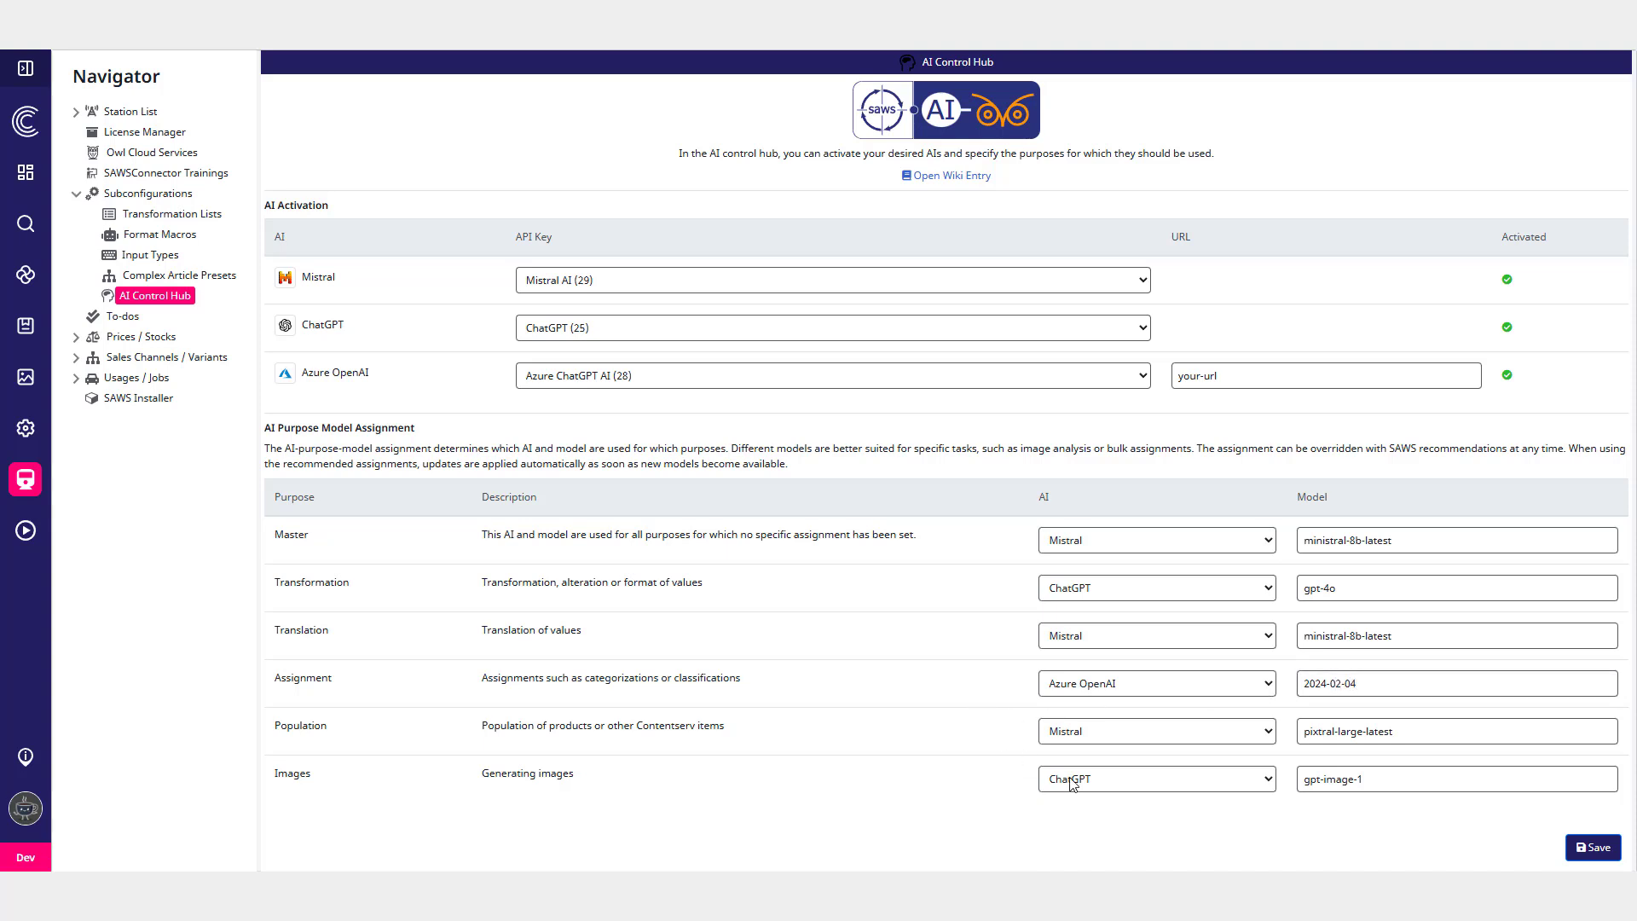
# - Save the AI purpose model assignments
pyautogui.click(1617, 857)
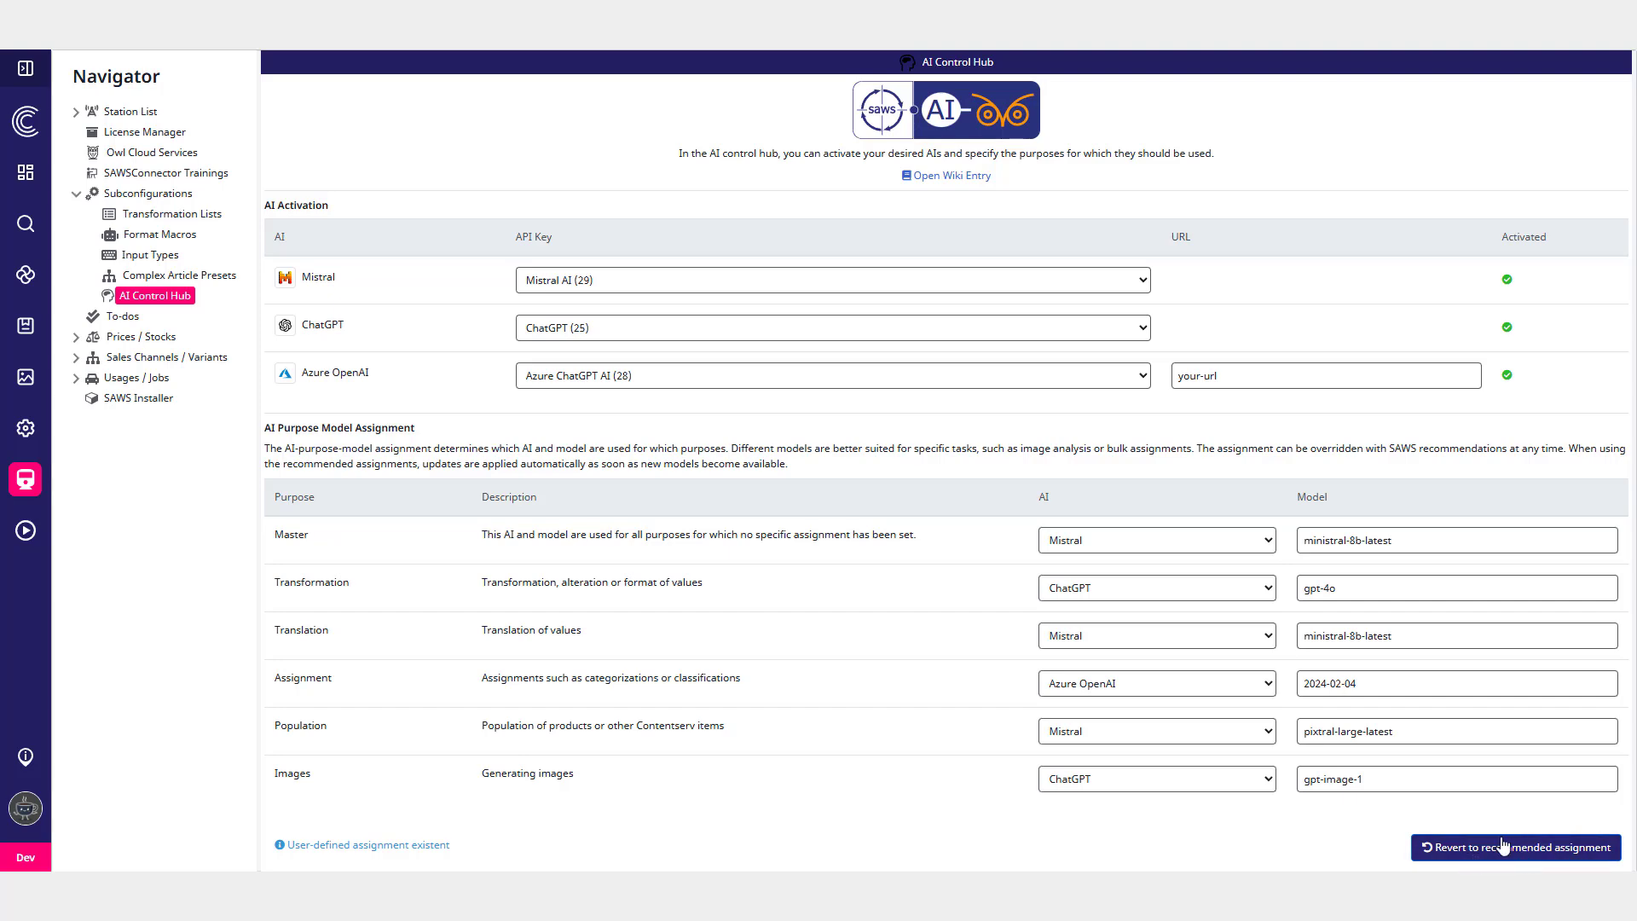
pyautogui.click(1483, 857)
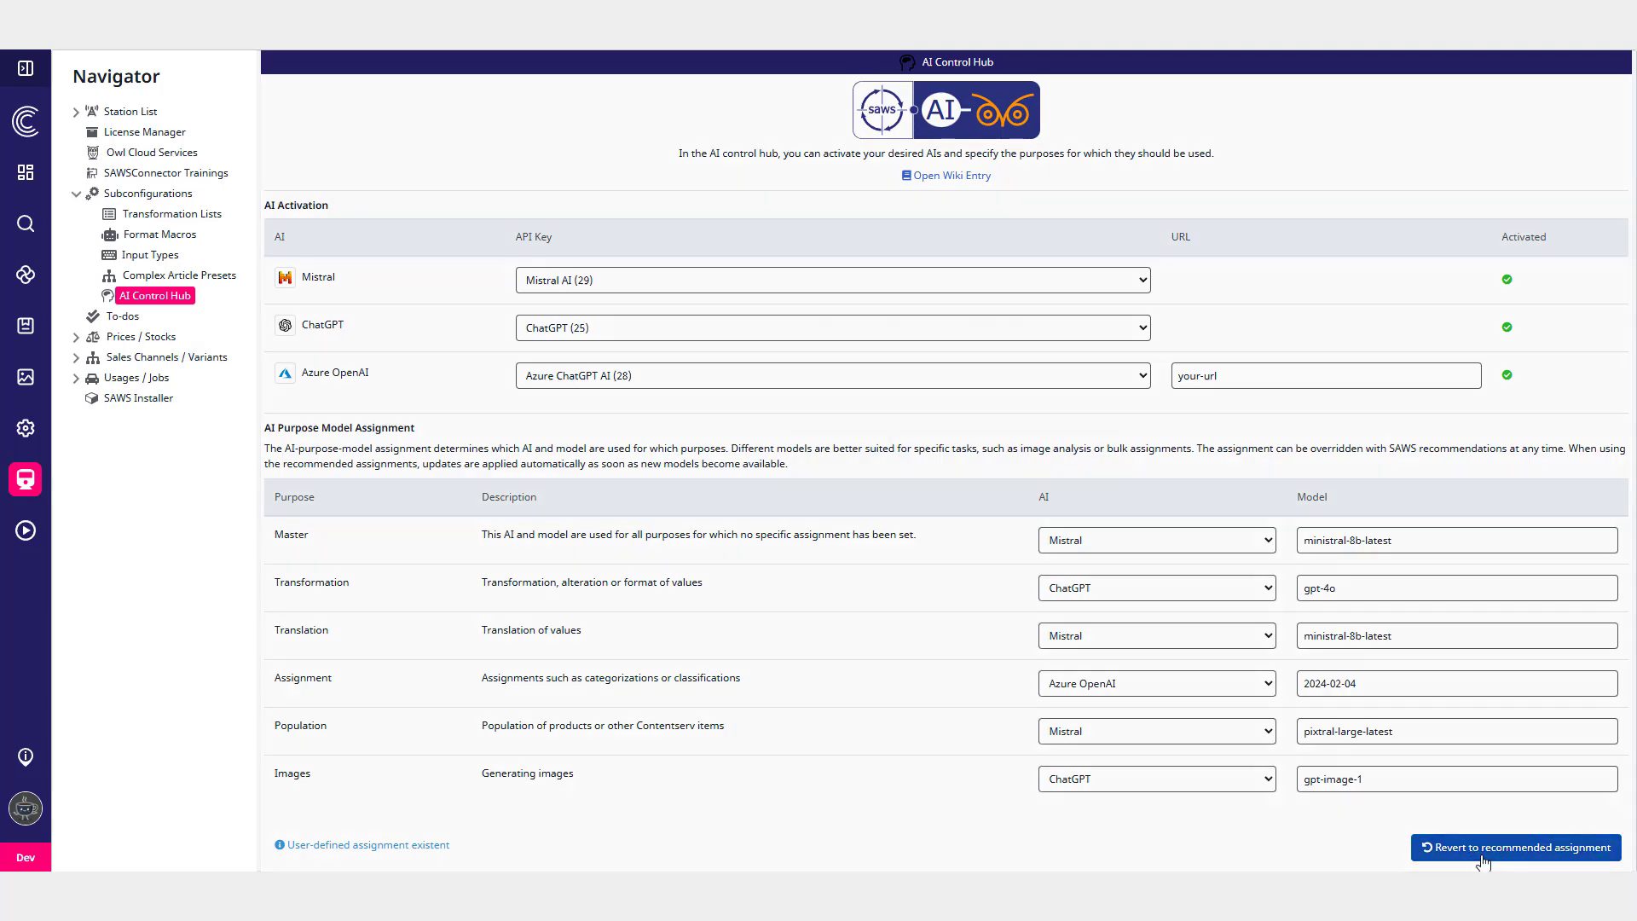
pyautogui.click(916, 450)
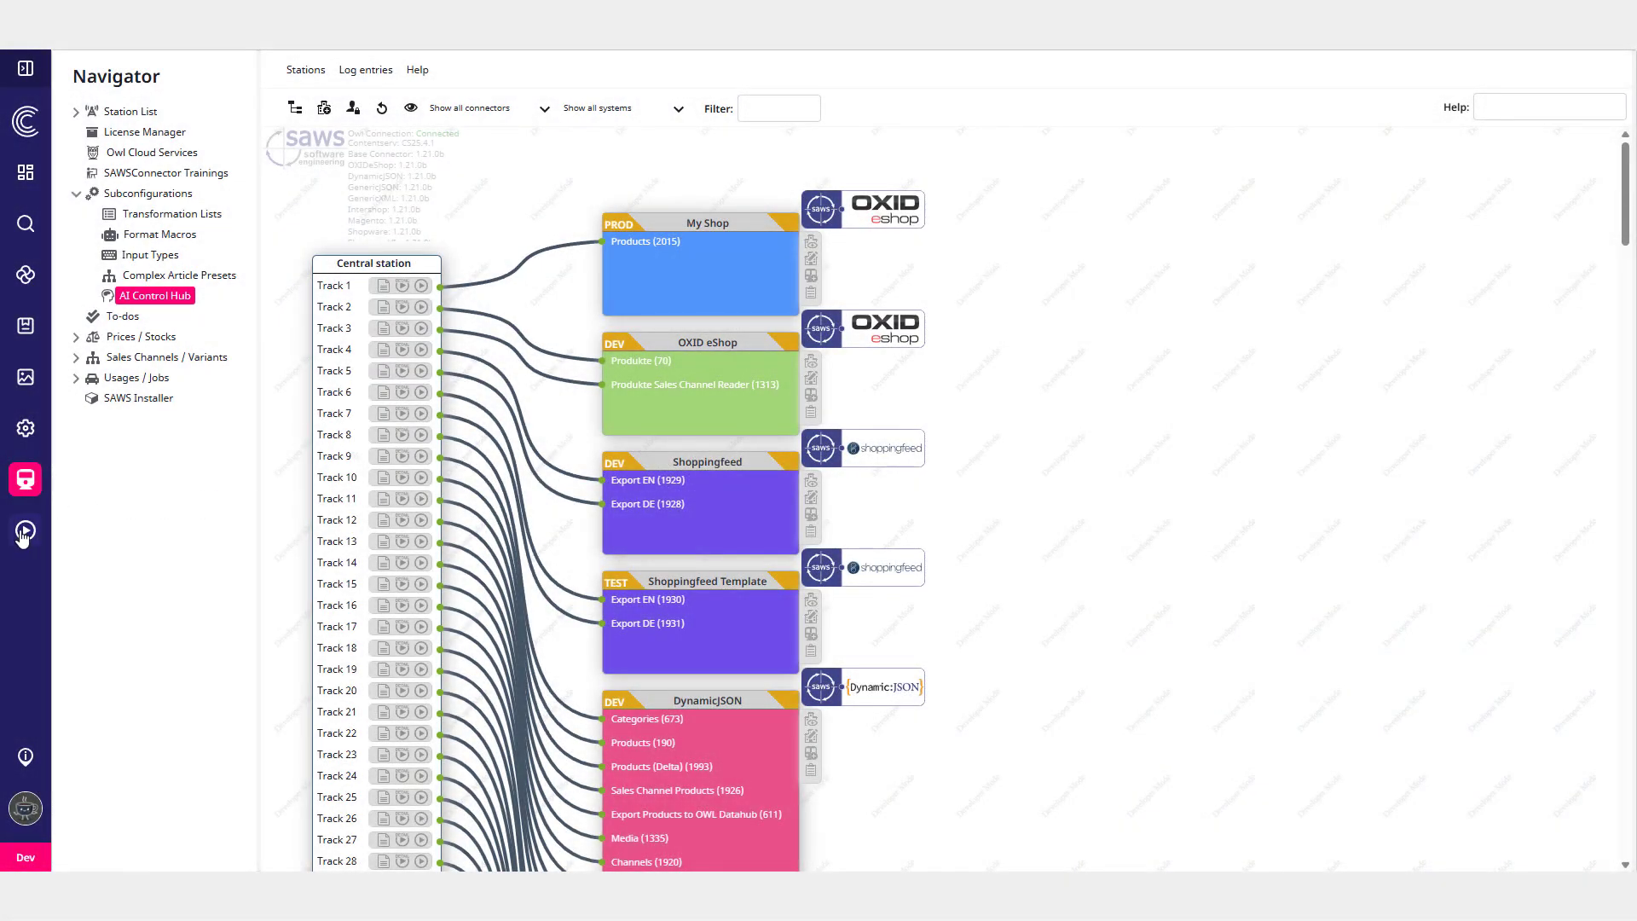
# - Open the Ursula DAM File Description active script from the SAWSConnector presets
pyautogui.click(40, 541)
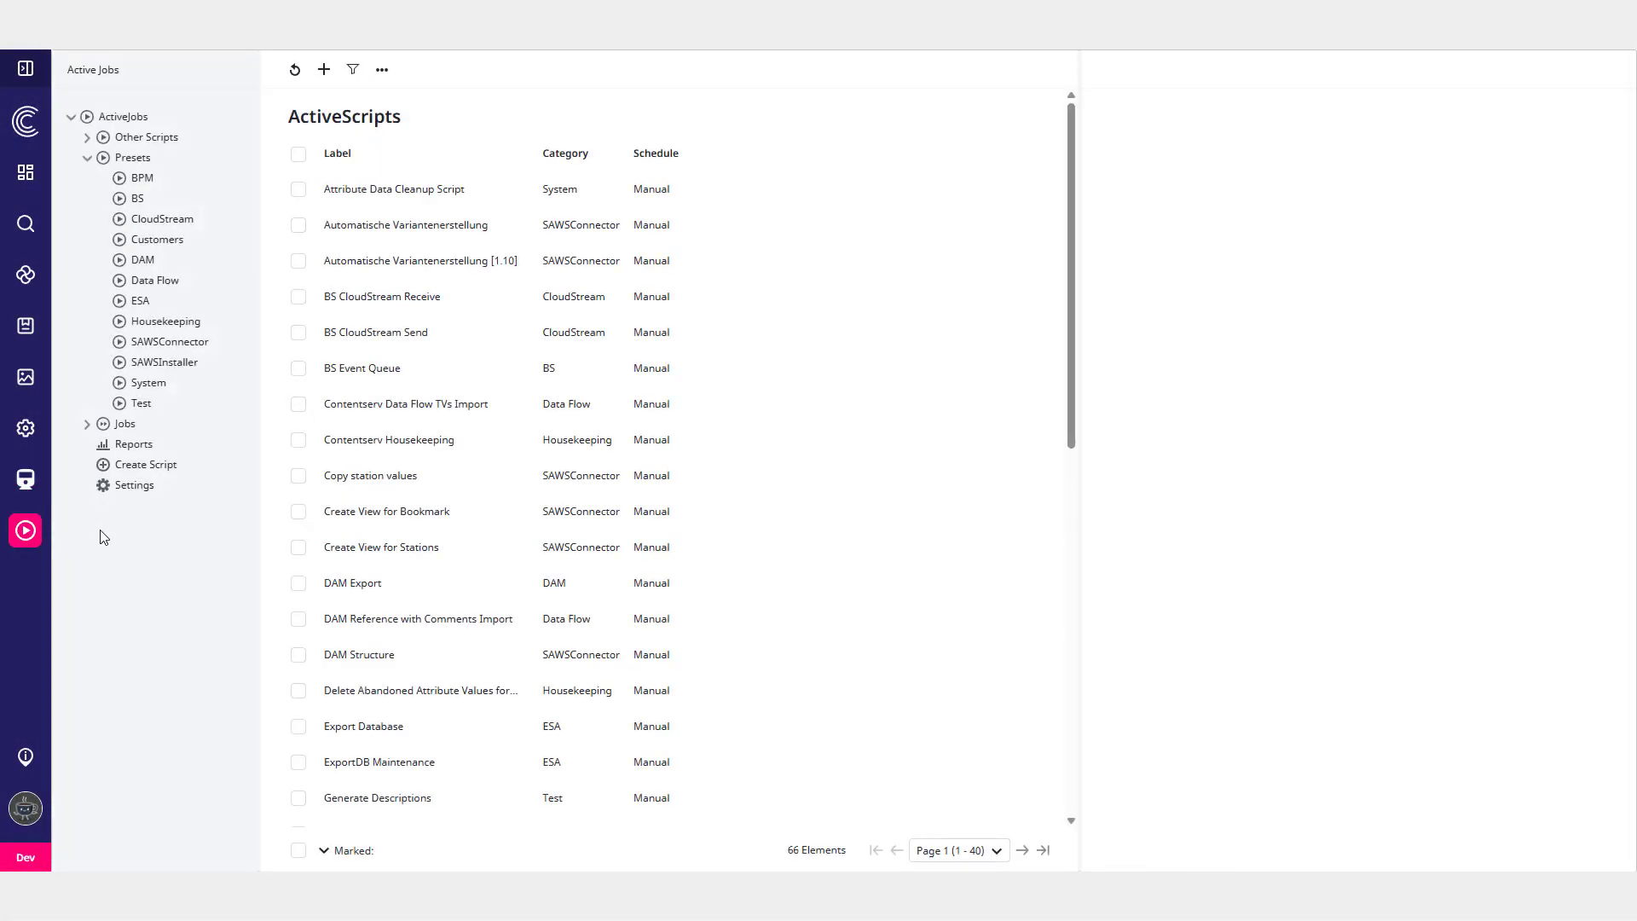
pyautogui.click(158, 342)
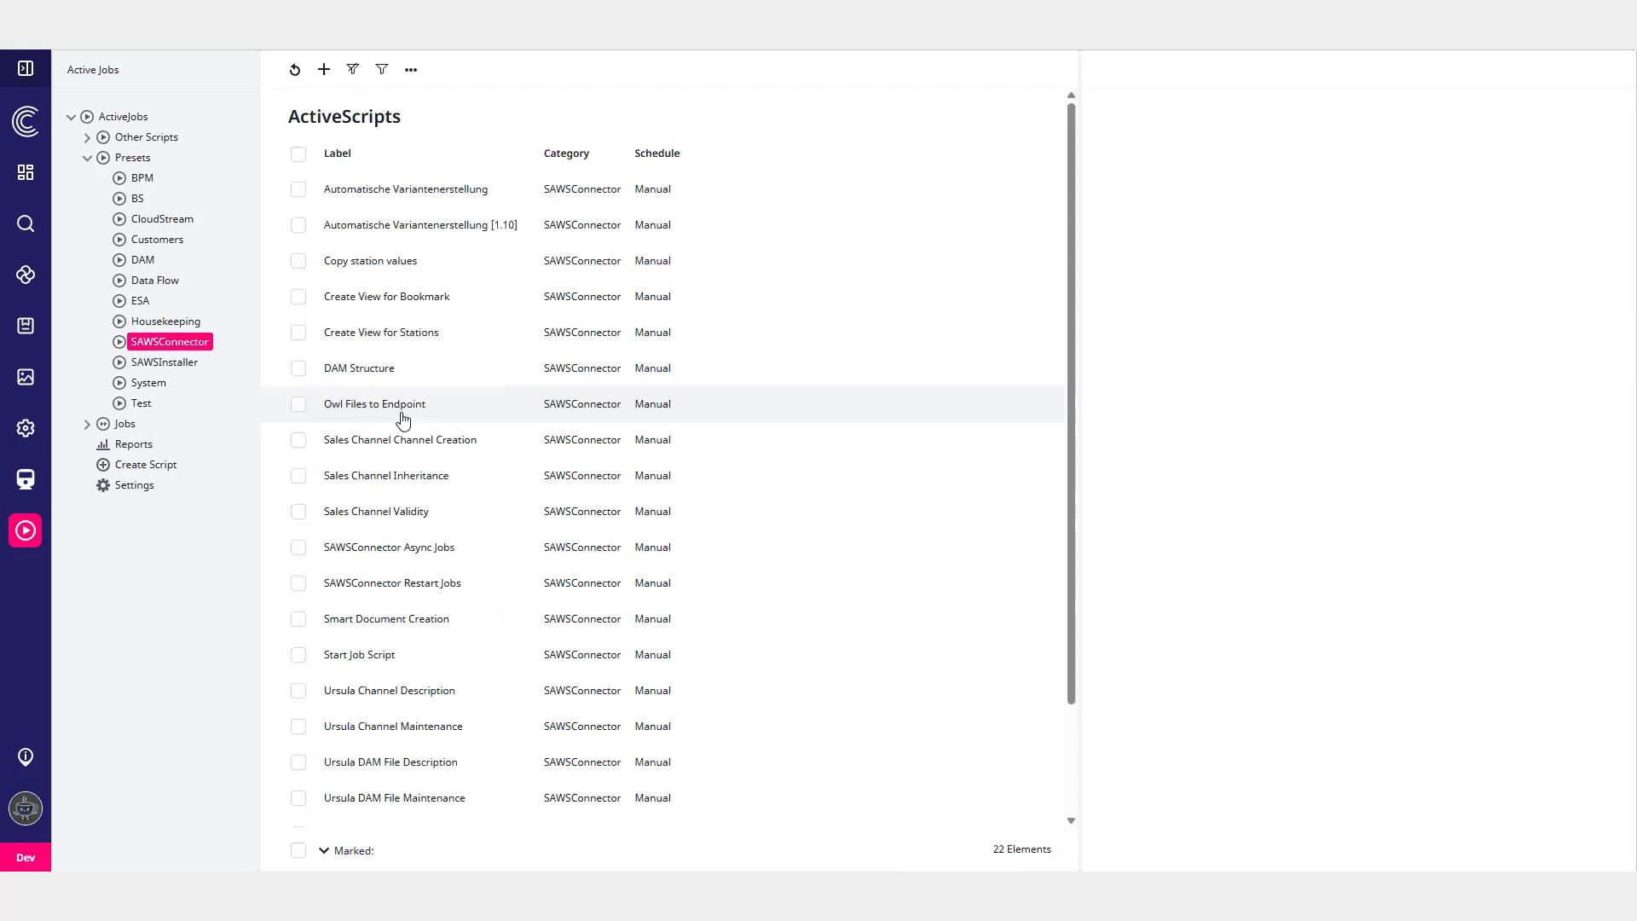
pyautogui.scroll(-3, 400, 426)
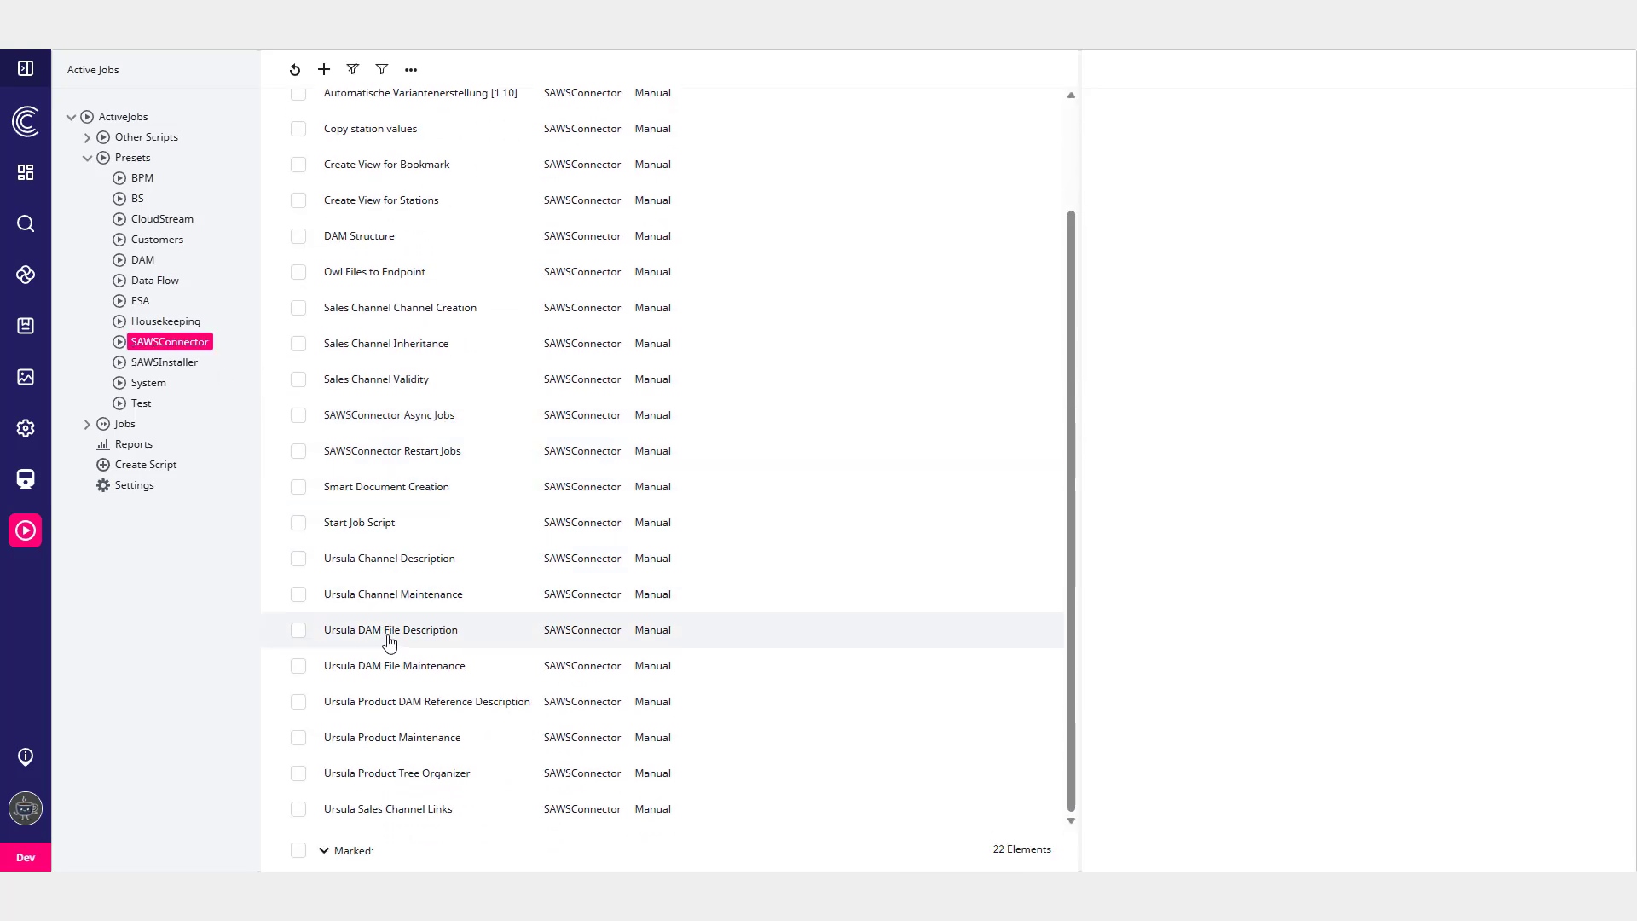
pyautogui.click(390, 631)
pyautogui.scroll(-3, 1248, 484)
pyautogui.scroll(-1, 1248, 484)
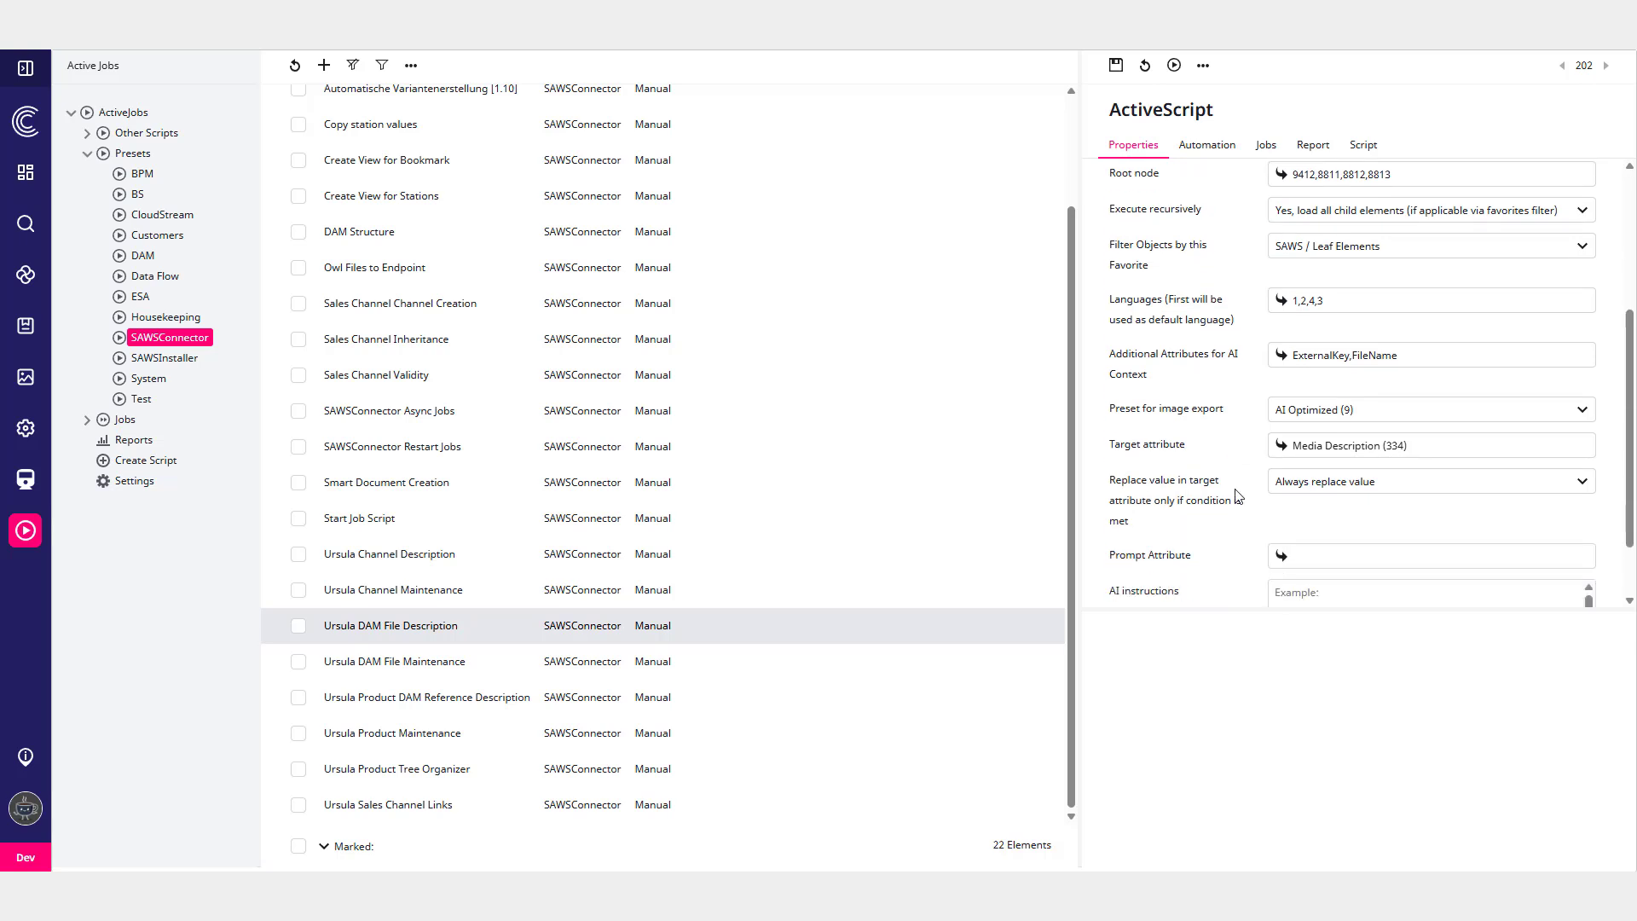
pyautogui.scroll(3, 1248, 484)
pyautogui.click(1276, 329)
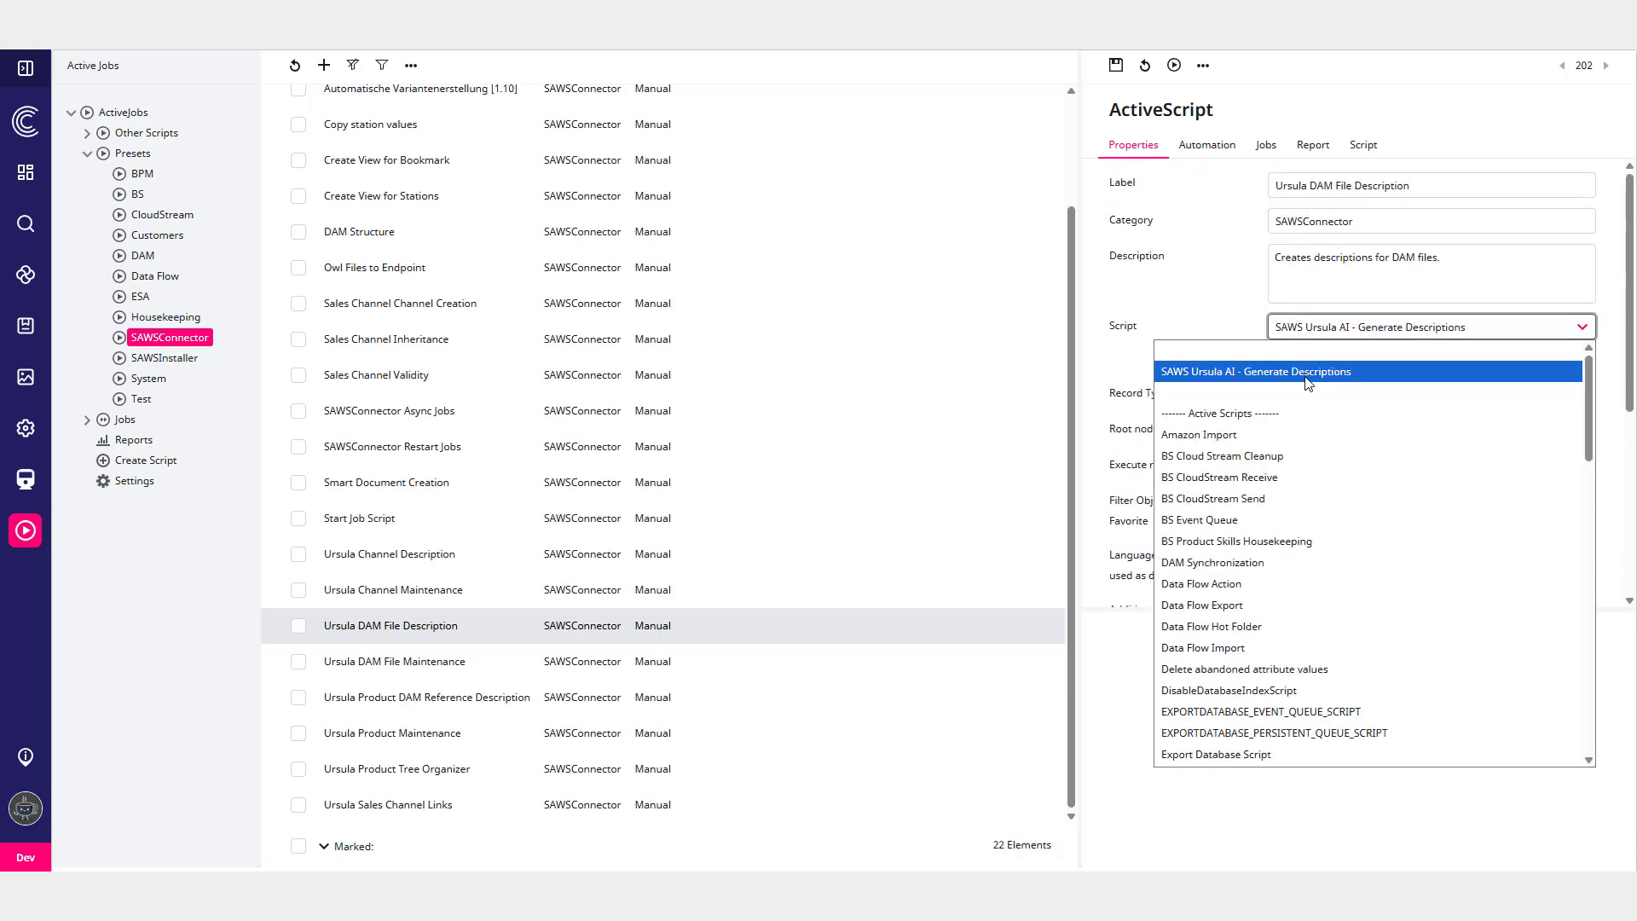
pyautogui.click(1159, 302)
# - Set the AI instructions to 'Write an alternative text (ALT text) for the provided image that complies with the EU accessibility act.'
pyautogui.scroll(-2, 1162, 312)
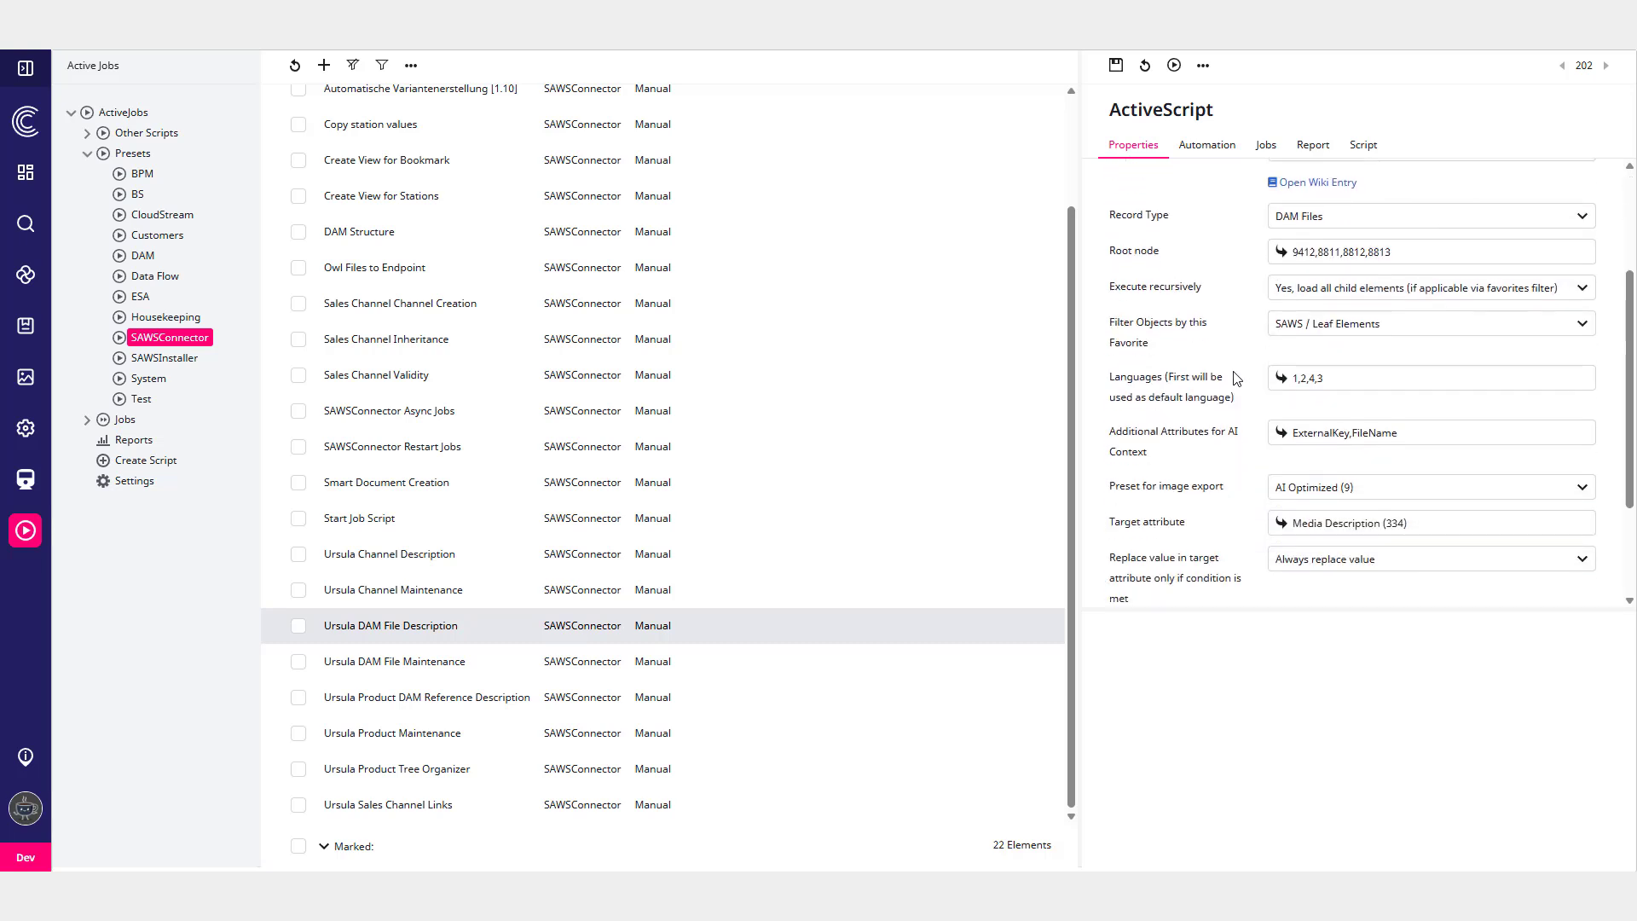
pyautogui.scroll(-2, 1237, 379)
pyautogui.click(1323, 518)
pyautogui.write('W')
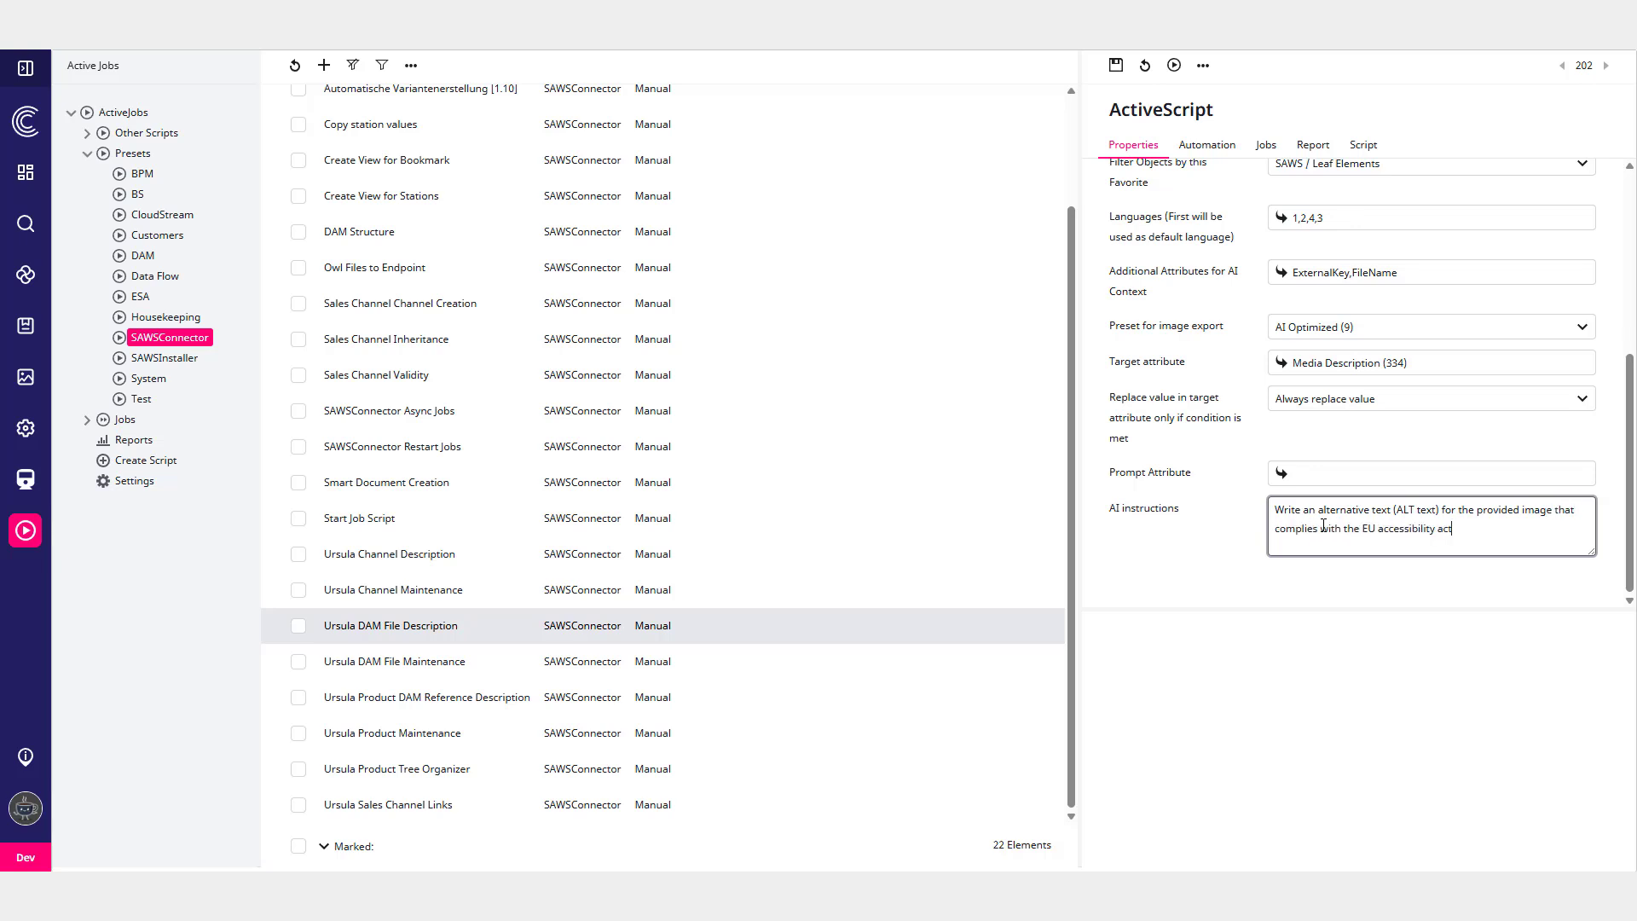
pyautogui.click(1197, 580)
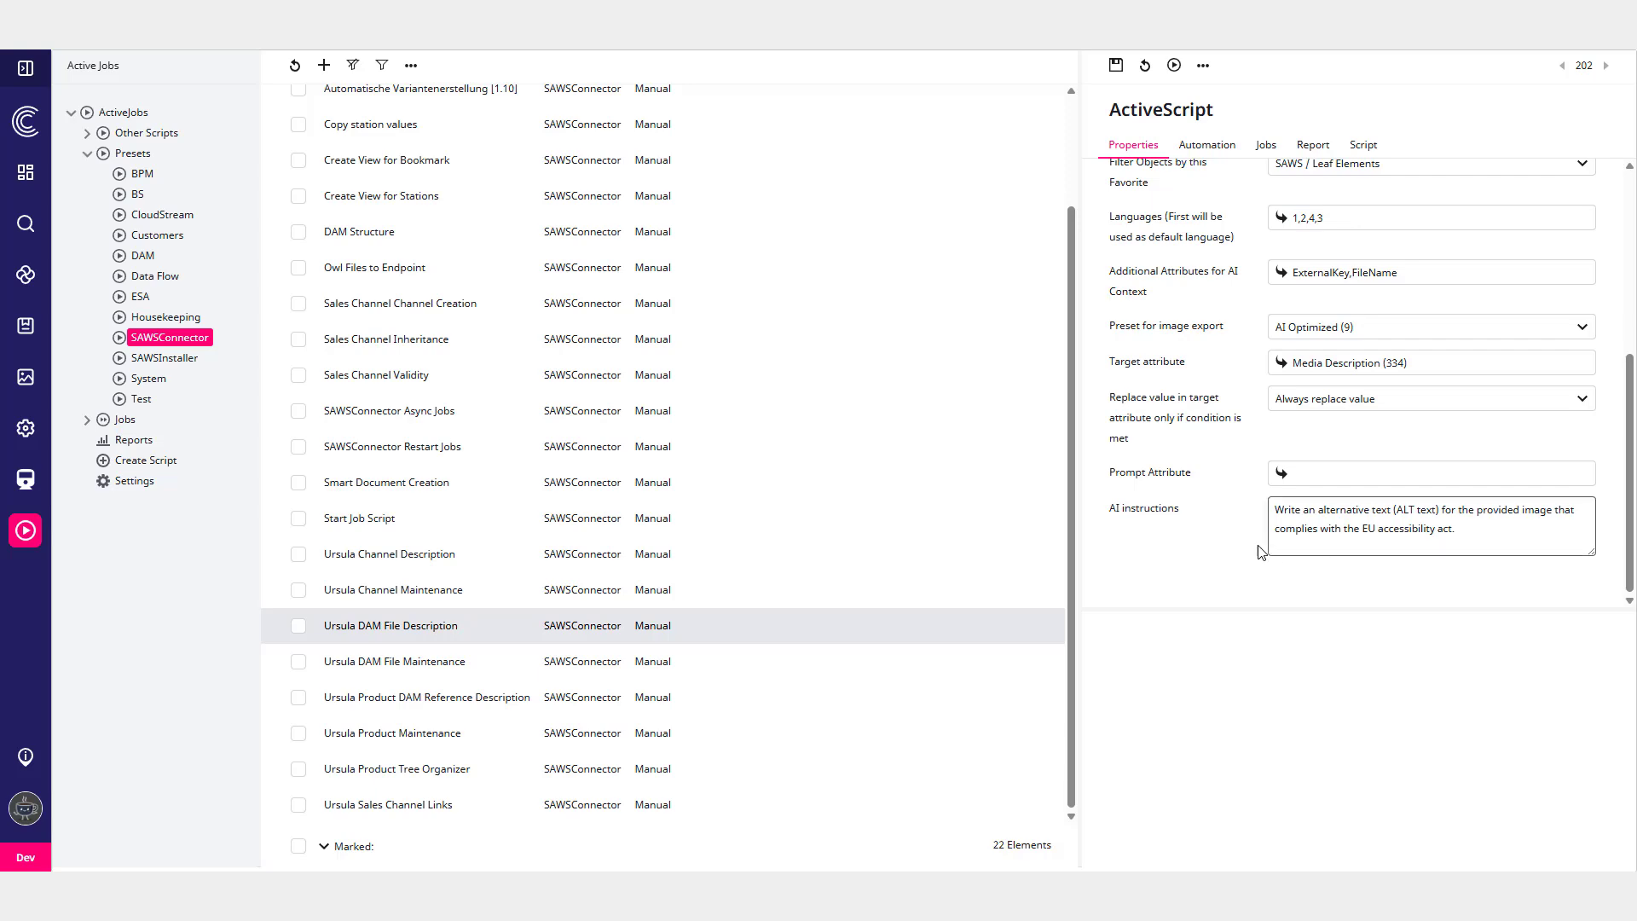
# - Save the active script and run it, confirming the run
pyautogui.click(1116, 65)
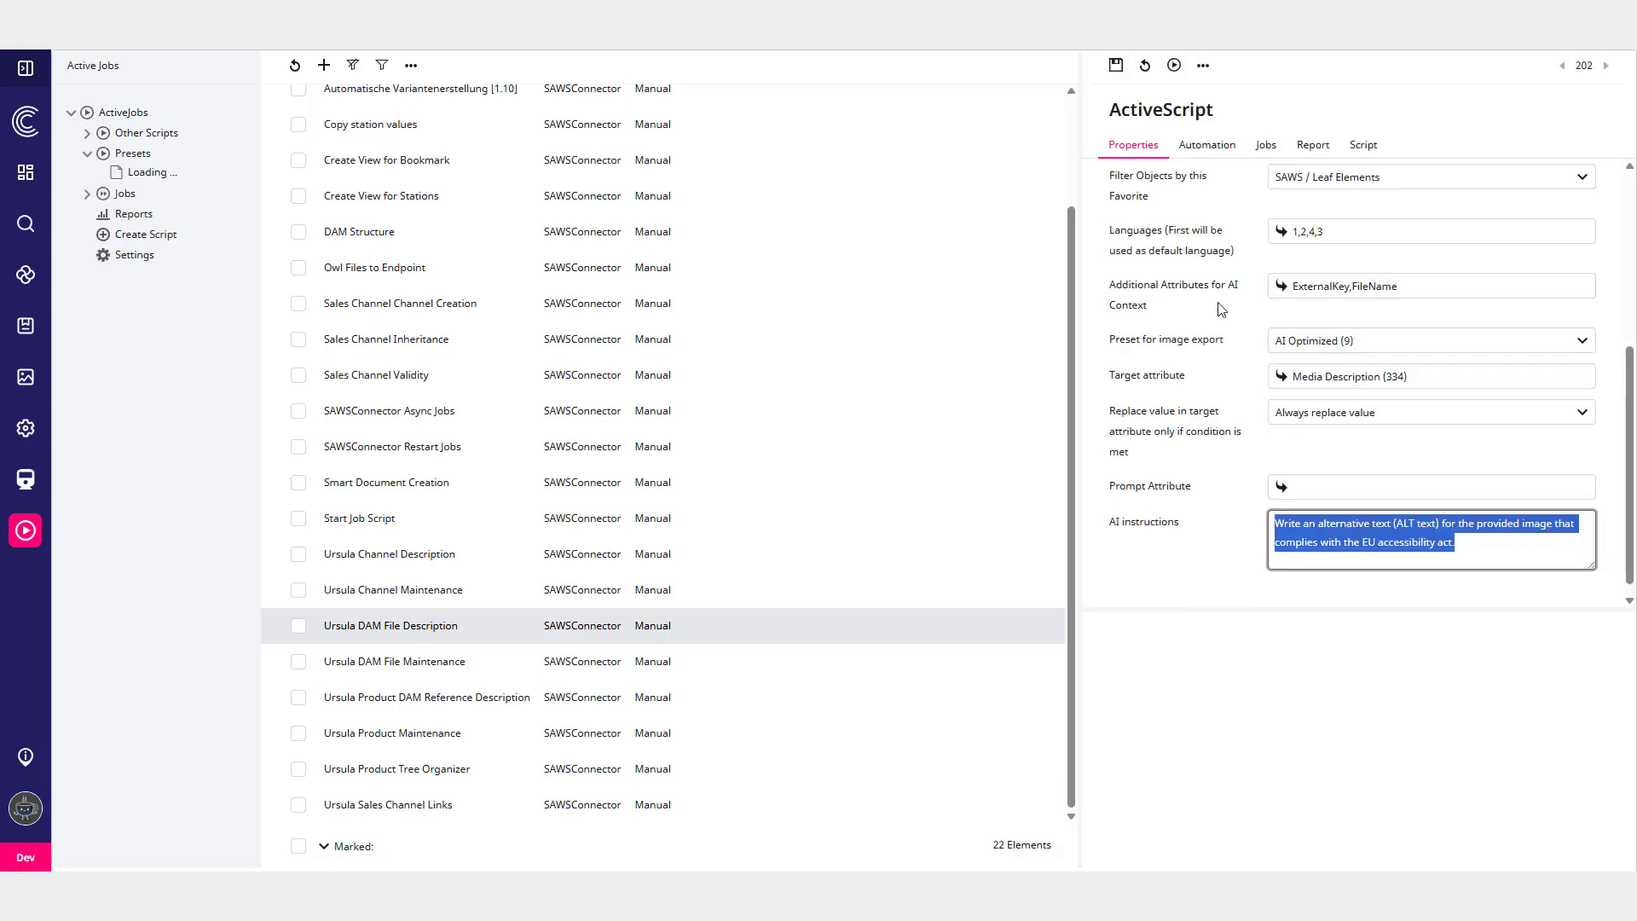
pyautogui.click(1174, 67)
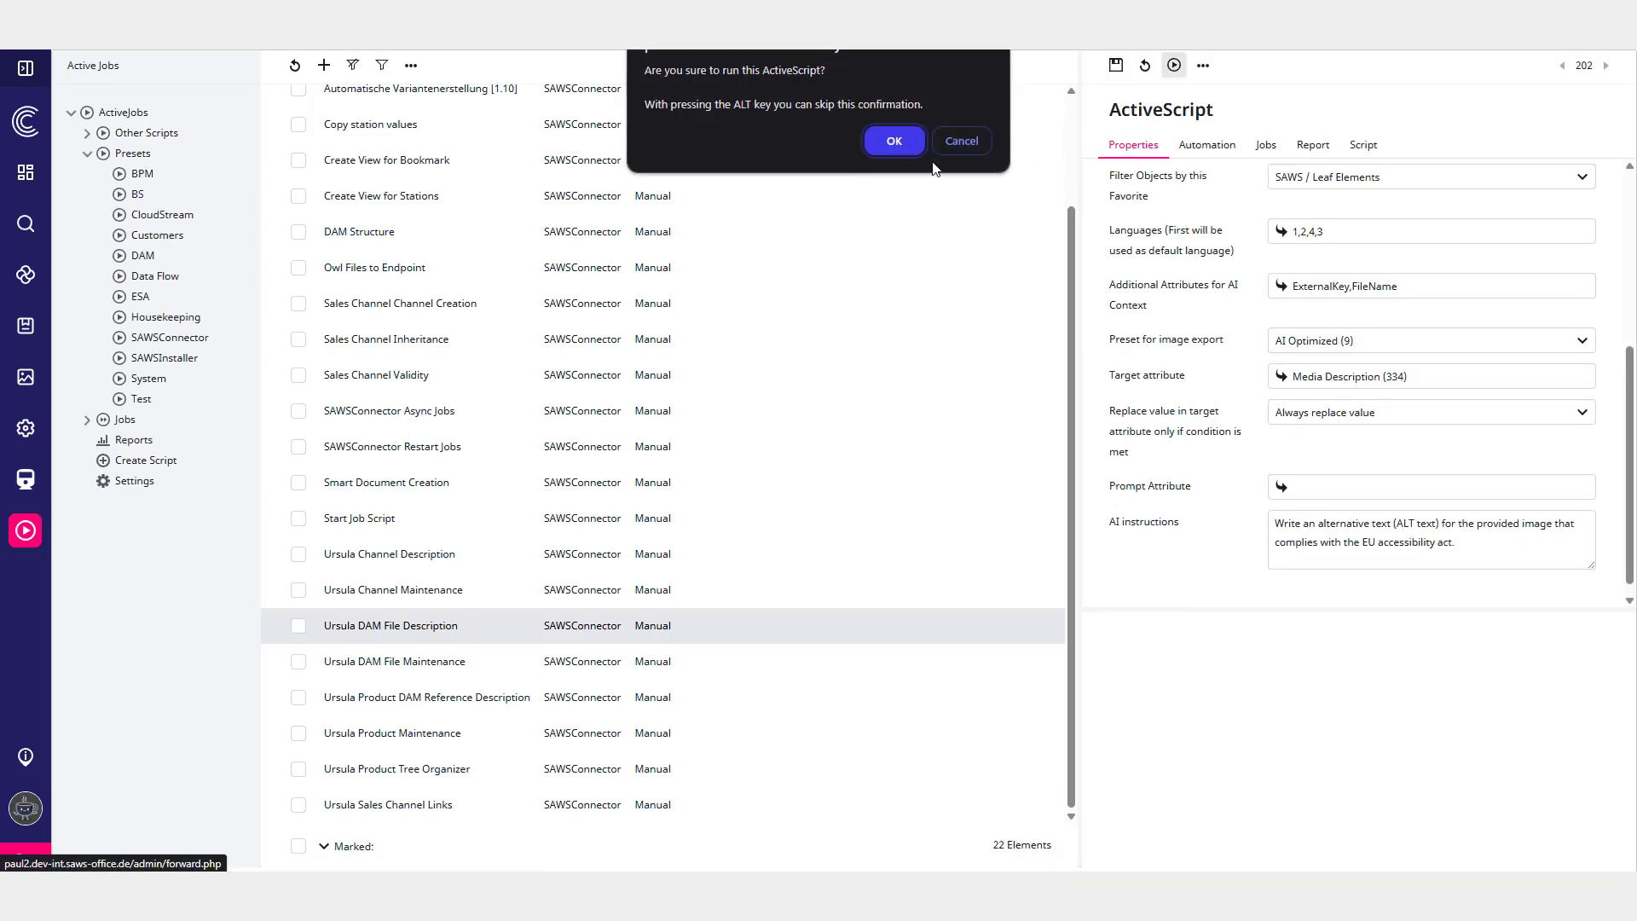
pyautogui.click(897, 142)
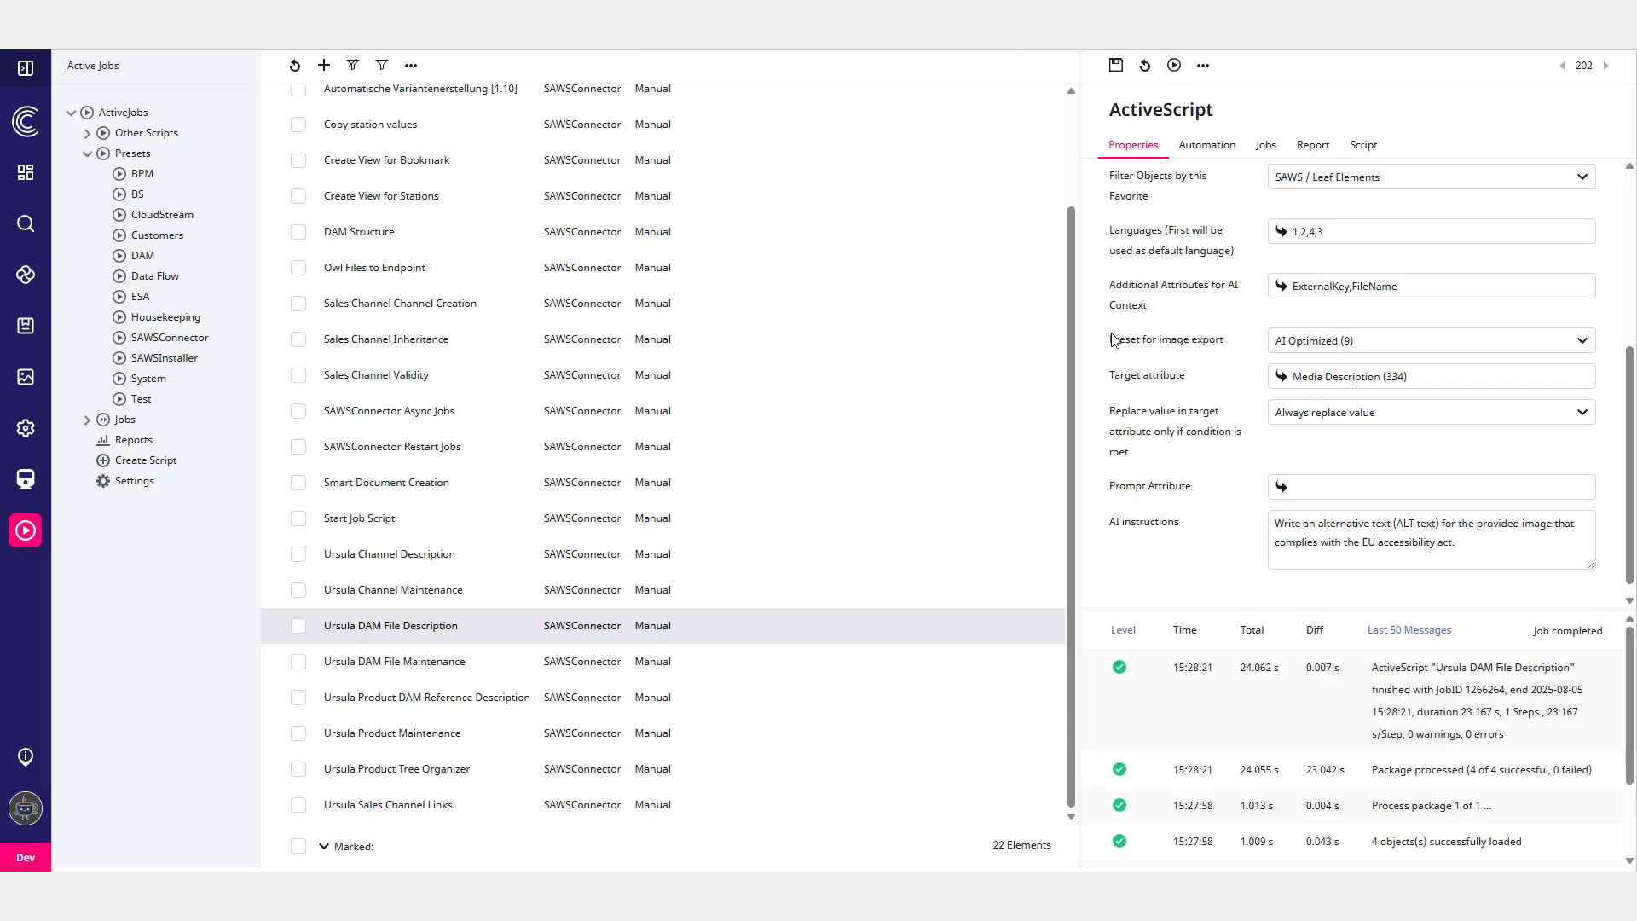
# - Open People-A.jpg in the DAM and examine its Media Description on the SAWS tab
pyautogui.click(27, 378)
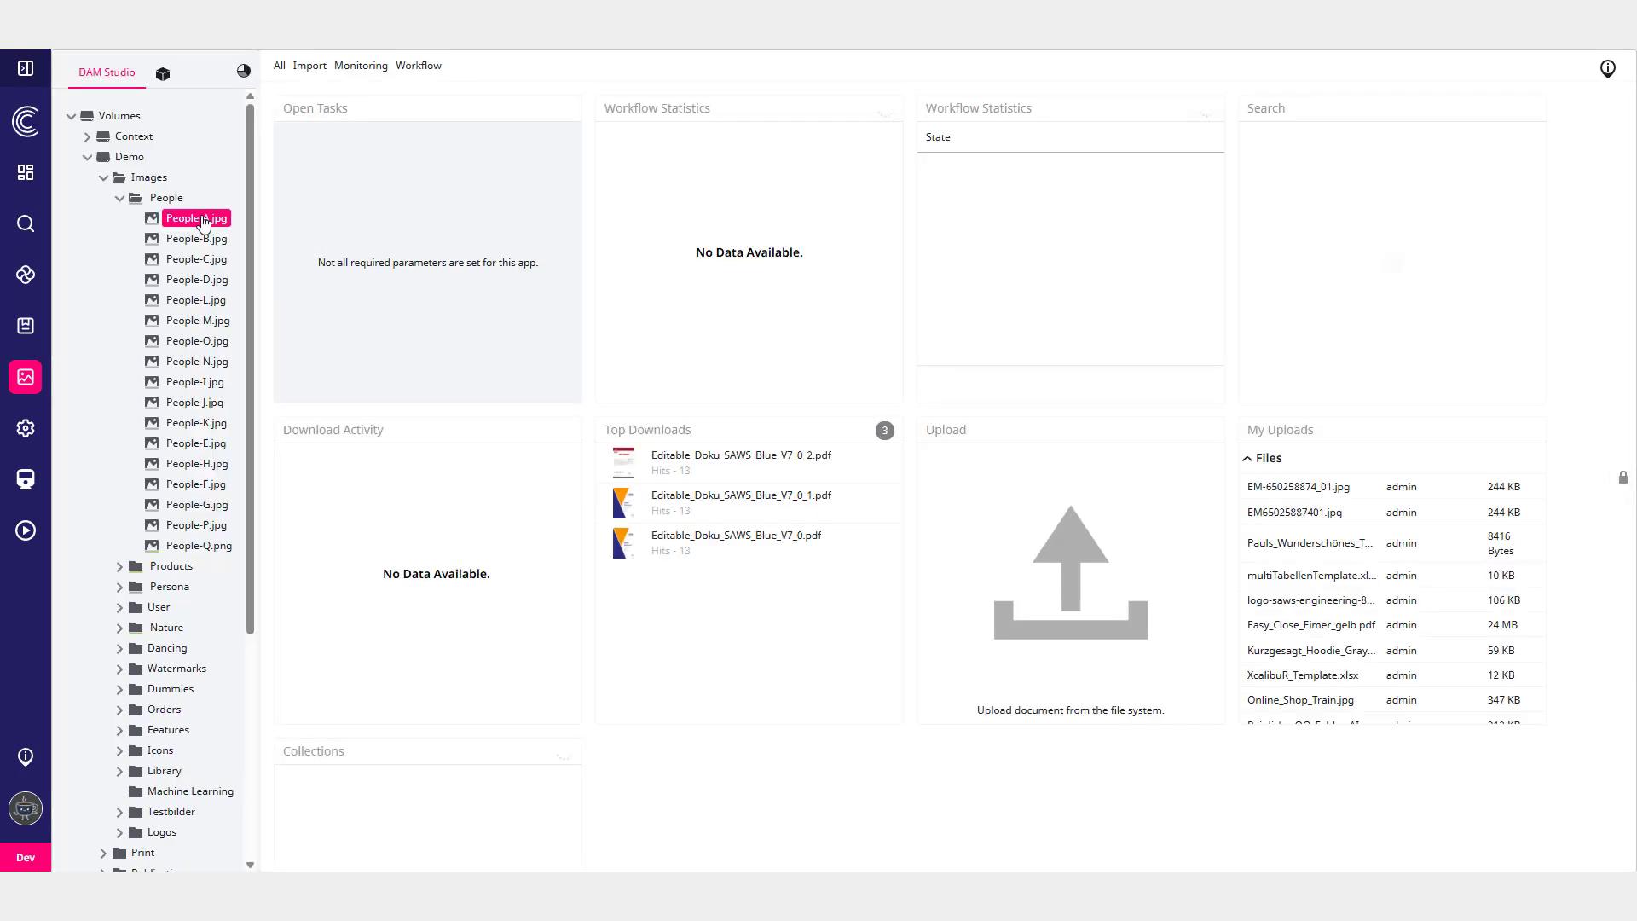
pyautogui.click(199, 219)
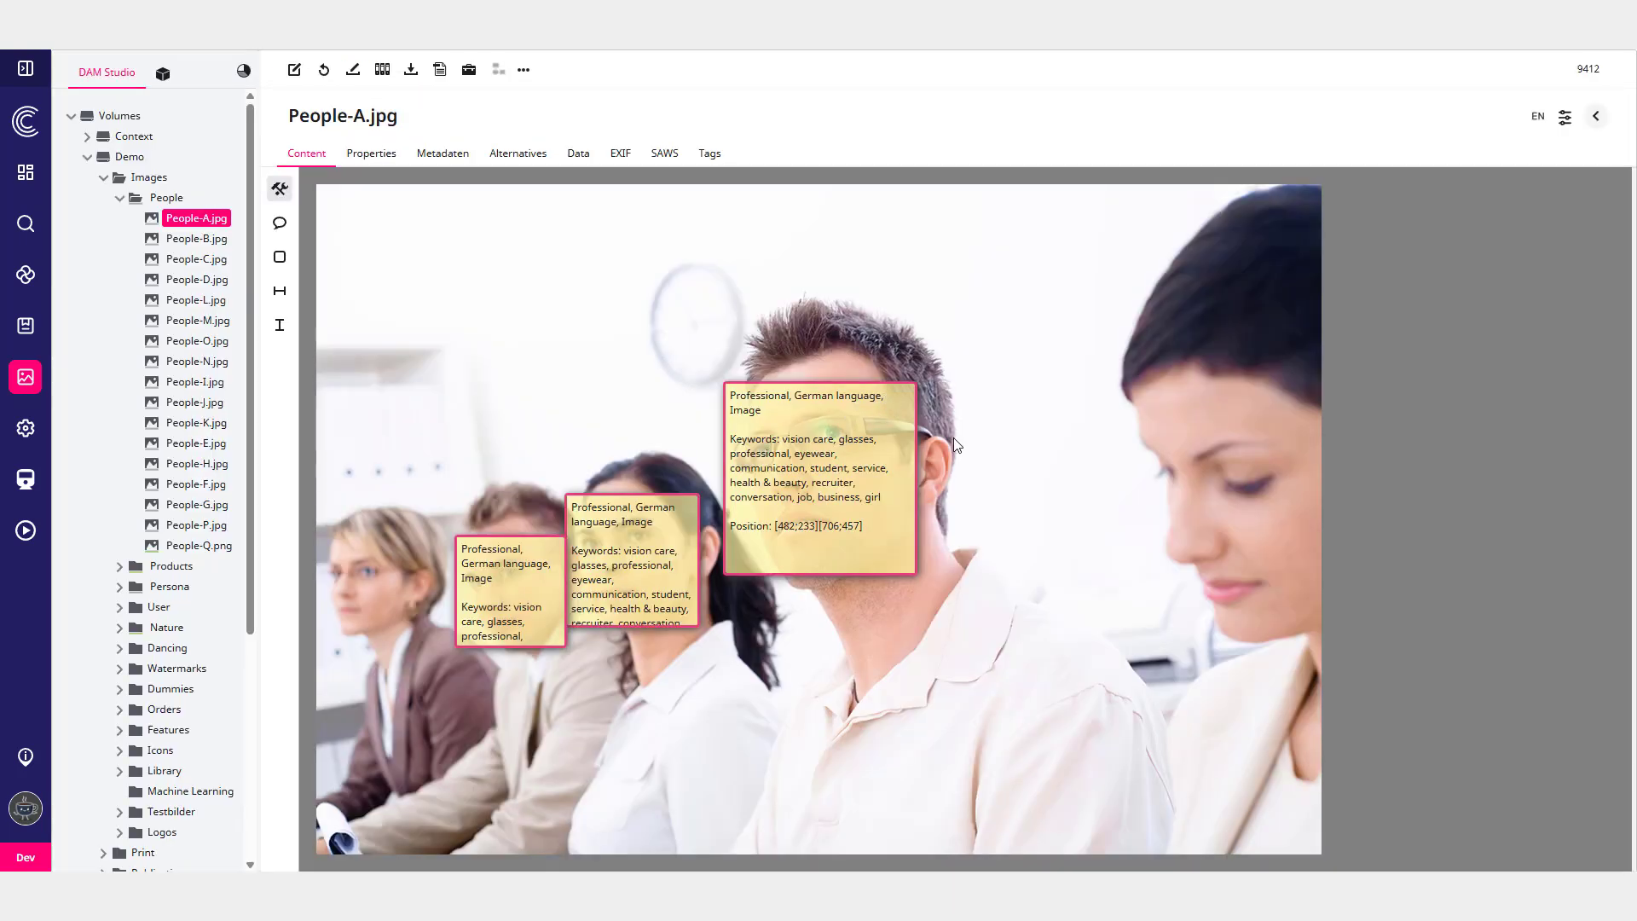
pyautogui.click(666, 161)
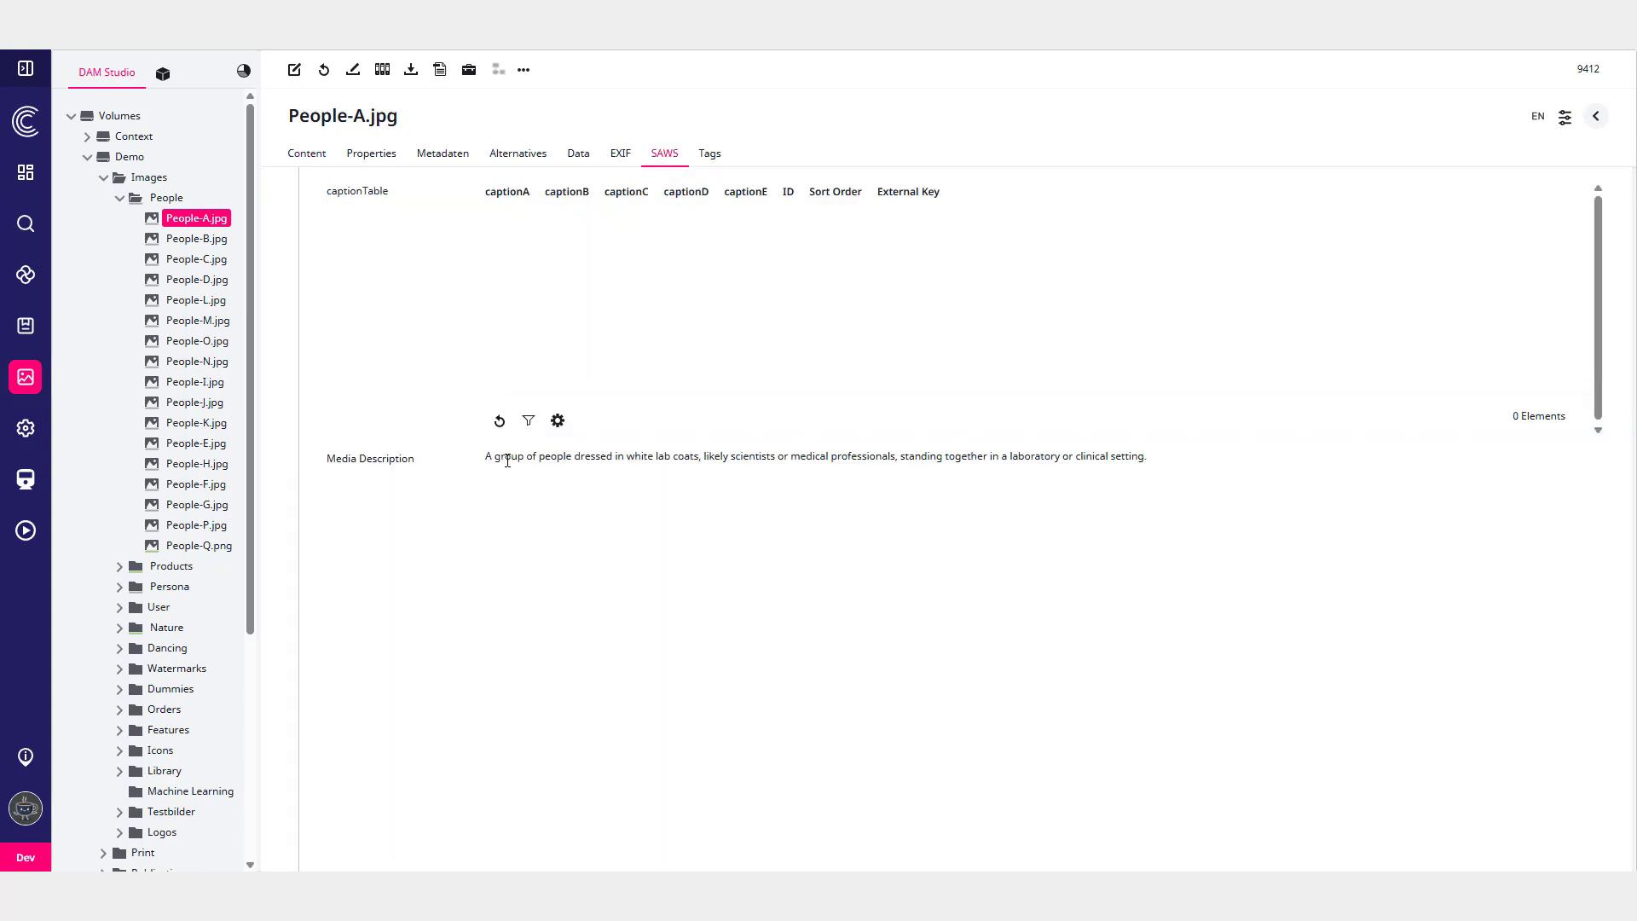
pyautogui.moveTo(555, 454); pyautogui.dragTo(1150, 481)
pyautogui.click(1150, 482)
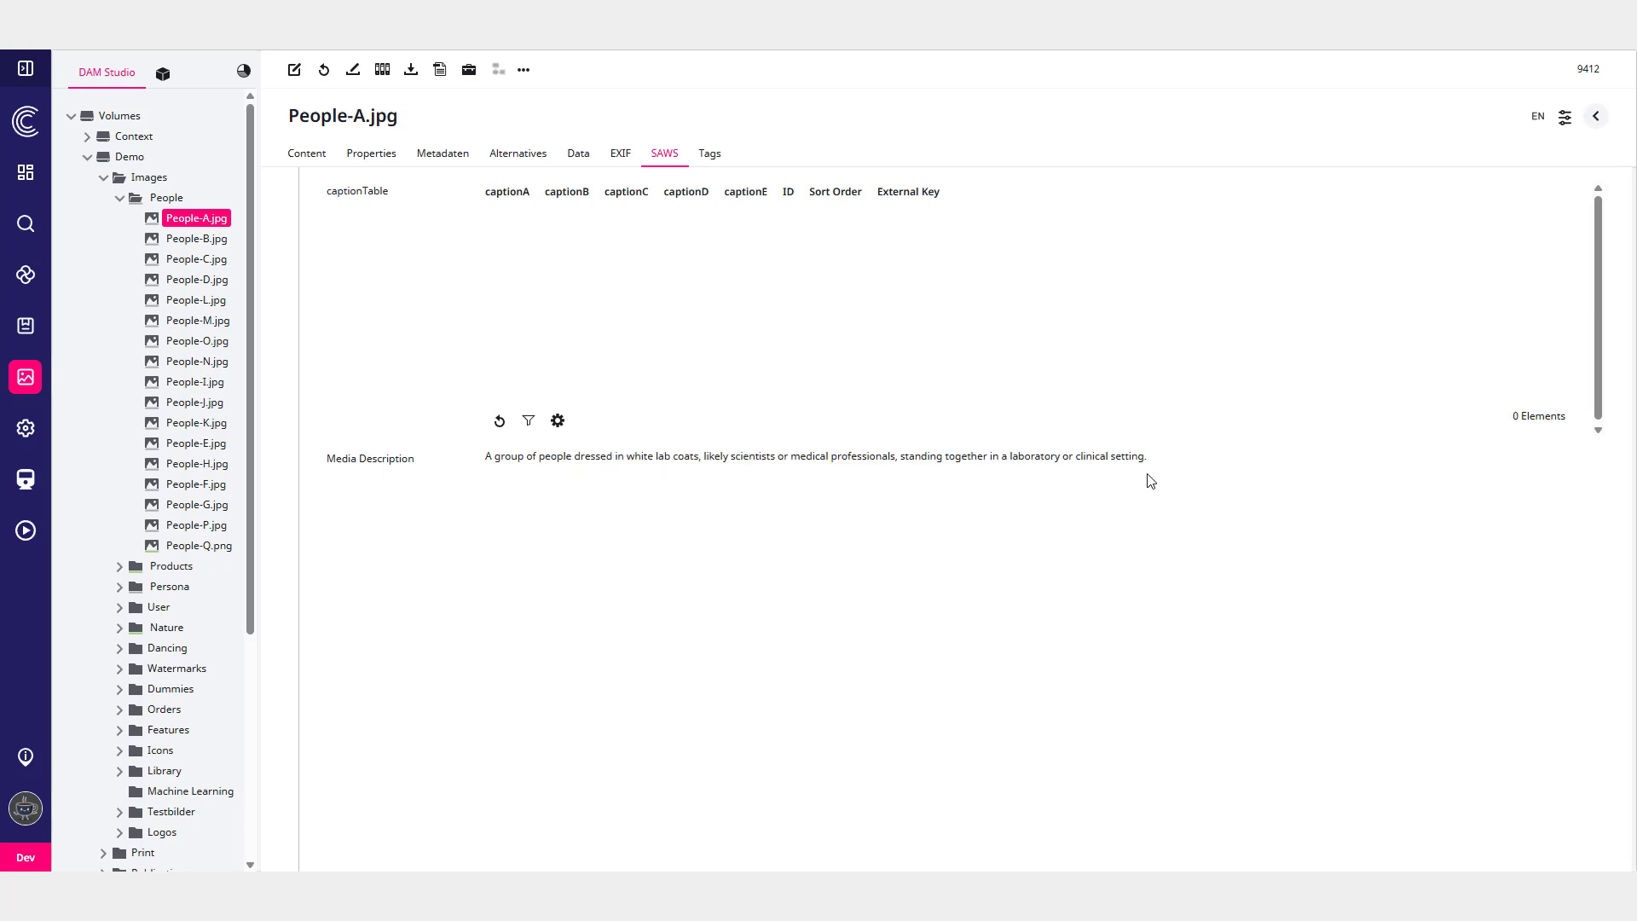
# - Switch the content language to DE and examine the Media Description
pyautogui.click(1537, 118)
pyautogui.click(1495, 140)
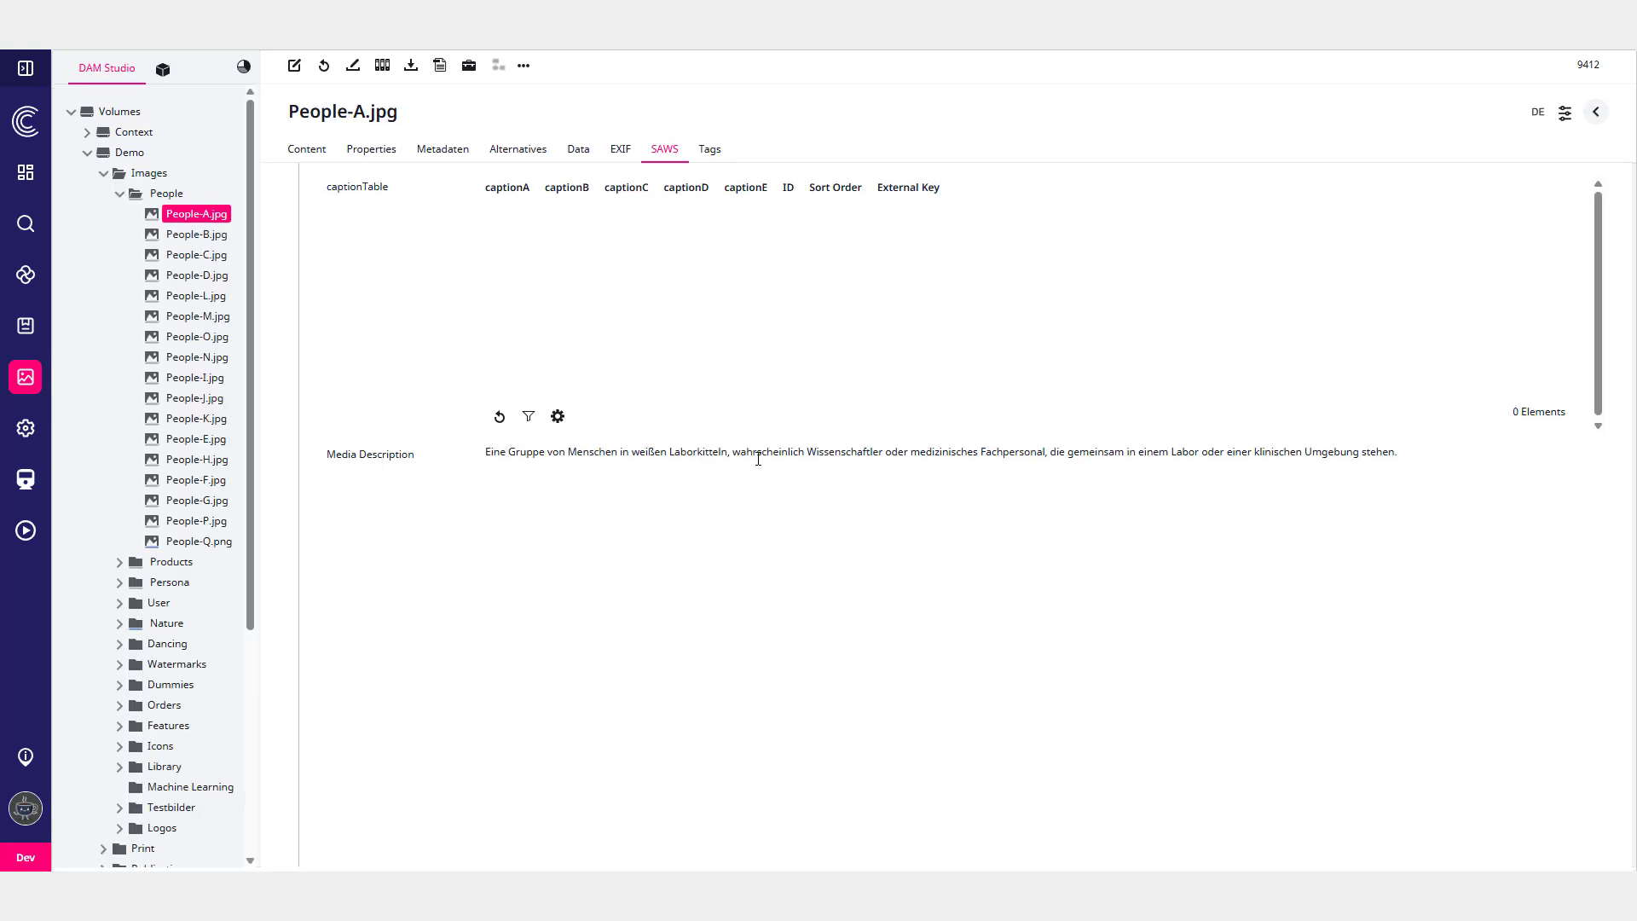
pyautogui.moveTo(788, 459); pyautogui.dragTo(1399, 475)
pyautogui.click(1401, 474)
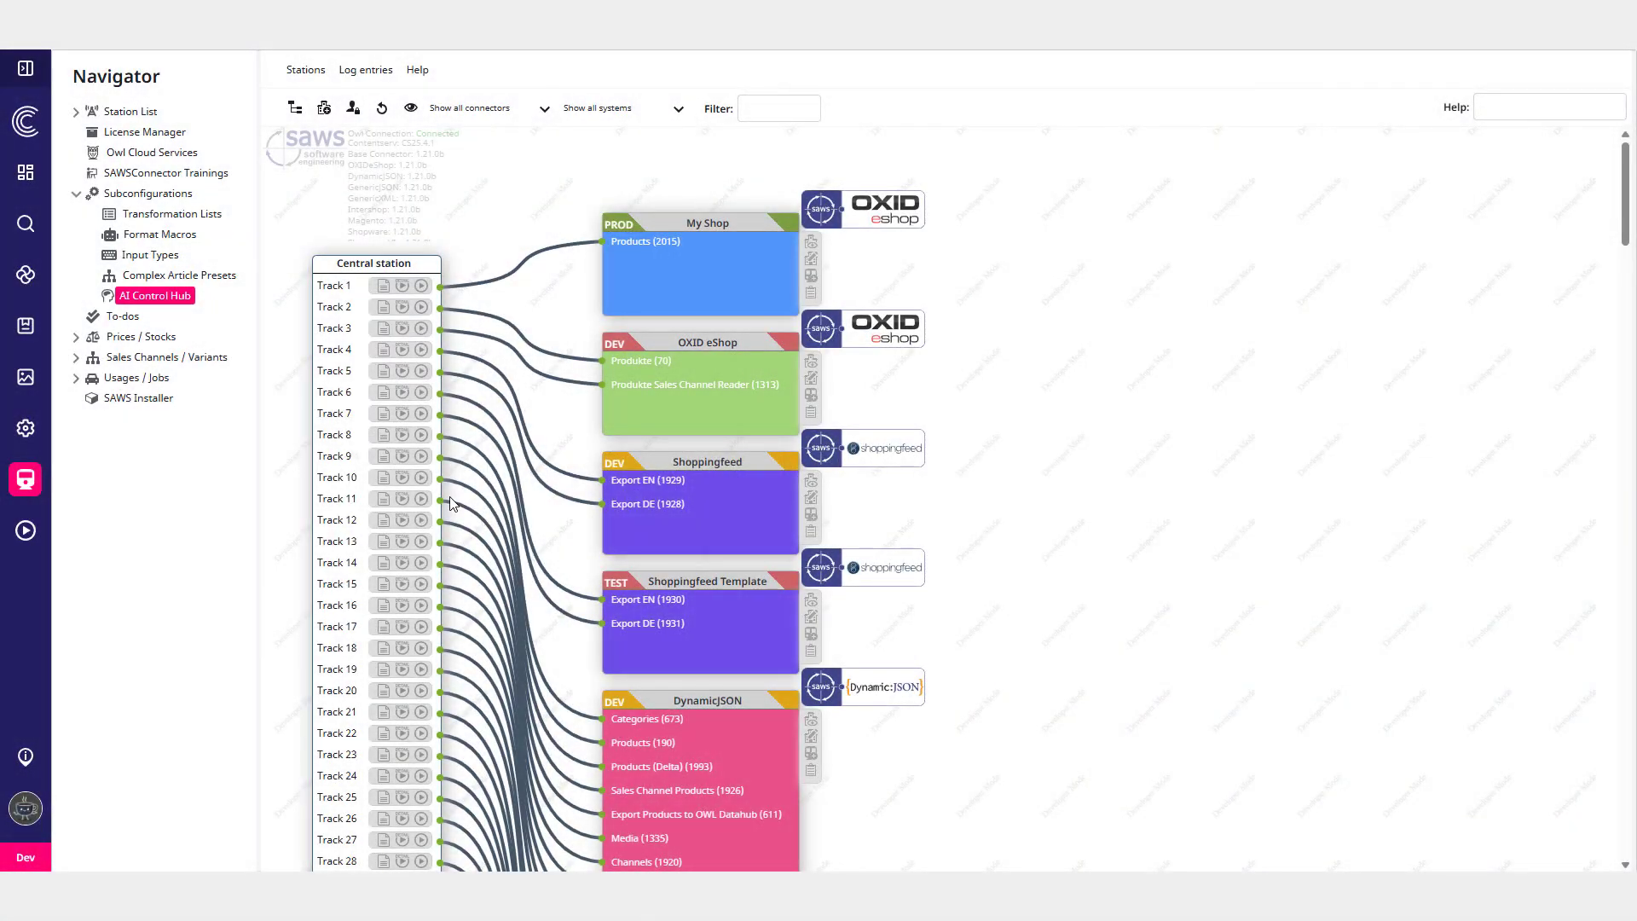
# - Open the Ursula Product Maintenance active script and examine its script choice, AI context attributes and target attributes
pyautogui.click(35, 541)
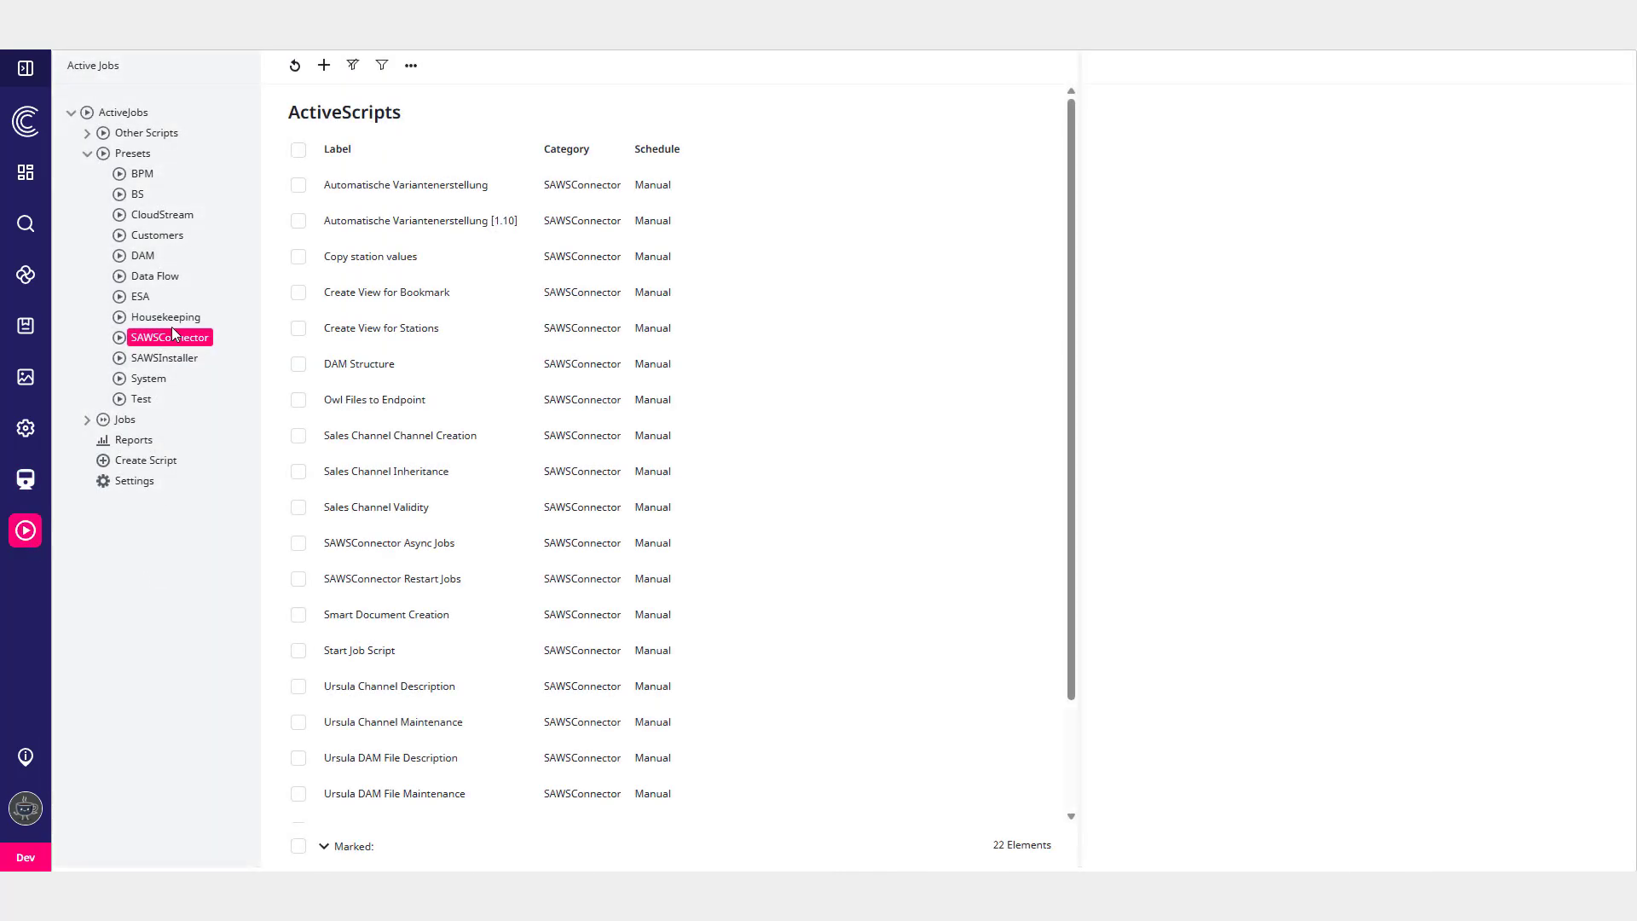
pyautogui.scroll(-3, 422, 363)
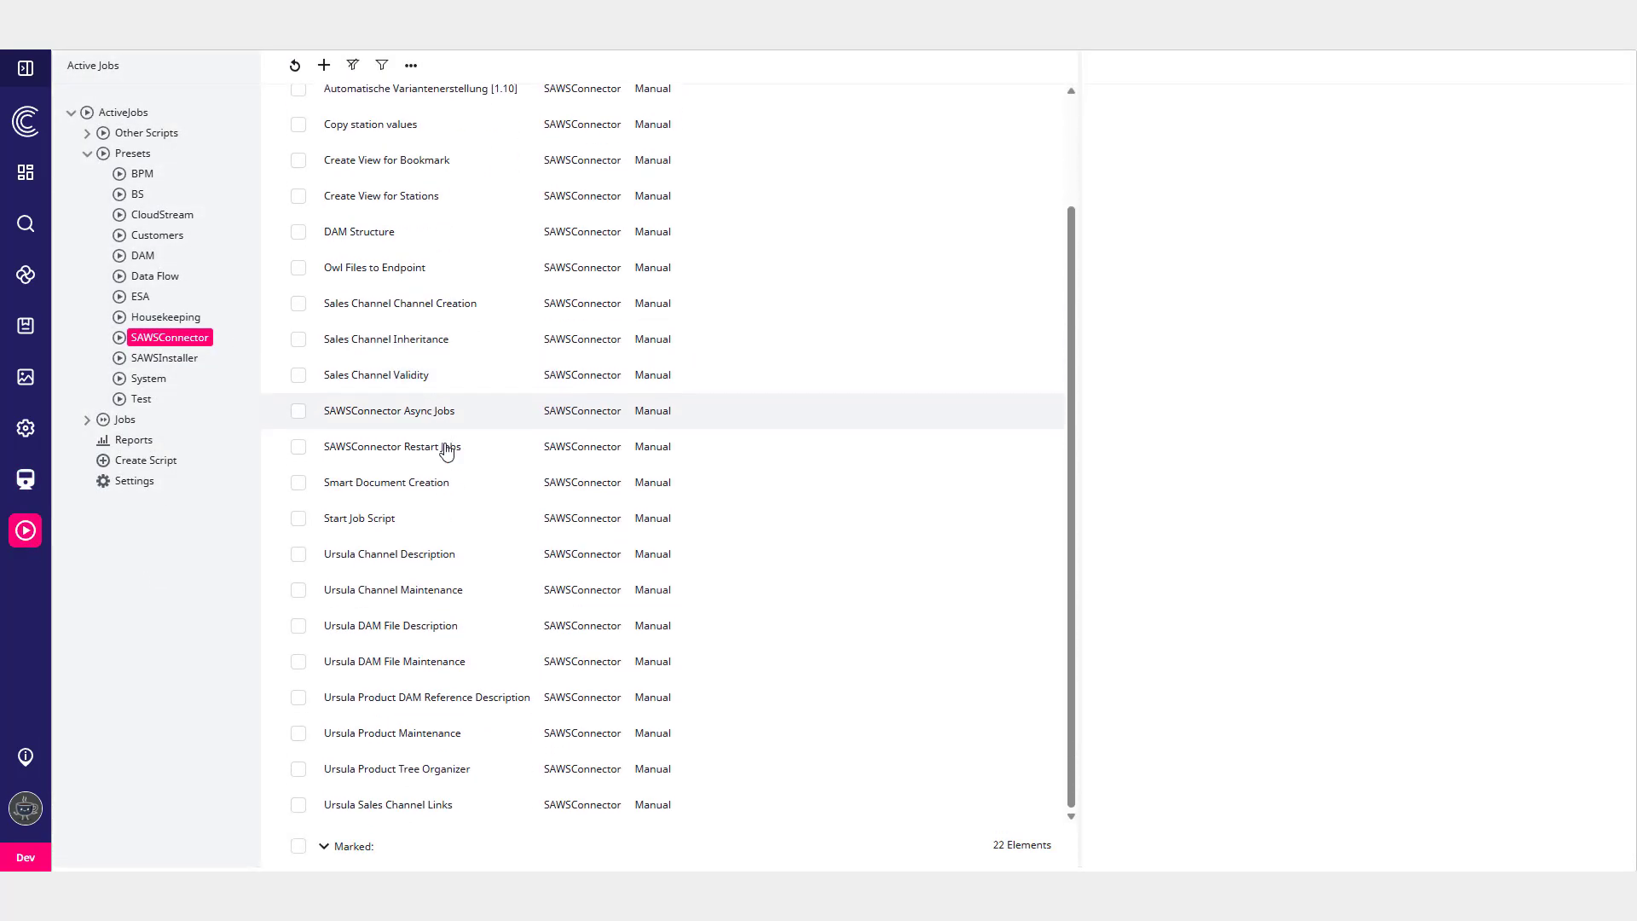
pyautogui.click(720, 747)
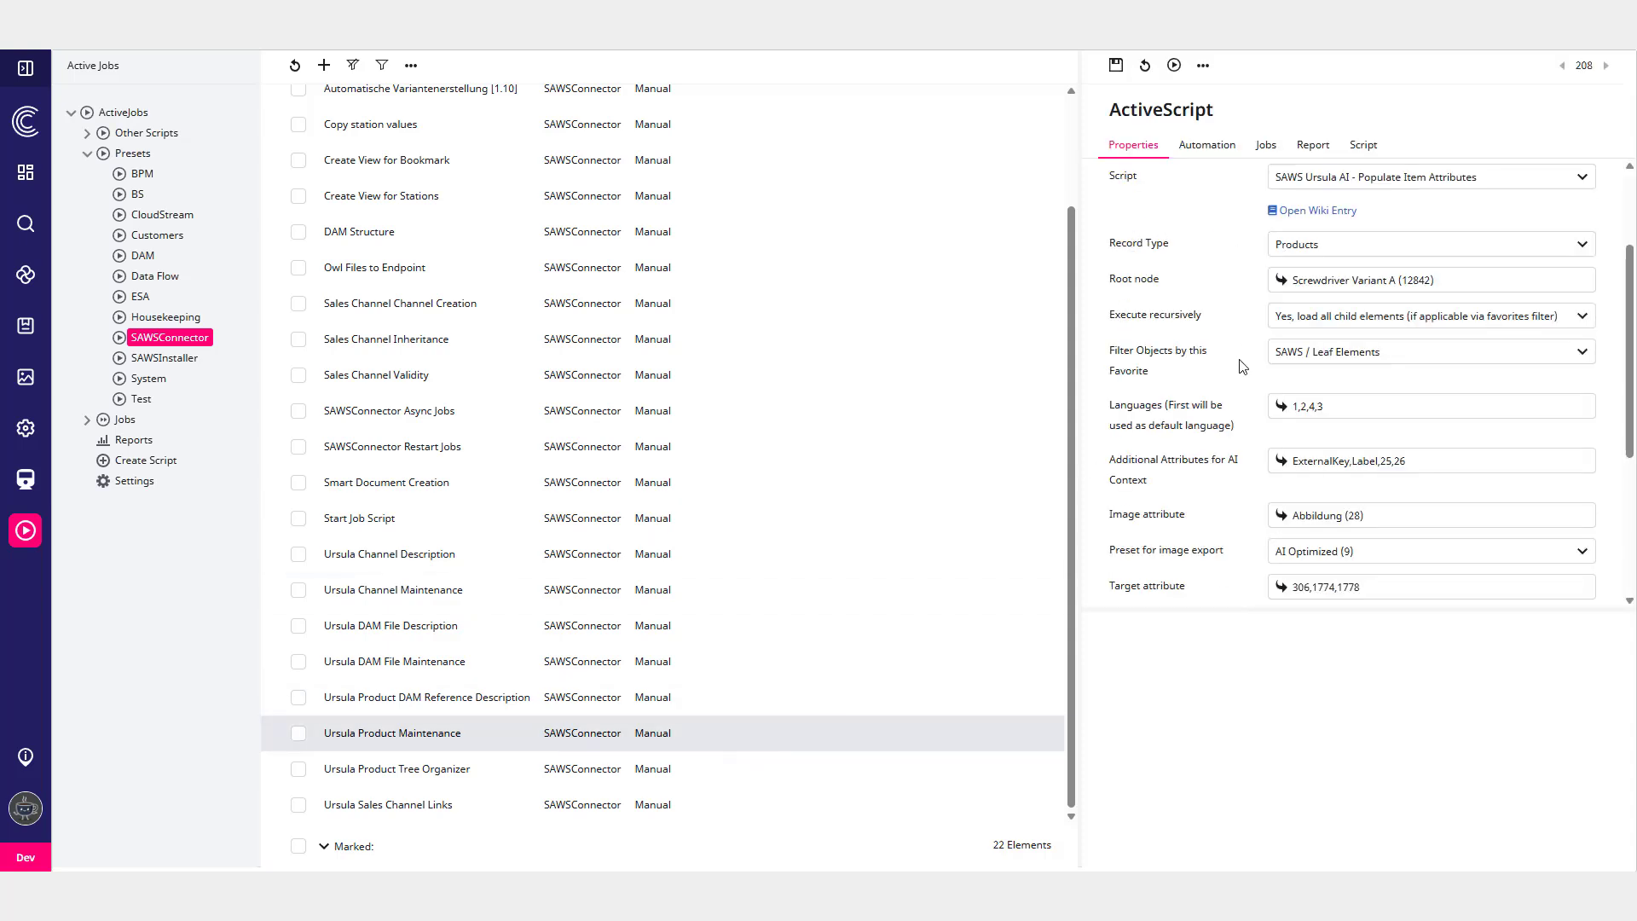
pyautogui.scroll(-2, 1231, 388)
pyautogui.scroll(4, 1296, 307)
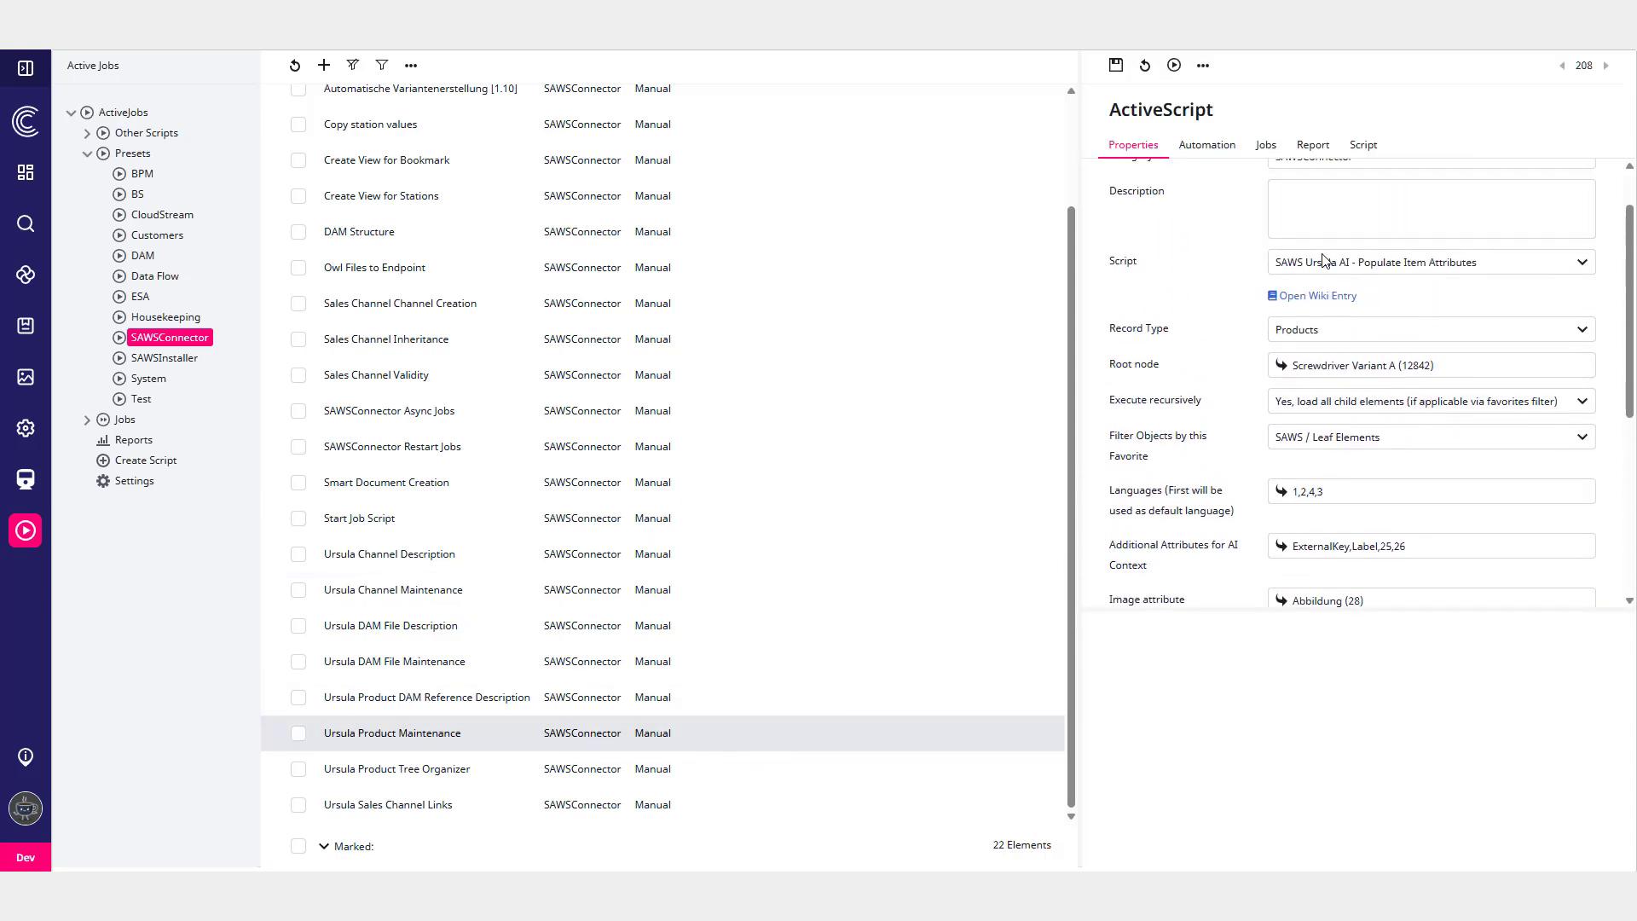
pyautogui.click(1324, 262)
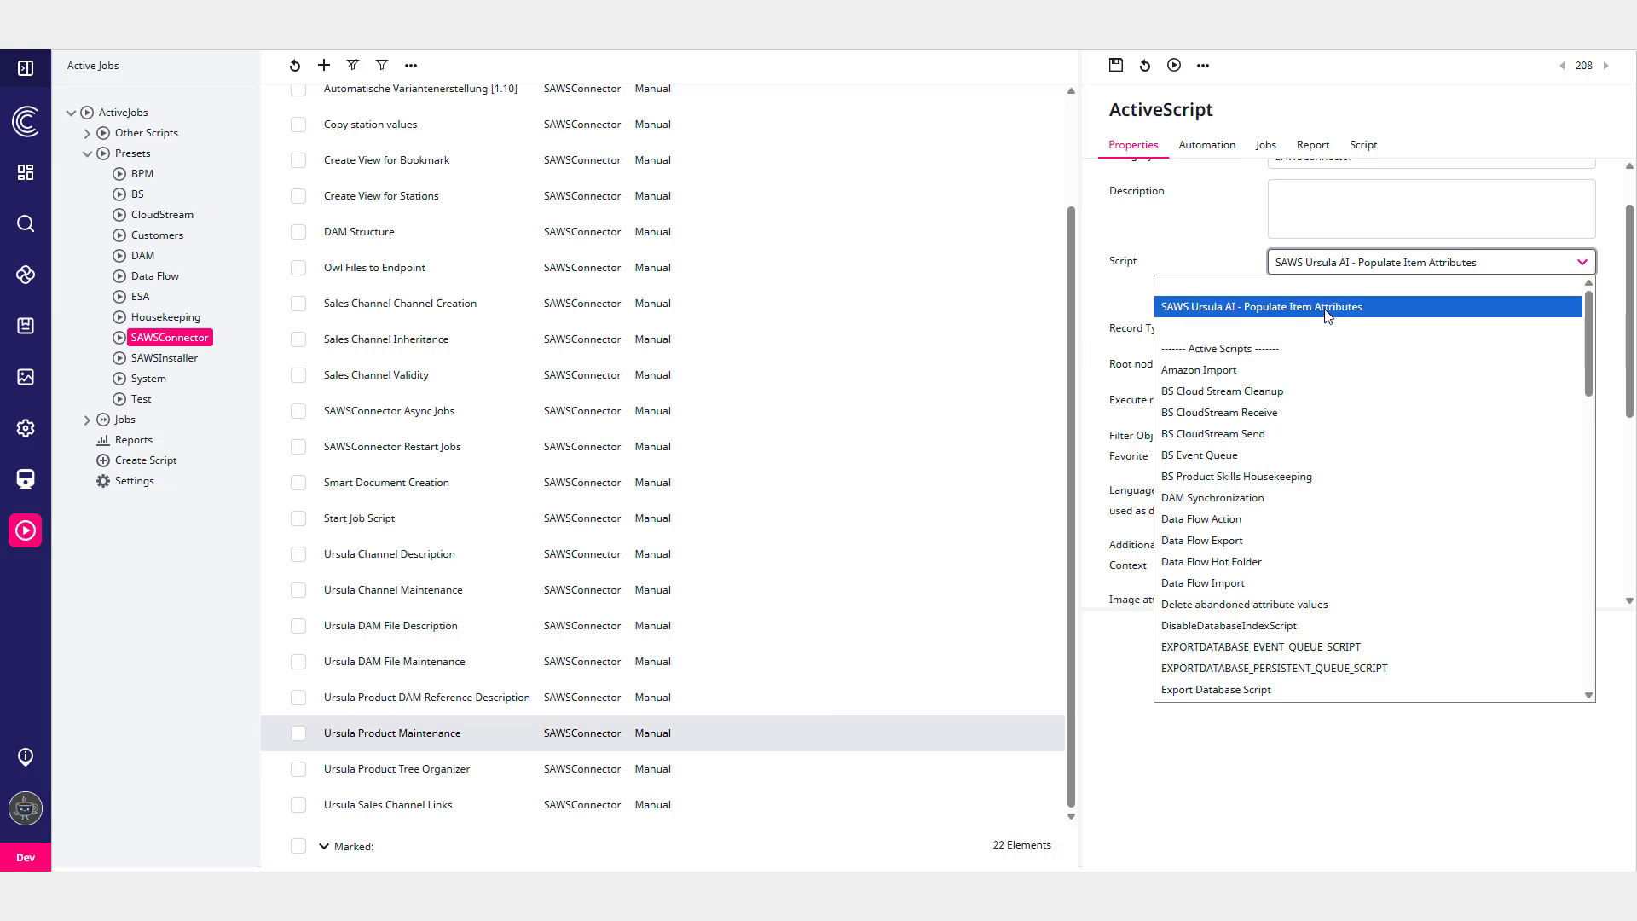
pyautogui.click(1331, 268)
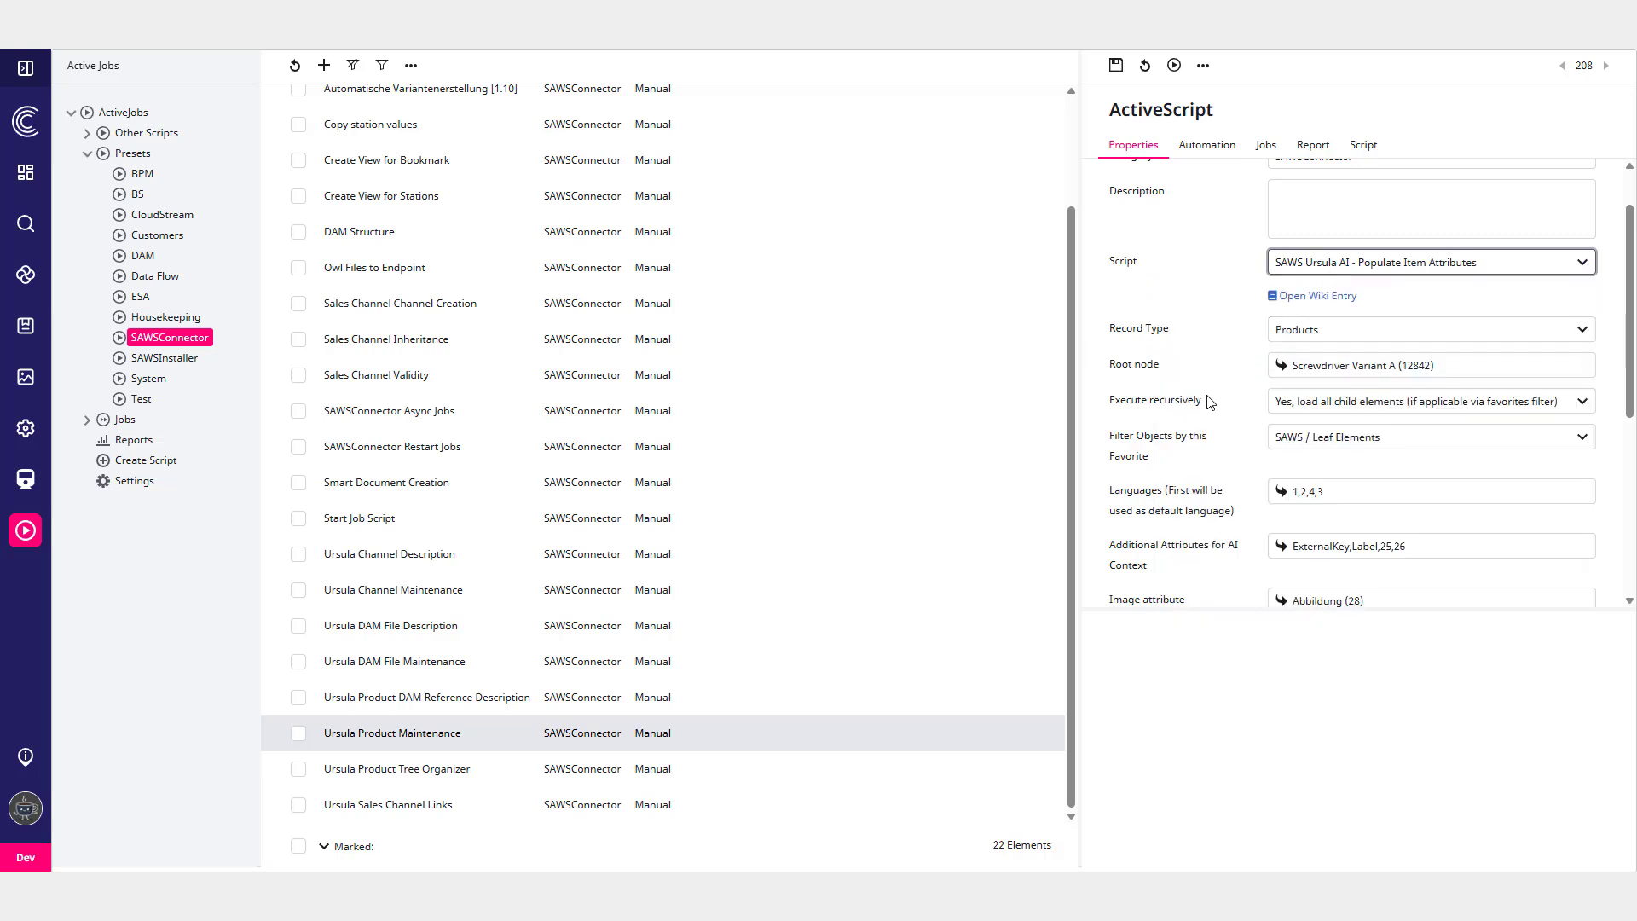
pyautogui.scroll(-1, 1212, 398)
pyautogui.scroll(-1, 1219, 396)
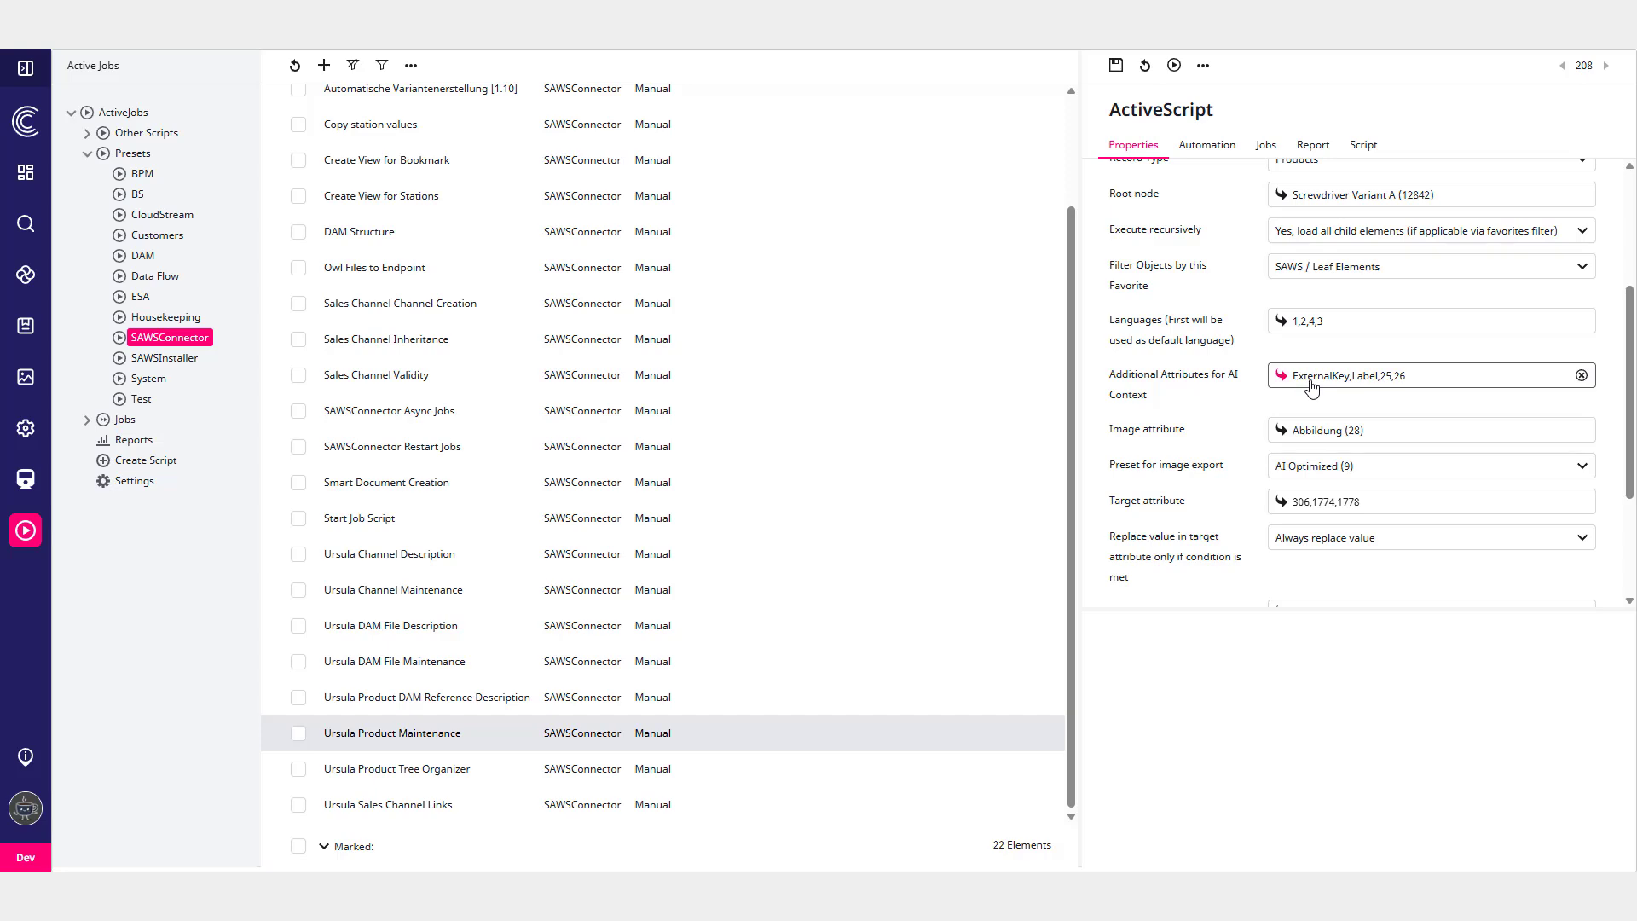
pyautogui.click(1281, 375)
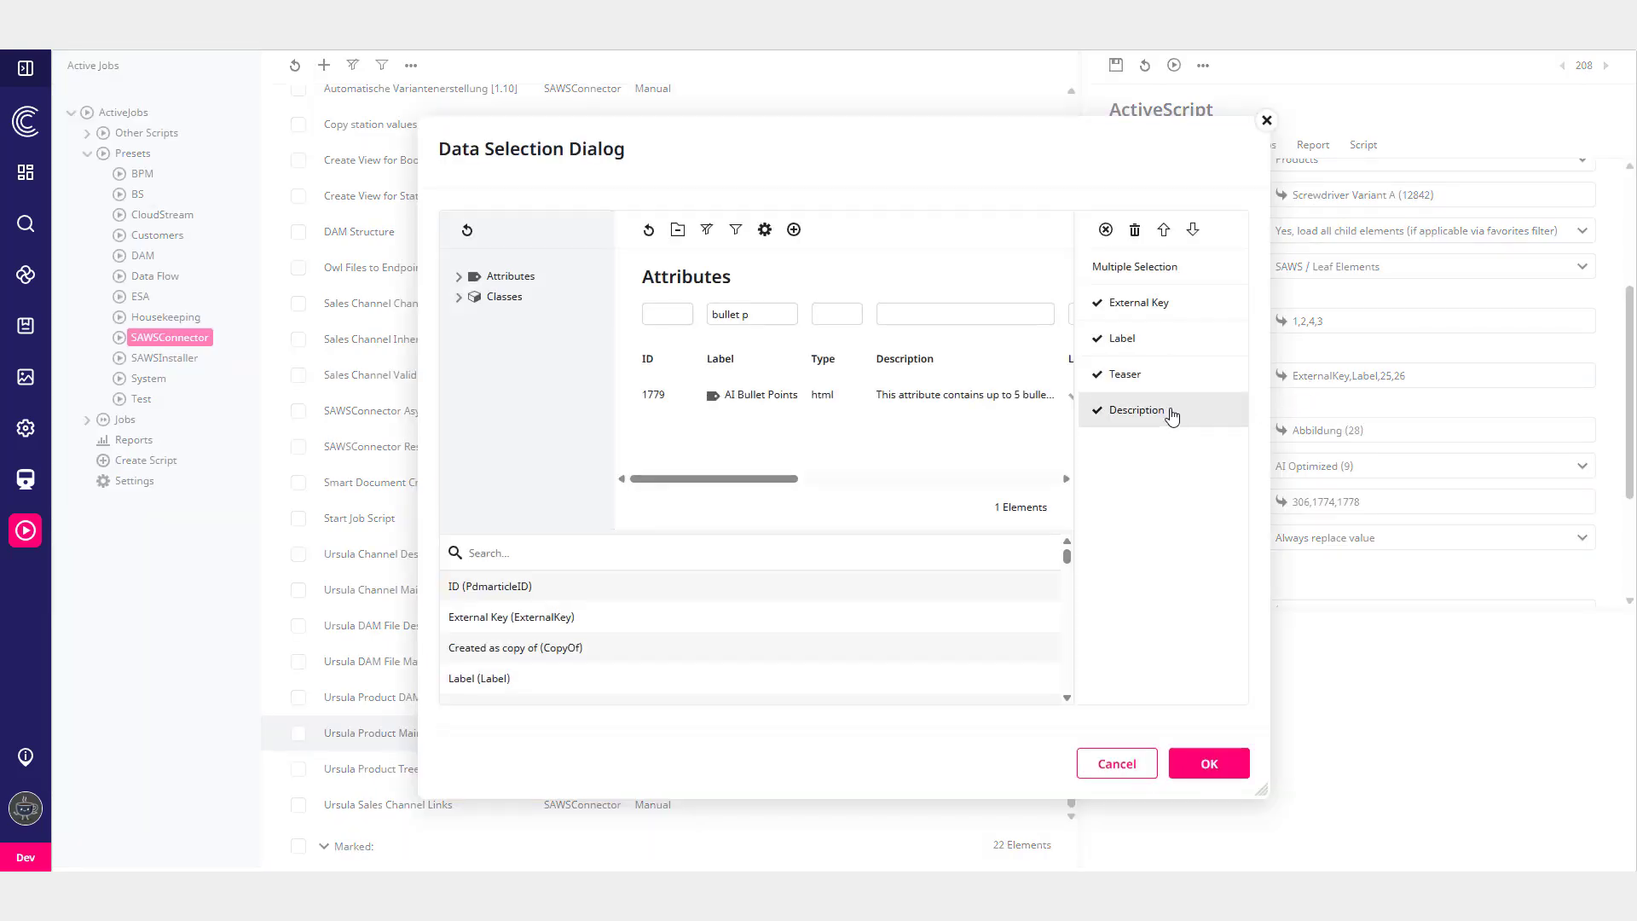
pyautogui.click(1266, 120)
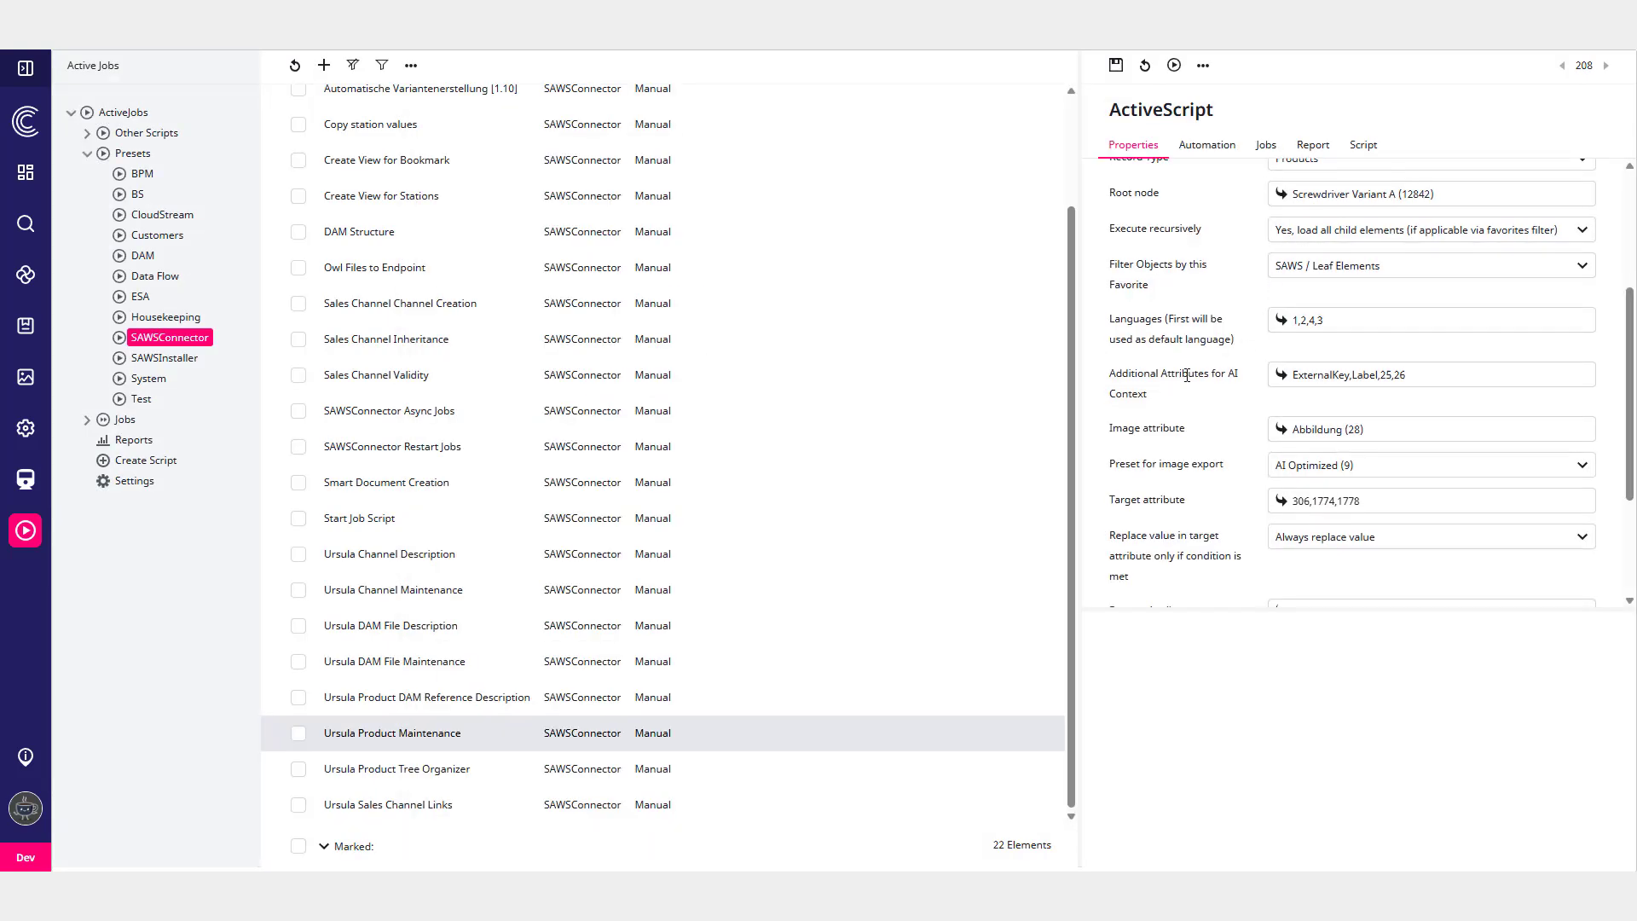
pyautogui.scroll(-1, 1189, 375)
pyautogui.scroll(-1, 1188, 375)
pyautogui.moveTo(1109, 331); pyautogui.dragTo(1198, 332)
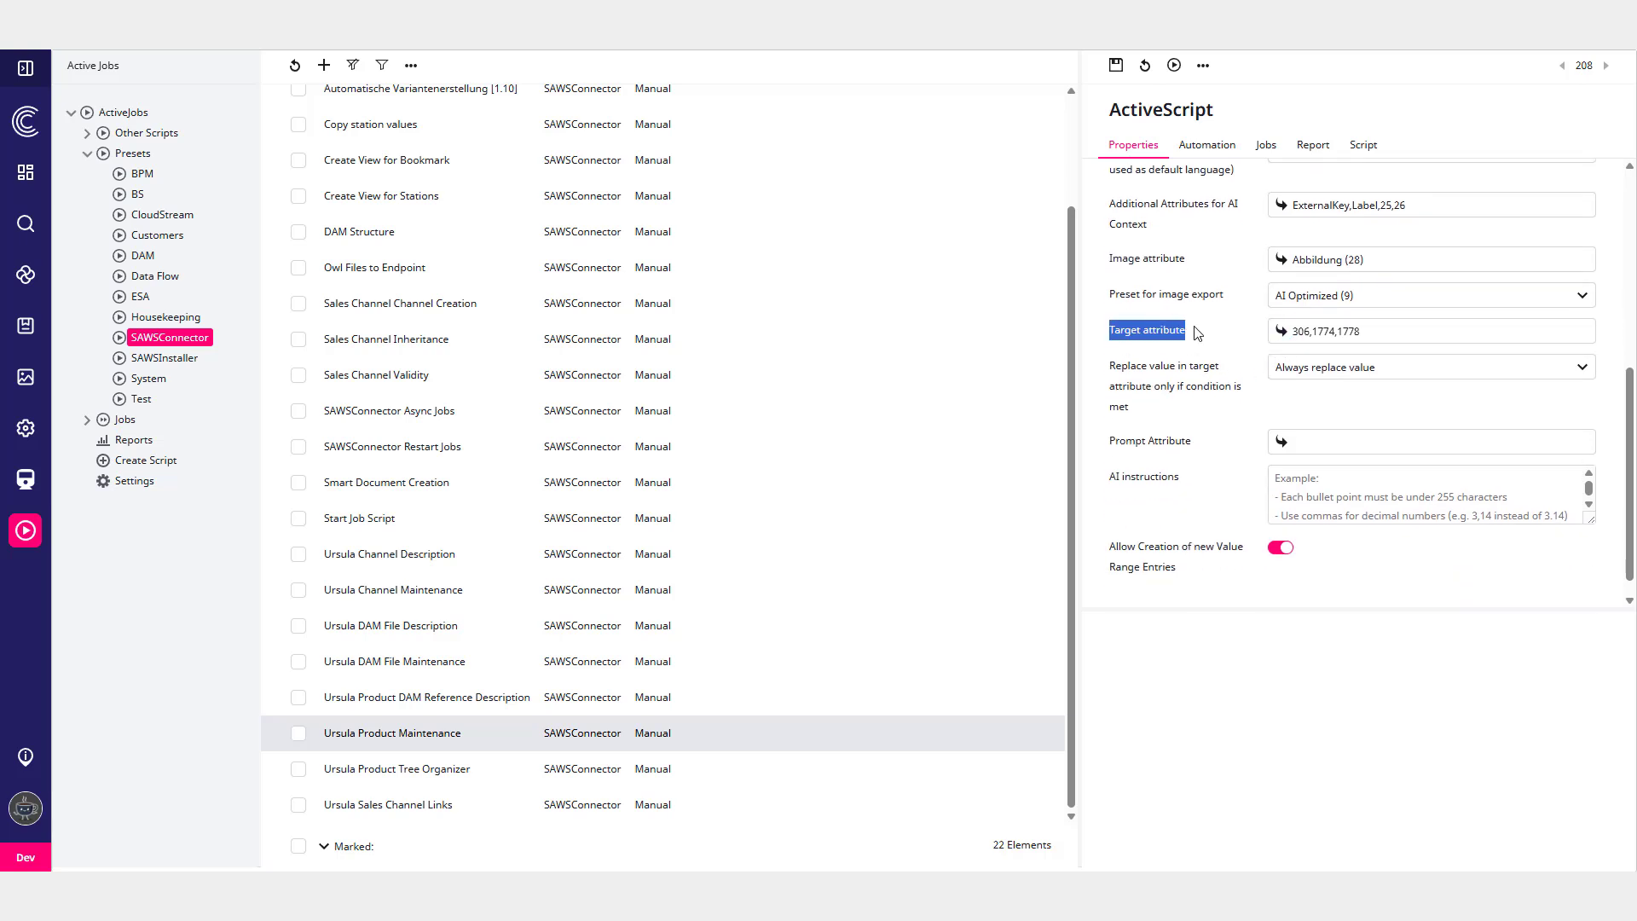
pyautogui.click(1308, 334)
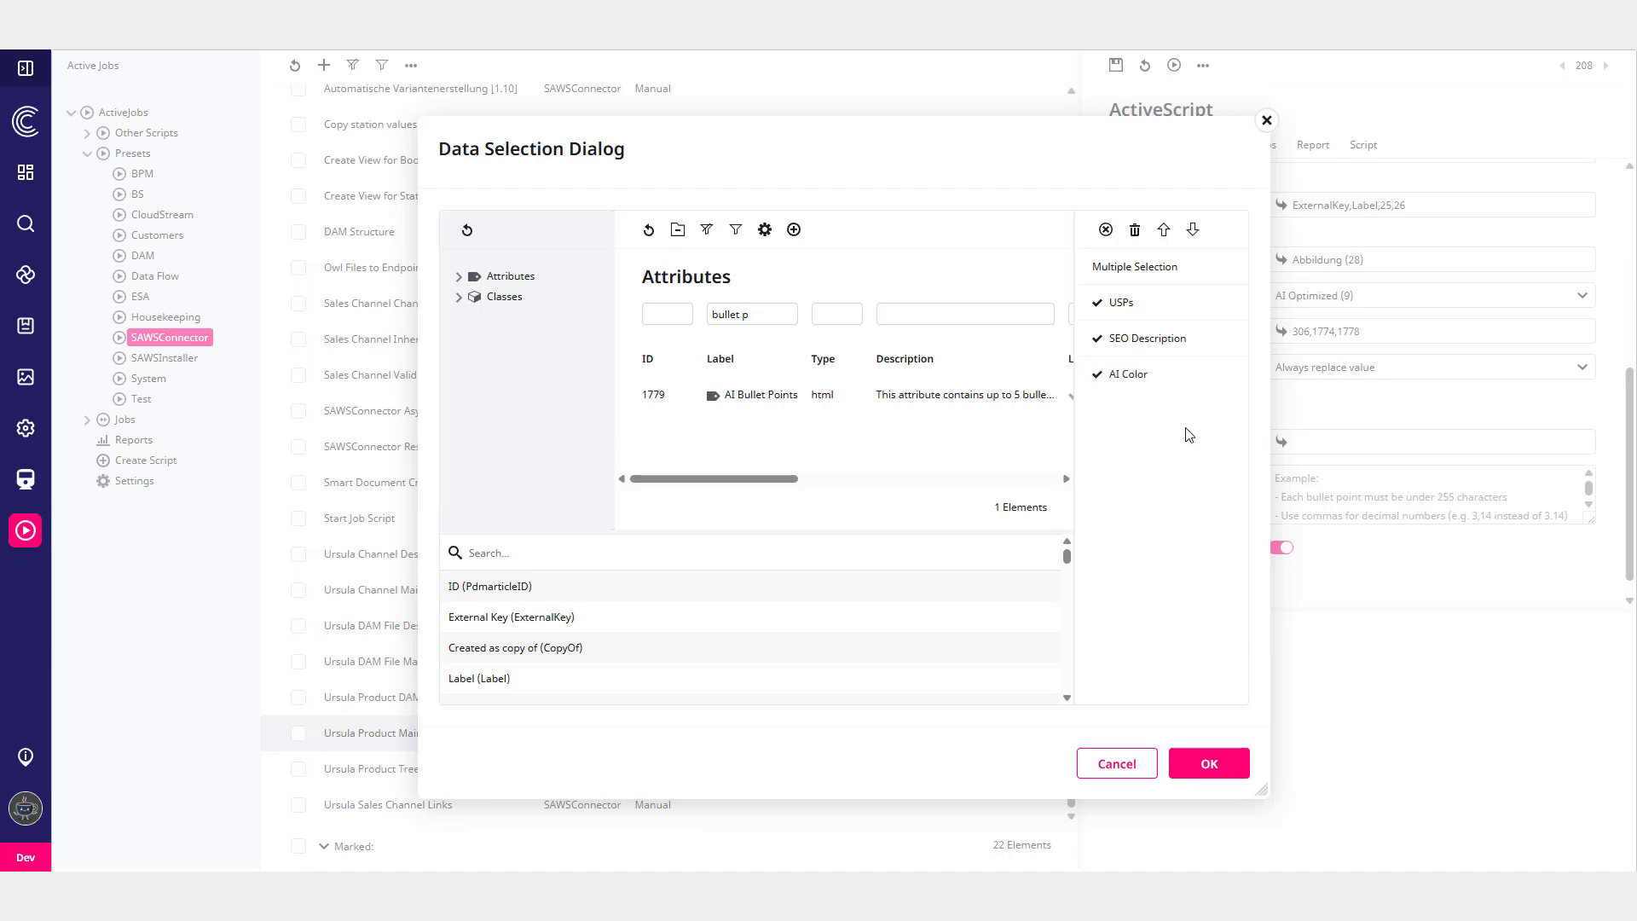
pyautogui.click(1266, 120)
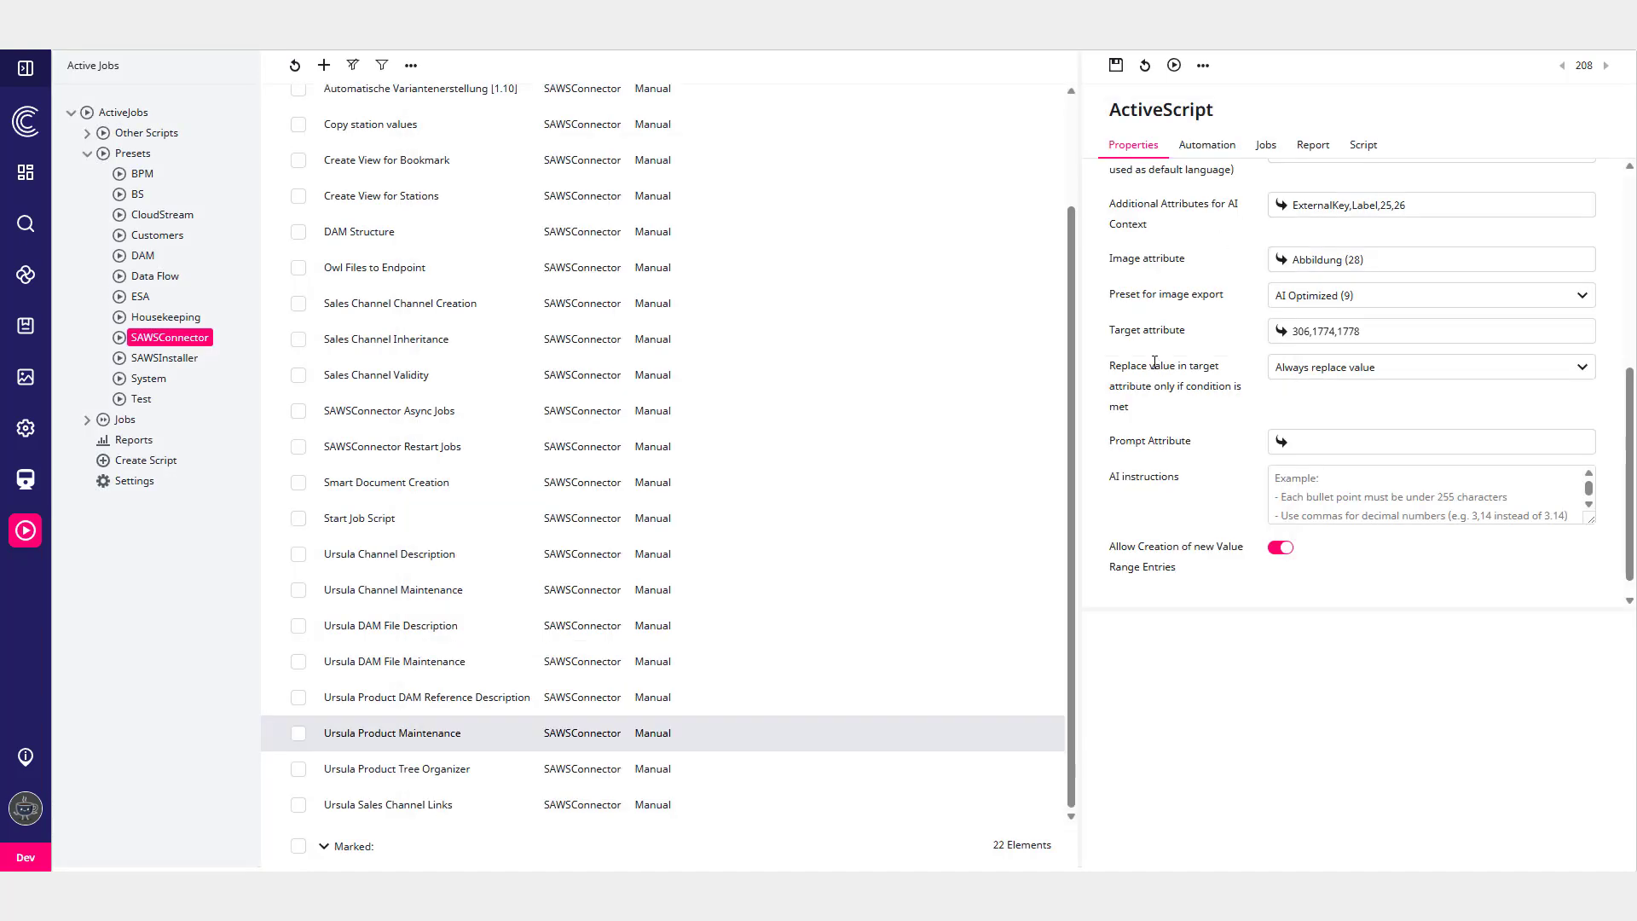
# - Run the Ursula Product Maintenance script, confirming the run
pyautogui.moveTo(1191, 582); pyautogui.dragTo(1108, 552)
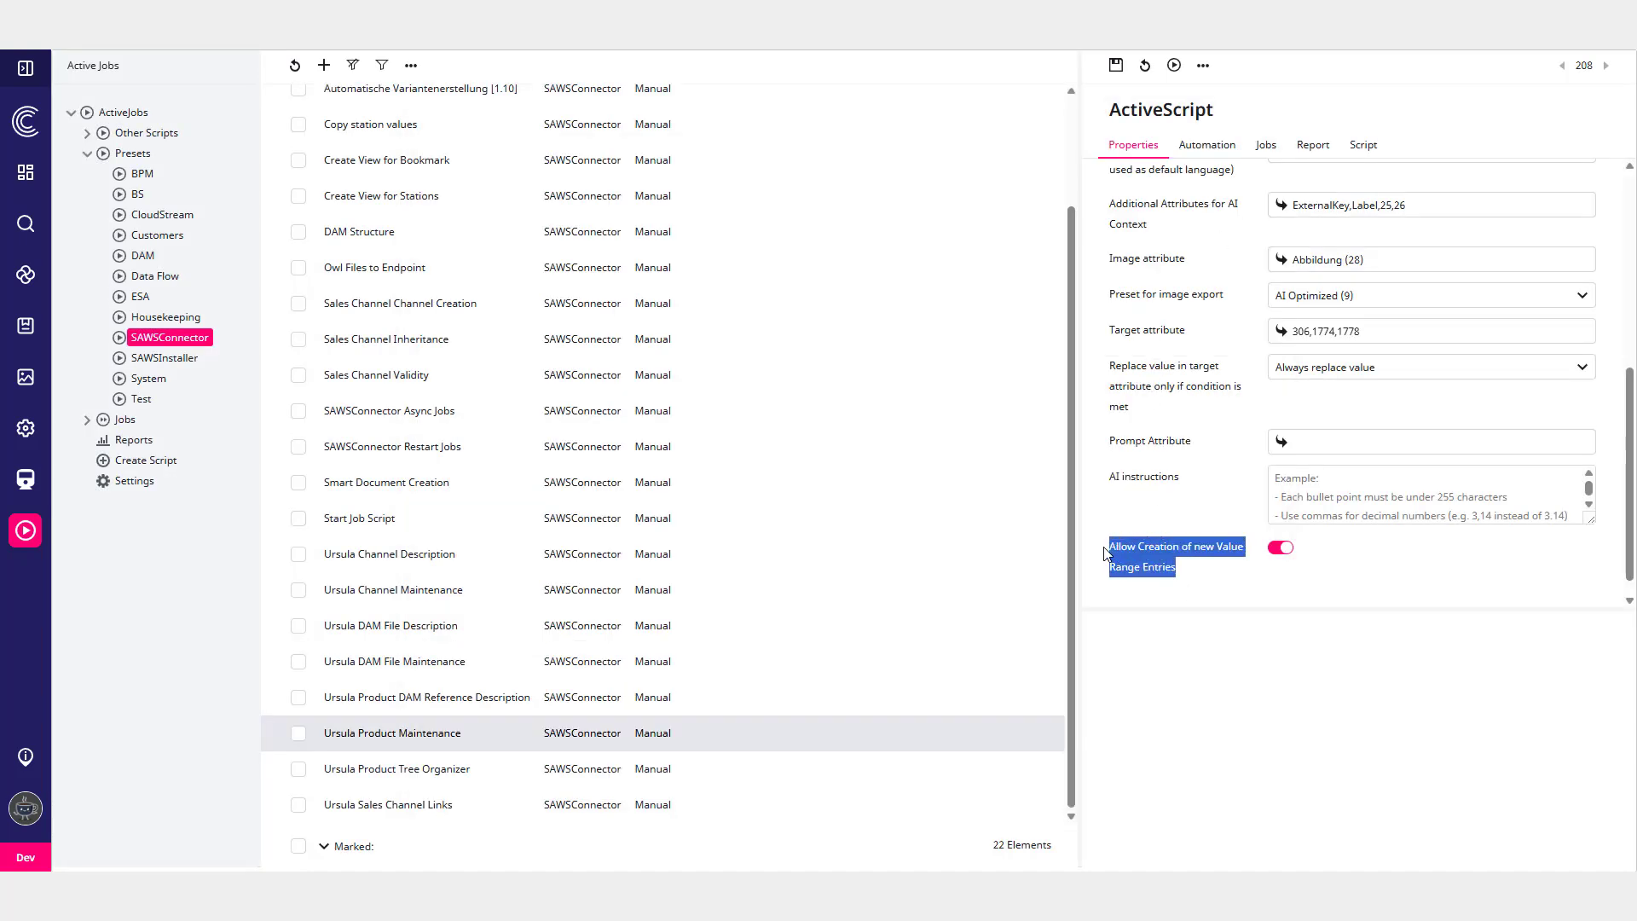
pyautogui.click(1199, 513)
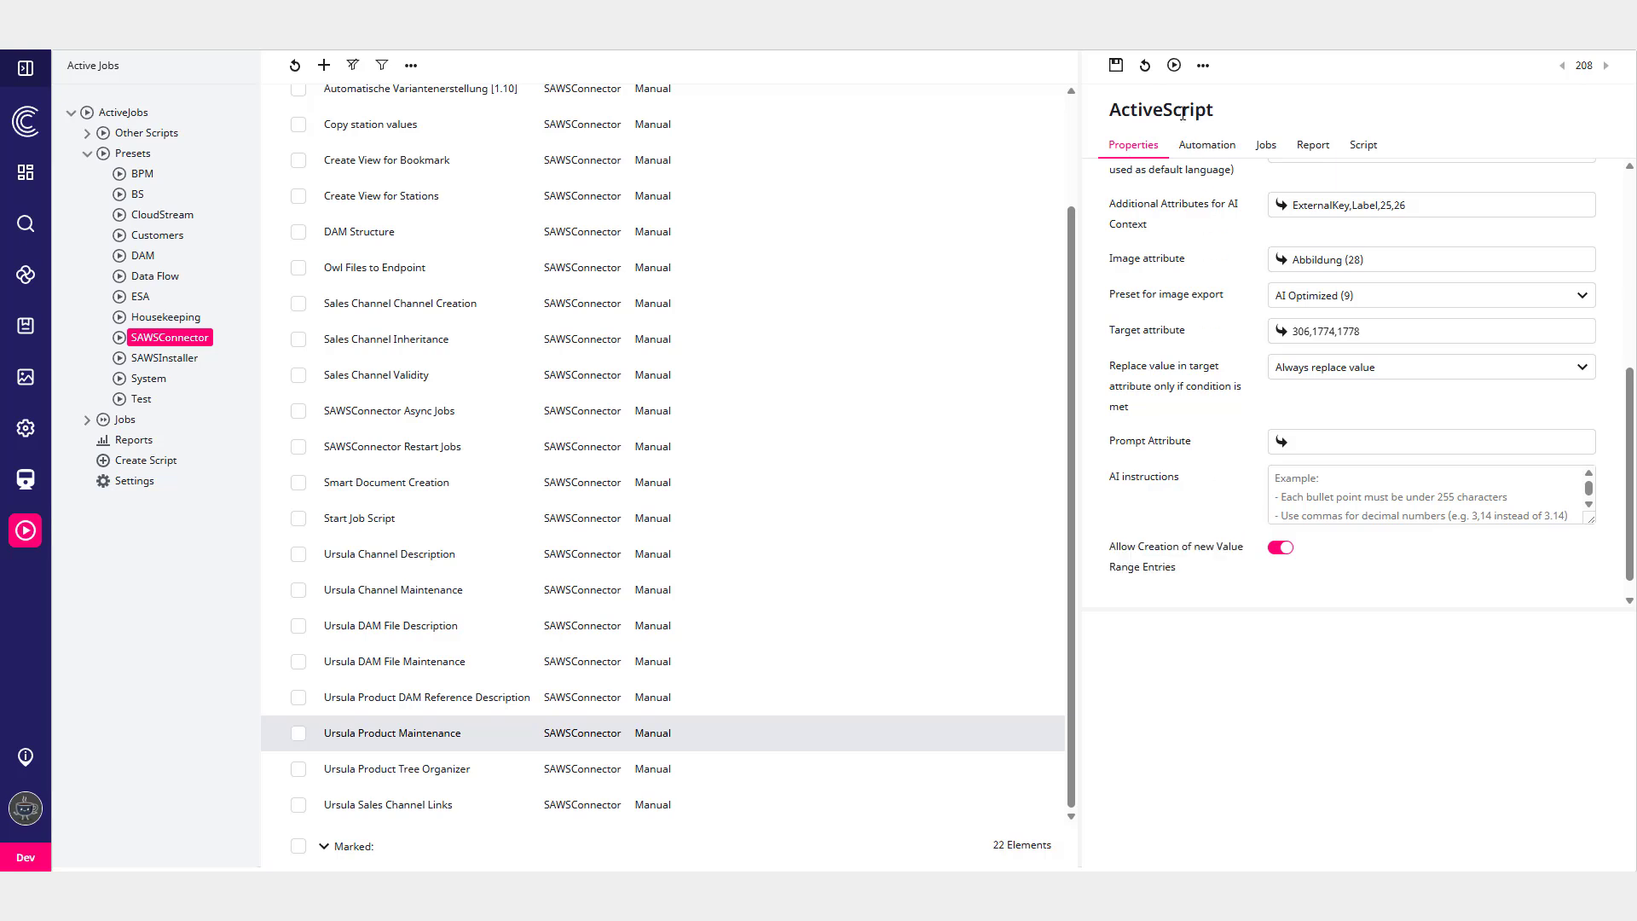
pyautogui.click(1174, 65)
pyautogui.click(897, 141)
# - Open Screwdriver Variant A in the PIM product tree and examine its AI Maintenance text fields
pyautogui.click(26, 326)
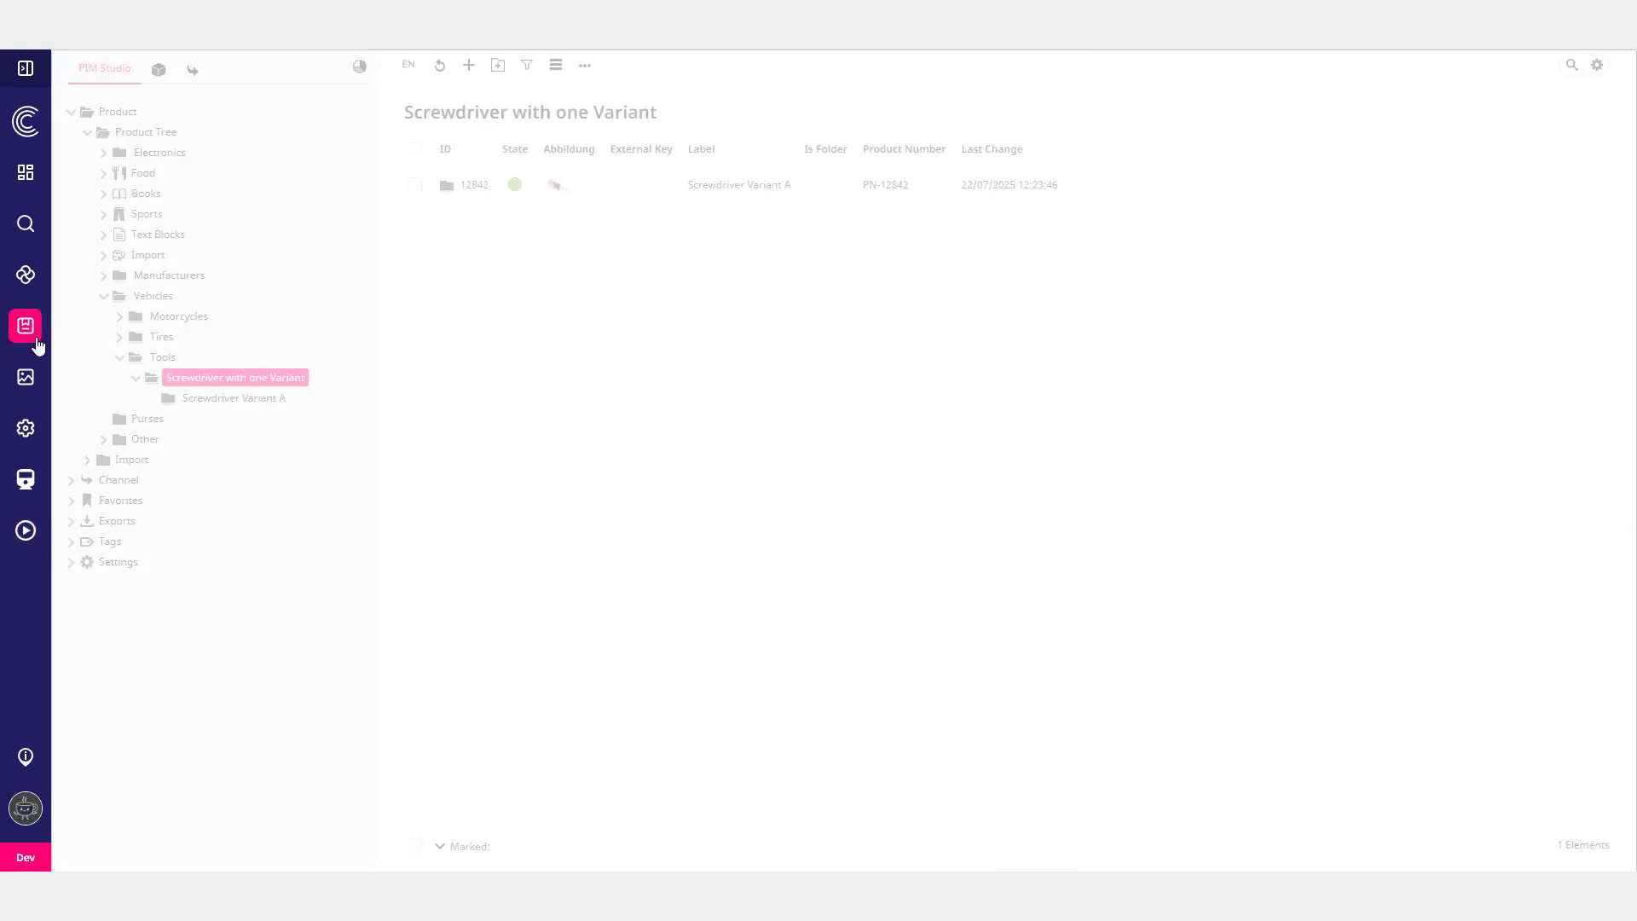
pyautogui.click(271, 400)
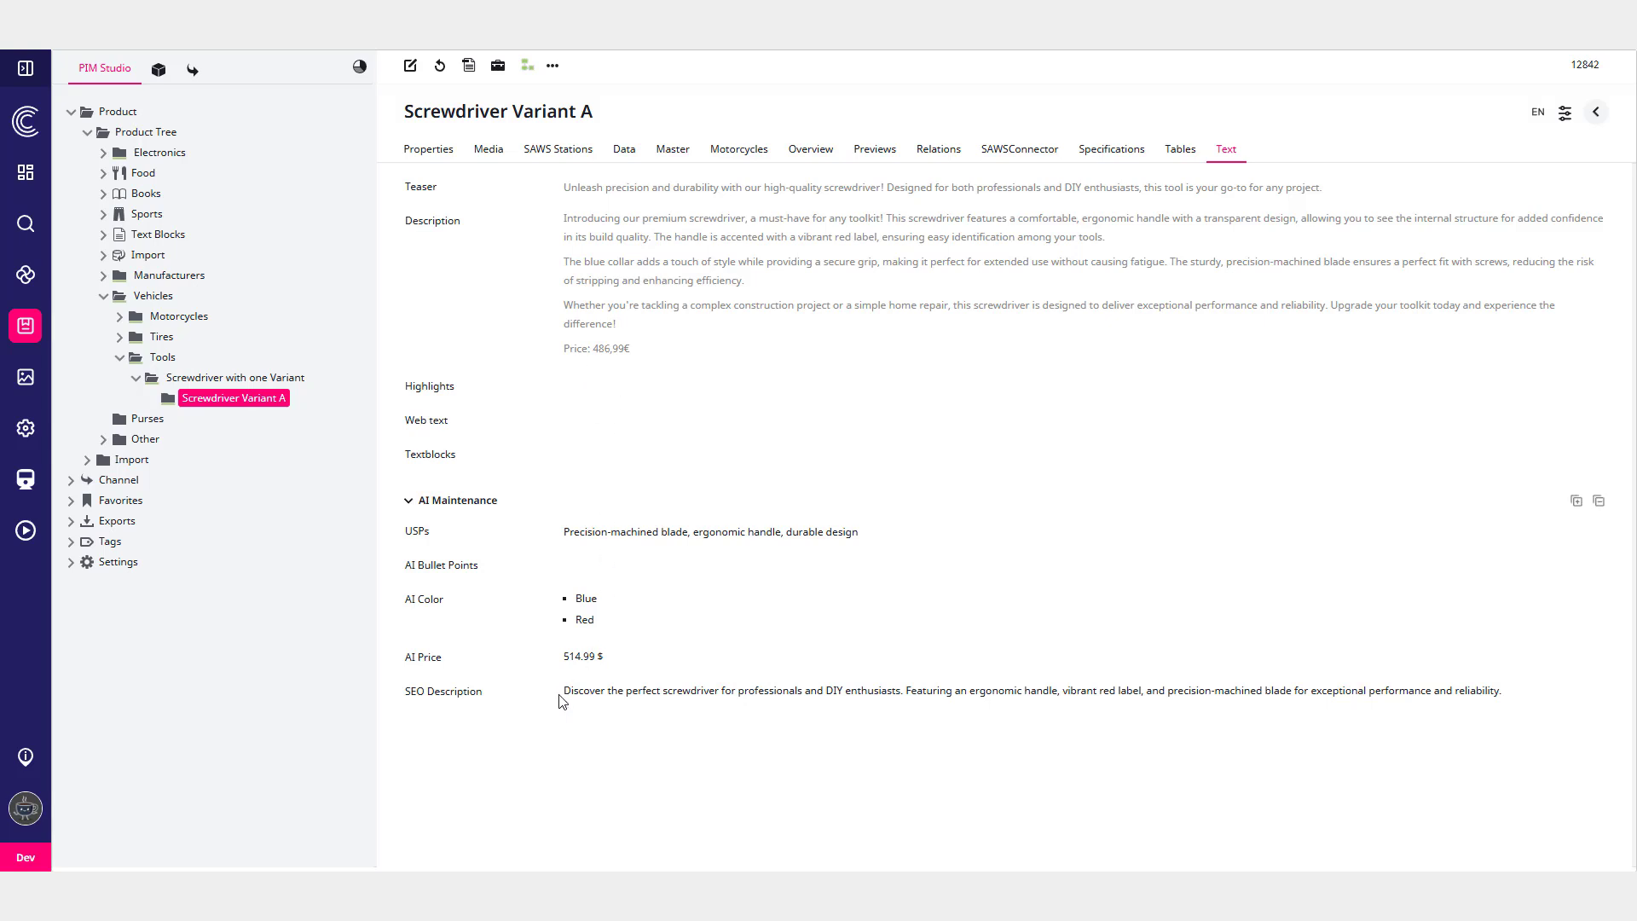
pyautogui.moveTo(569, 695); pyautogui.dragTo(1501, 693)
pyautogui.click(1452, 745)
# - Switch the content language to DE and examine the product's AI Maintenance fields
pyautogui.click(1538, 112)
pyautogui.click(1521, 127)
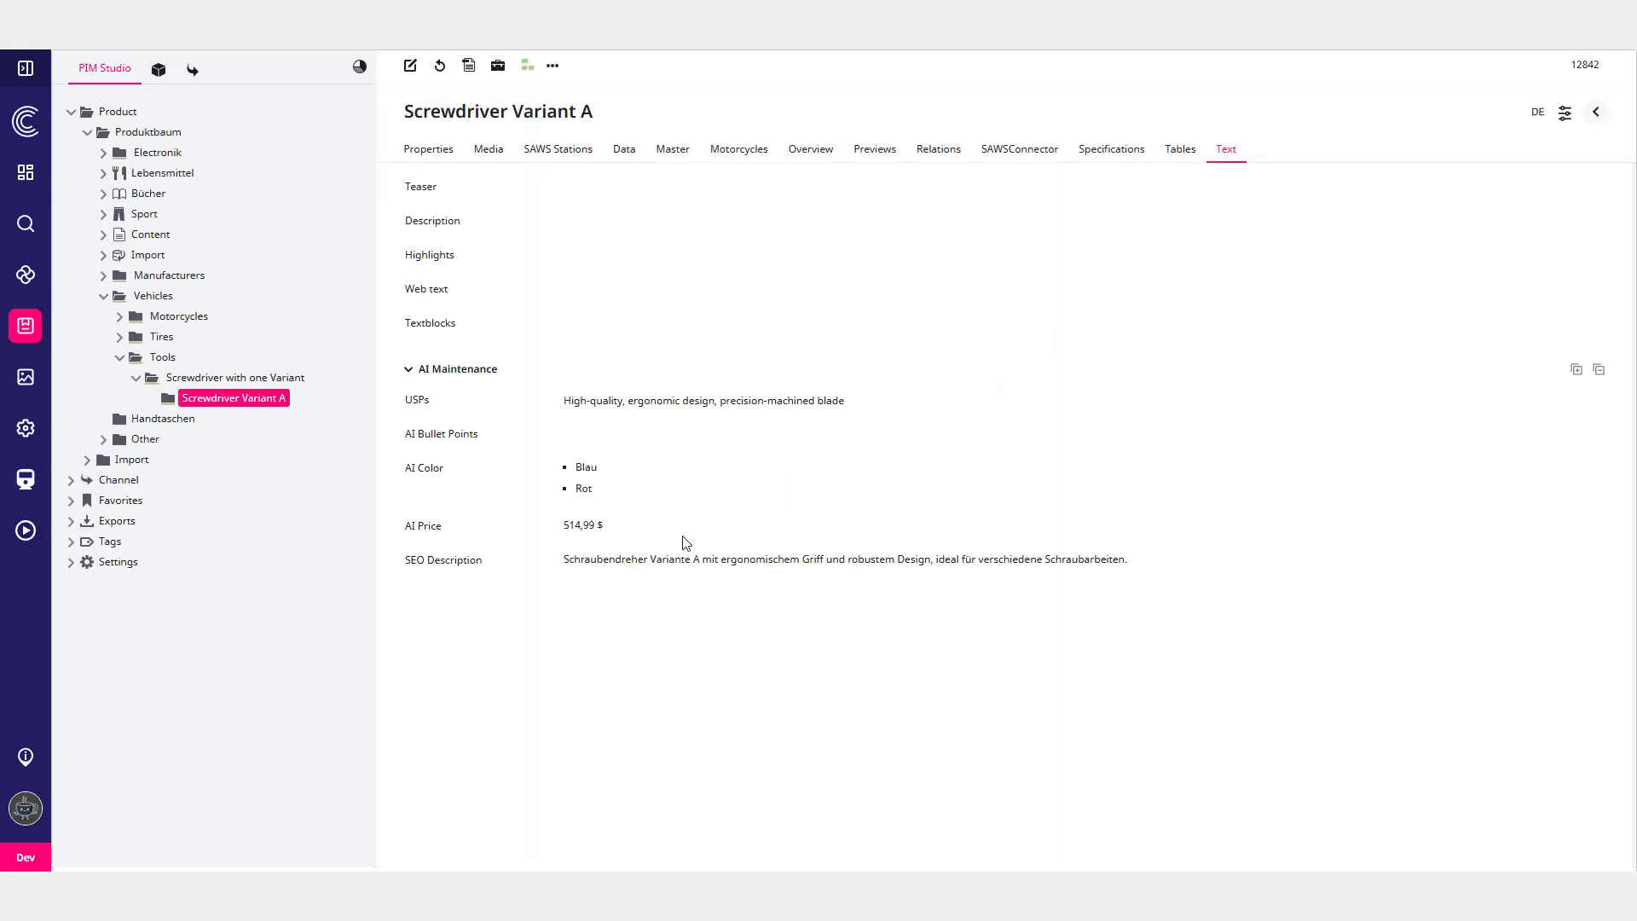
pyautogui.moveTo(563, 563); pyautogui.dragTo(1138, 576)
pyautogui.click(1145, 593)
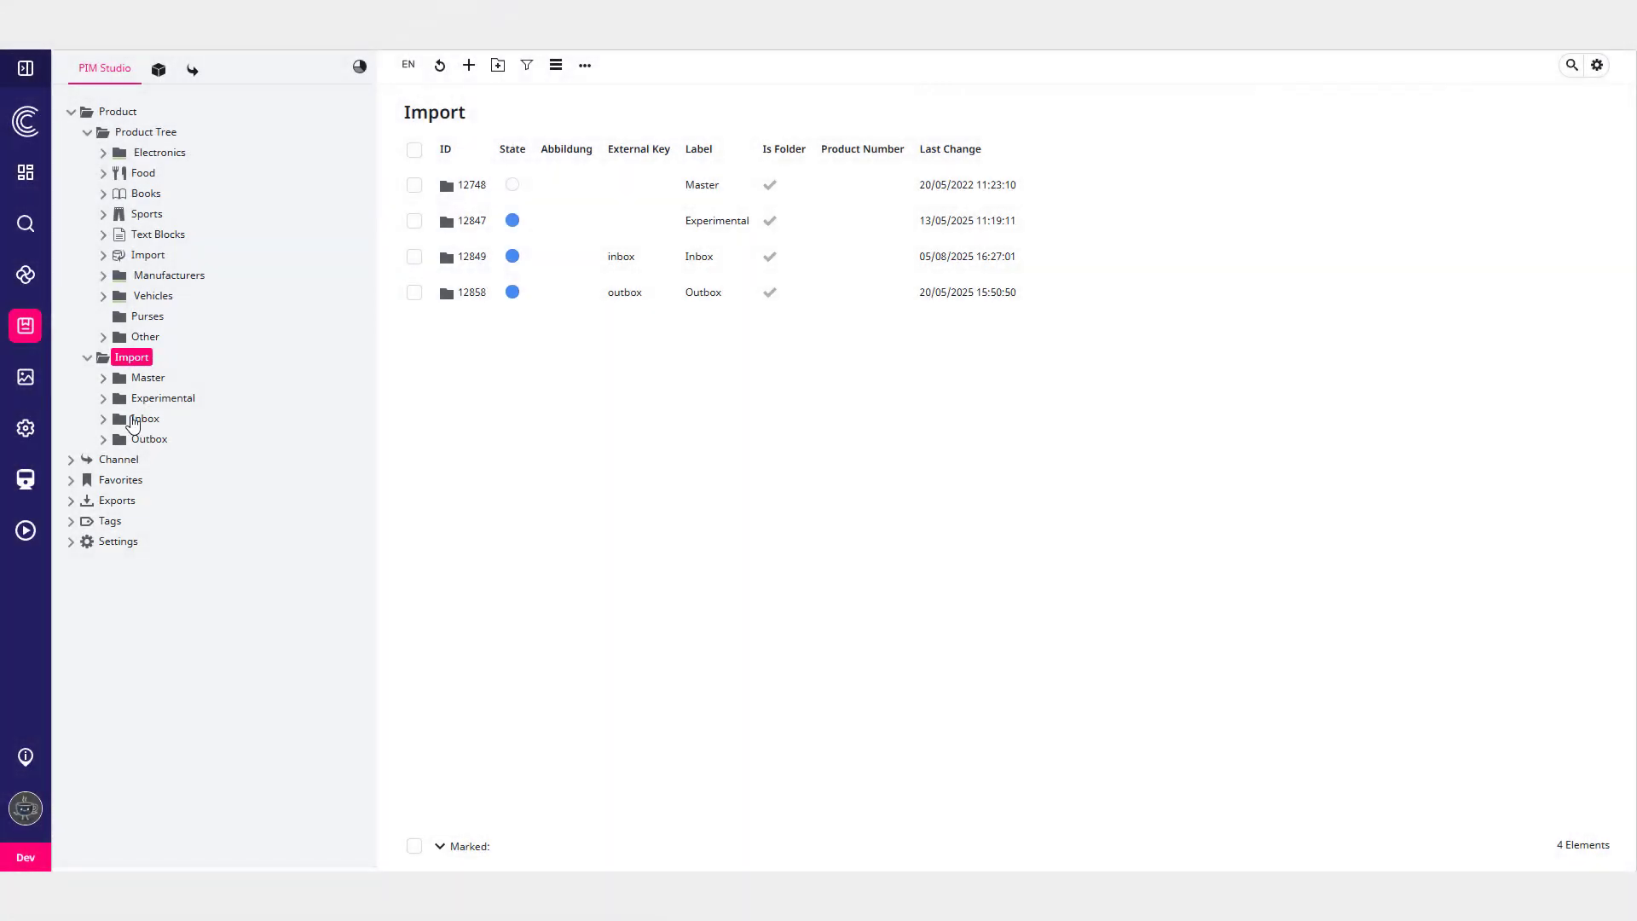
# - Check the products in the Import Inbox folder and open the Ursula Product Tree Organizer active script
pyautogui.click(103, 418)
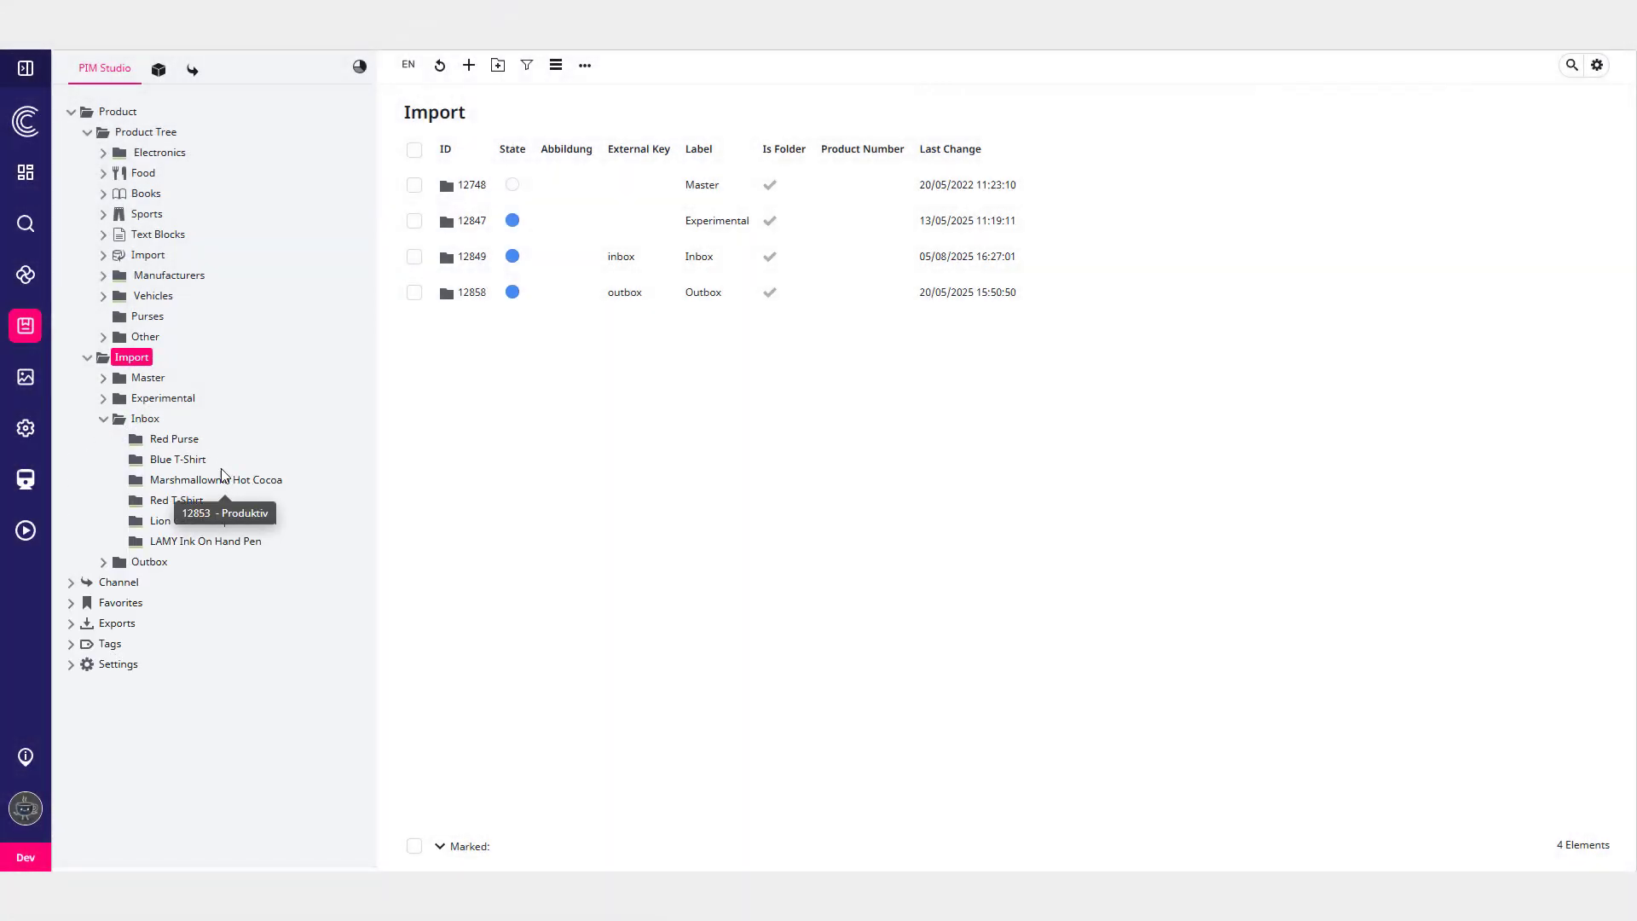
pyautogui.click(41, 533)
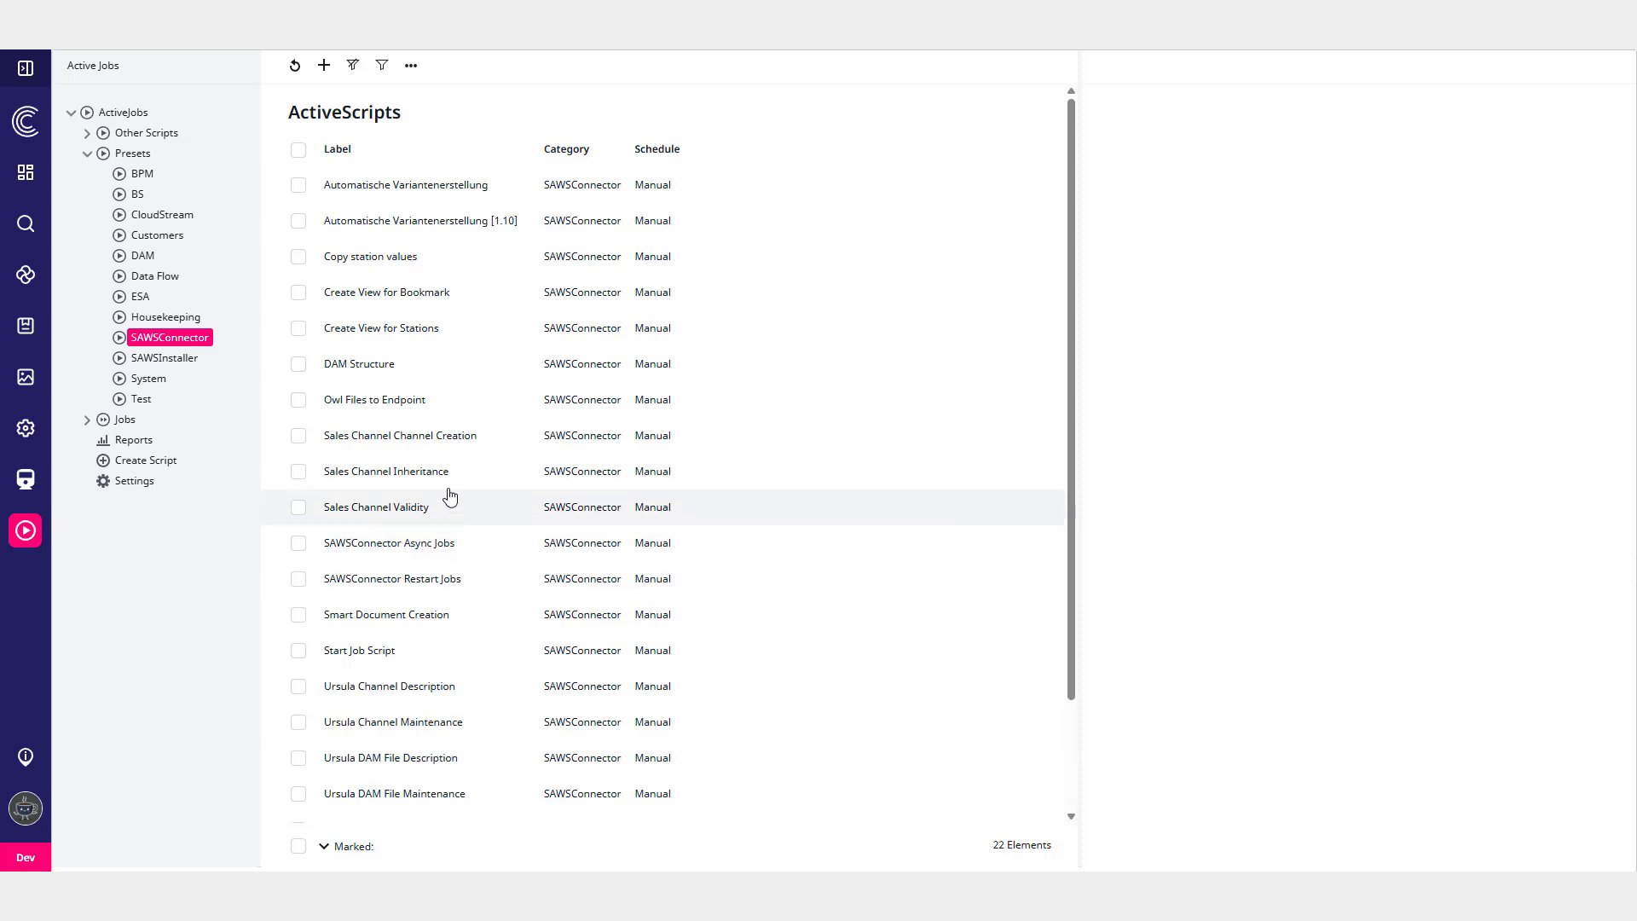
pyautogui.scroll(-2, 490, 439)
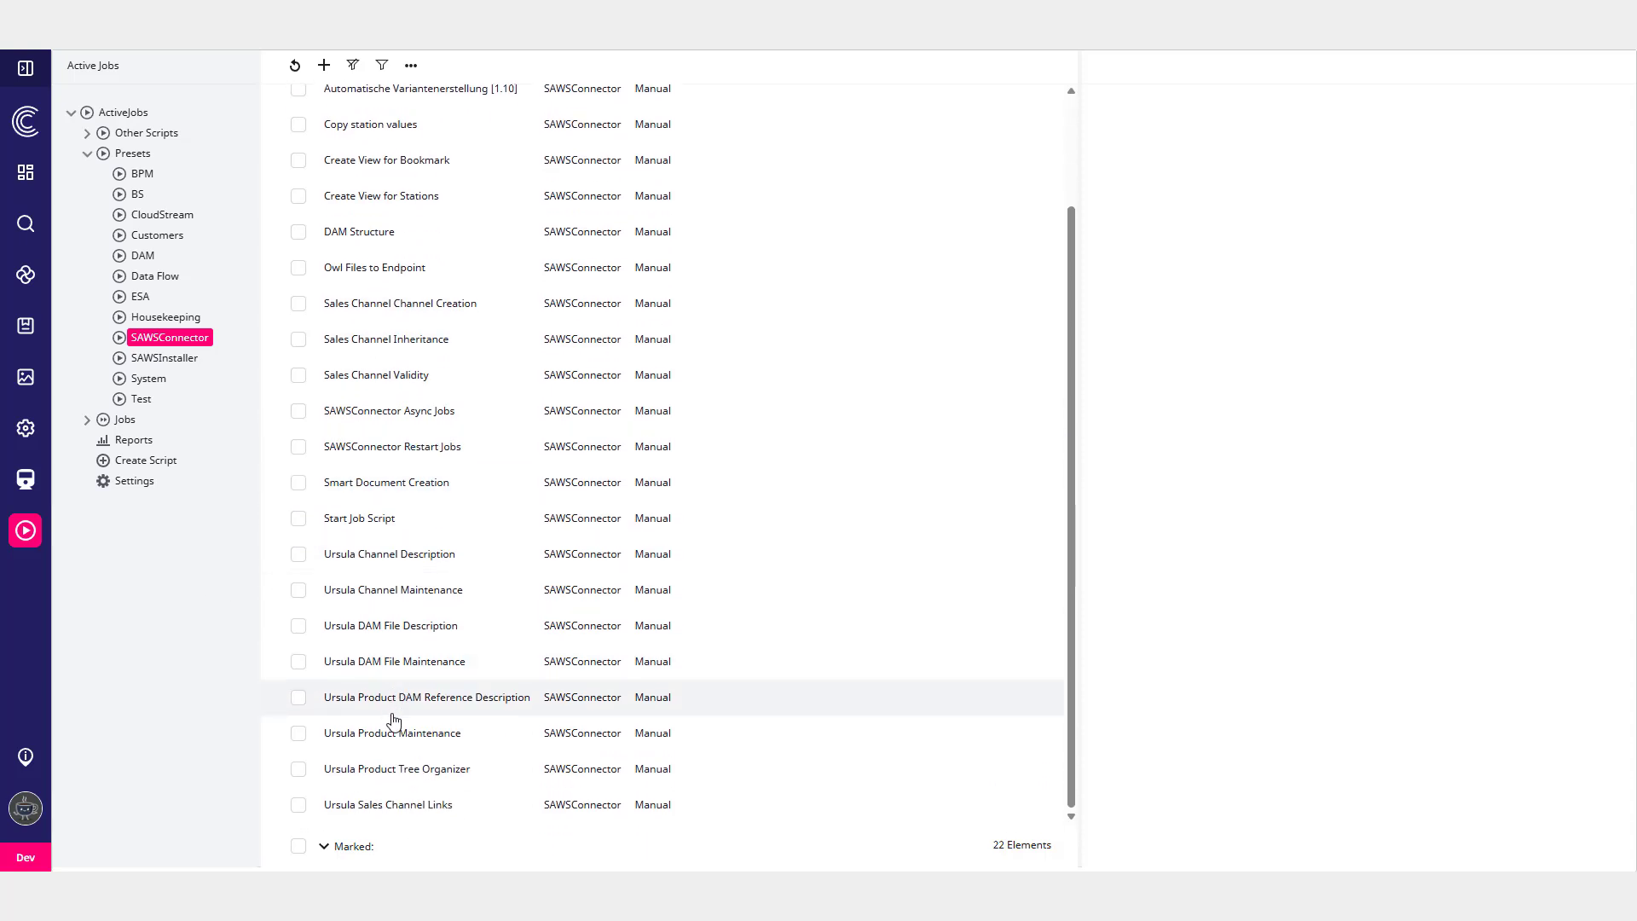
pyautogui.click(398, 774)
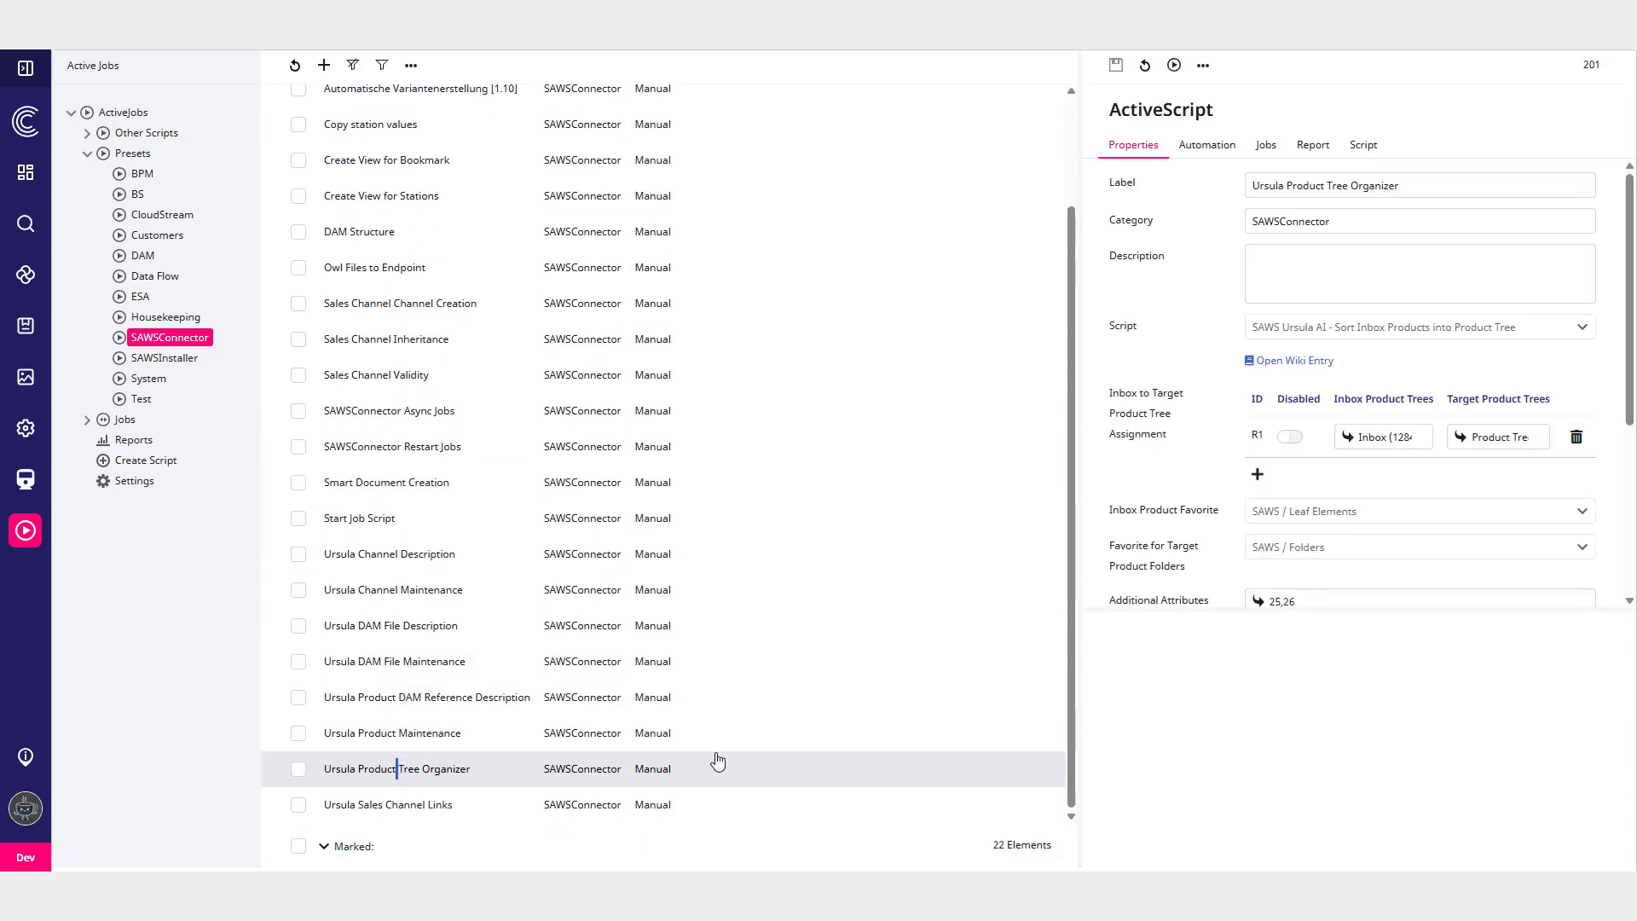
pyautogui.click(1309, 331)
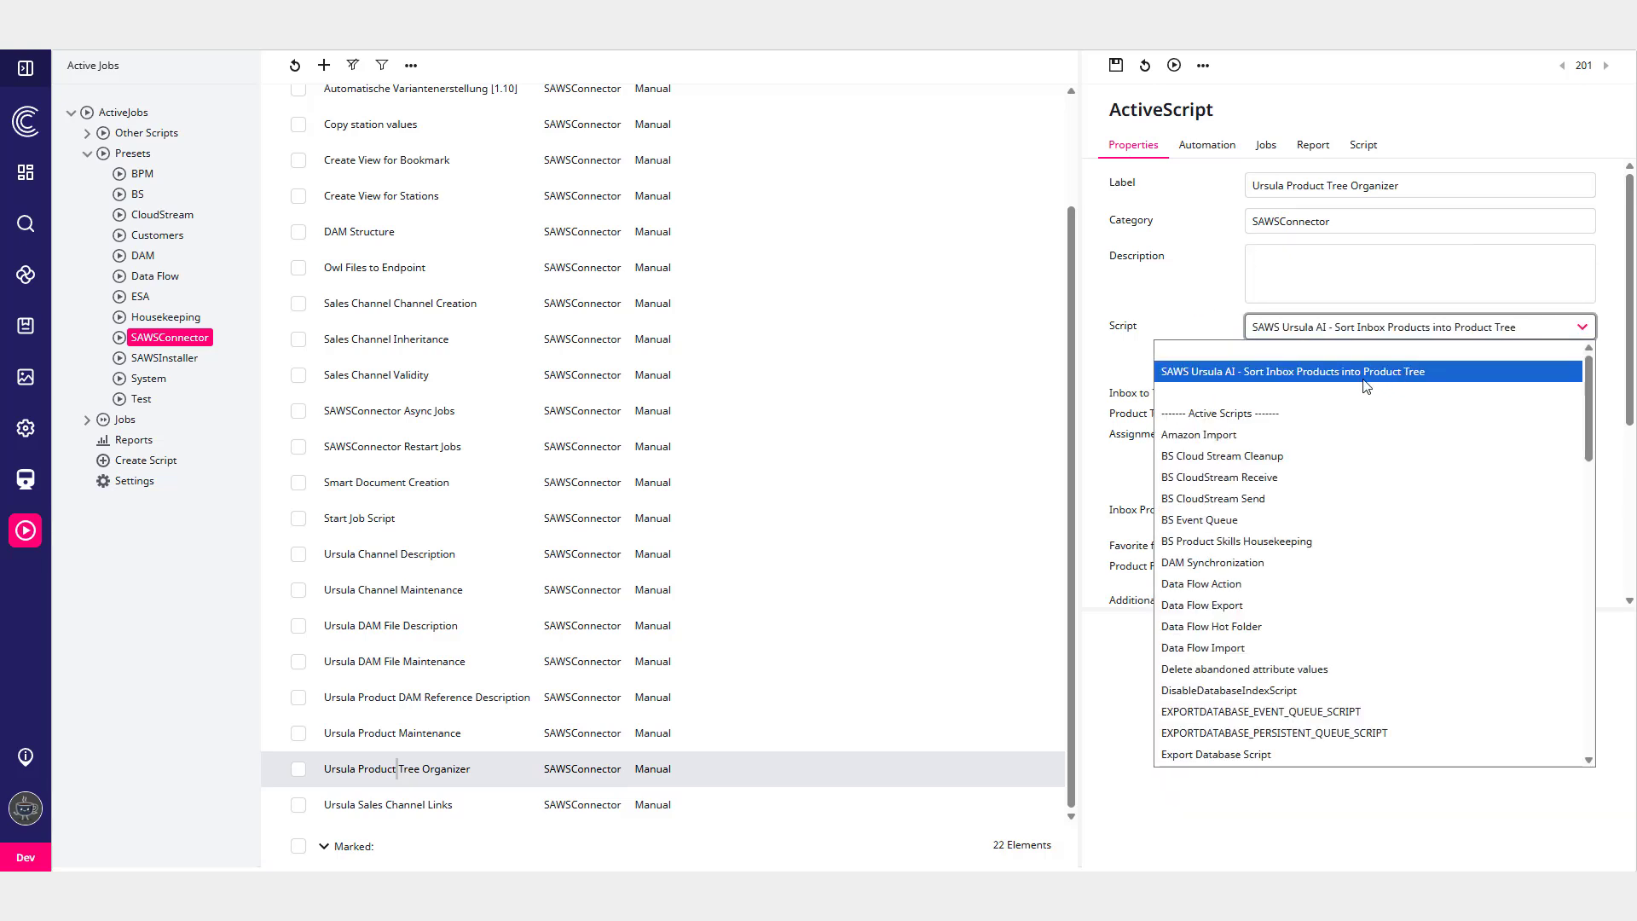
pyautogui.click(1279, 373)
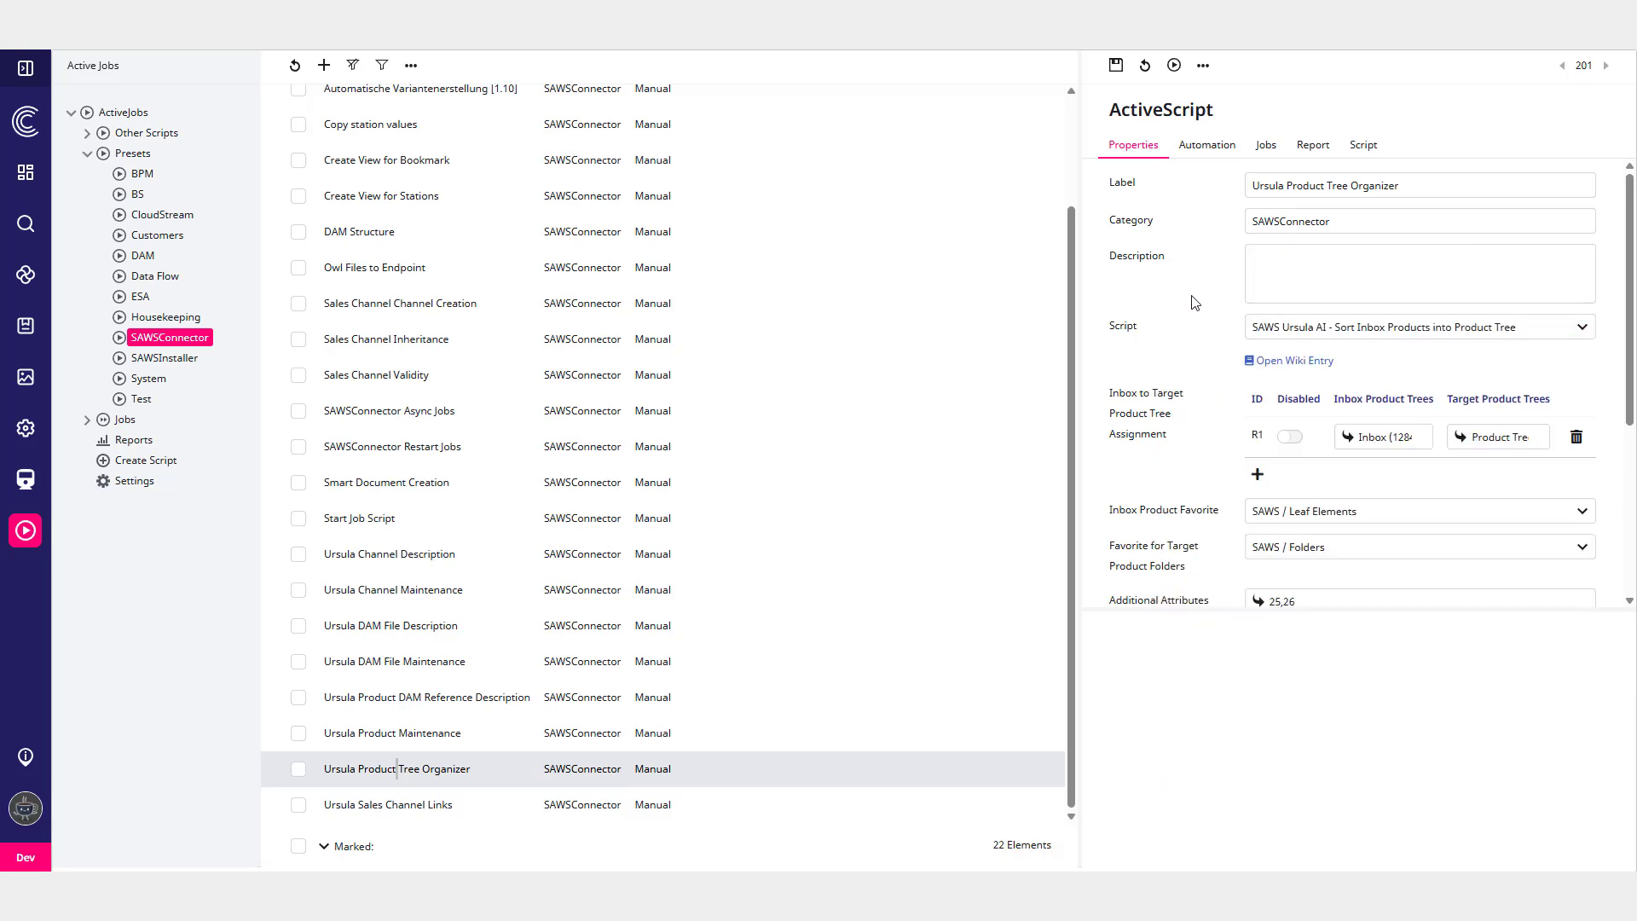
# - Review the organizer's inbox assignment and prompt settings, then run the script, confirming the run
pyautogui.scroll(-1, 1364, 341)
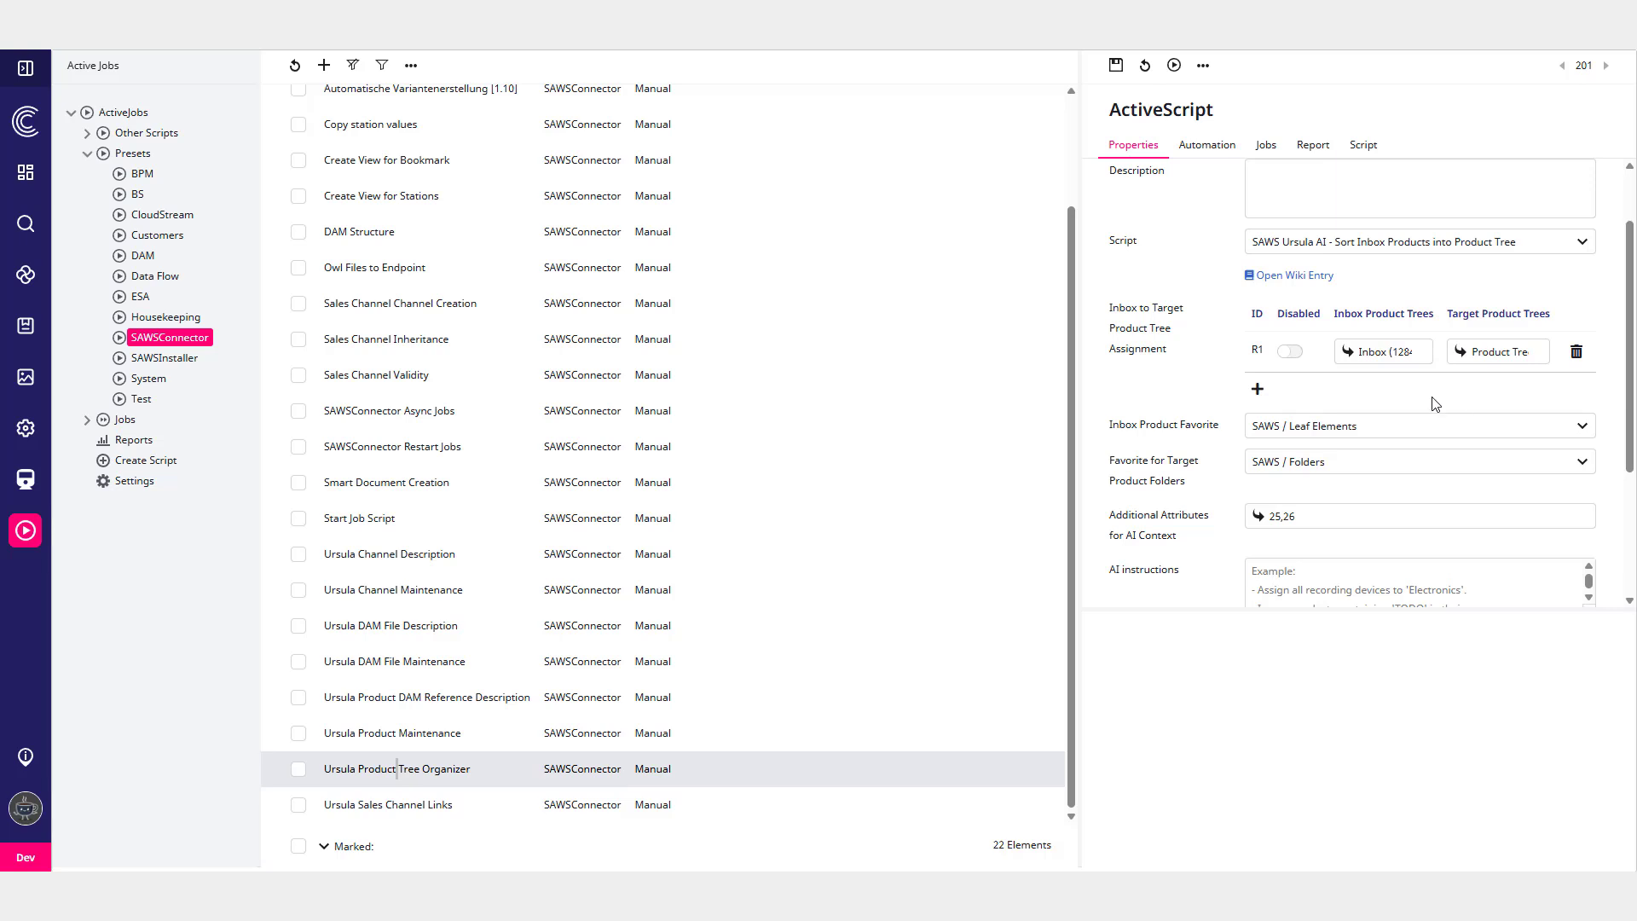
pyautogui.scroll(-2, 1435, 404)
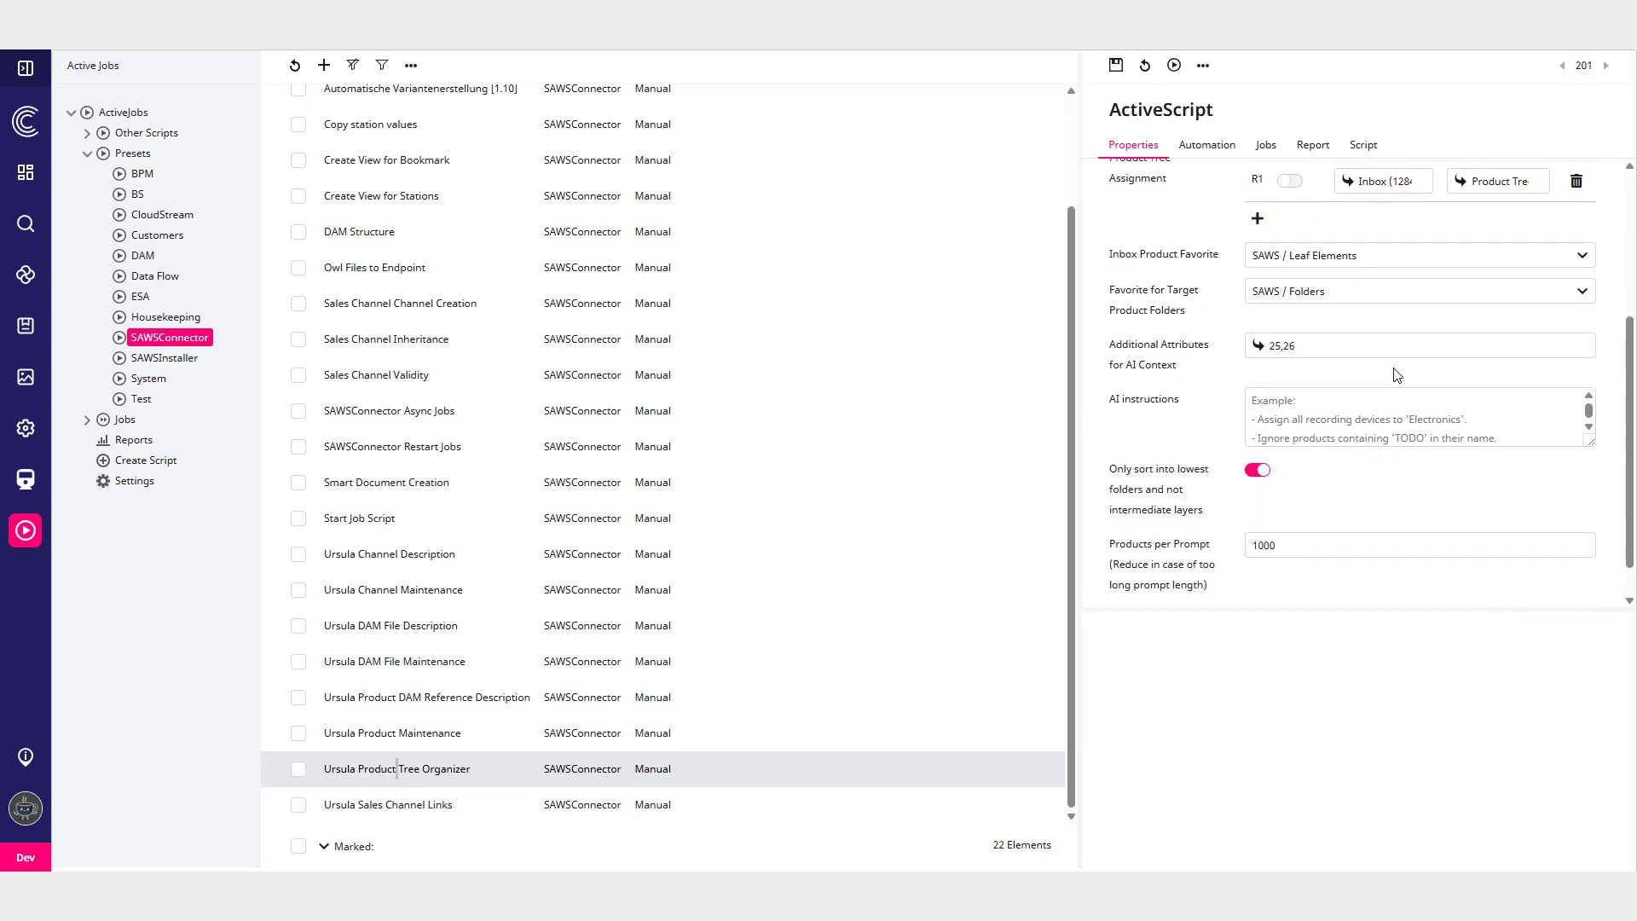
pyautogui.scroll(-1, 1357, 506)
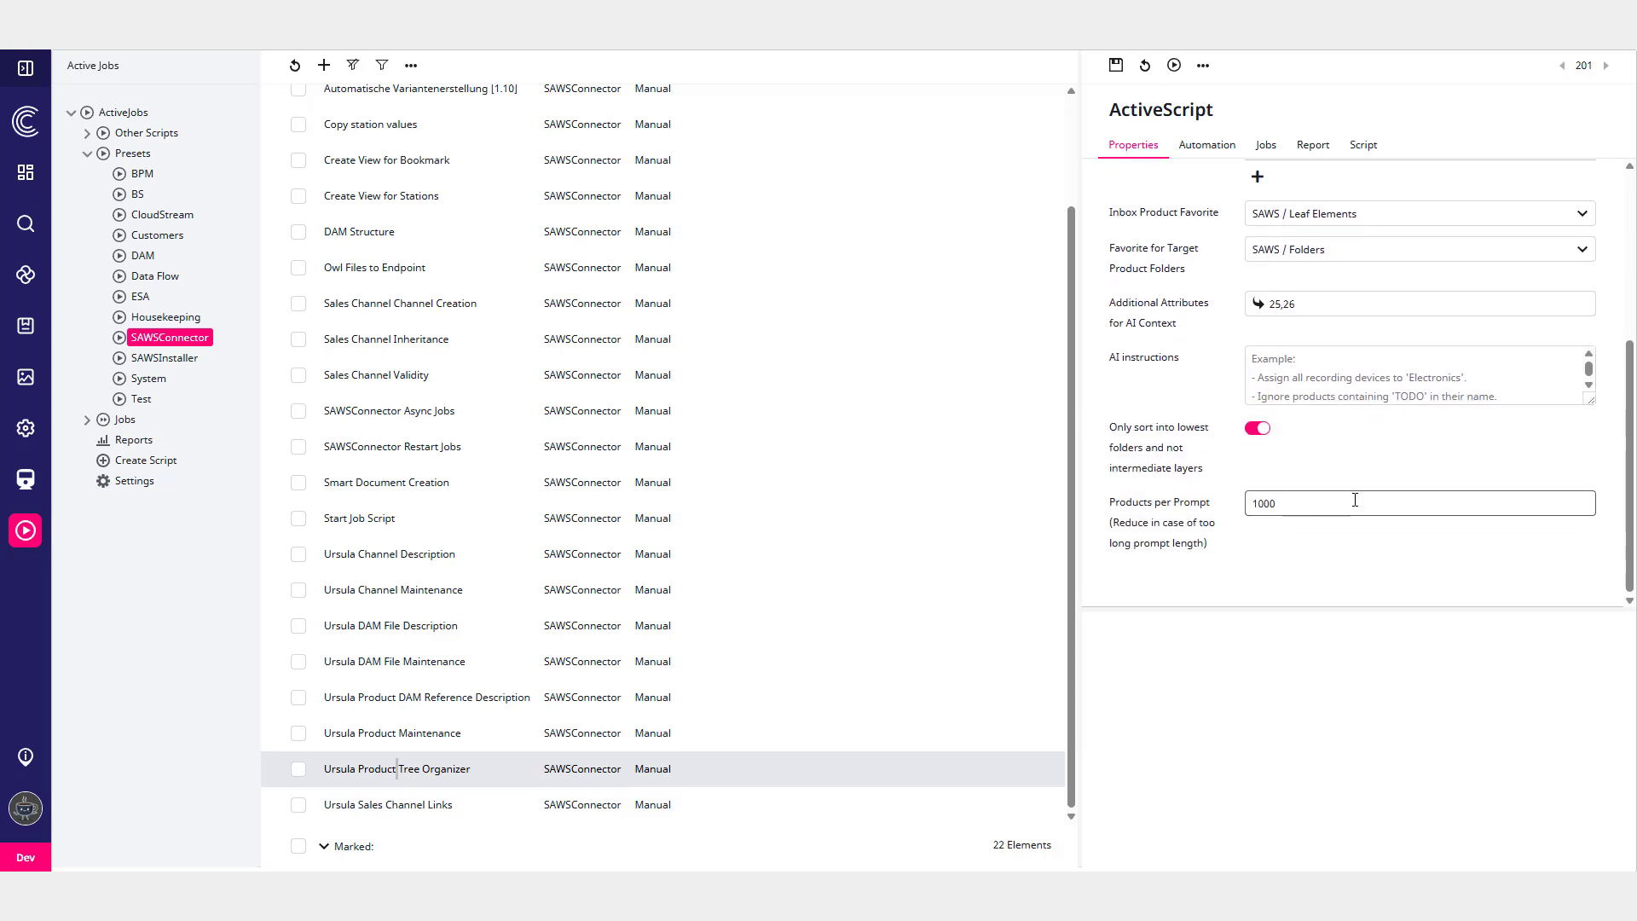
pyautogui.click(1174, 65)
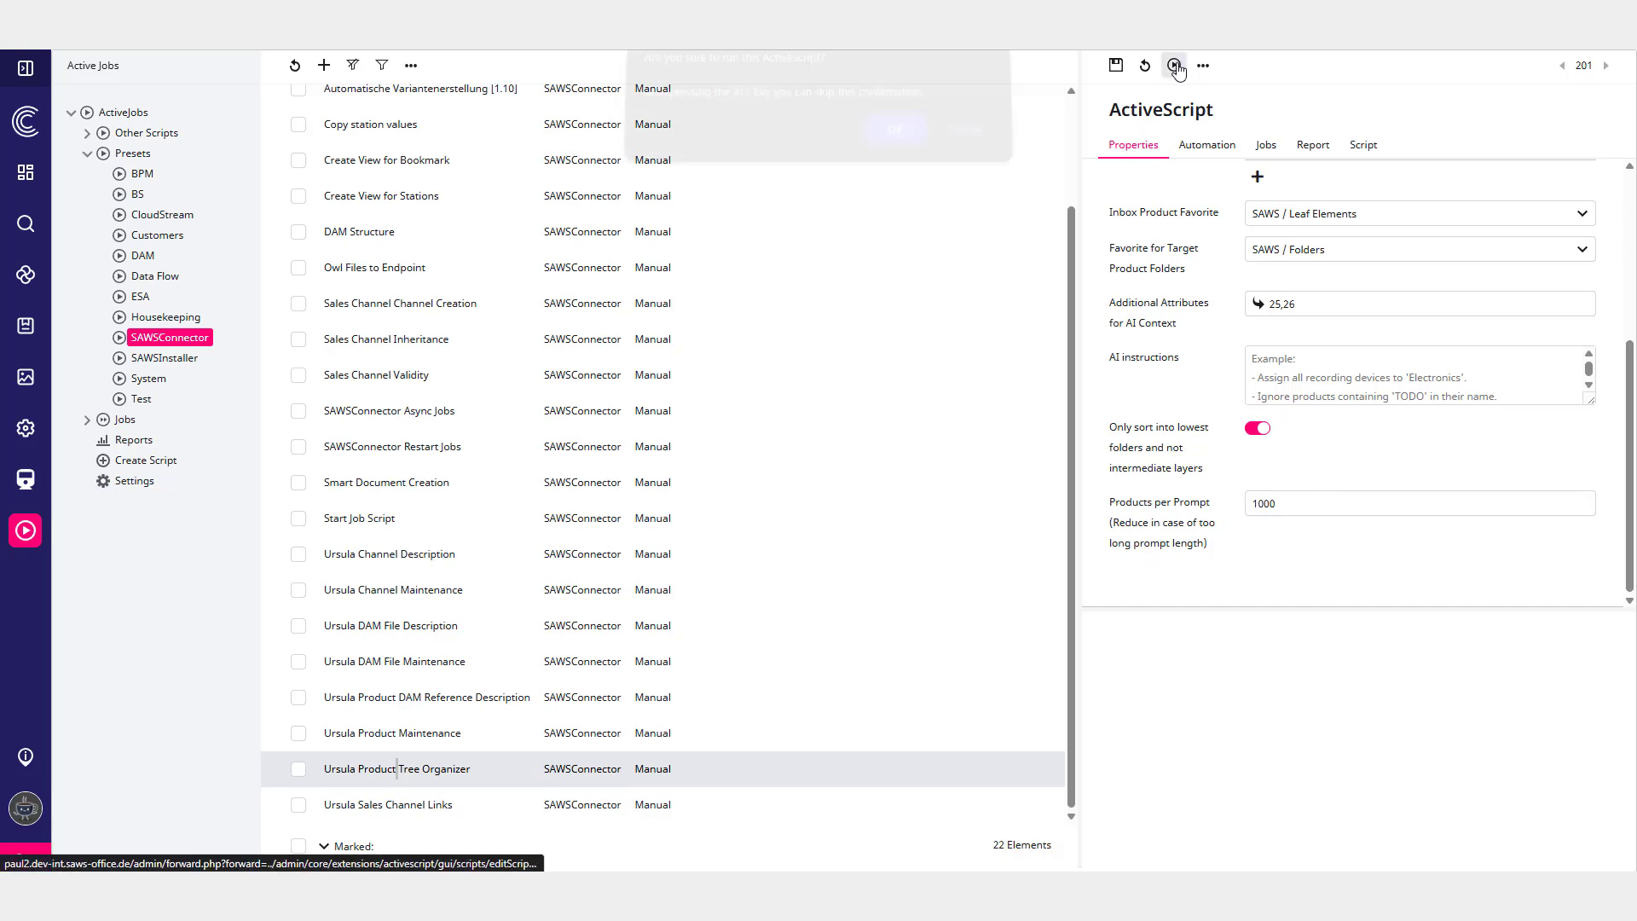
pyautogui.click(894, 141)
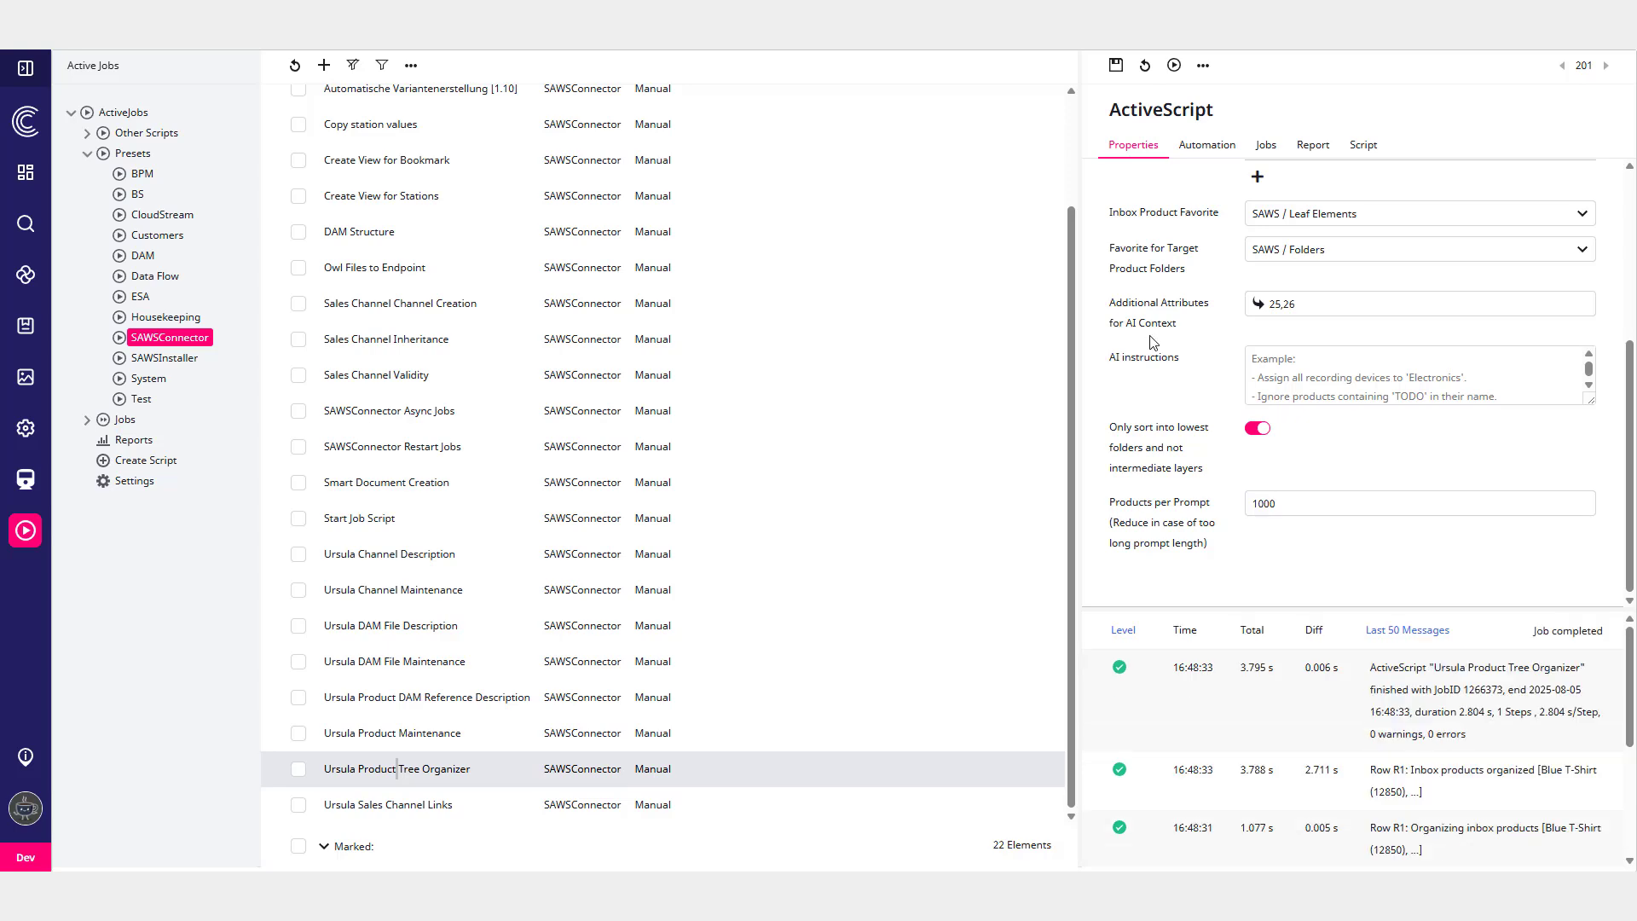
# - Refresh the Import Inbox folder and expand Food's Candy & Chocolate and Coffee, Tea & Beverages folders to check sorted products
pyautogui.click(26, 328)
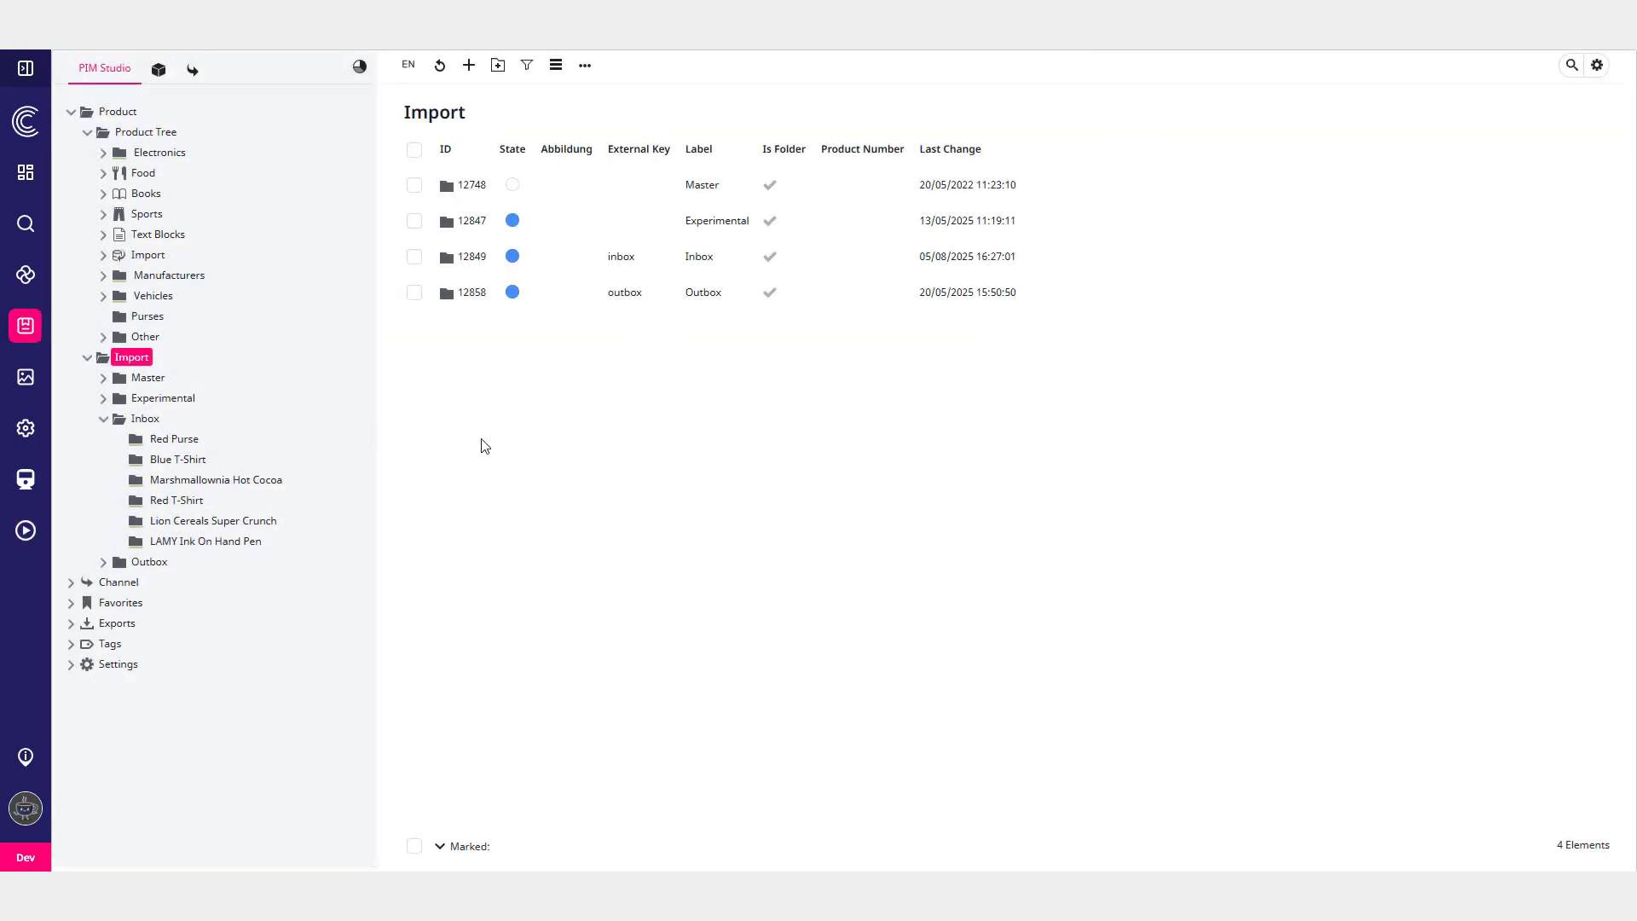
pyautogui.rightClick(142, 418)
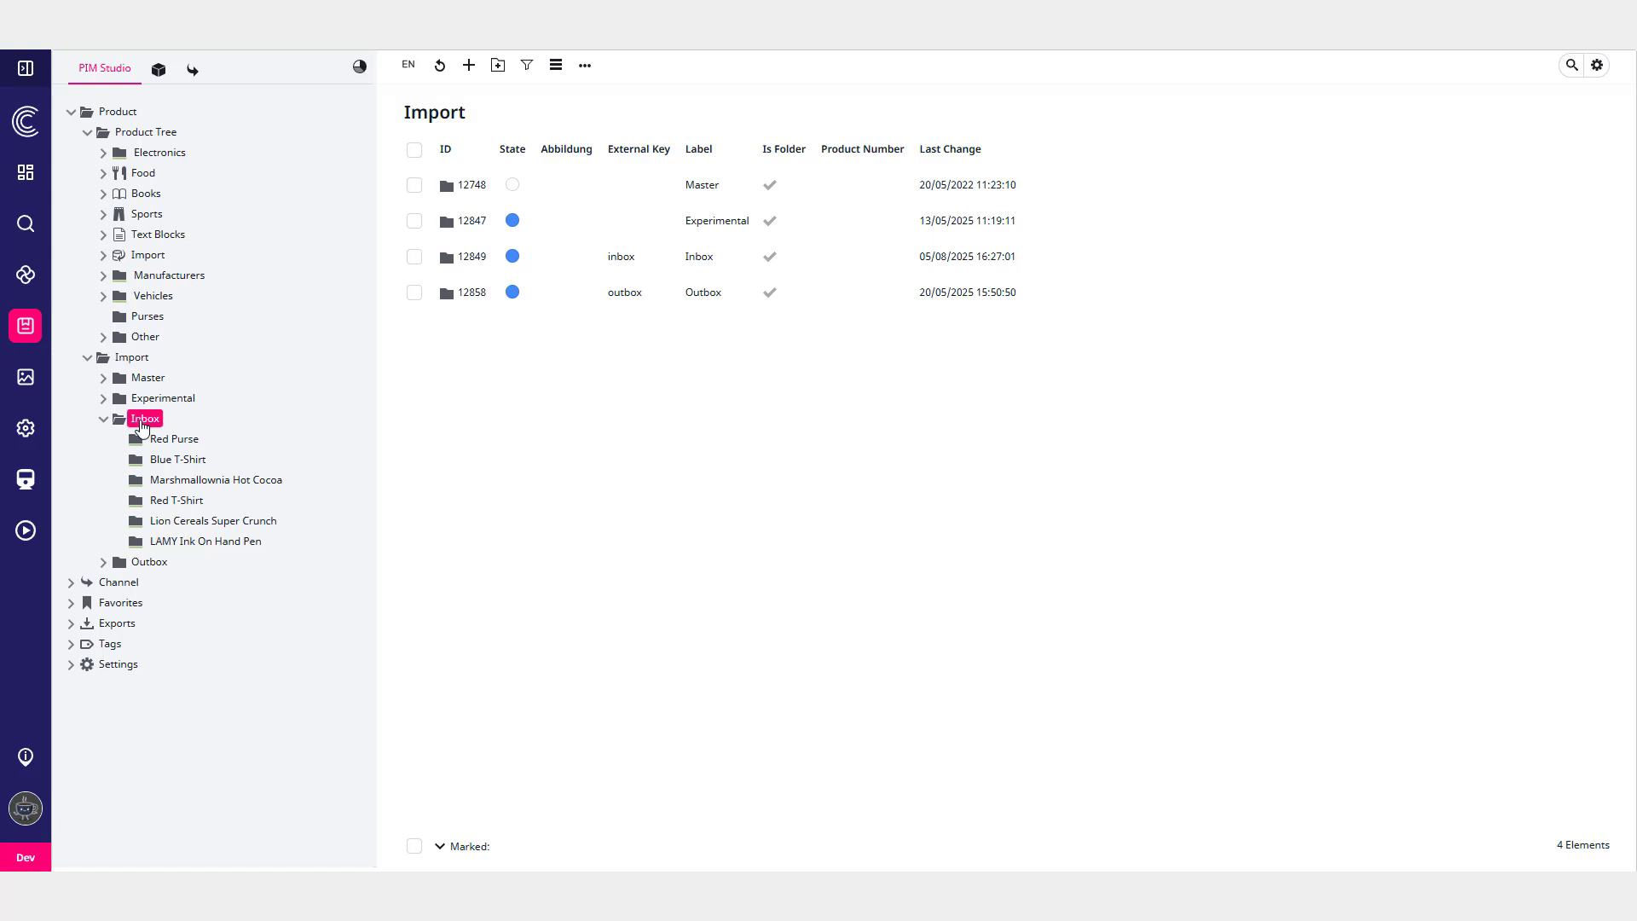
pyautogui.click(218, 587)
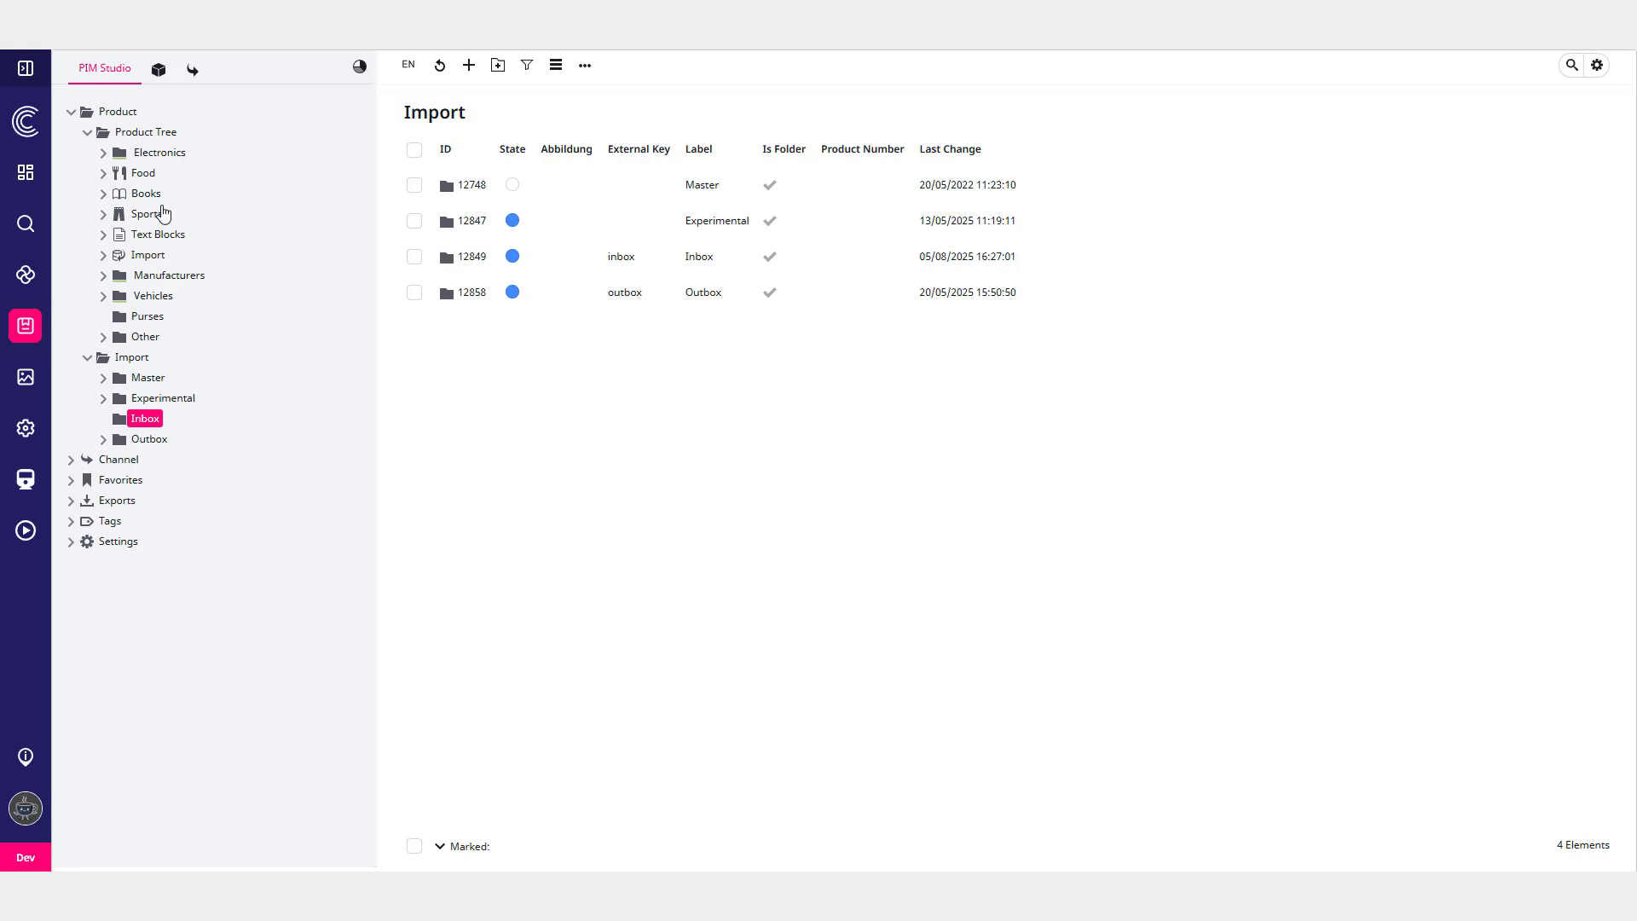
pyautogui.click(143, 174)
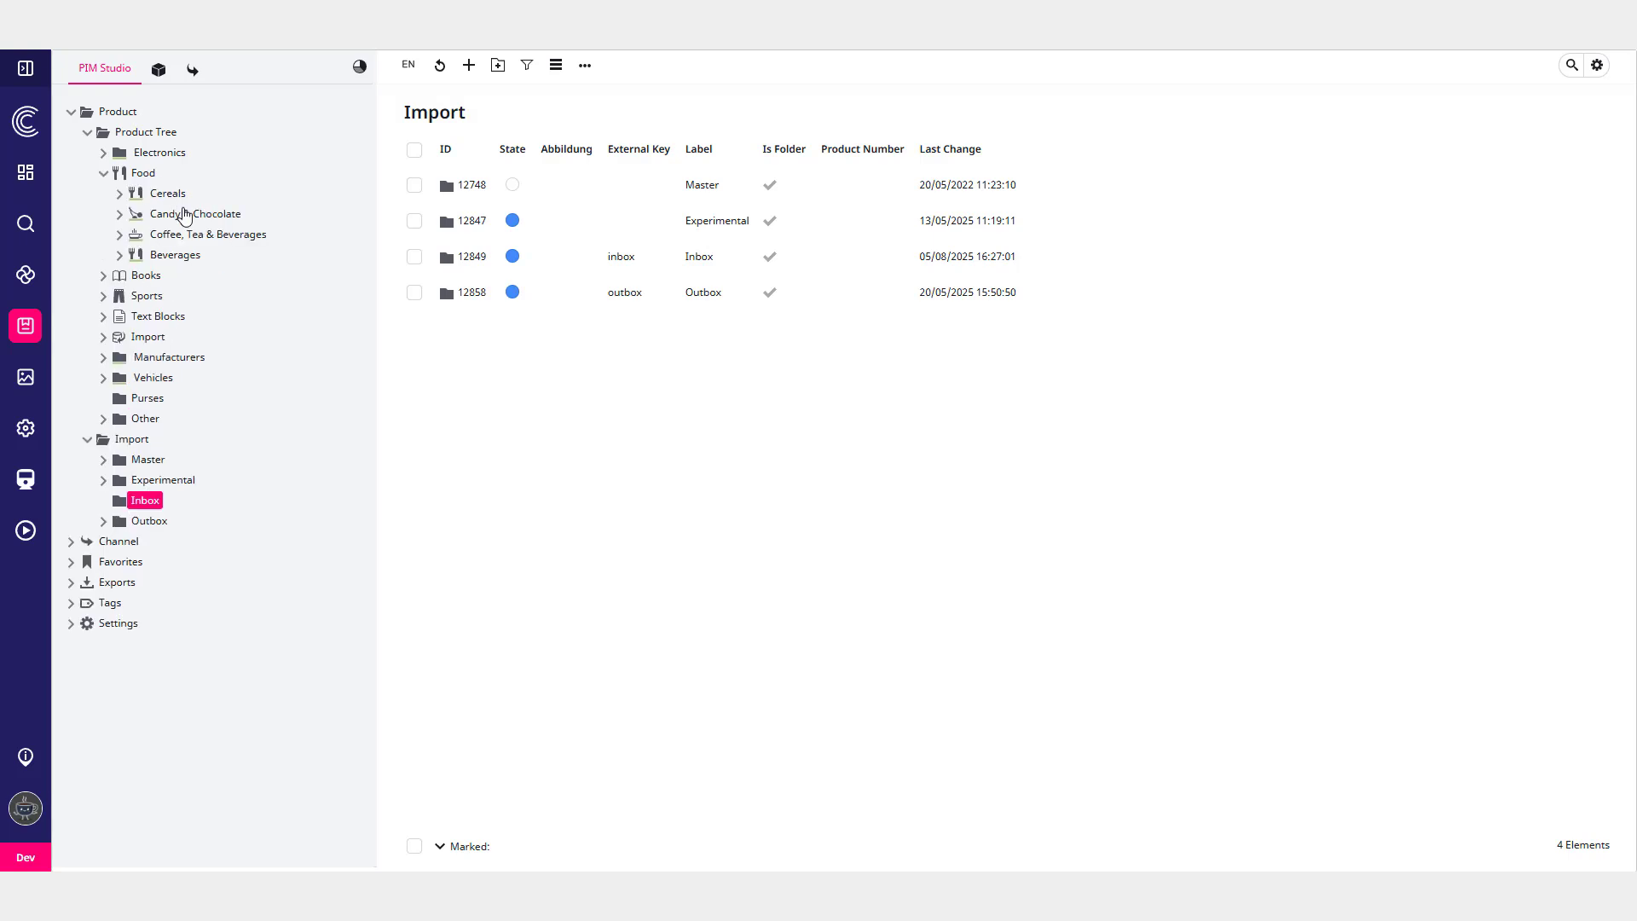
pyautogui.click(185, 214)
pyautogui.click(195, 319)
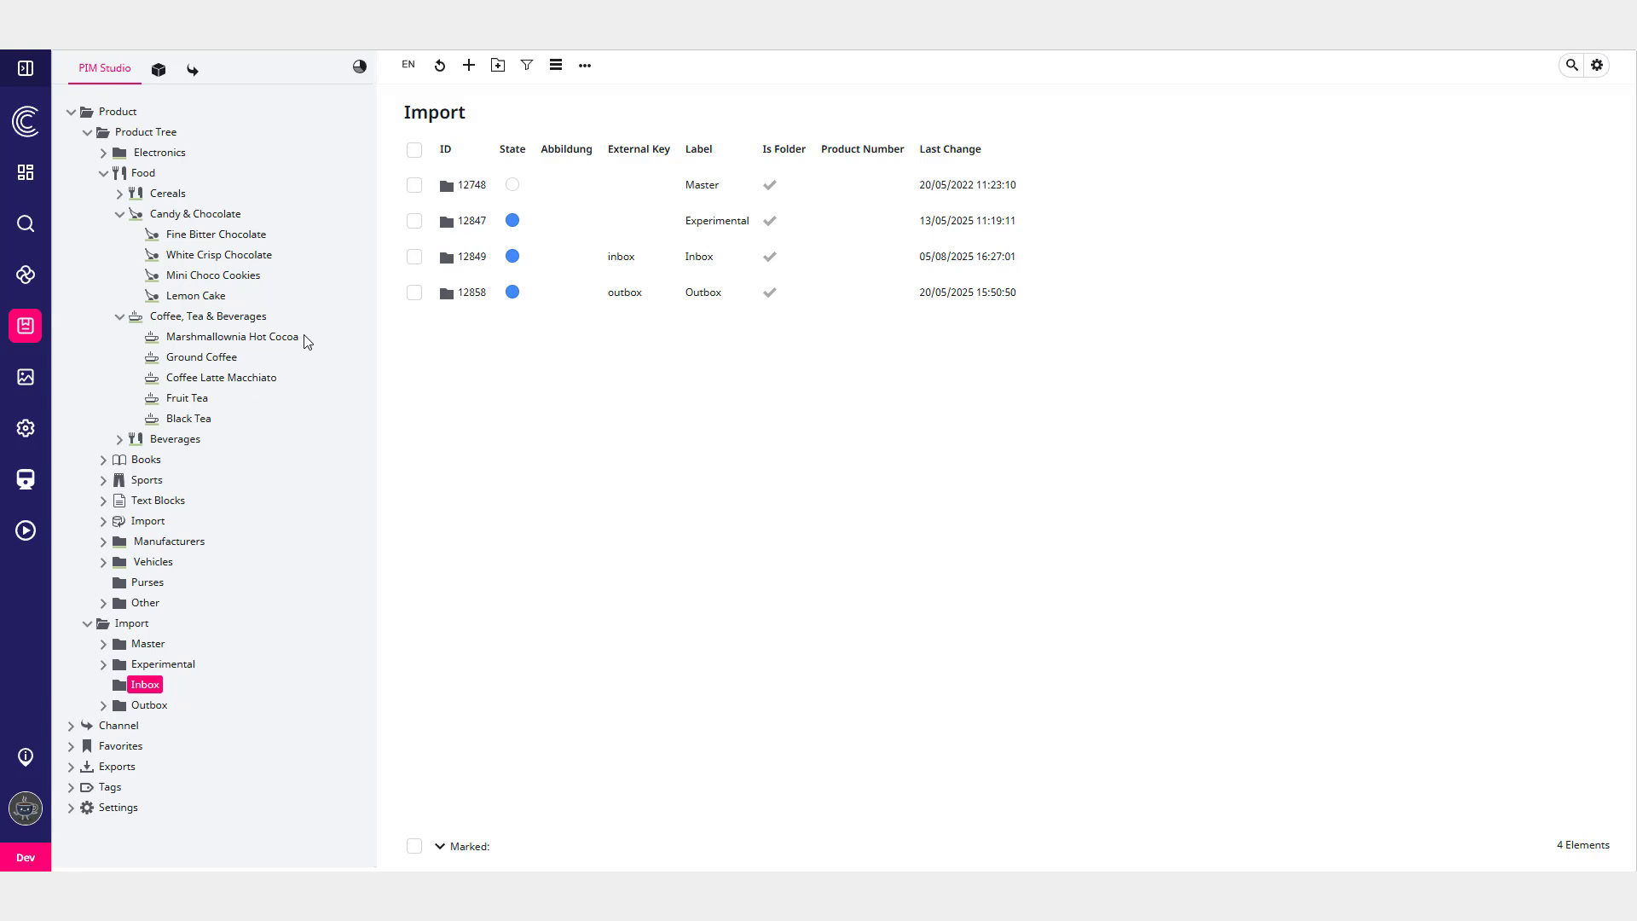
# - Open the Ursula AI article in the SAWSConnector documentation and read its AI Control Hub section
pyautogui.click(221, 339)
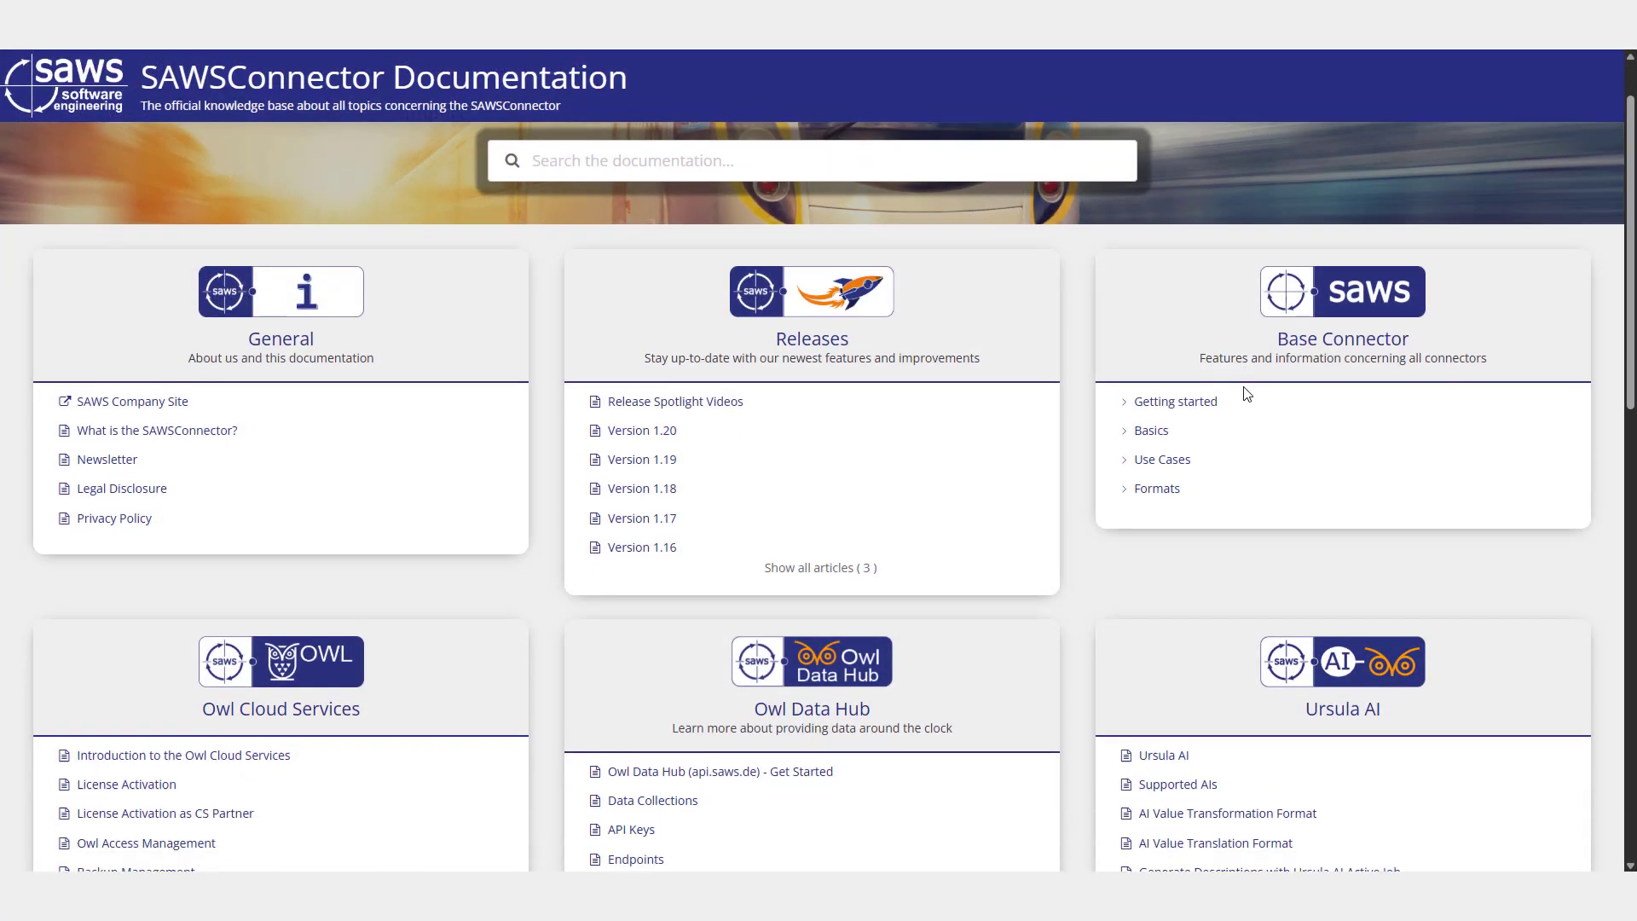
pyautogui.scroll(-4, 1246, 392)
pyautogui.click(1353, 578)
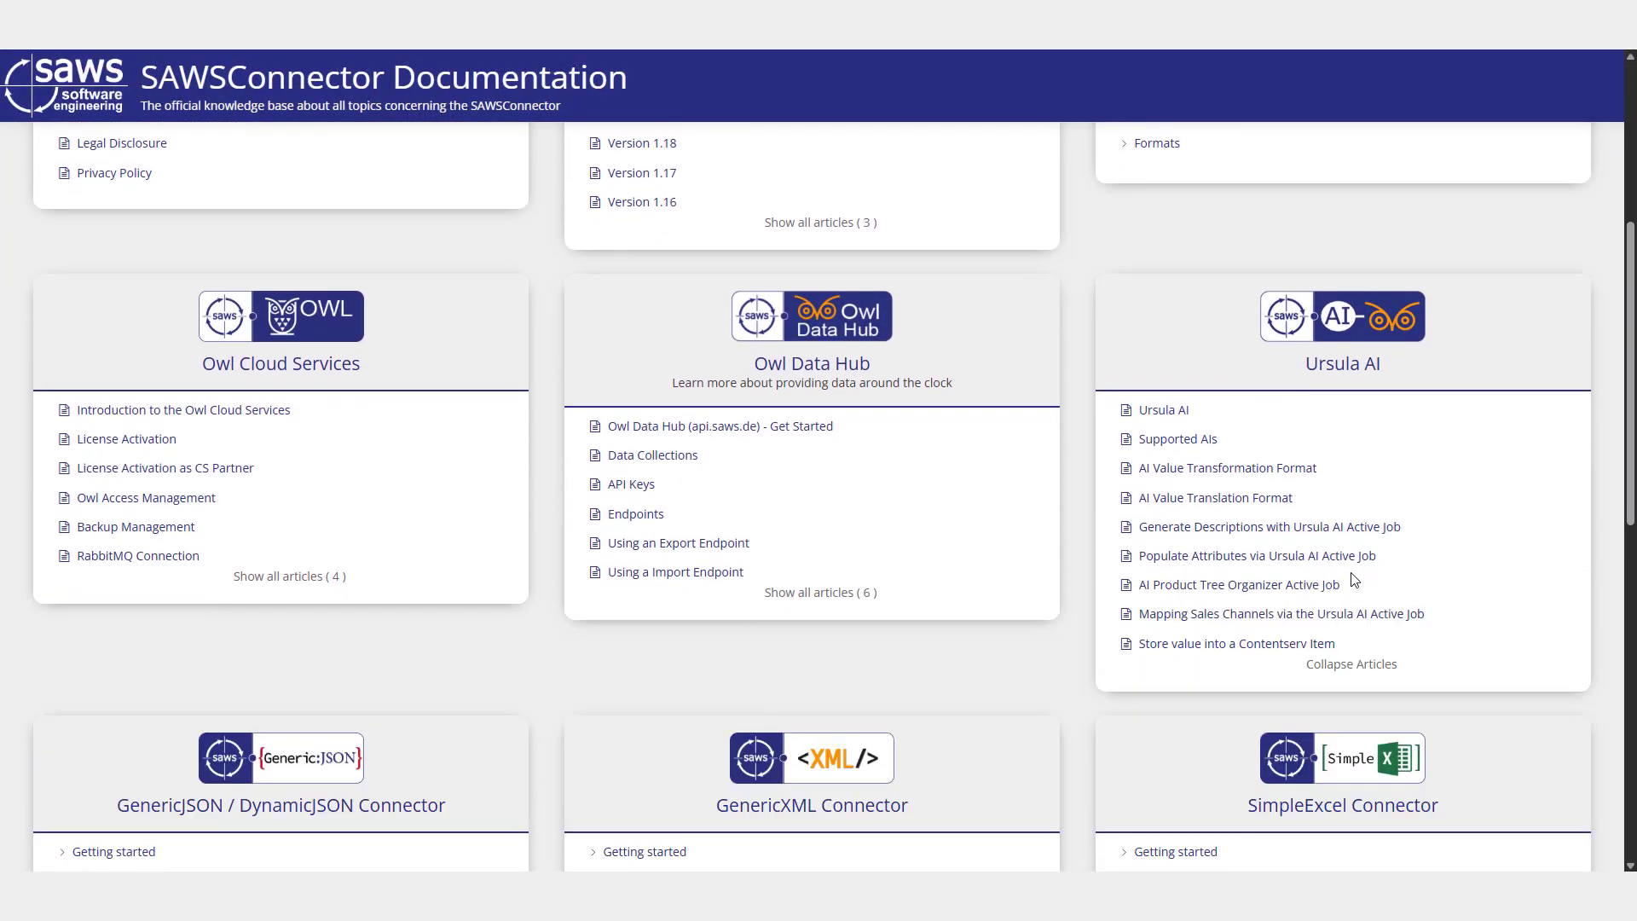
pyautogui.click(1172, 412)
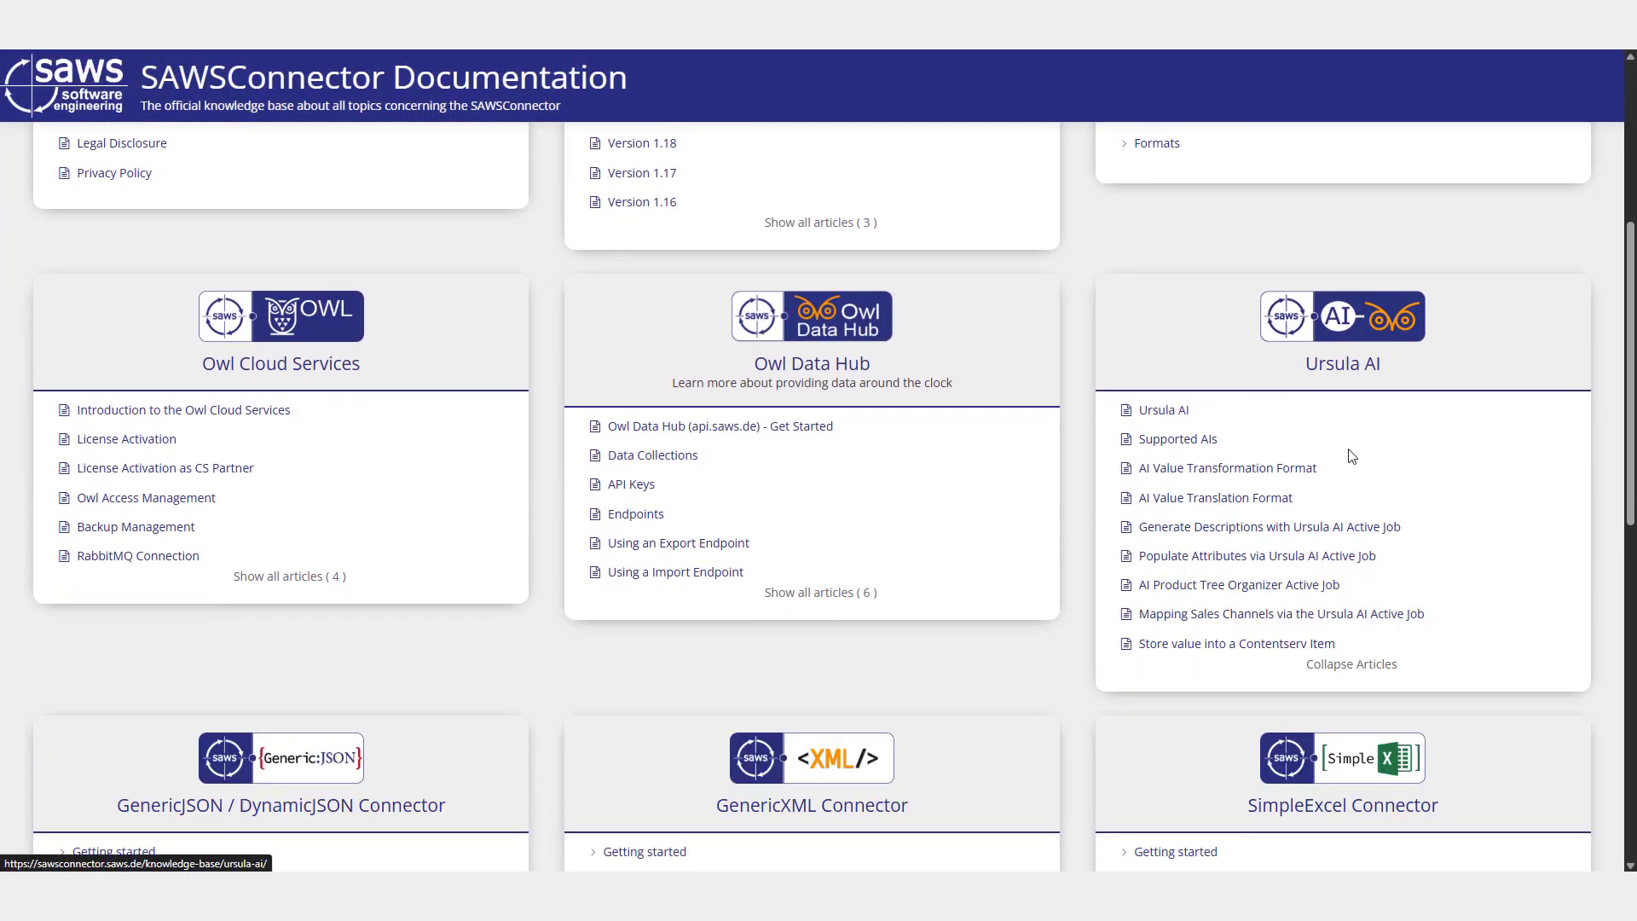
pyautogui.scroll(-5, 831, 435)
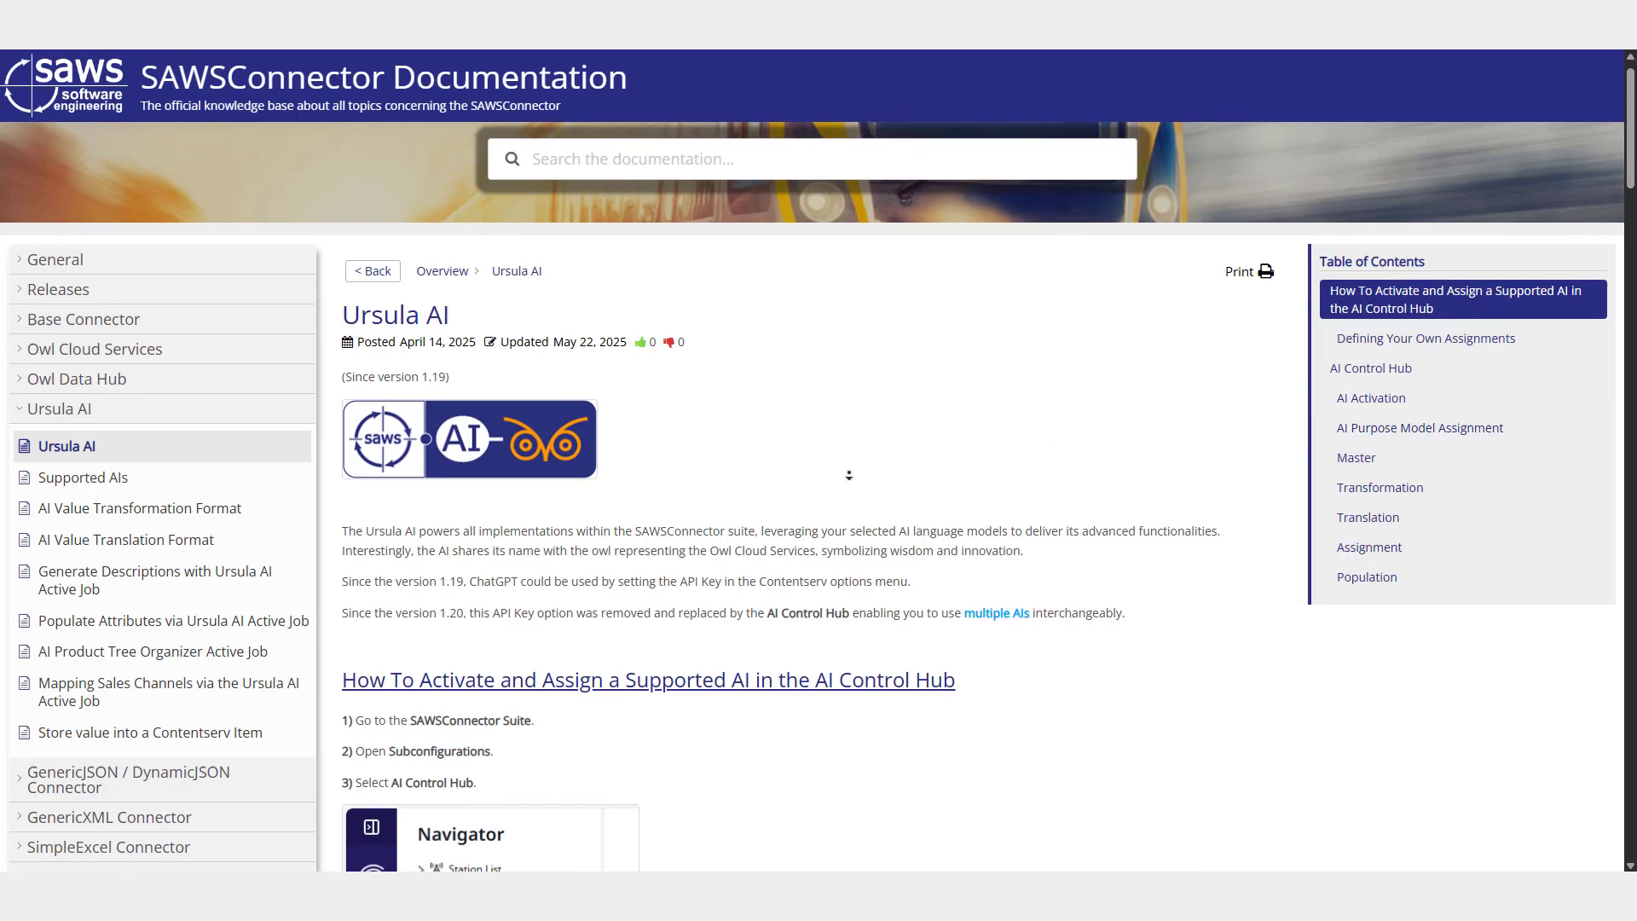
pyautogui.scroll(-6, 852, 480)
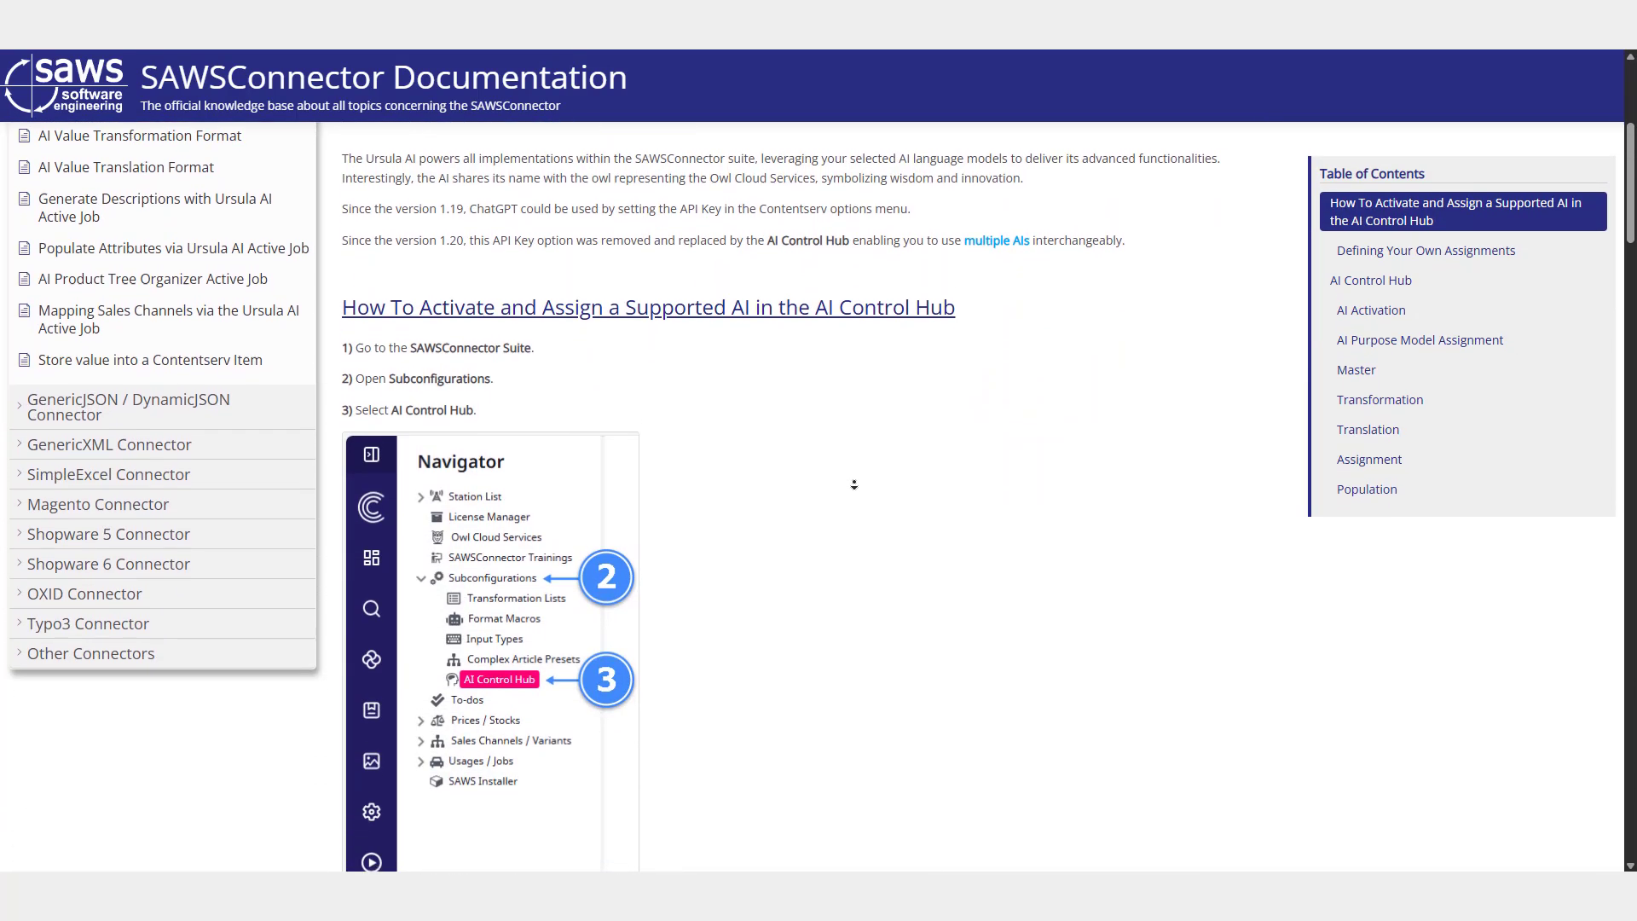
pyautogui.scroll(-6, 854, 485)
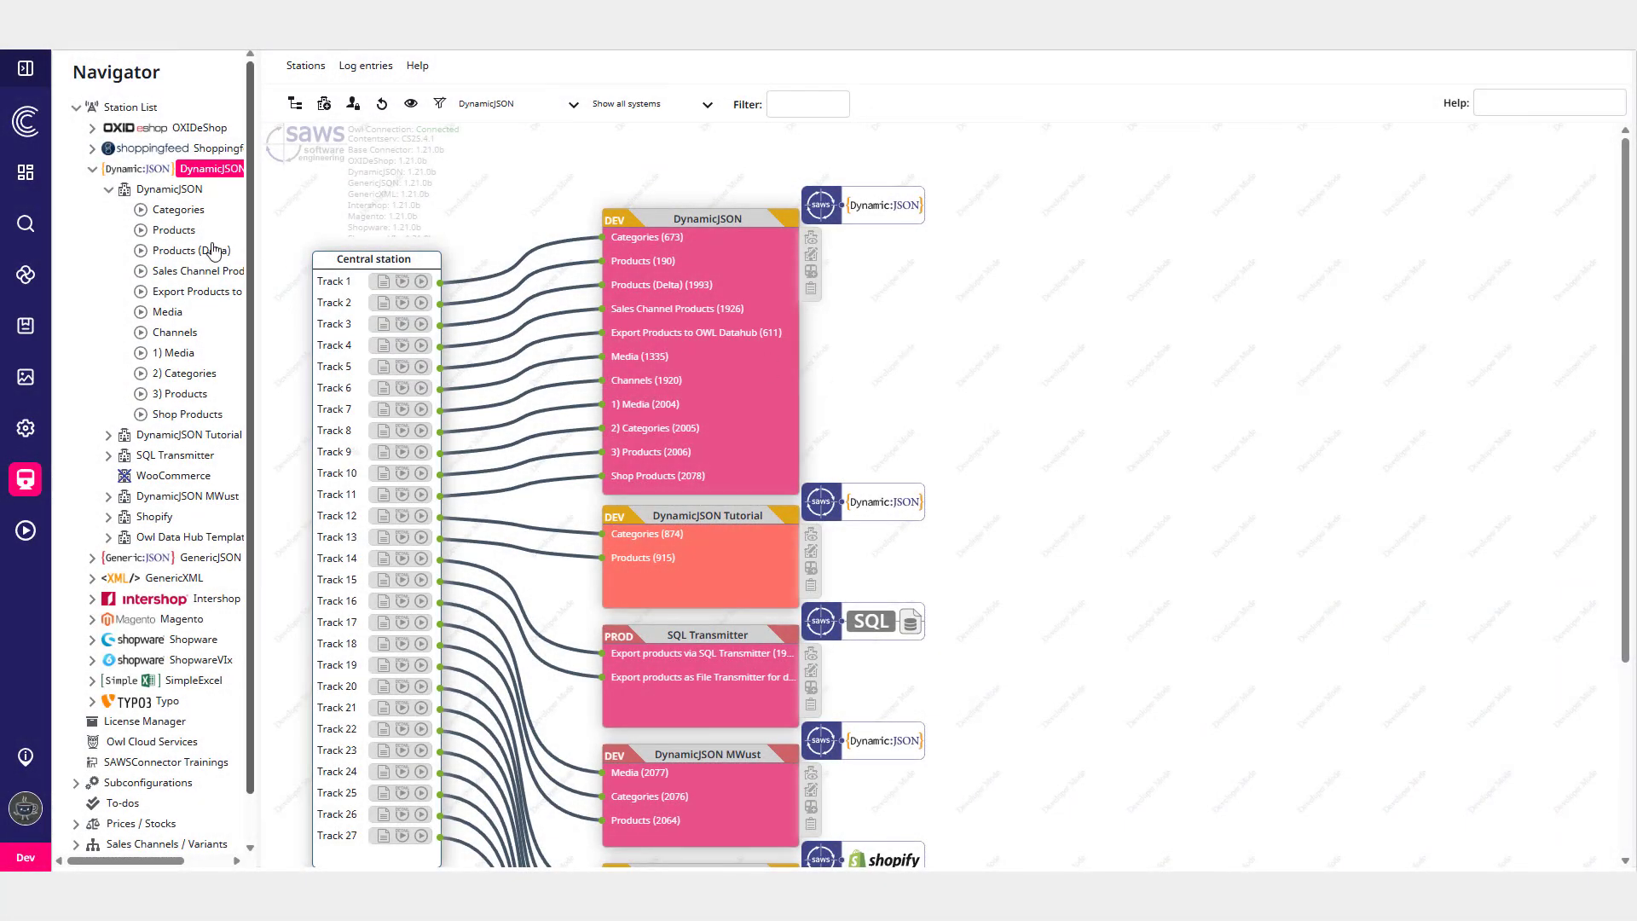
# - Open the DynamicJSON Products job and view its job-related tasks alongside the Job-related Tasks documentation
pyautogui.click(173, 233)
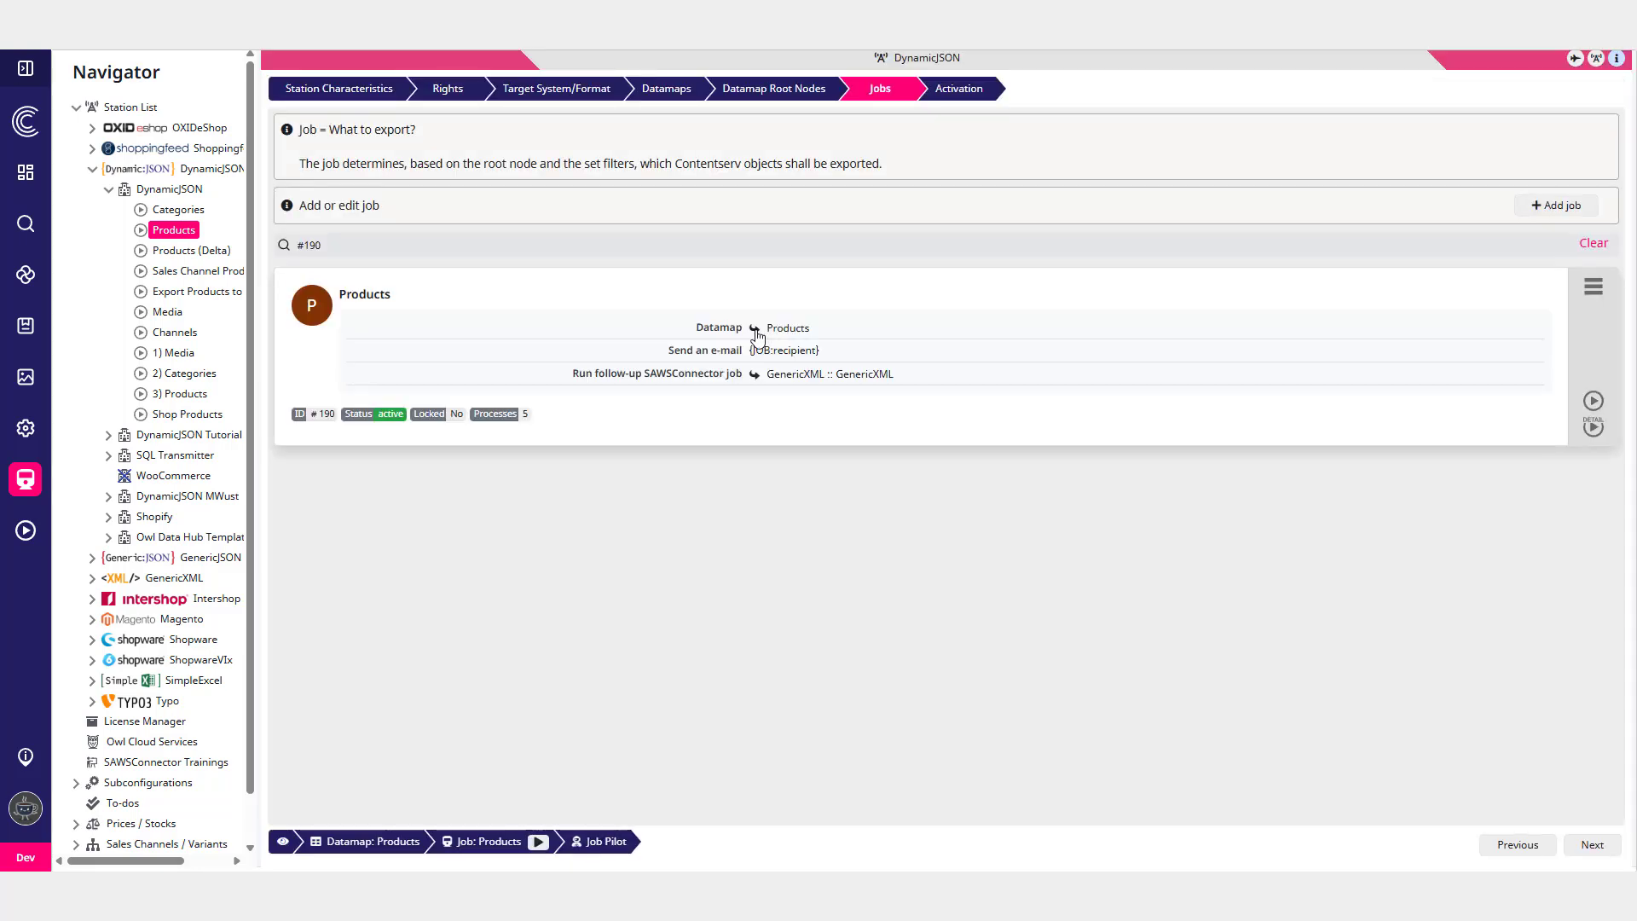
pyautogui.click(757, 336)
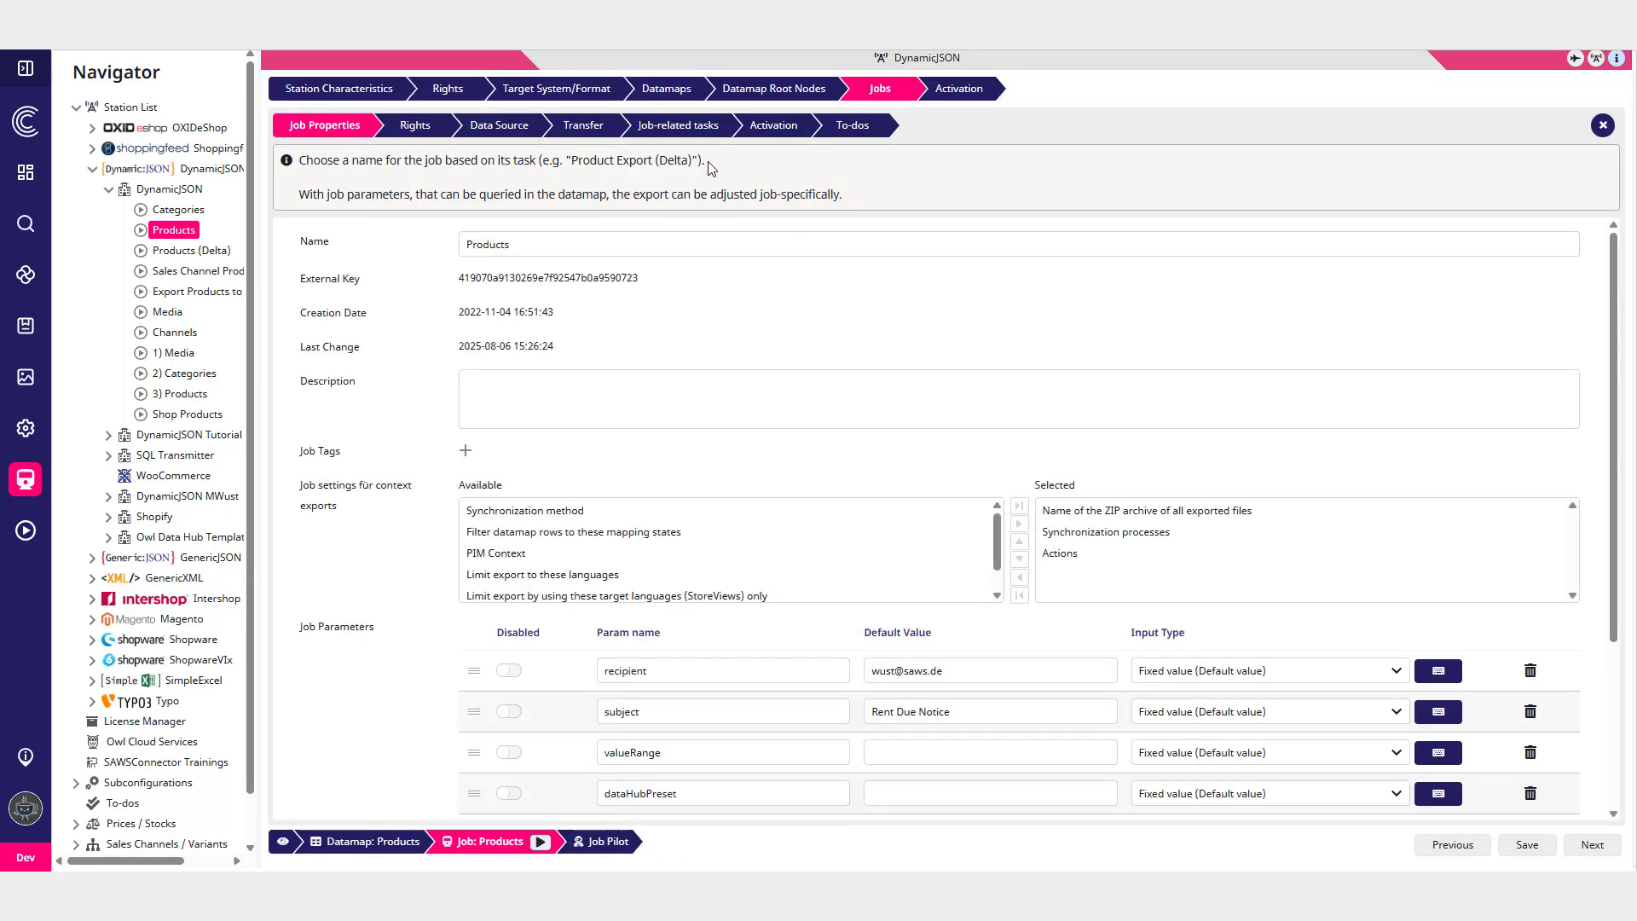
pyautogui.click(659, 127)
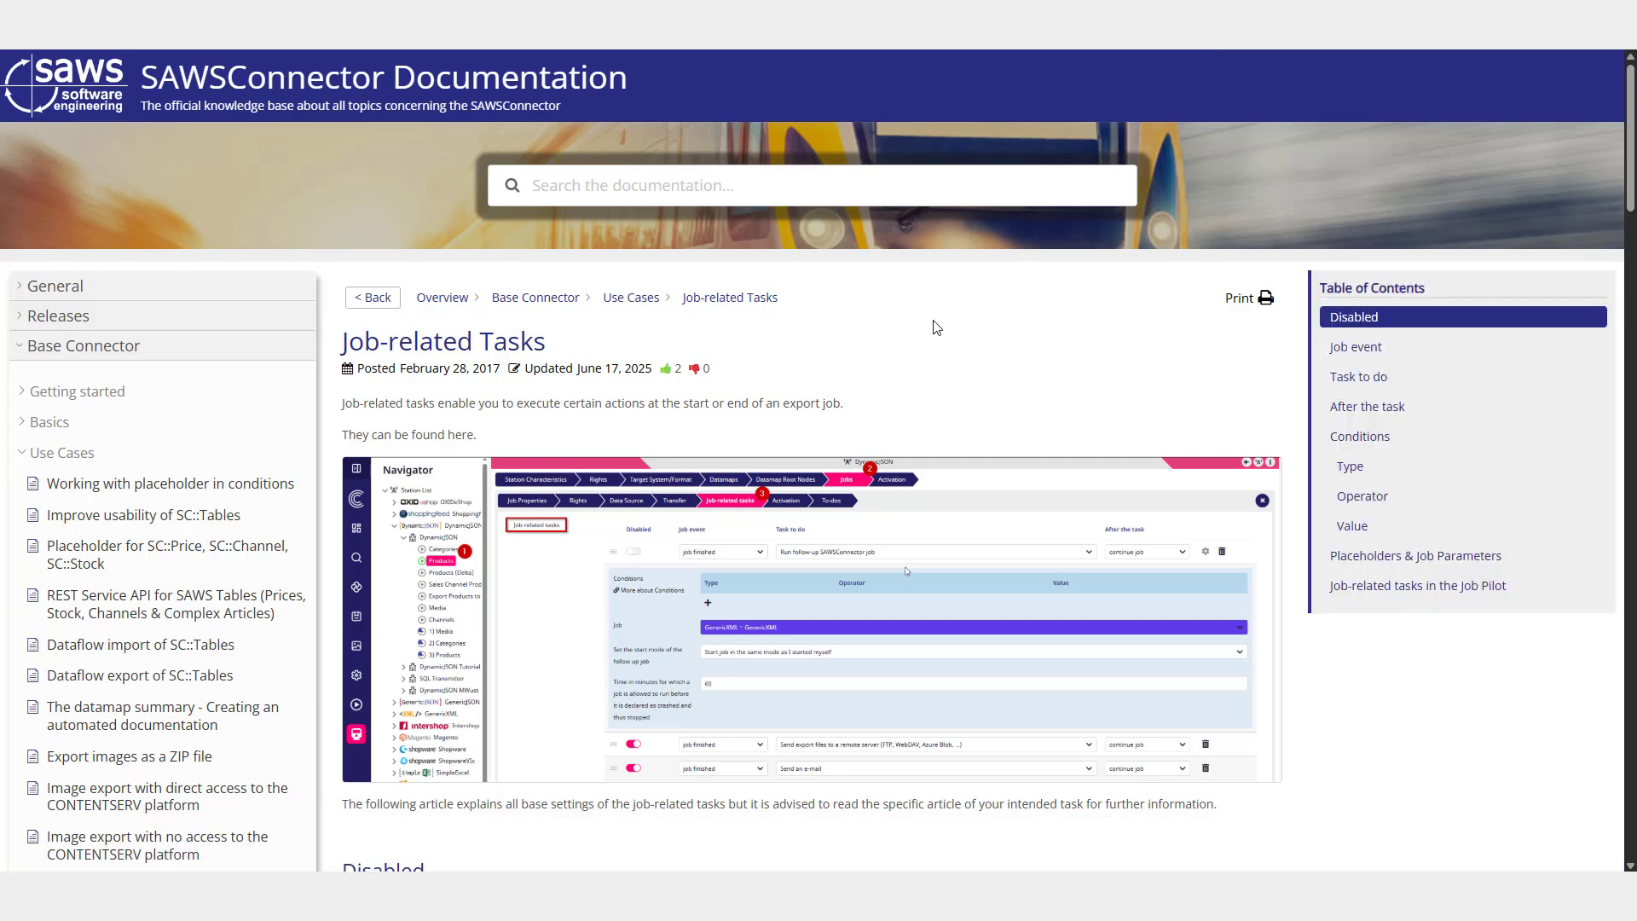
pyautogui.scroll(-3, 925, 321)
pyautogui.scroll(-3, 927, 329)
pyautogui.scroll(6, 929, 324)
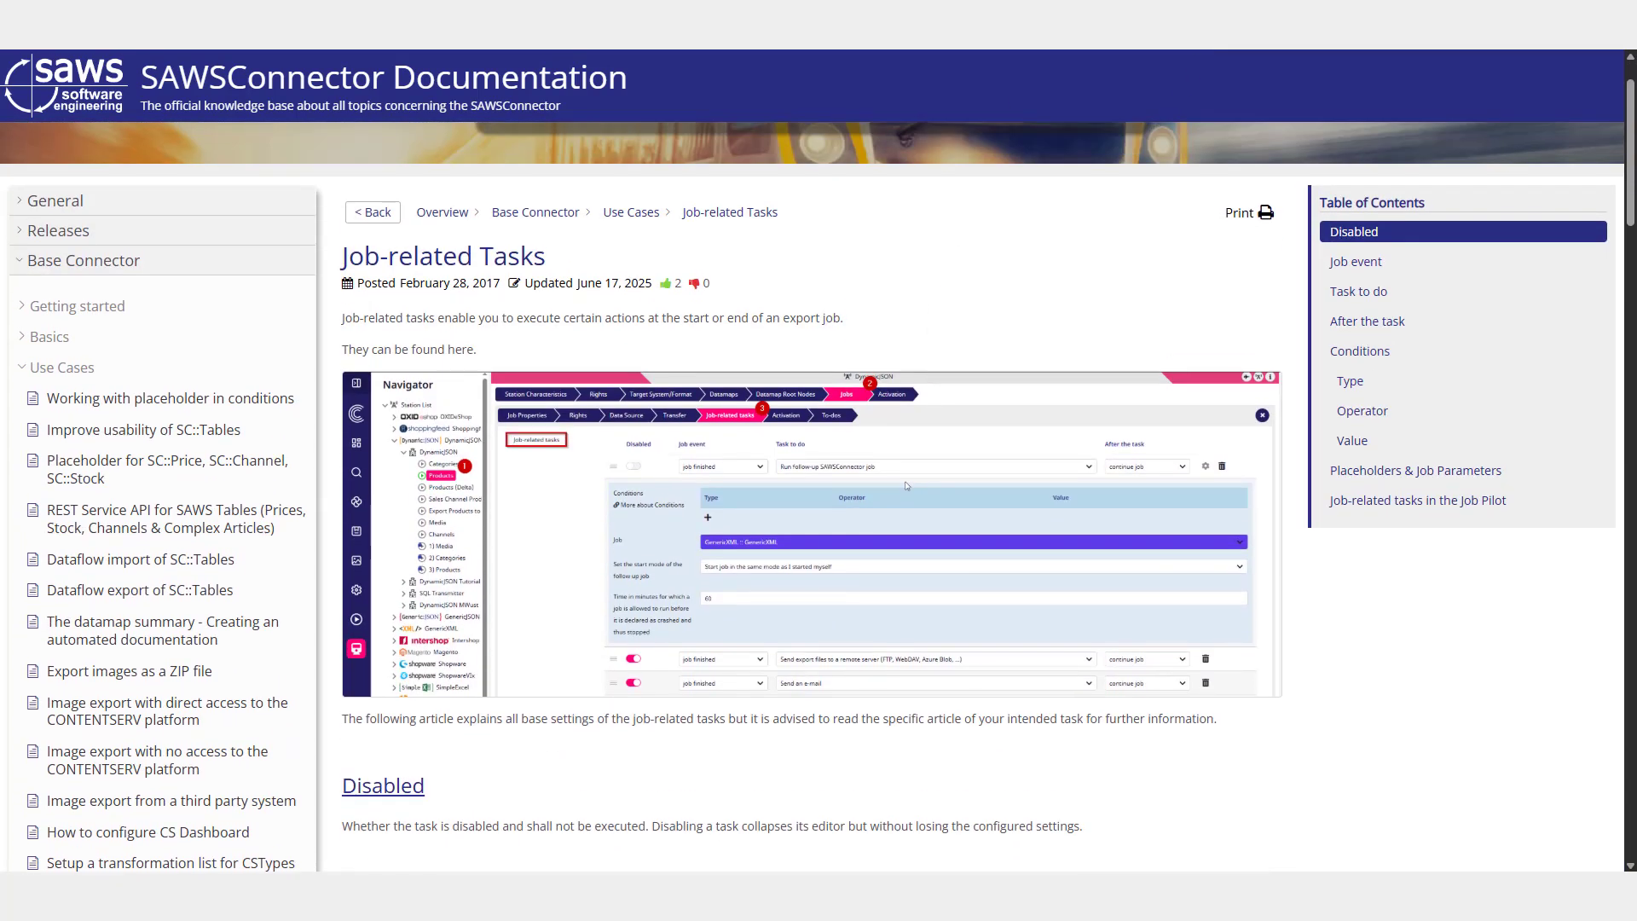
pyautogui.click(1085, 50)
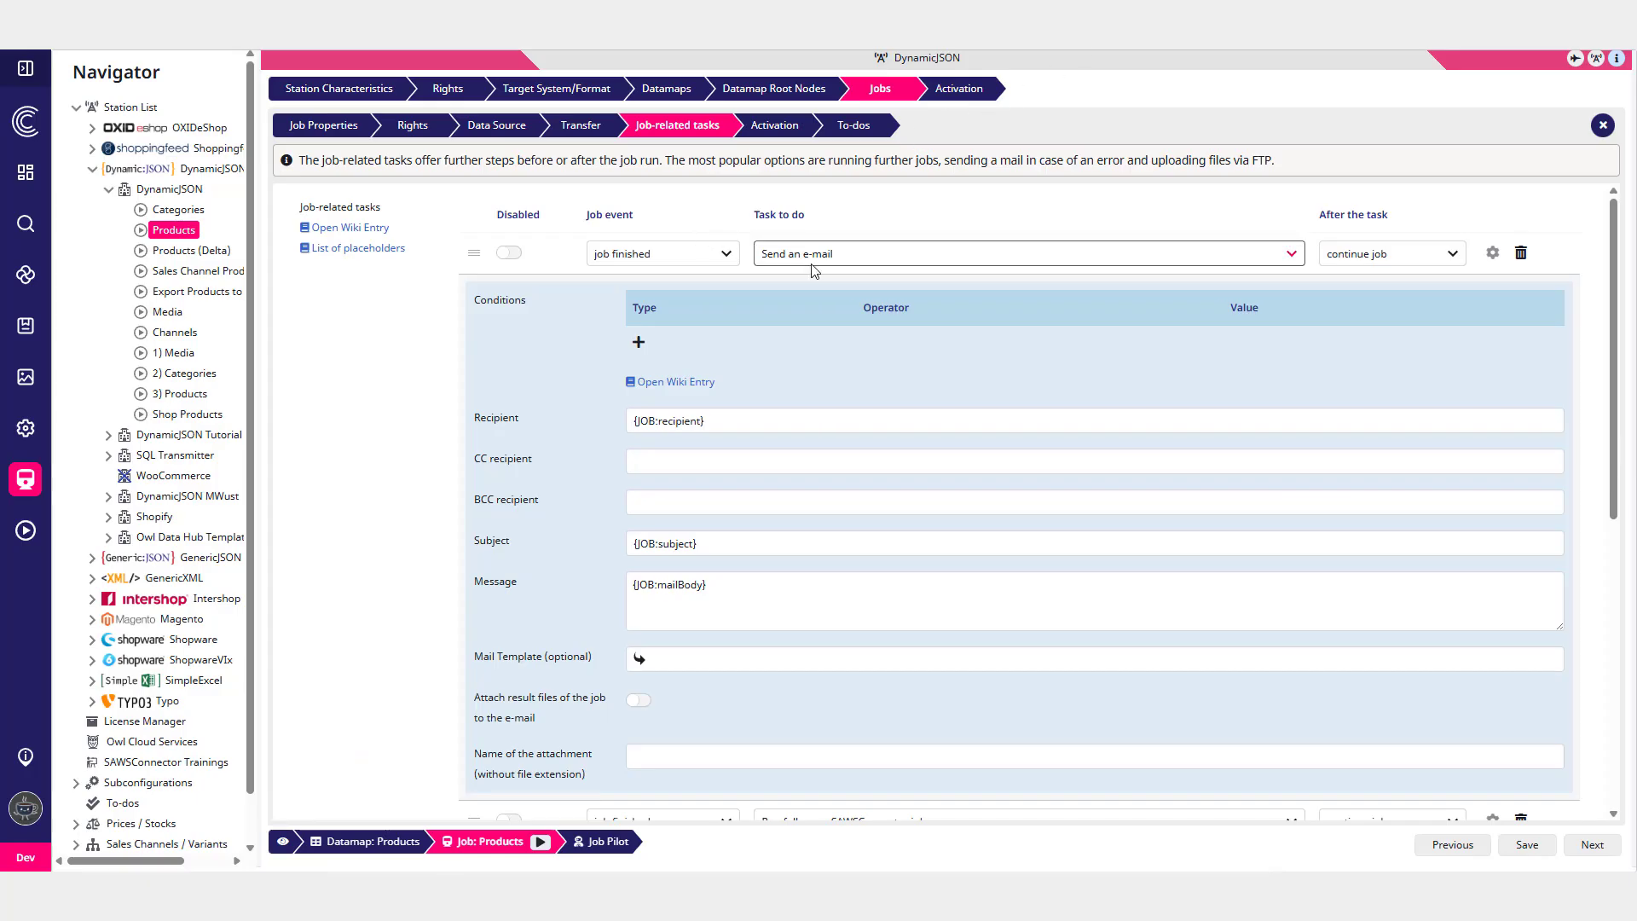
# - Open and read the wiki entries for the send-e-mail task and the follow-up SAWSConnector job task
pyautogui.scroll(-1, 781, 304)
pyautogui.scroll(1, 844, 260)
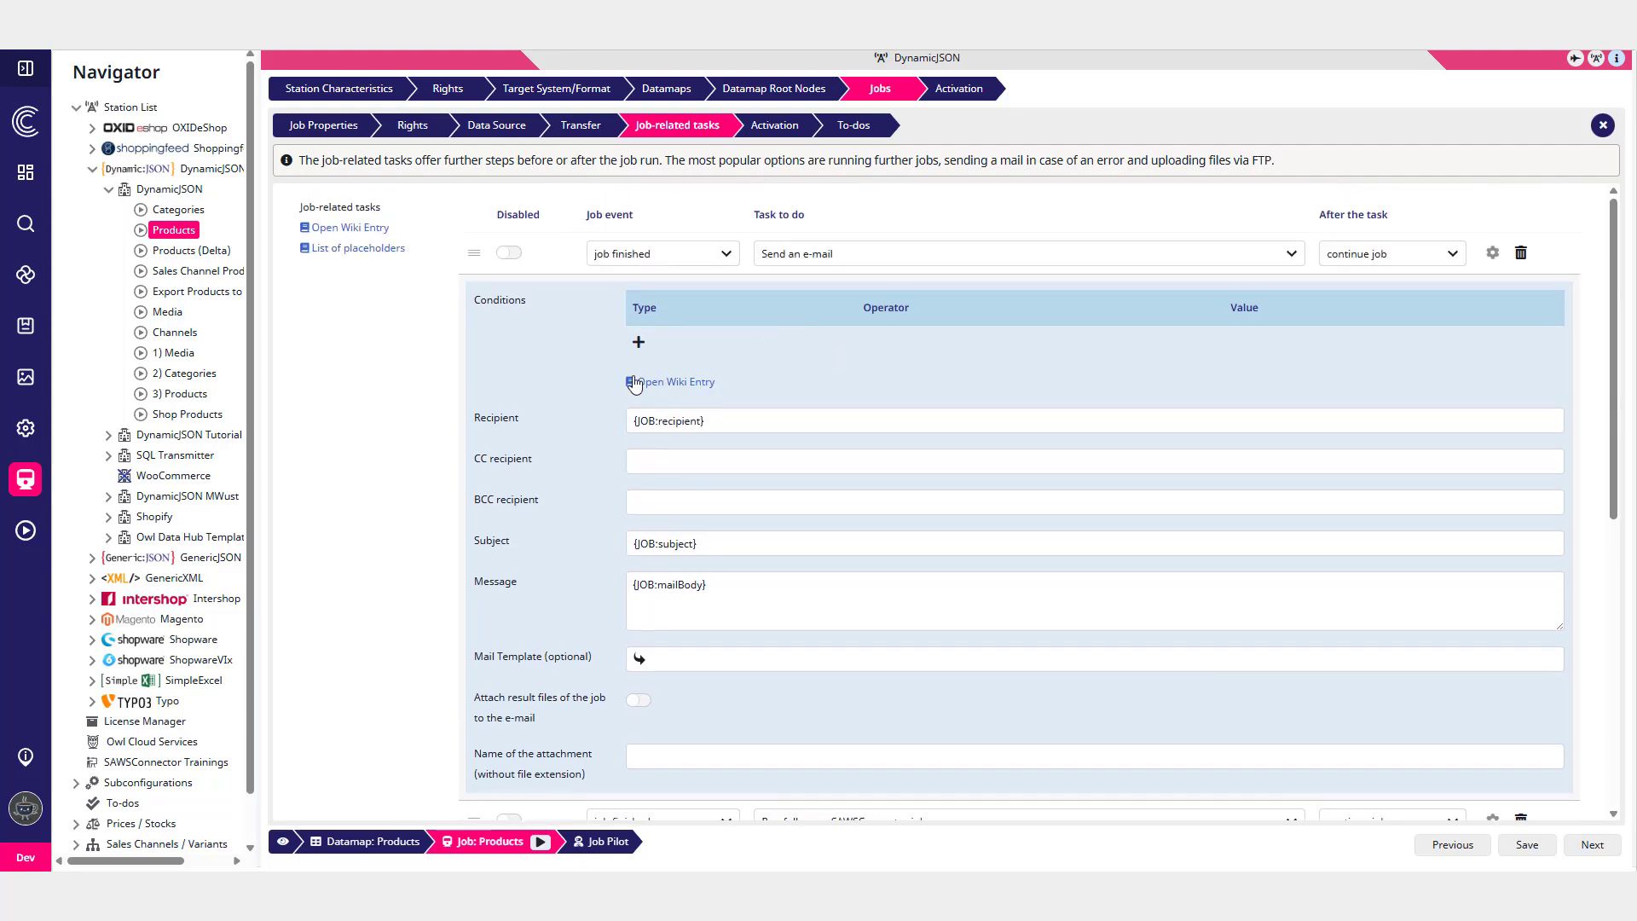
pyautogui.click(684, 384)
pyautogui.scroll(-4, 809, 424)
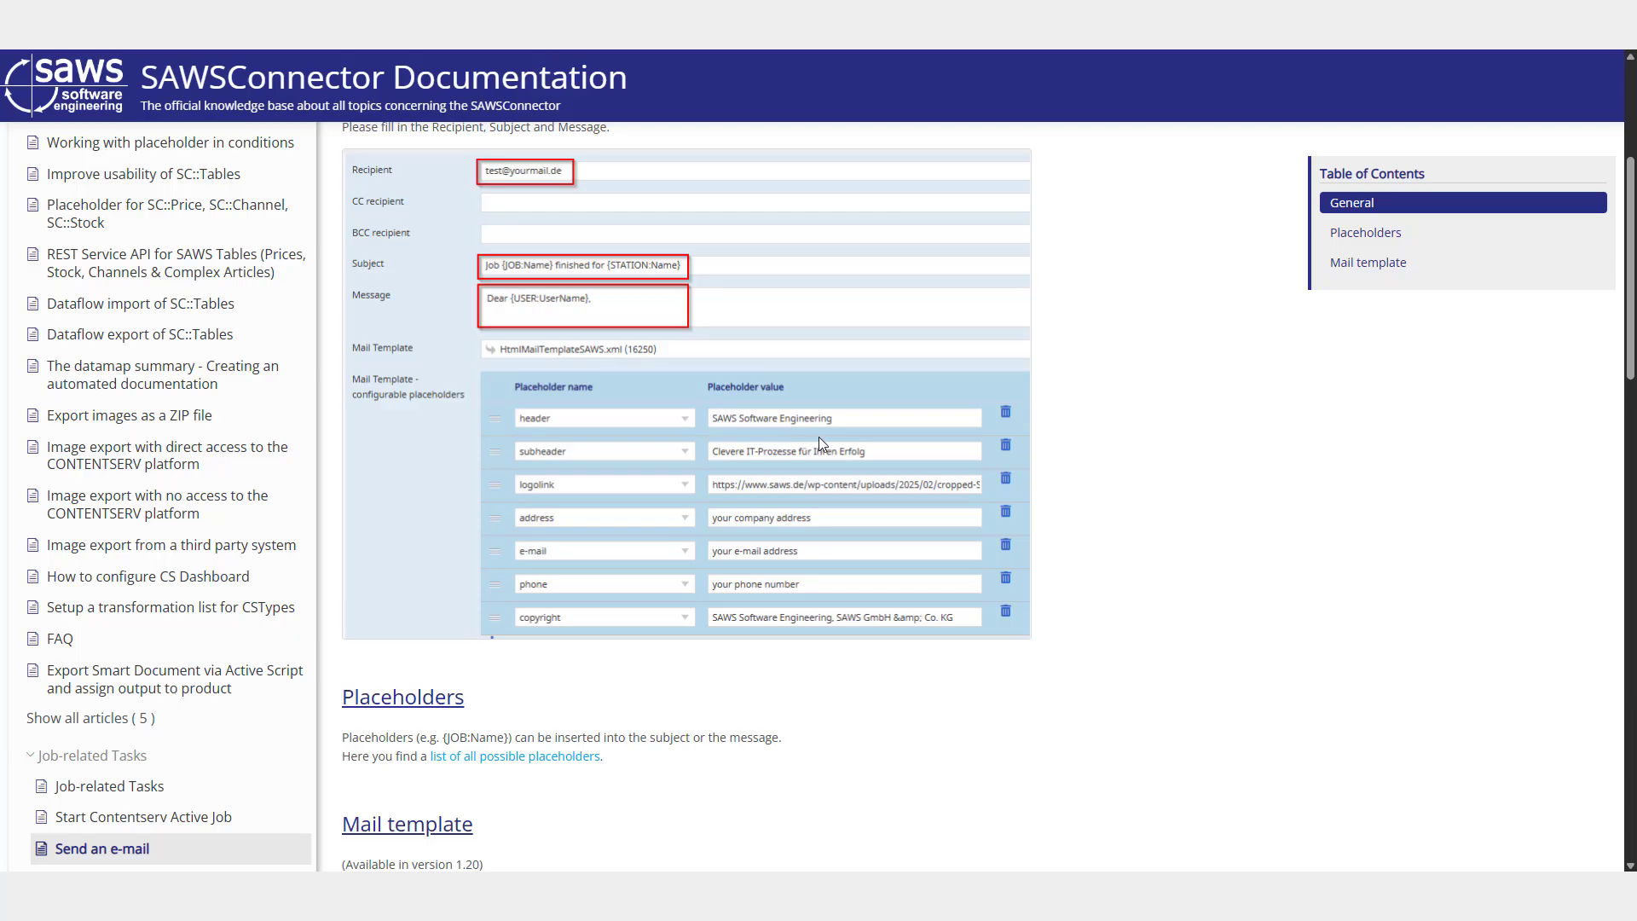
pyautogui.scroll(4, 819, 436)
pyautogui.hotkey('ctrl', 'w')
pyautogui.scroll(-6, 990, 400)
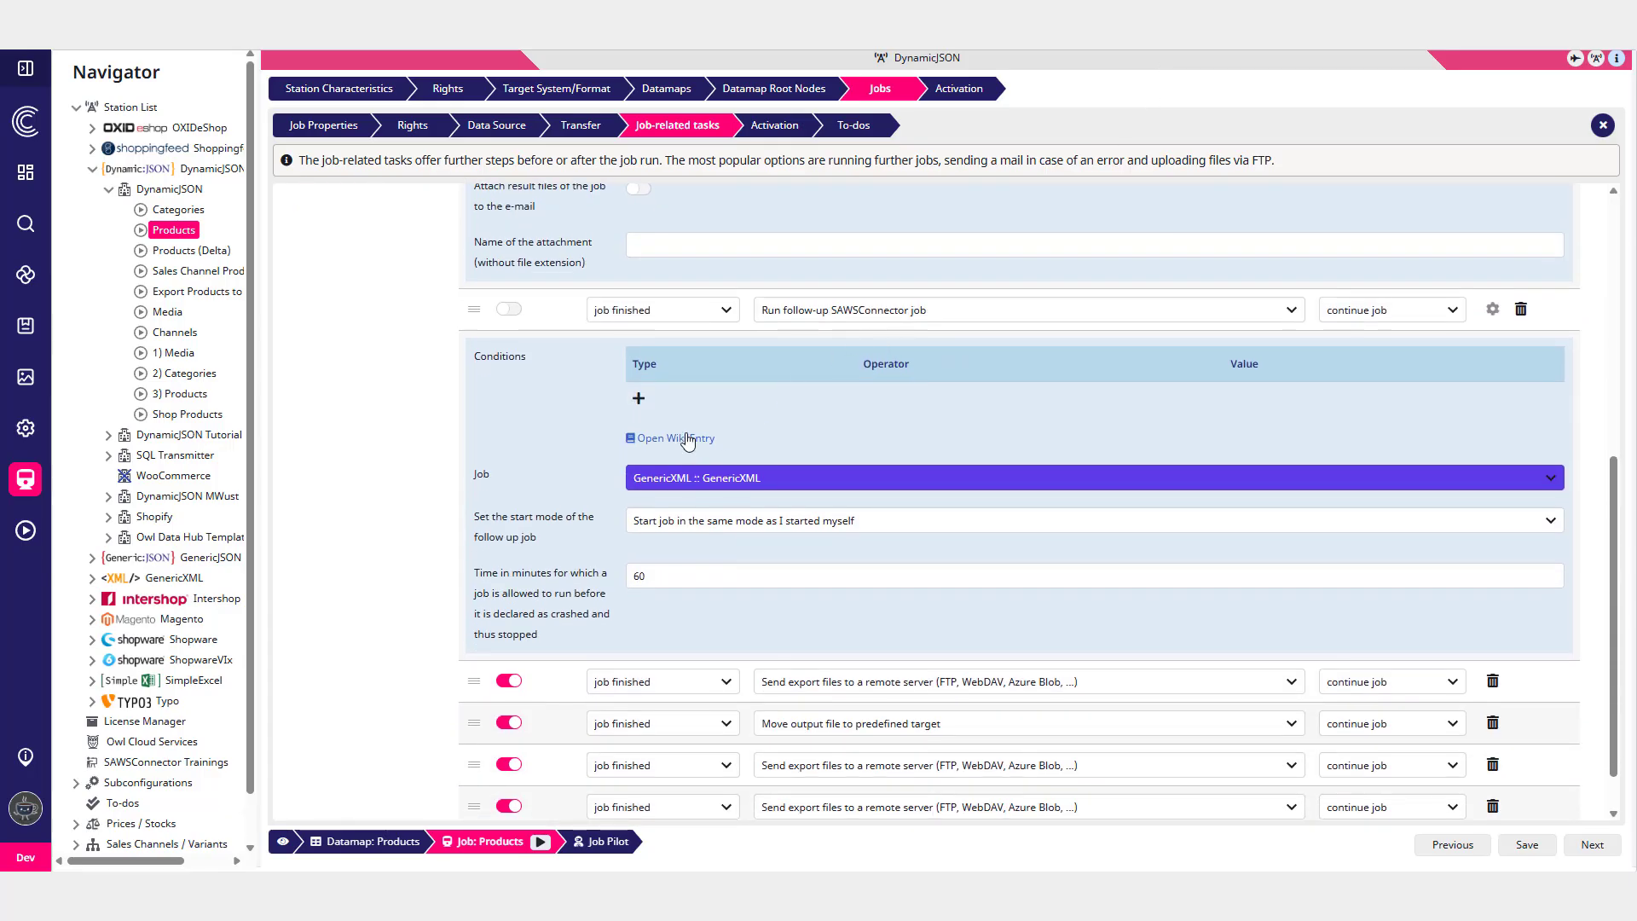
pyautogui.click(687, 440)
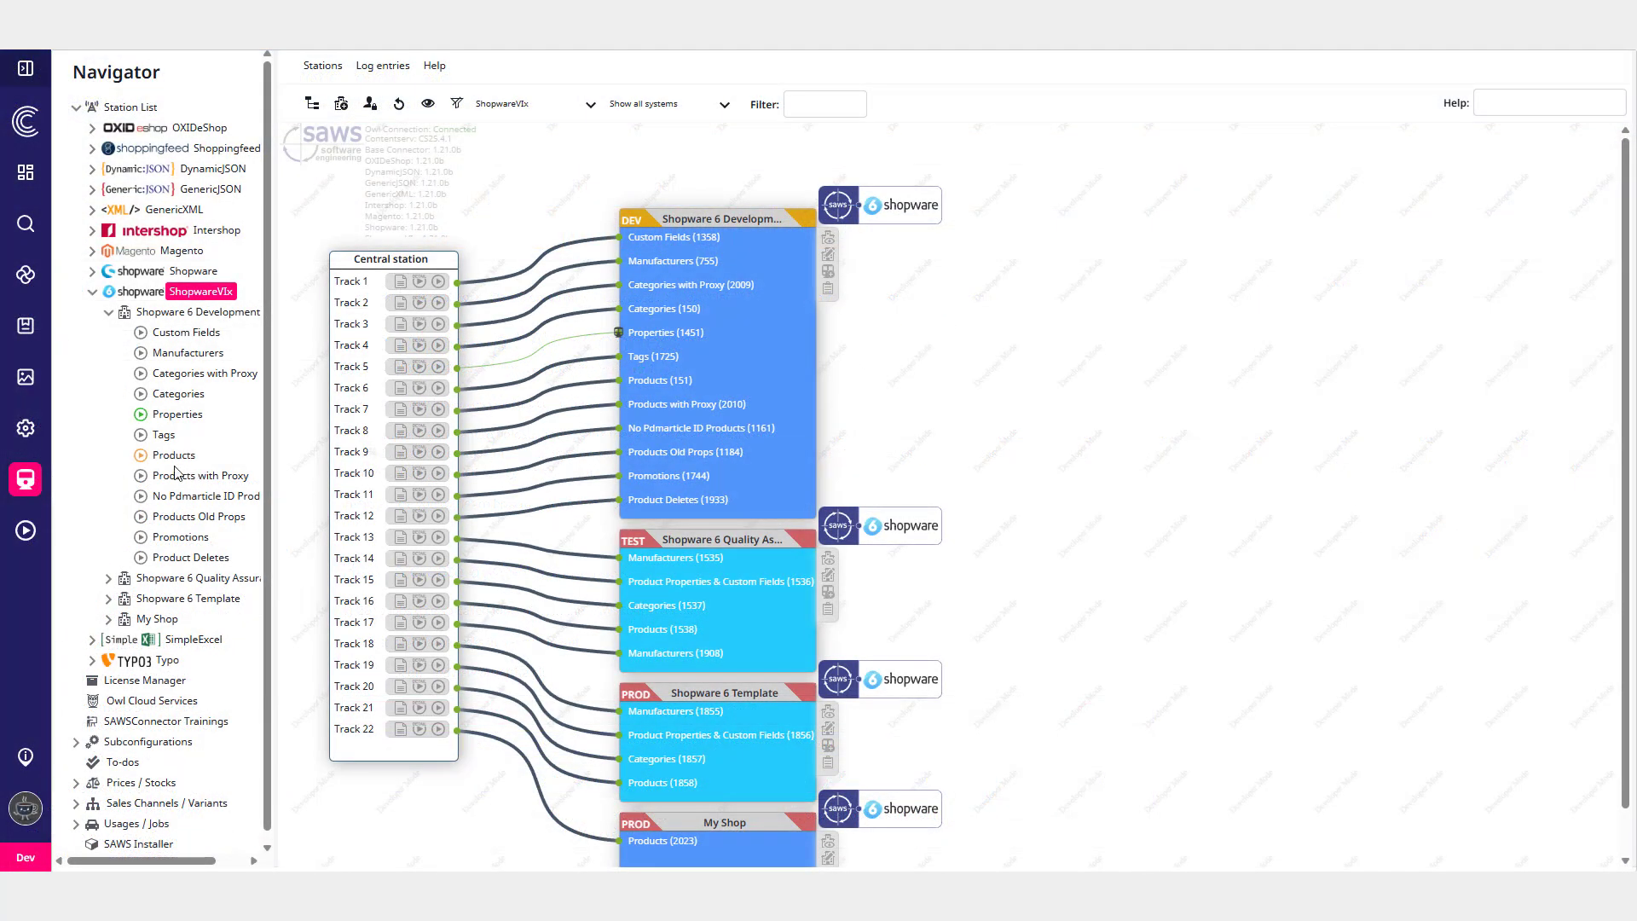
# - Open the Shopware 6 Development Products job's log details and select the KPI summary entry
pyautogui.click(172, 456)
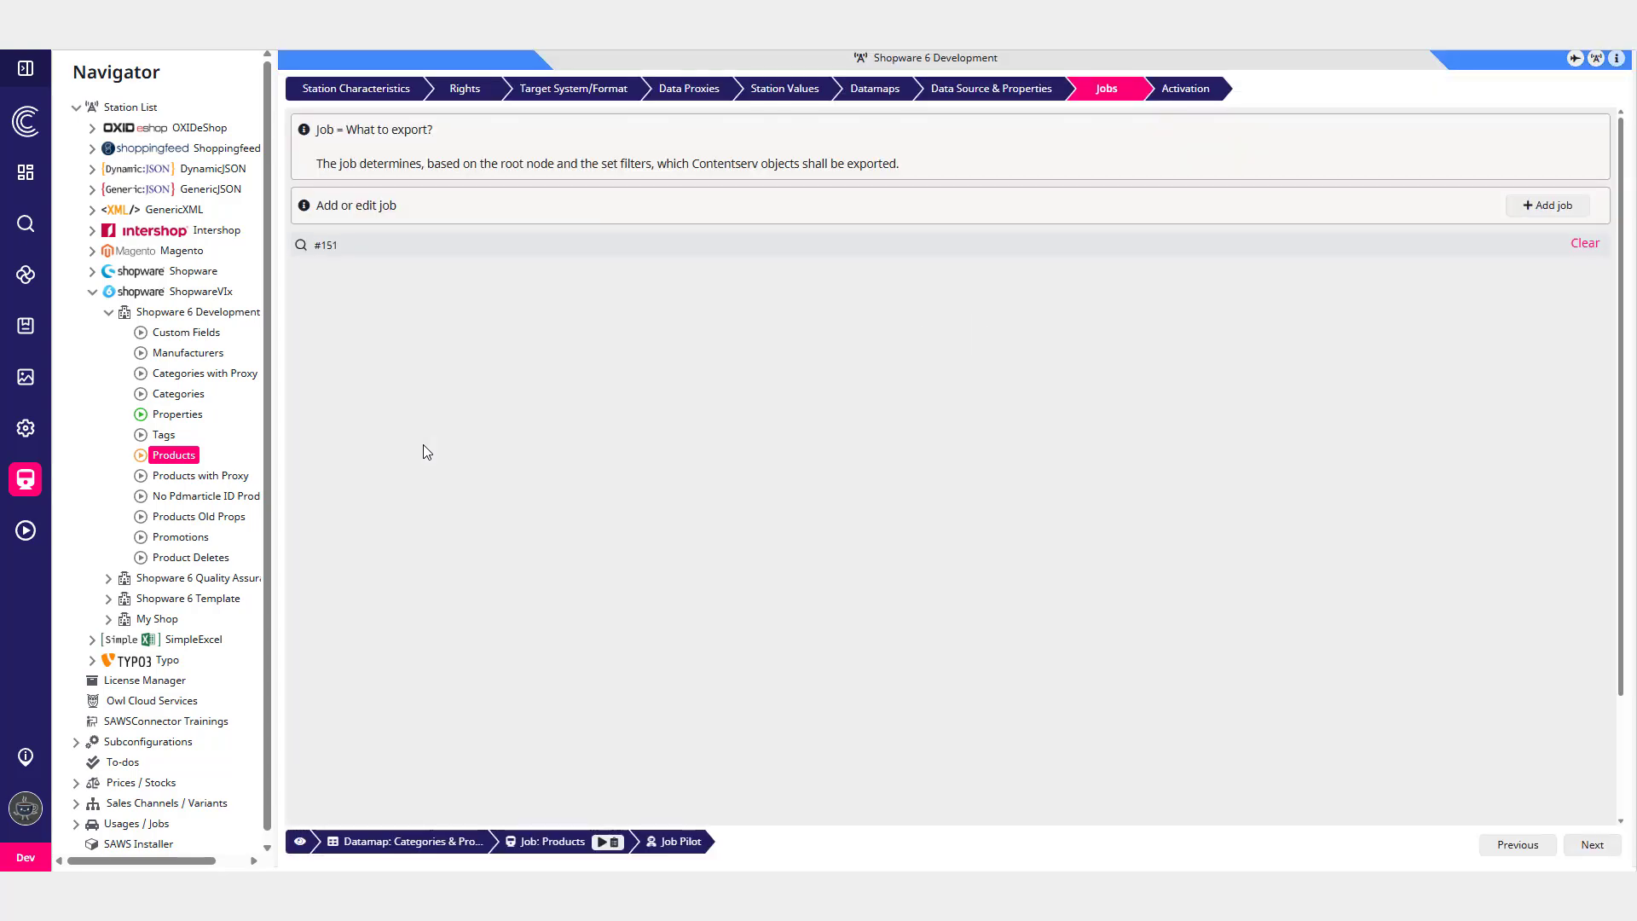
pyautogui.click(1593, 344)
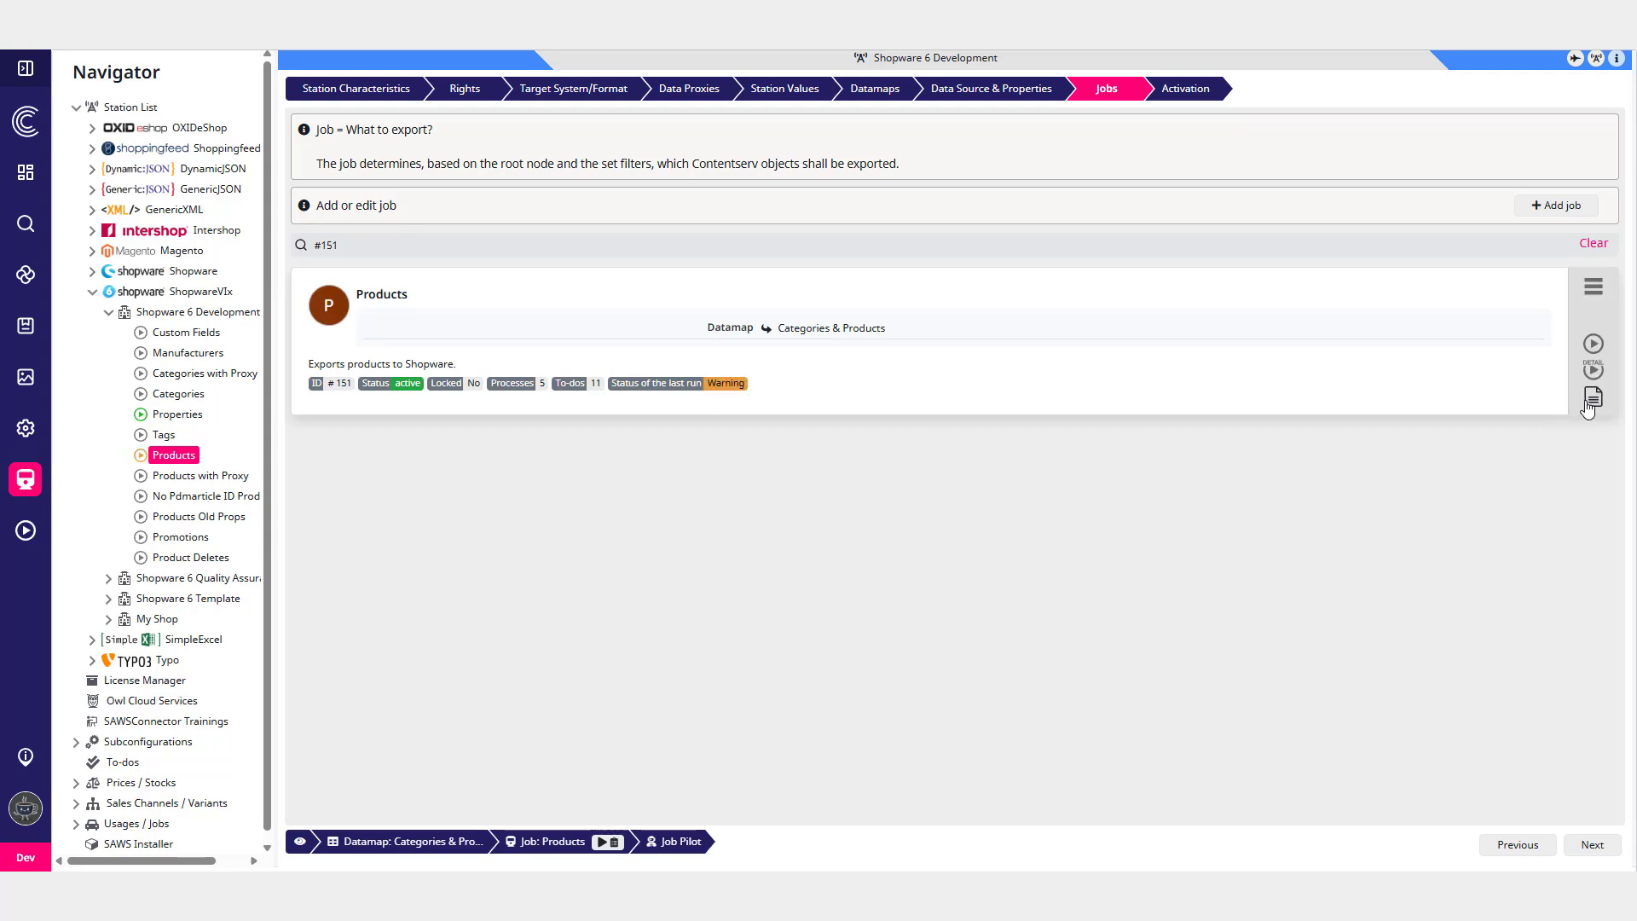
pyautogui.click(1593, 370)
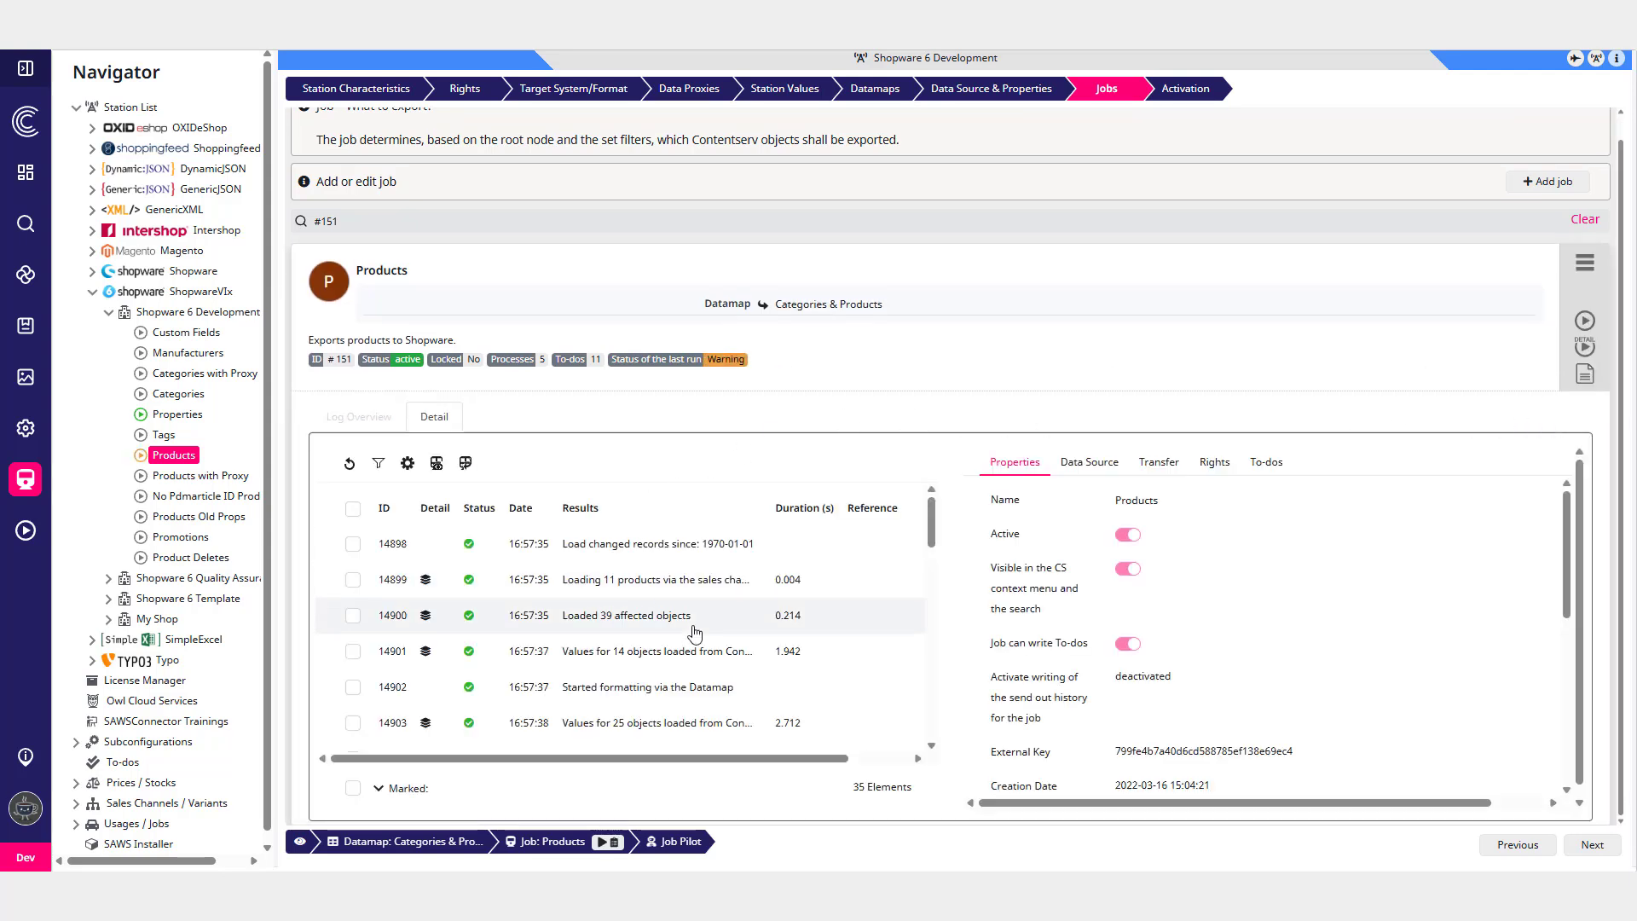
pyautogui.scroll(-5, 690, 639)
pyautogui.scroll(-10, 682, 655)
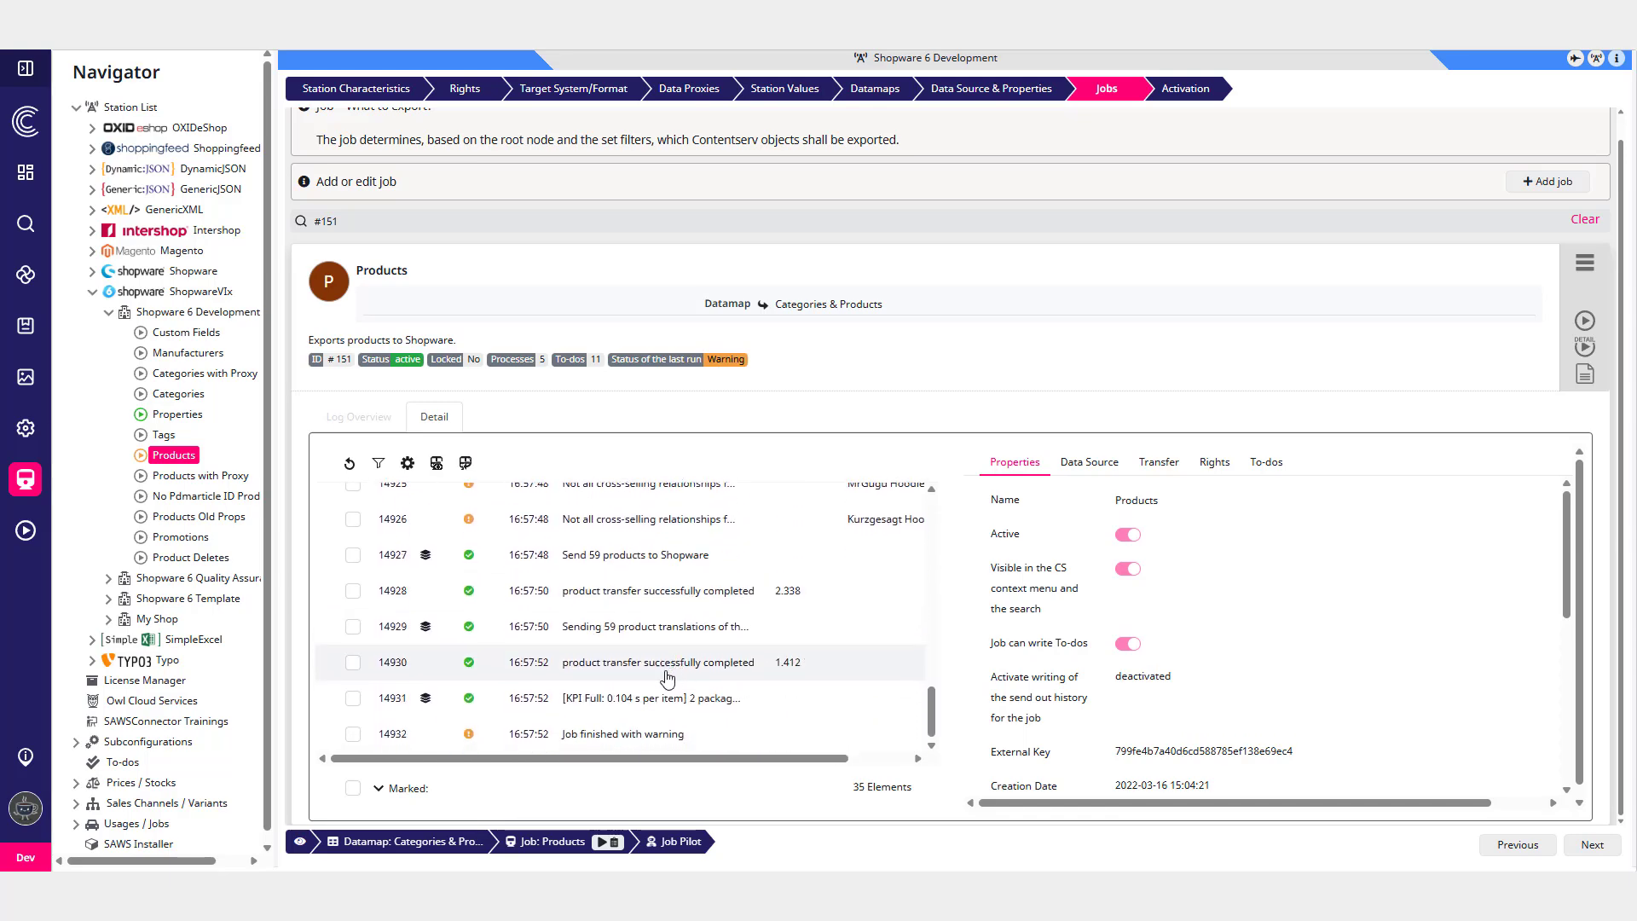
pyautogui.click(676, 706)
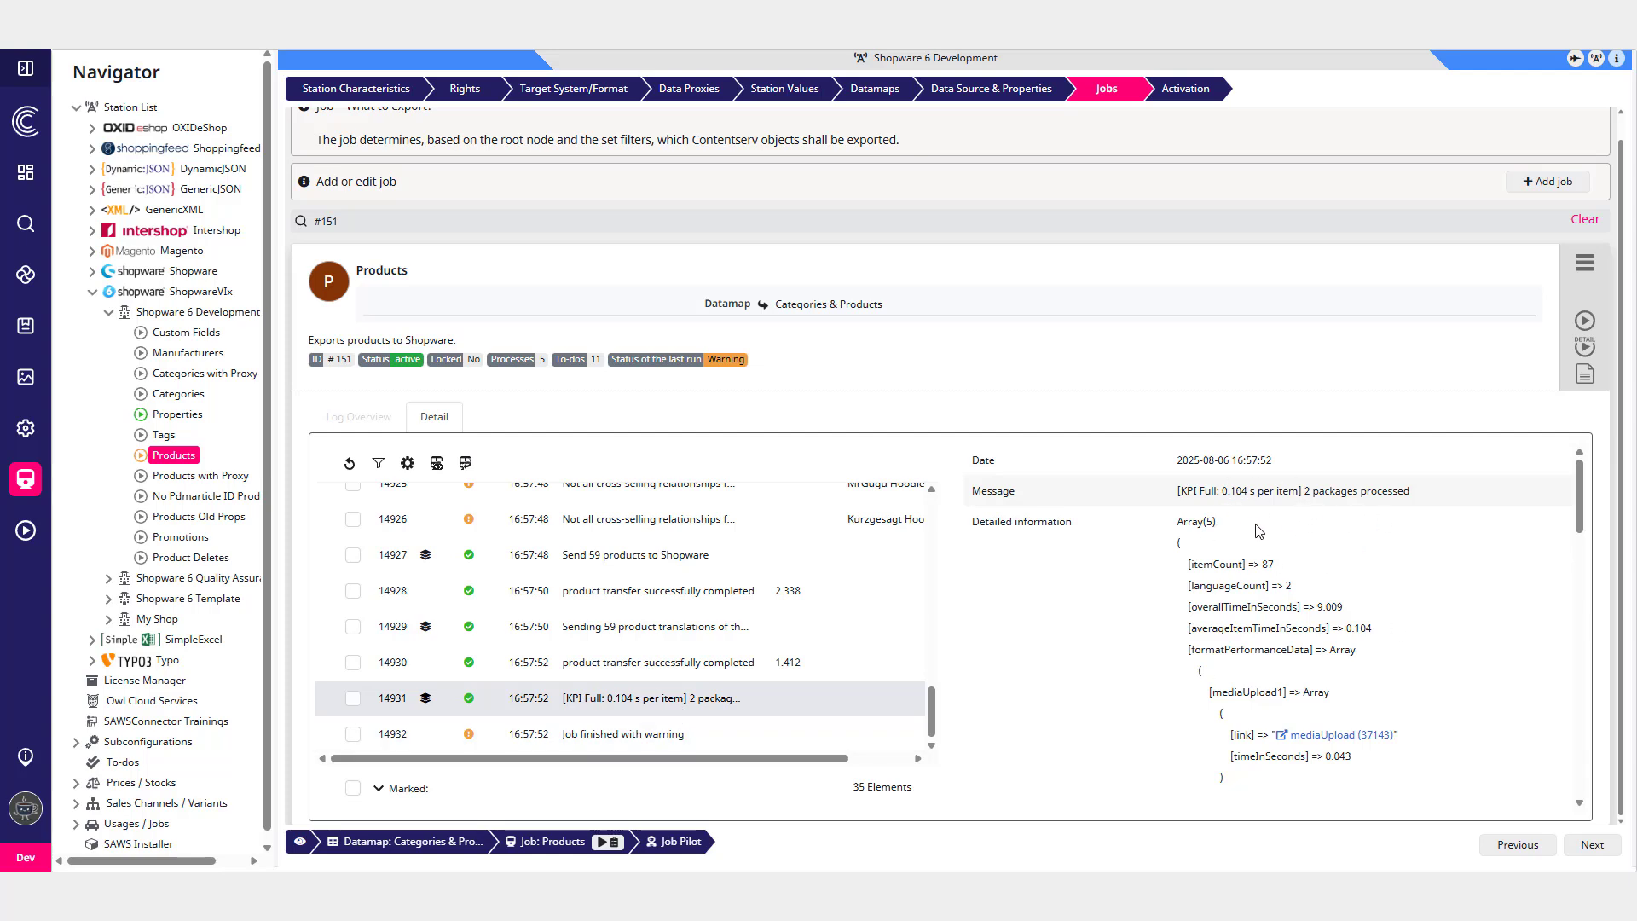
# - Scroll through the KPI entry's detailed information and the job log list
pyautogui.scroll(-2, 1455, 576)
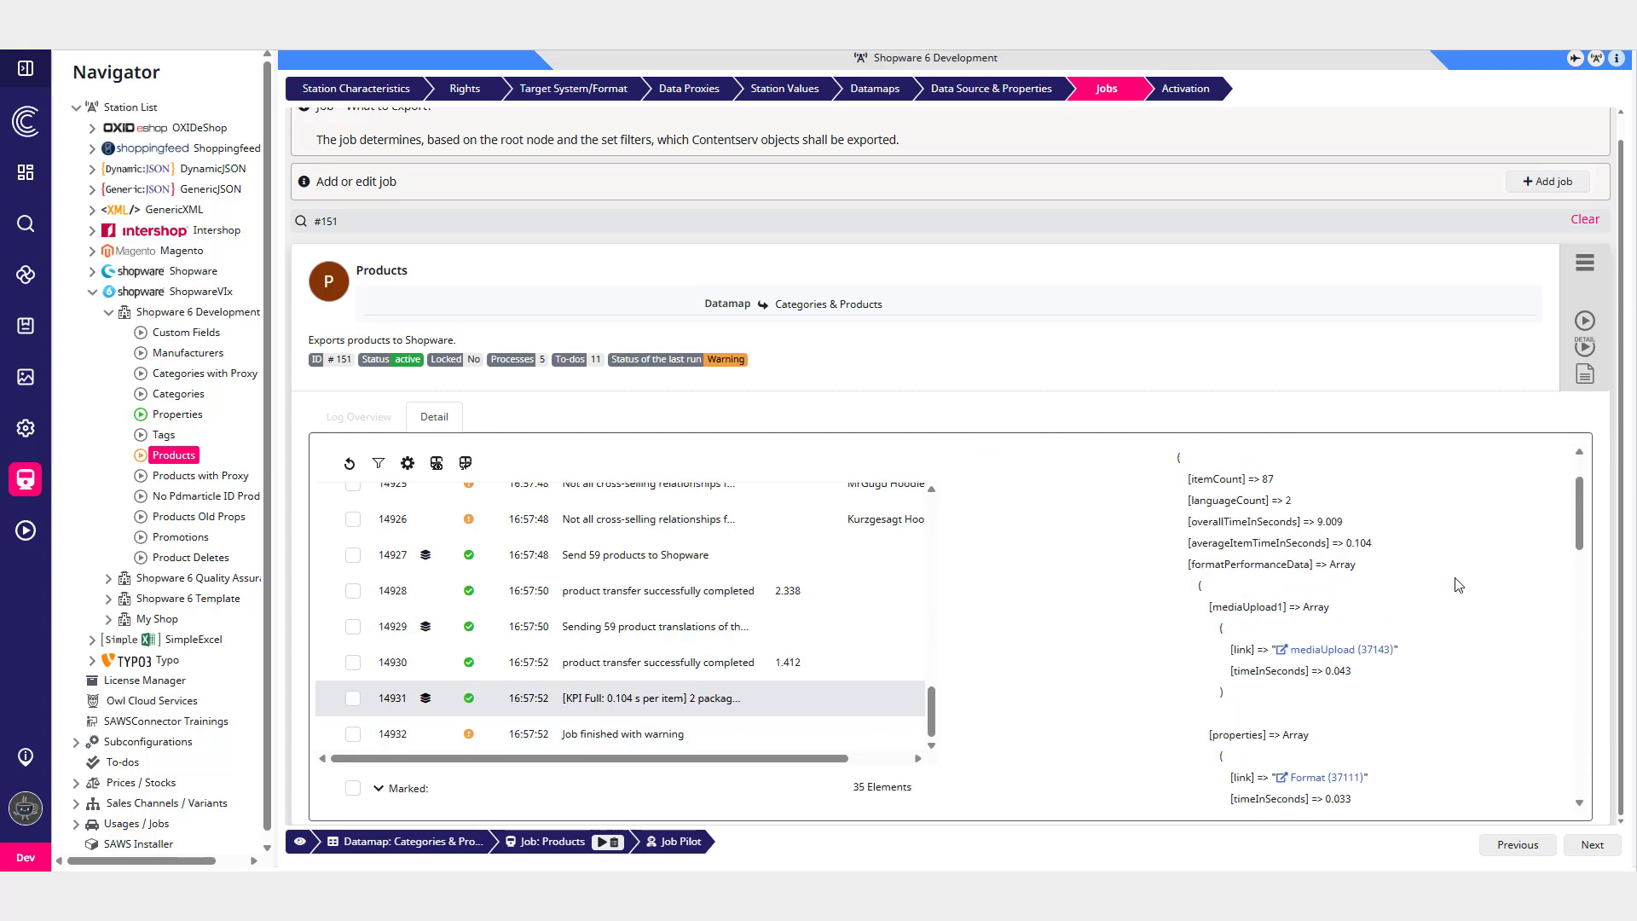
pyautogui.scroll(-2, 1456, 589)
pyautogui.scroll(-2, 1455, 591)
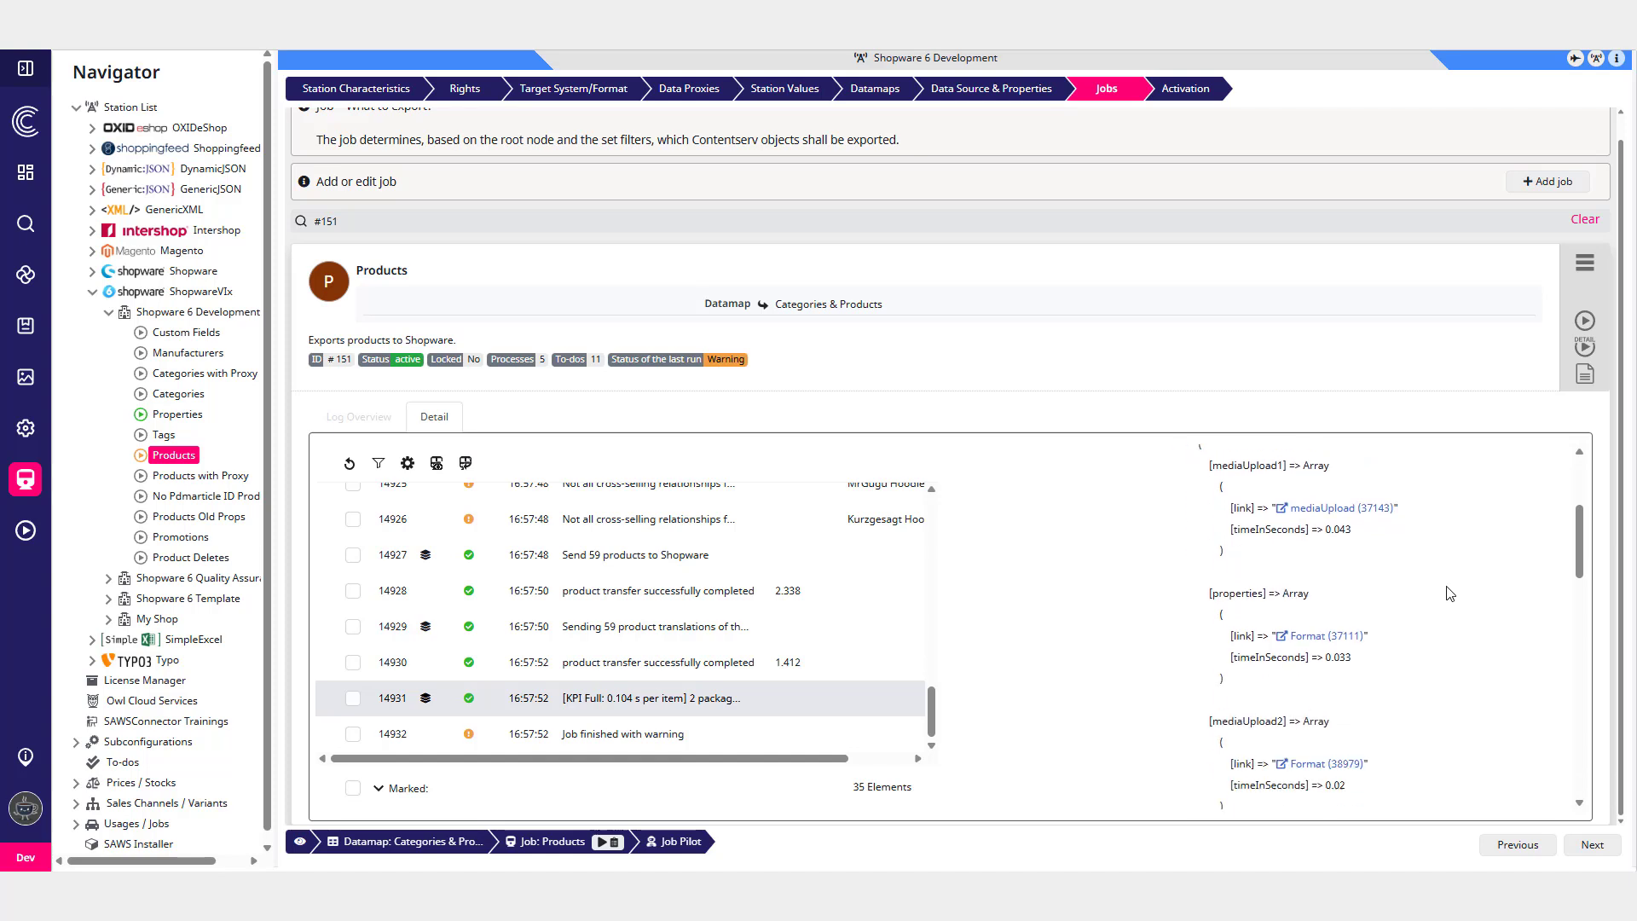
pyautogui.scroll(-2, 1448, 595)
pyautogui.scroll(-2, 1446, 596)
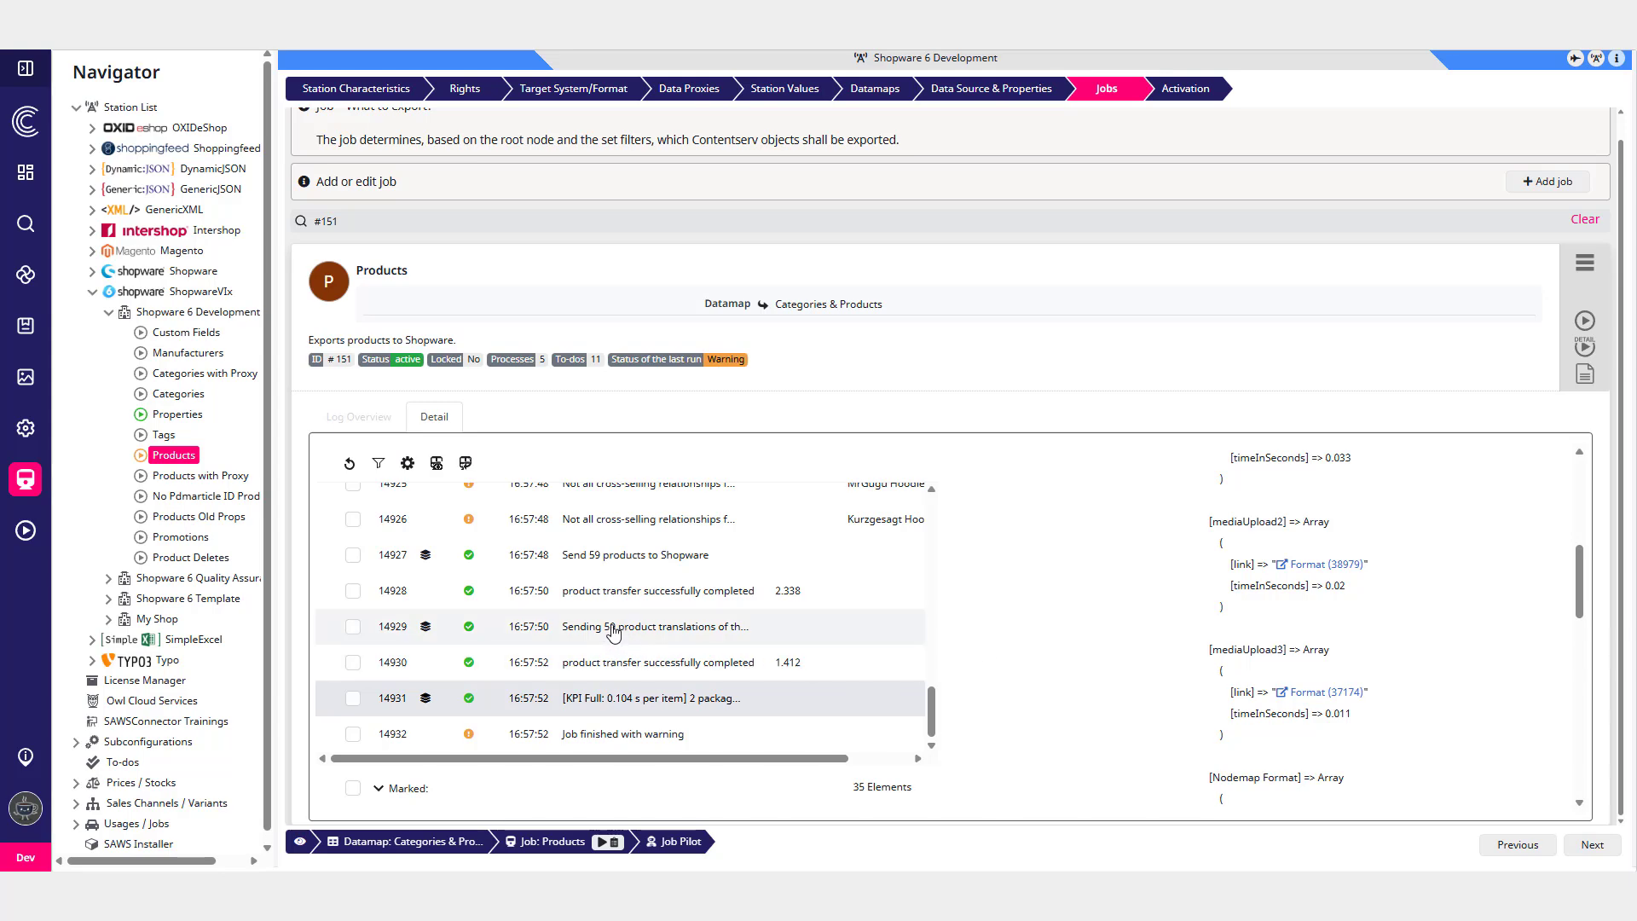
pyautogui.scroll(5, 601, 629)
pyautogui.scroll(4, 601, 630)
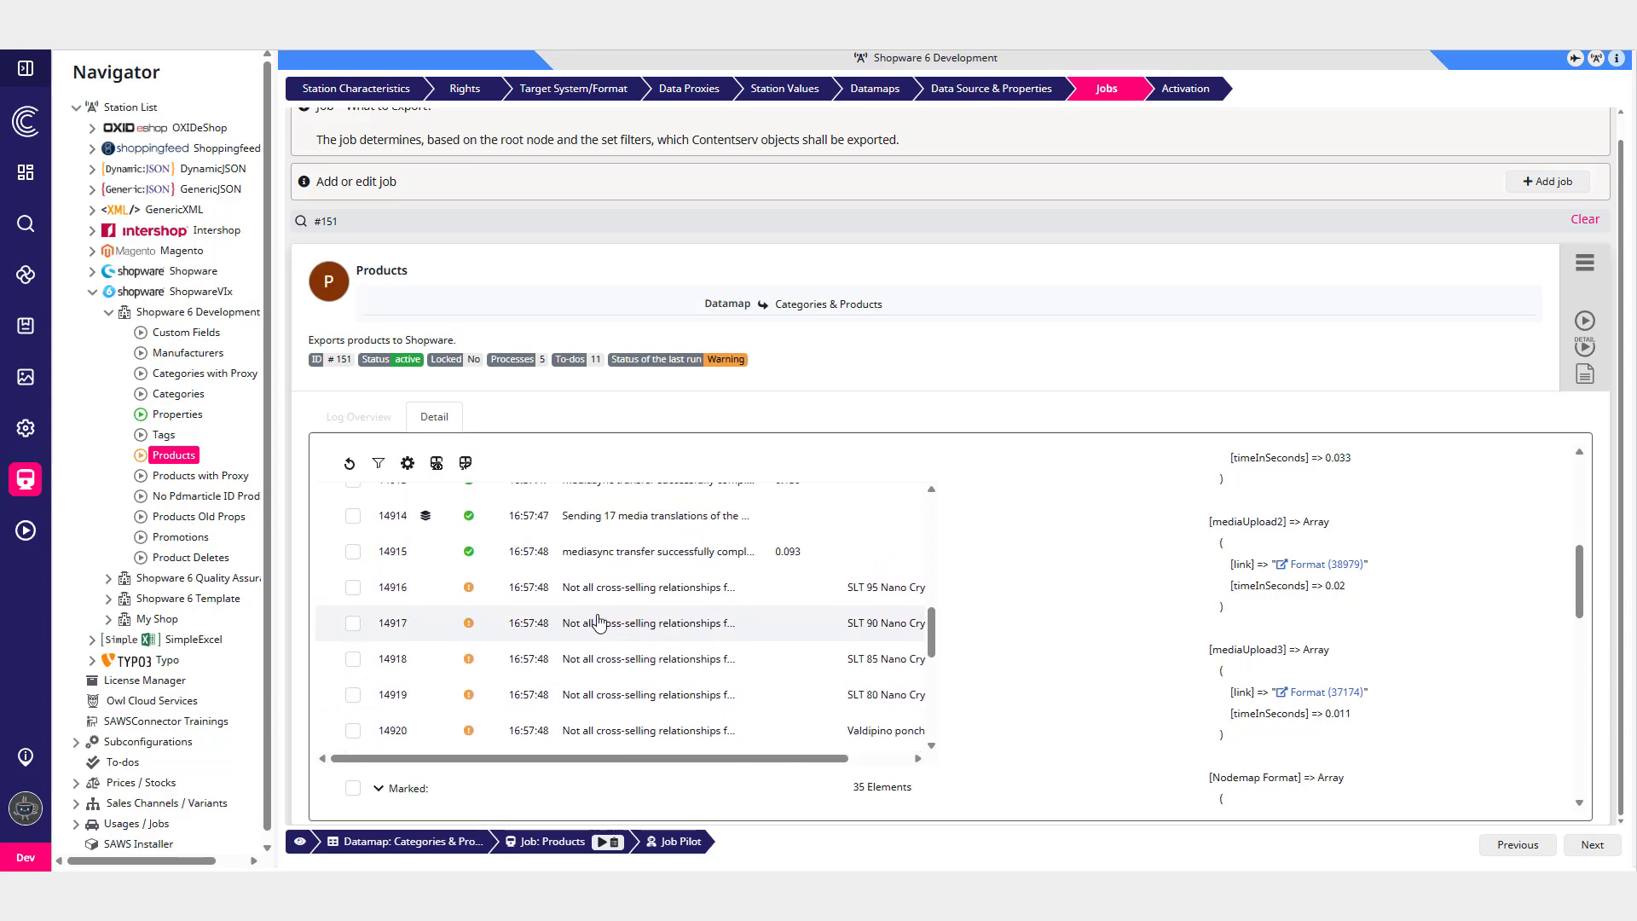
pyautogui.scroll(10, 631, 625)
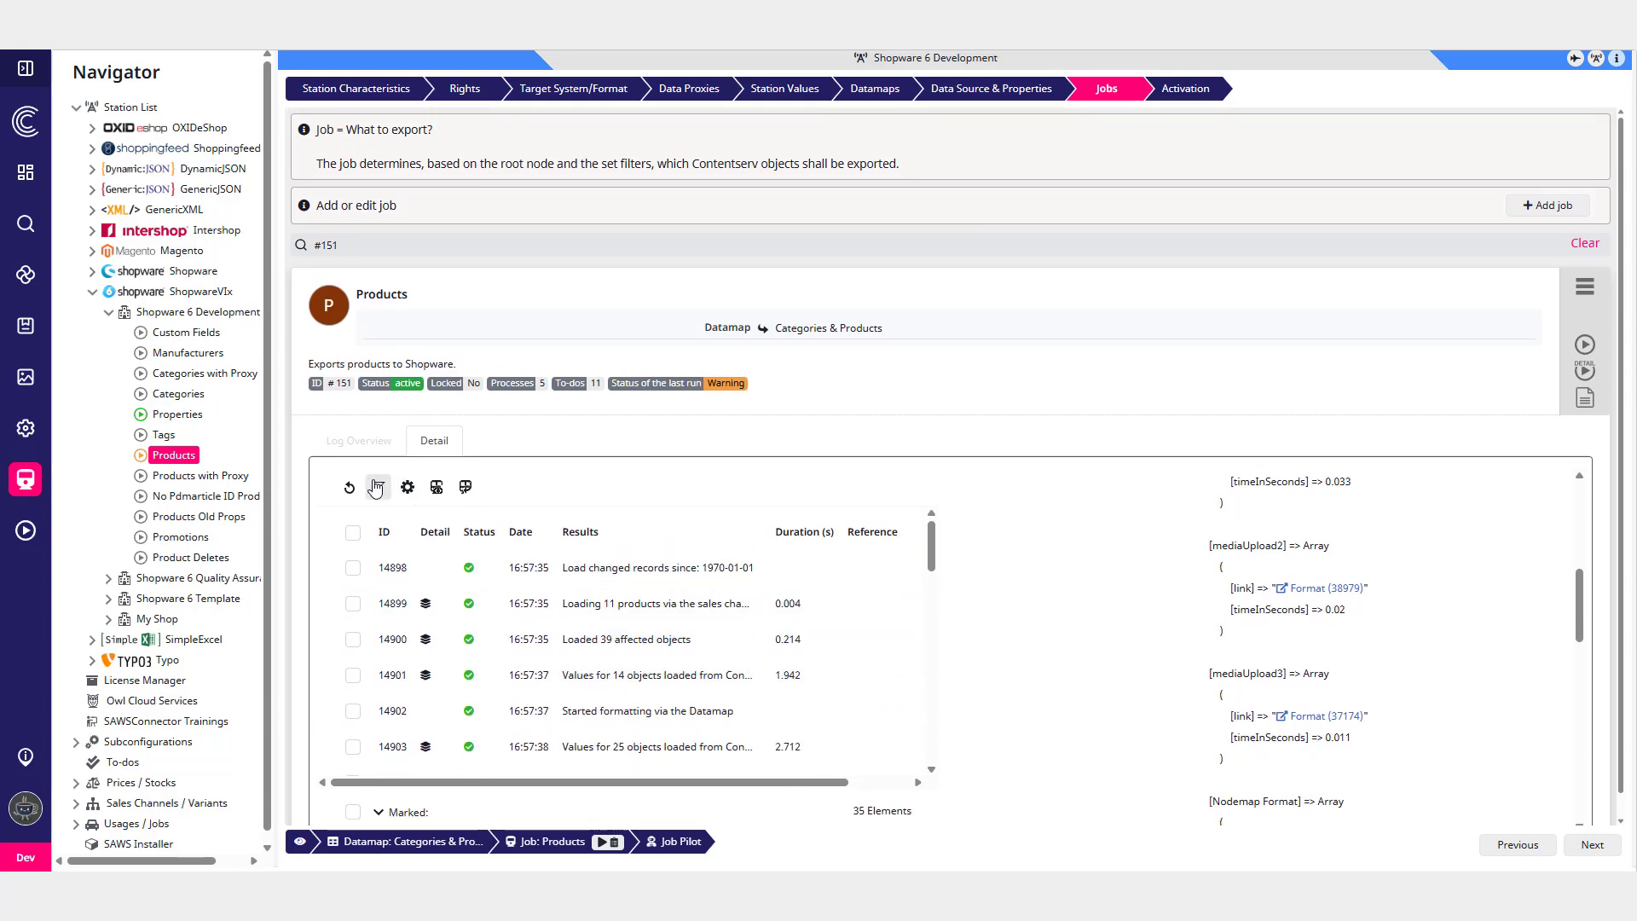
# - Filter the Products job log to show only Warning status entries
pyautogui.click(376, 487)
pyautogui.click(536, 533)
pyautogui.click(550, 609)
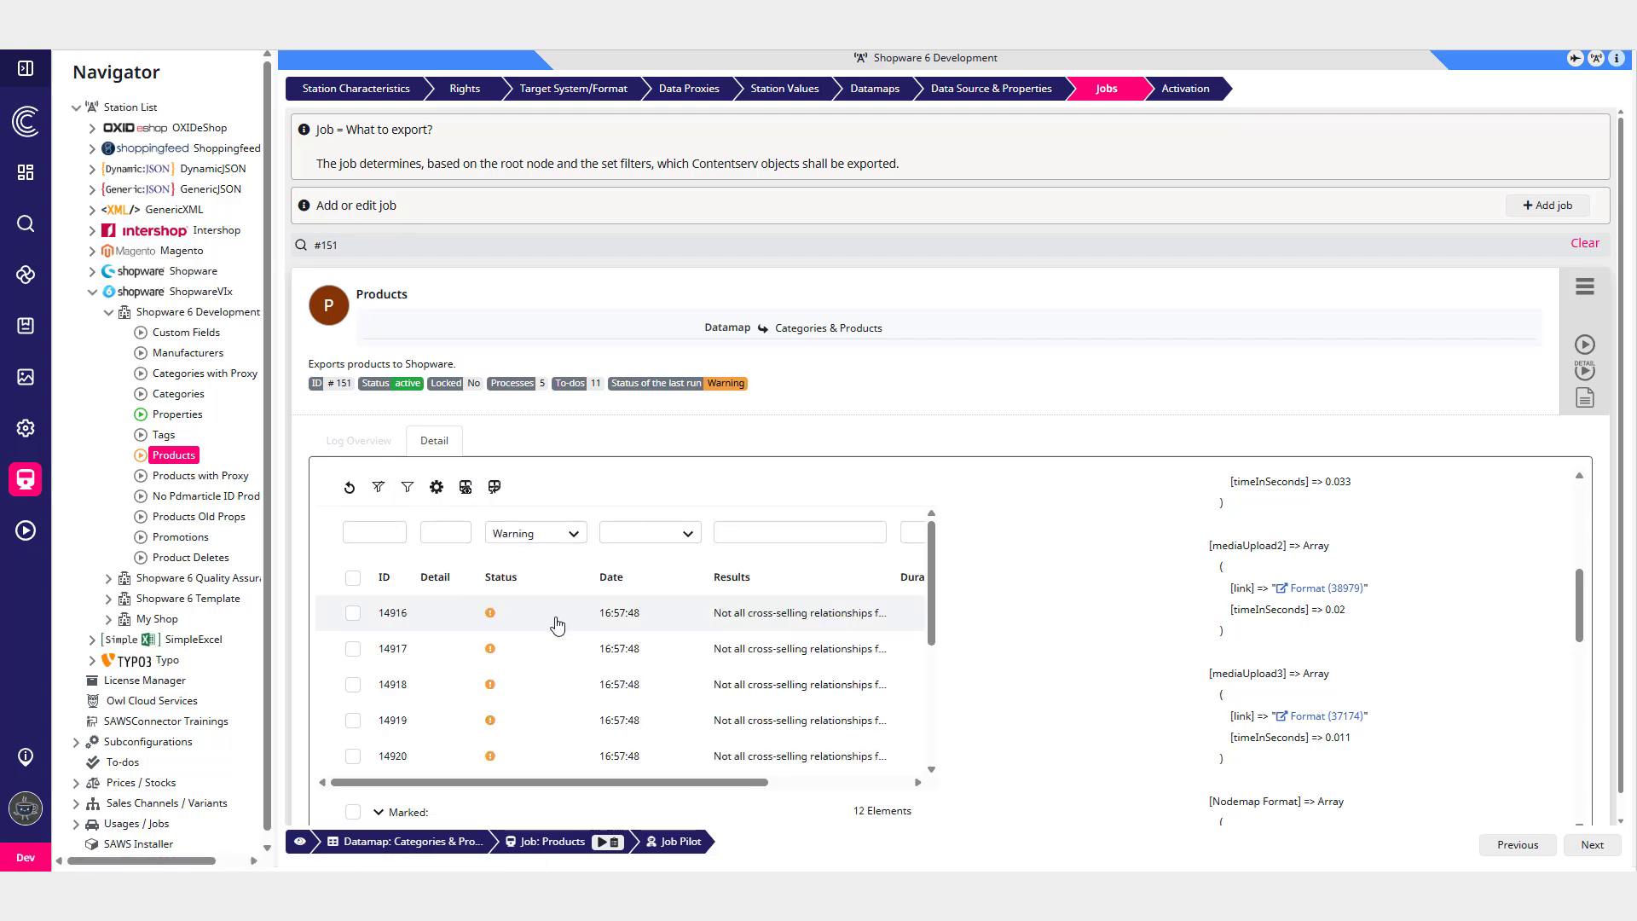
# - Inspect the individual warning entries and the final job-finished entry in the filtered log
pyautogui.click(583, 618)
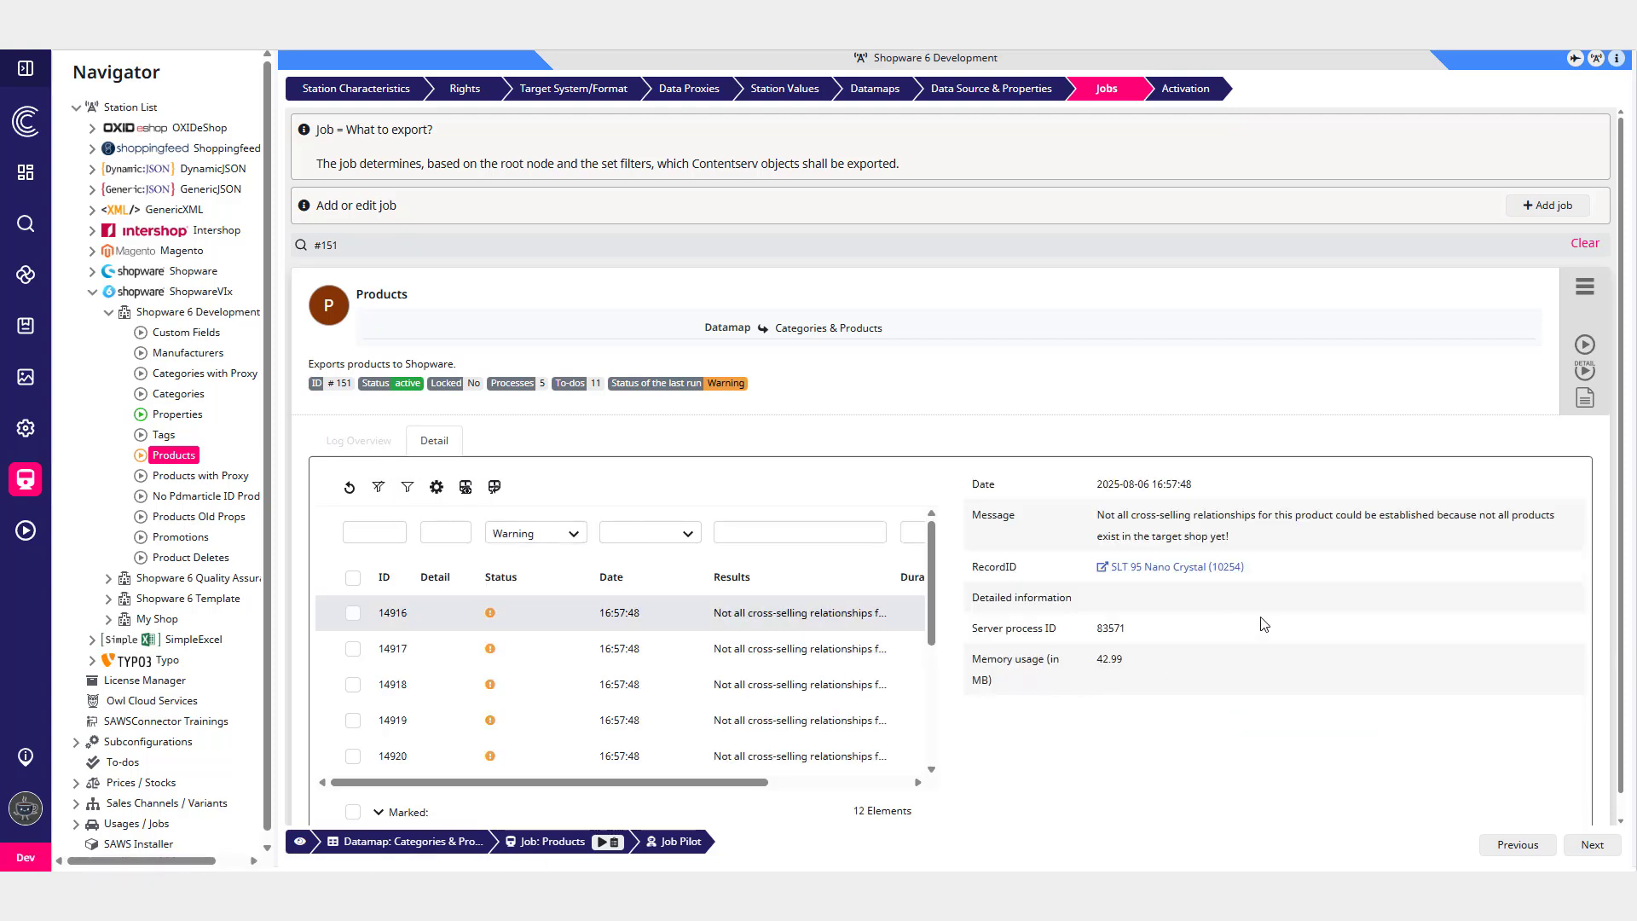
pyautogui.click(771, 649)
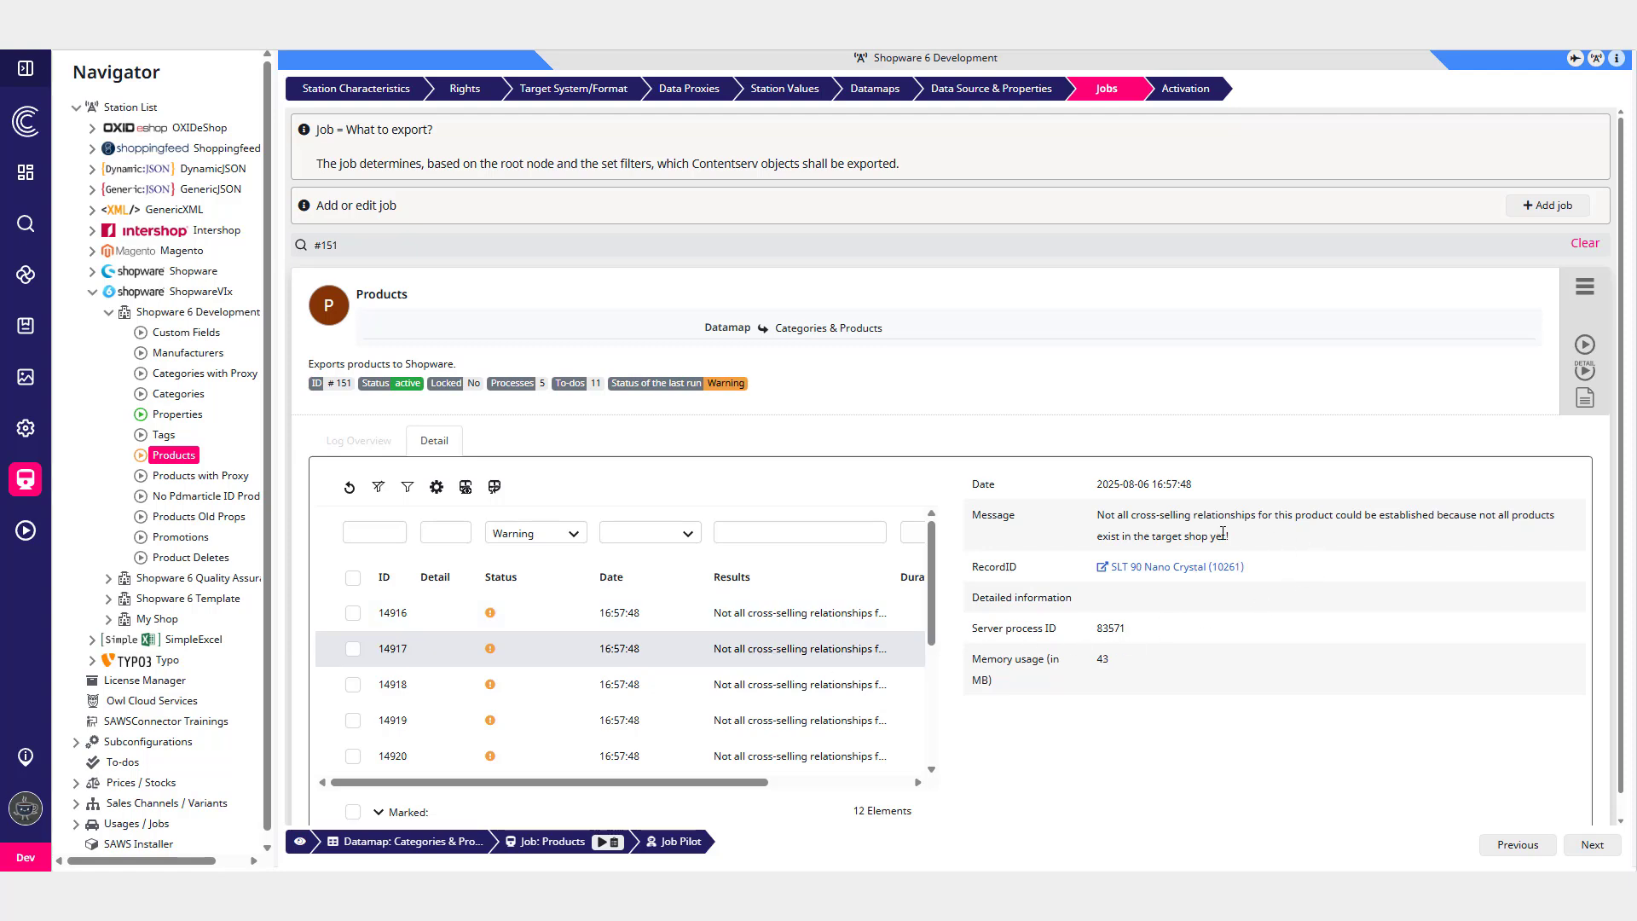
pyautogui.scroll(-5, 837, 655)
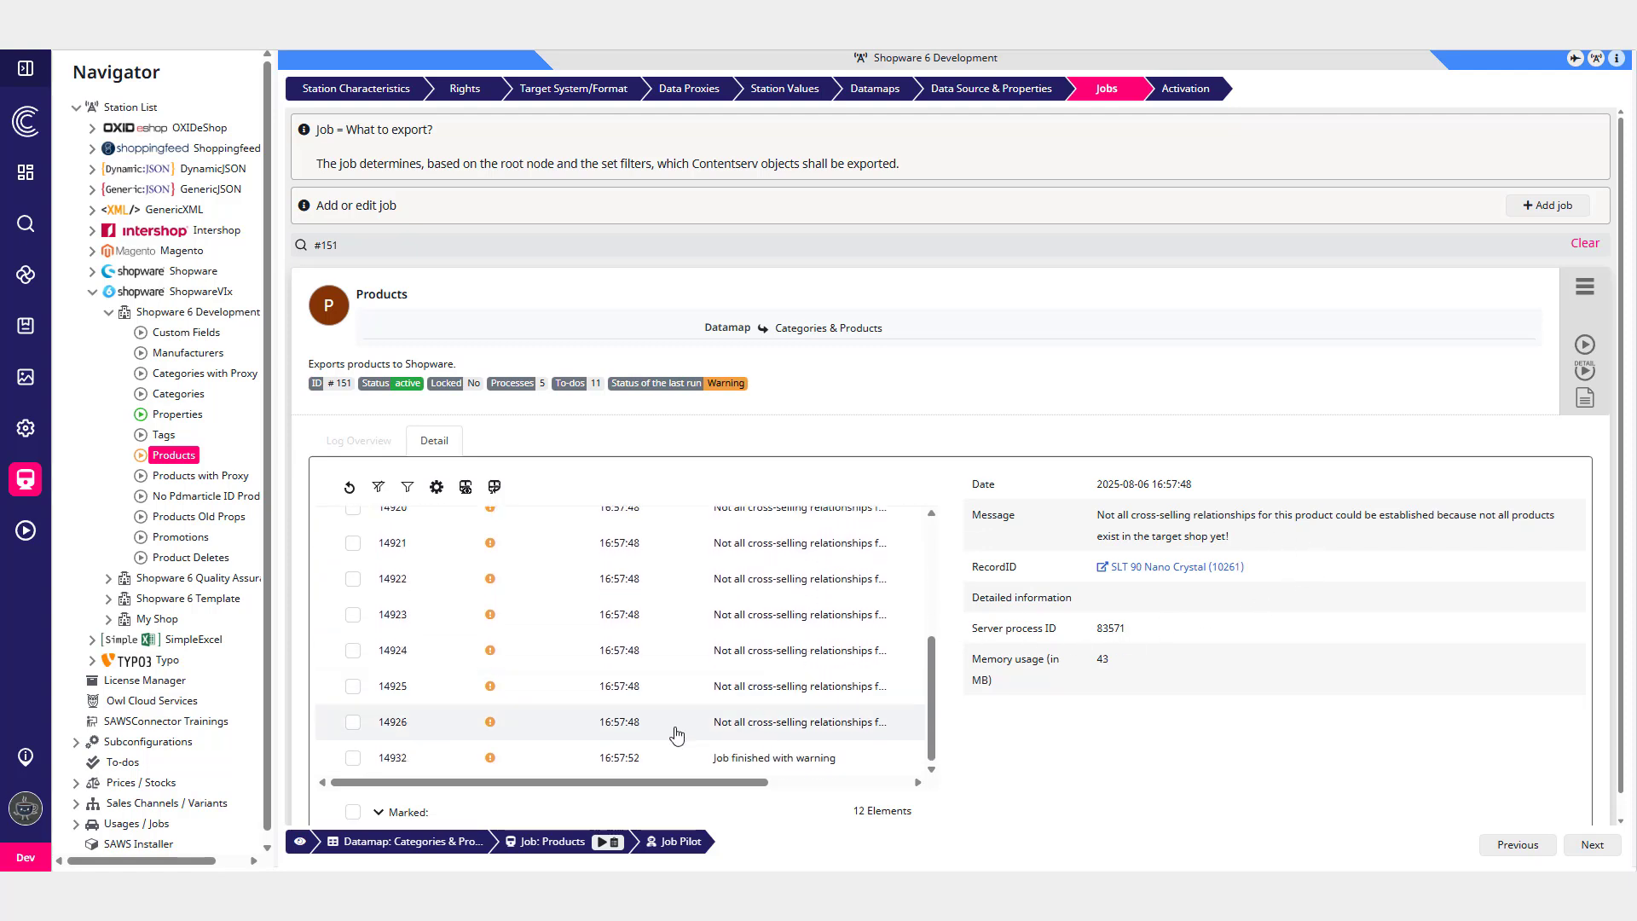
pyautogui.click(669, 759)
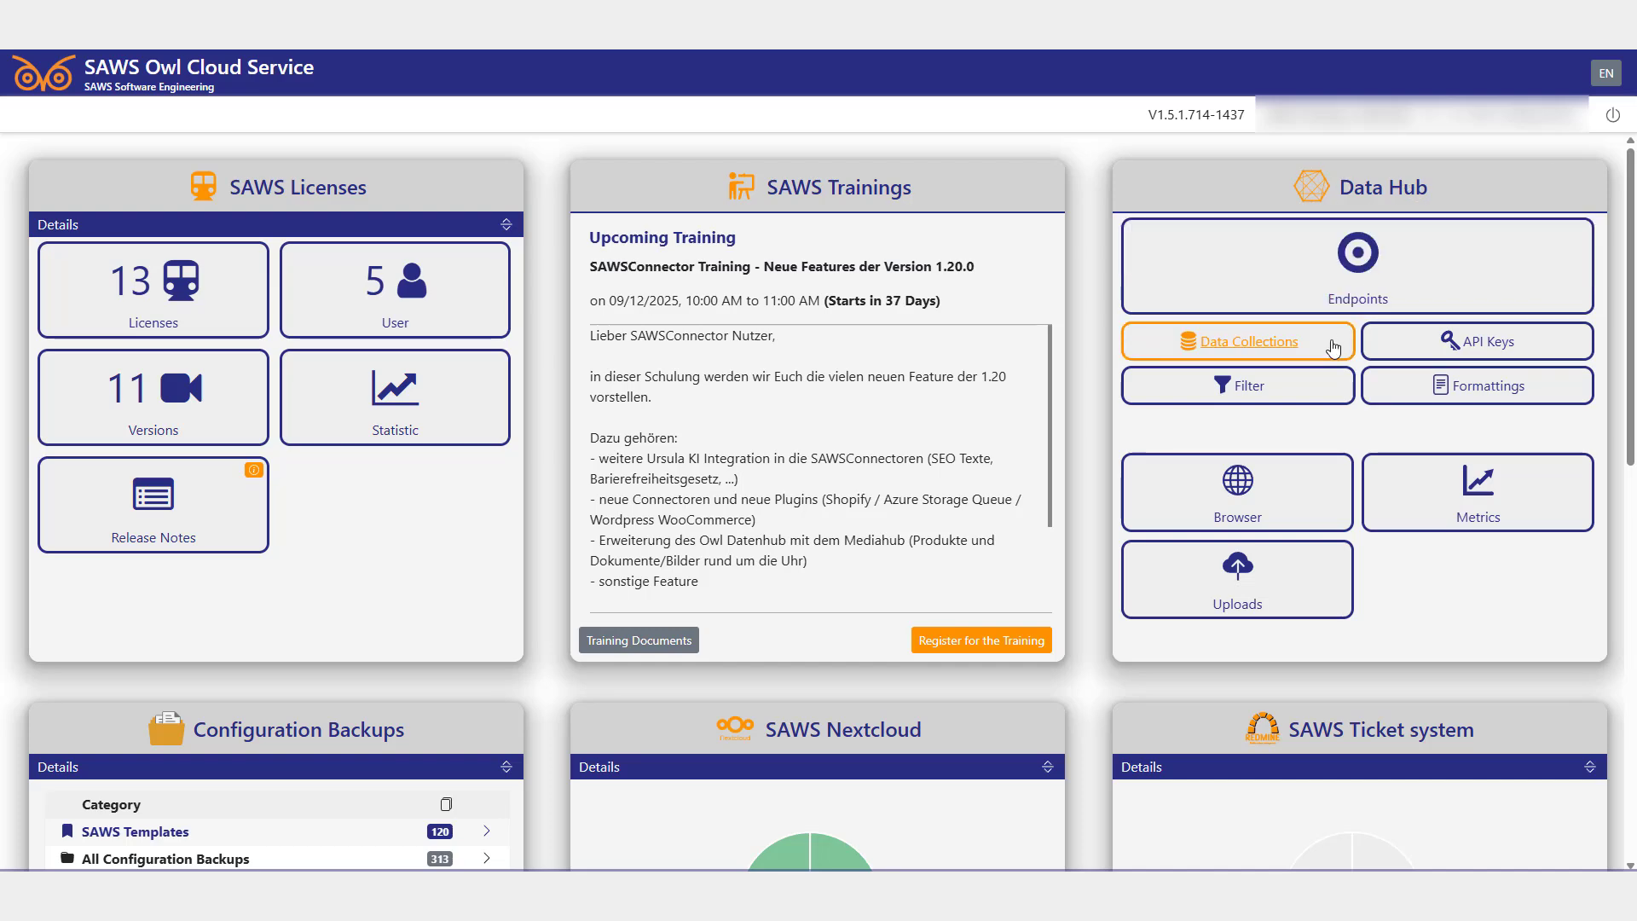
# - Open the shop-products data collection in the Owl Cloud Service and review its basic settings
pyautogui.click(1309, 347)
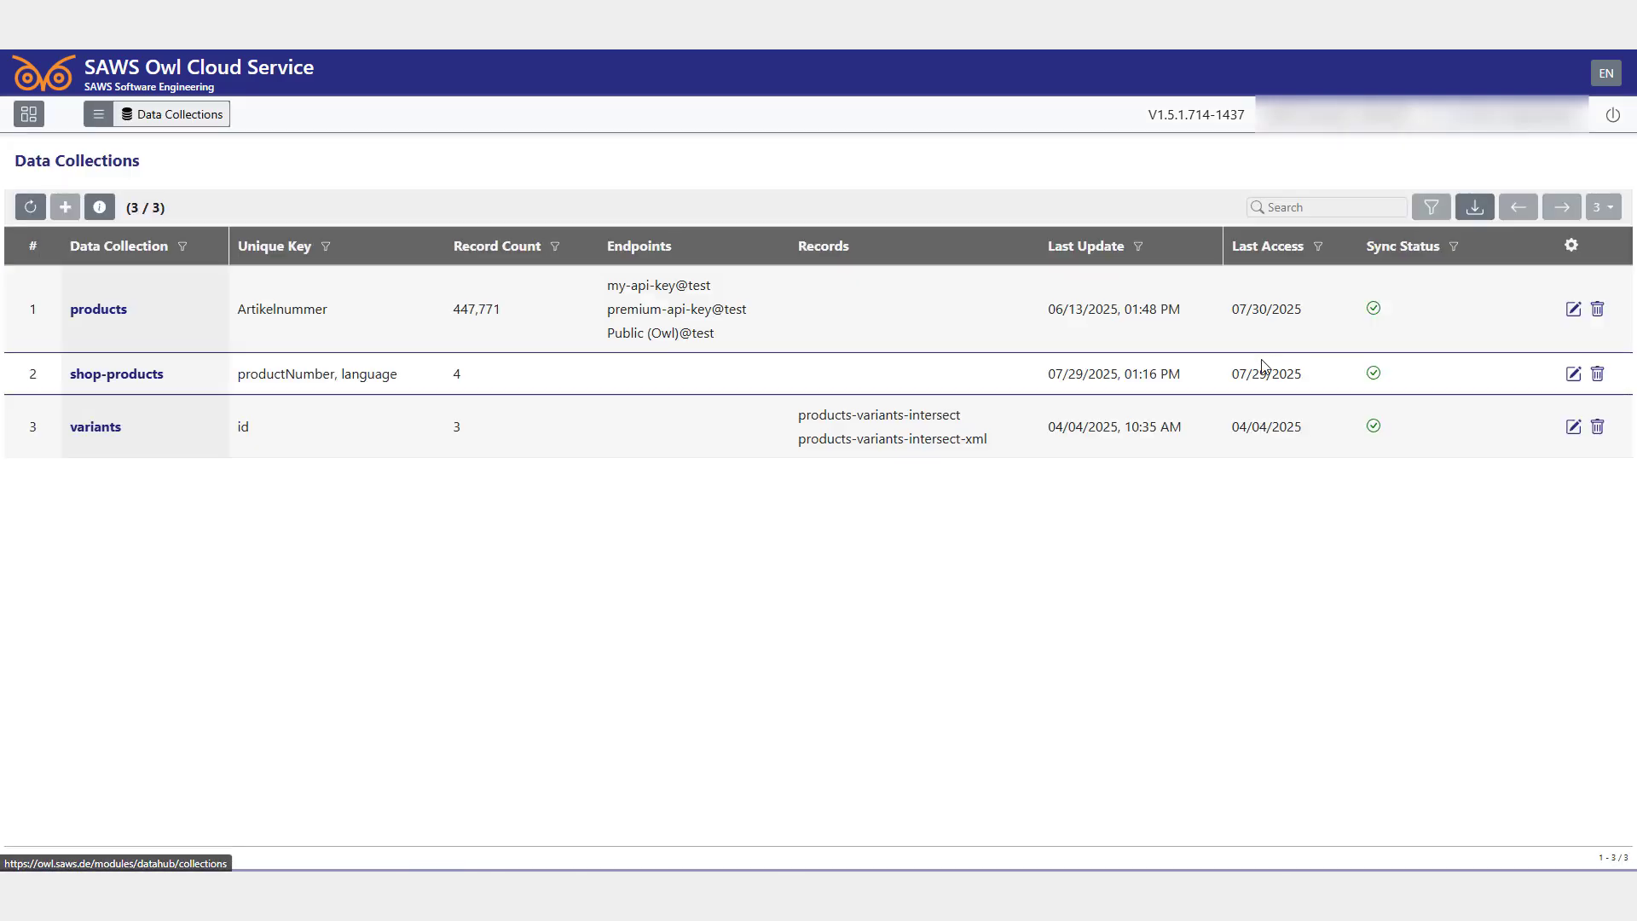
pyautogui.click(124, 377)
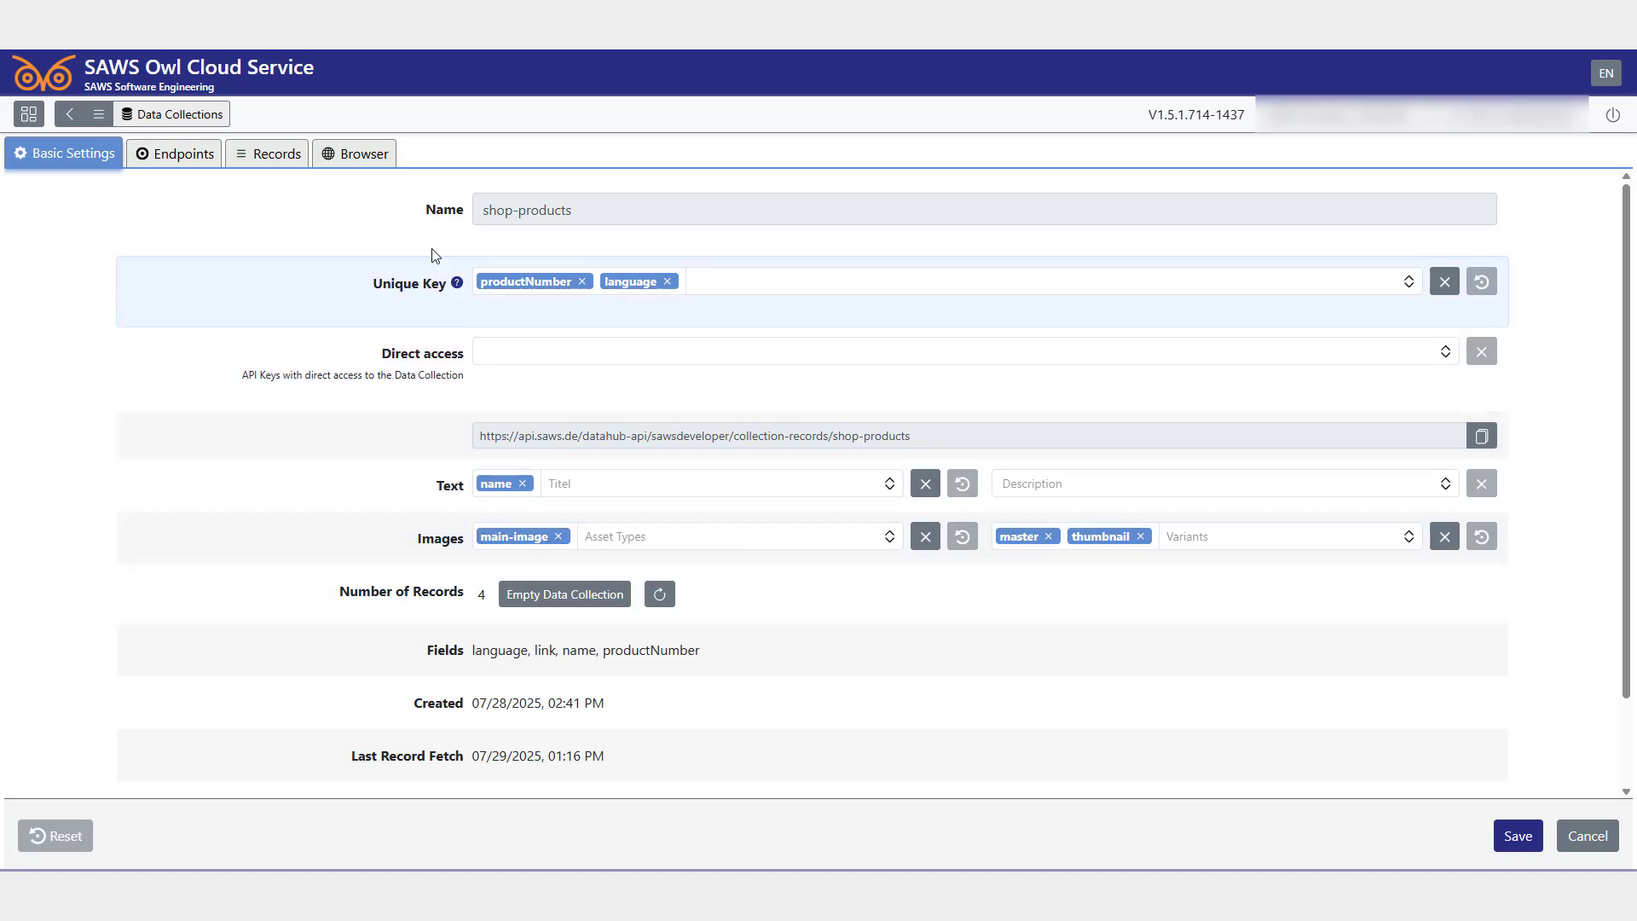
pyautogui.moveTo(417, 538); pyautogui.dragTo(461, 543)
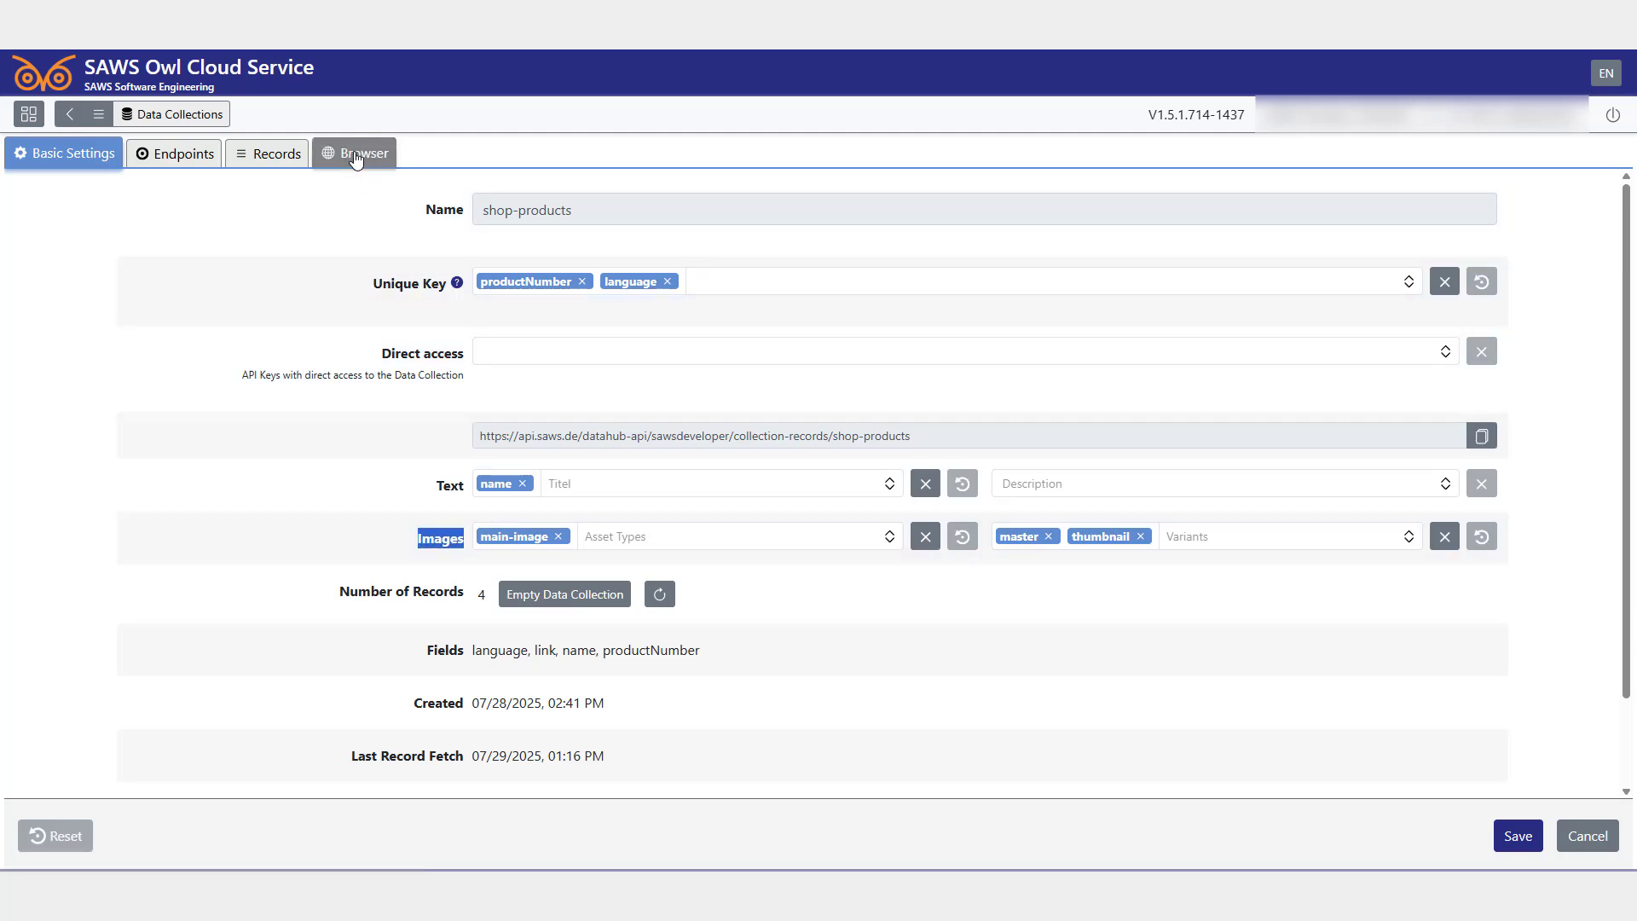
# - Browse the shop-products collection's records and view the first product's assets
pyautogui.click(355, 154)
pyautogui.click(1587, 832)
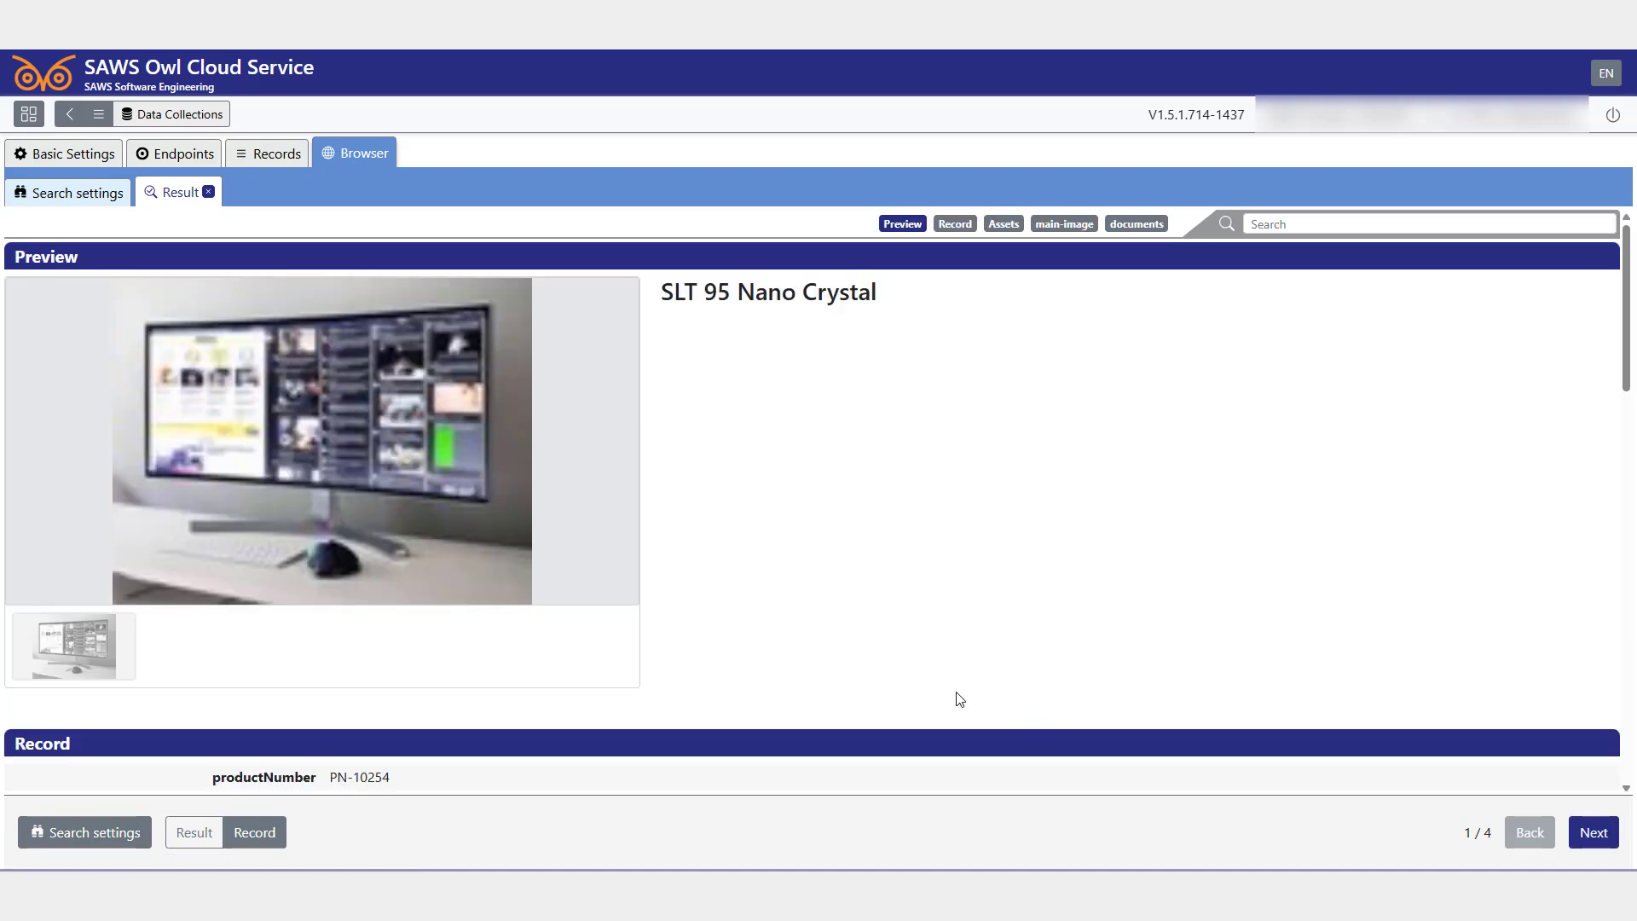
pyautogui.scroll(-8, 645, 473)
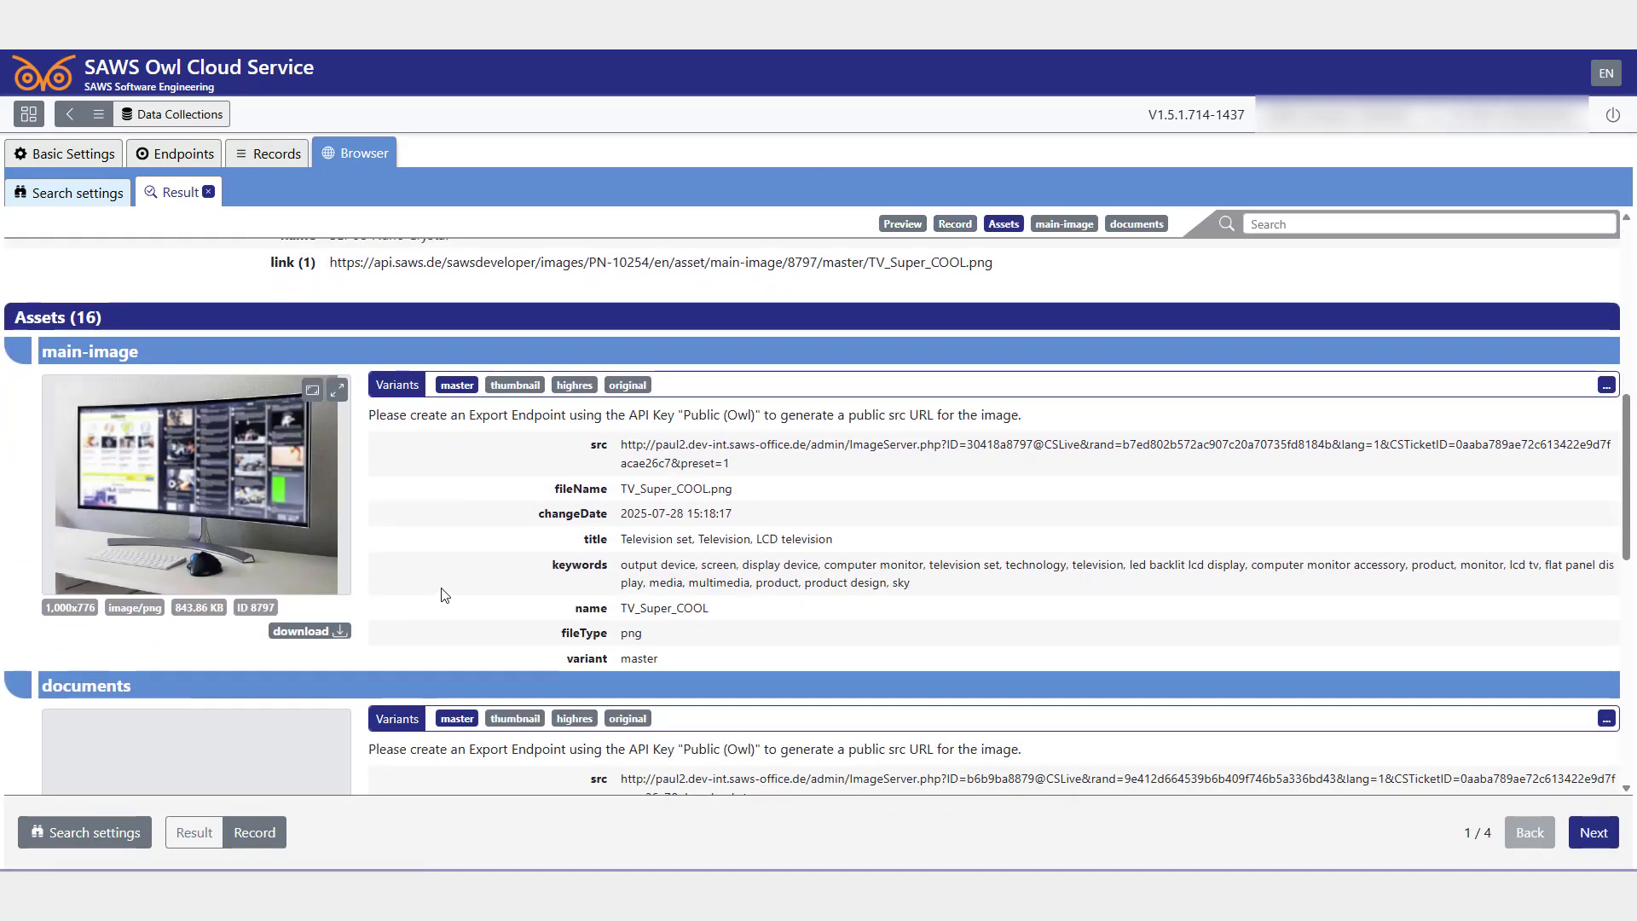
# - Scroll through the first product's main image and document asset details
pyautogui.scroll(-2, 444, 594)
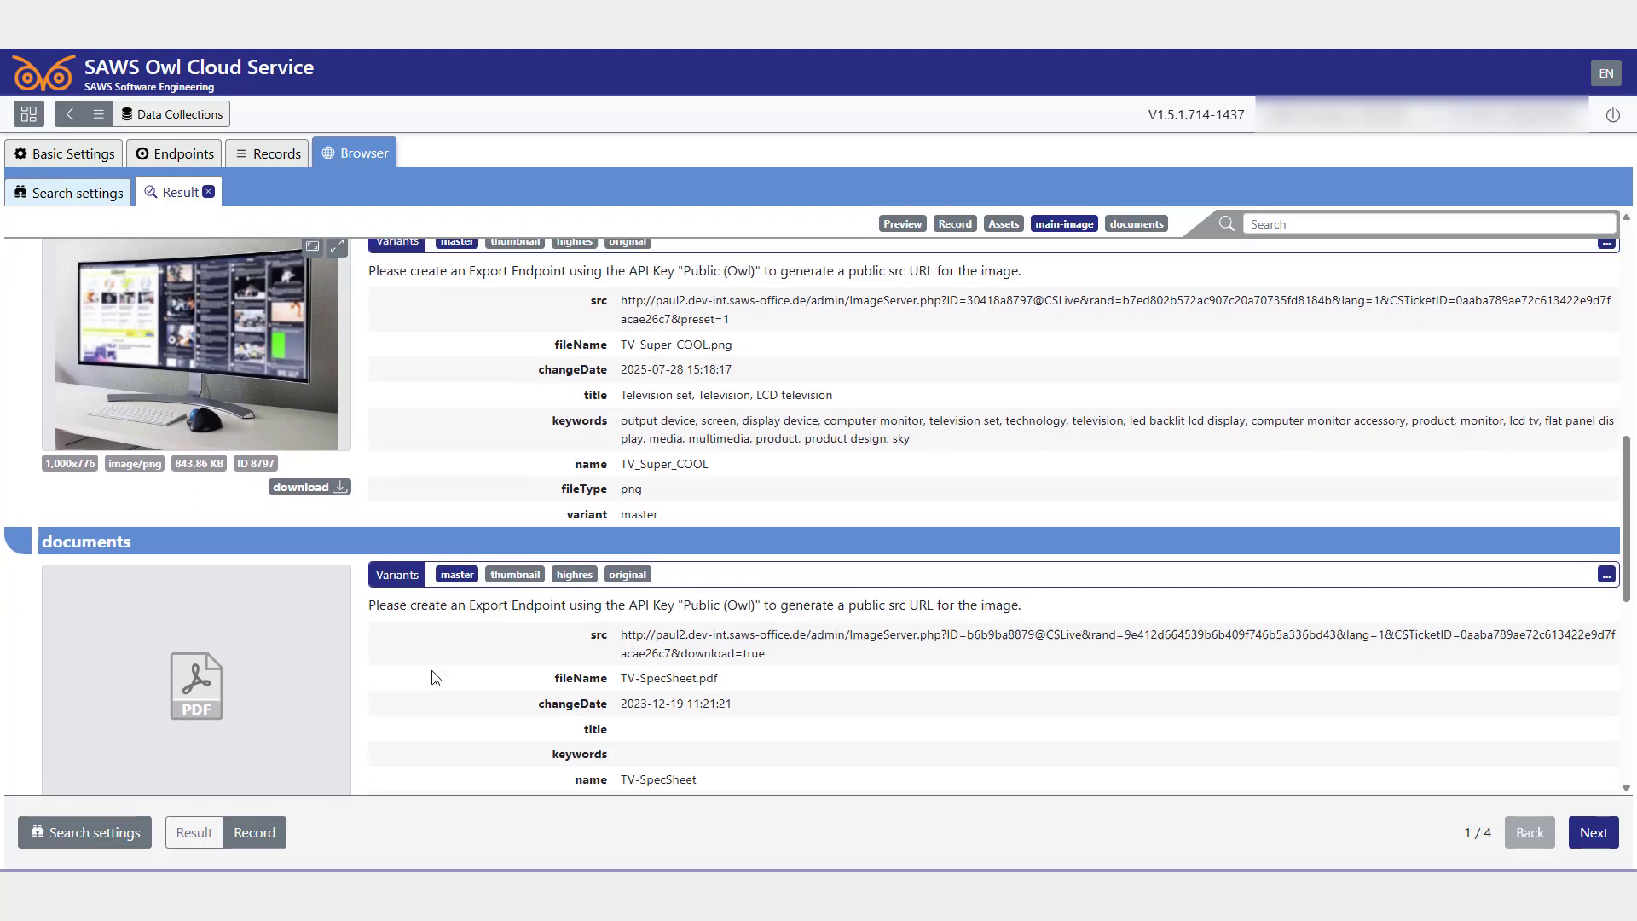
pyautogui.scroll(2, 435, 678)
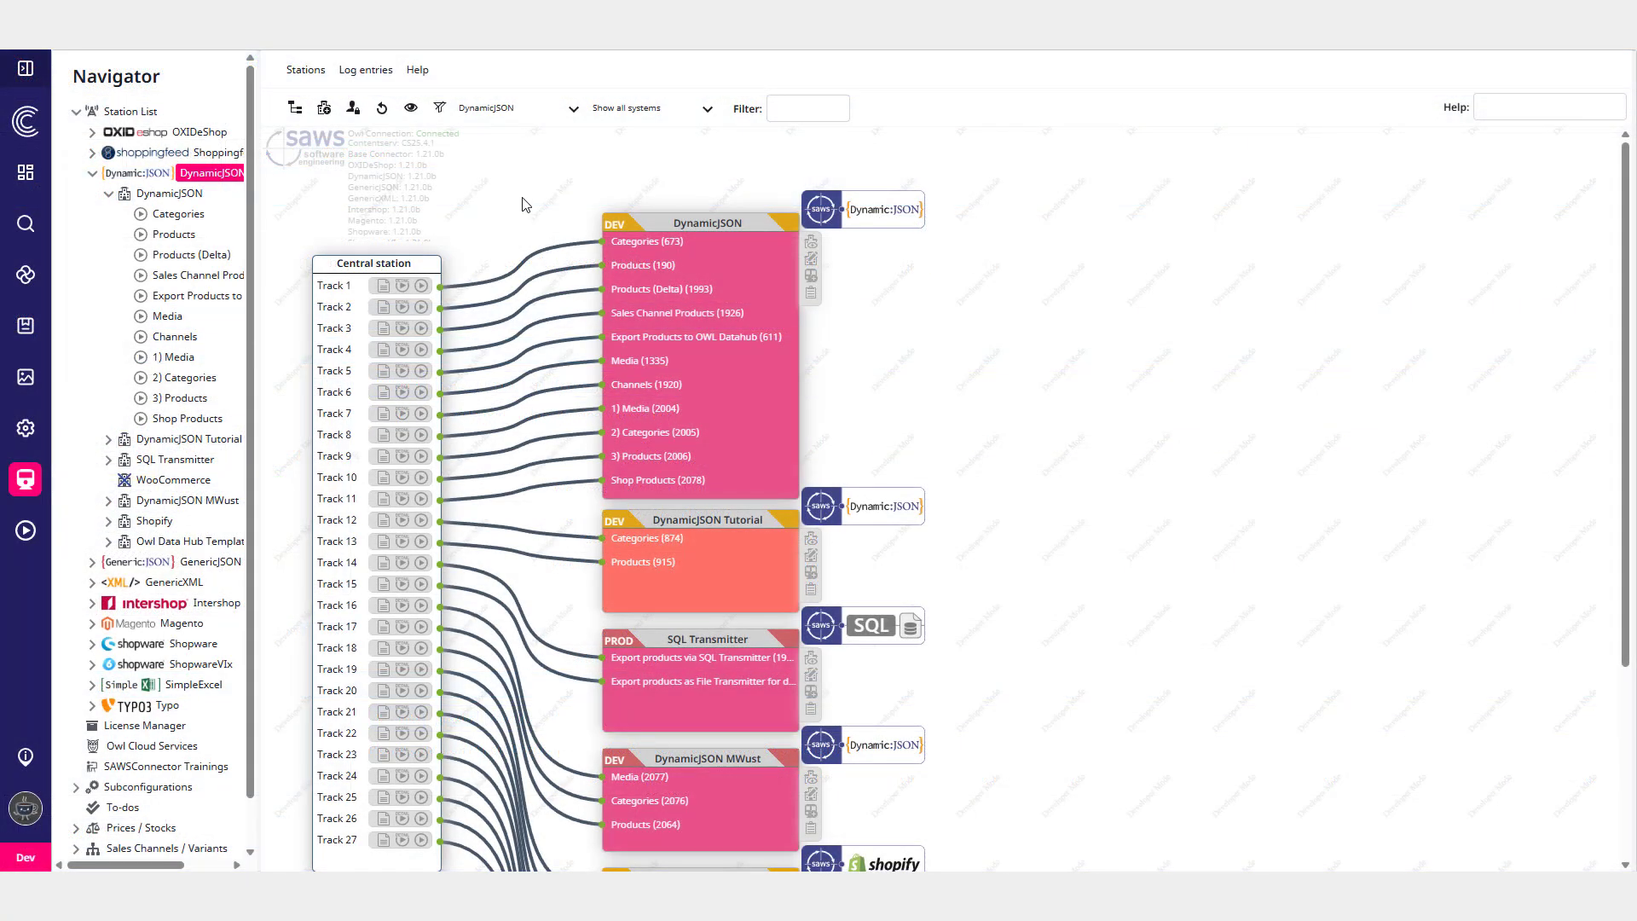
# - Open the DynamicJSON station's Owl Data Hub transmitter and inspect its endpoint table with products and assets collections
pyautogui.rightClick(147, 197)
pyautogui.click(204, 239)
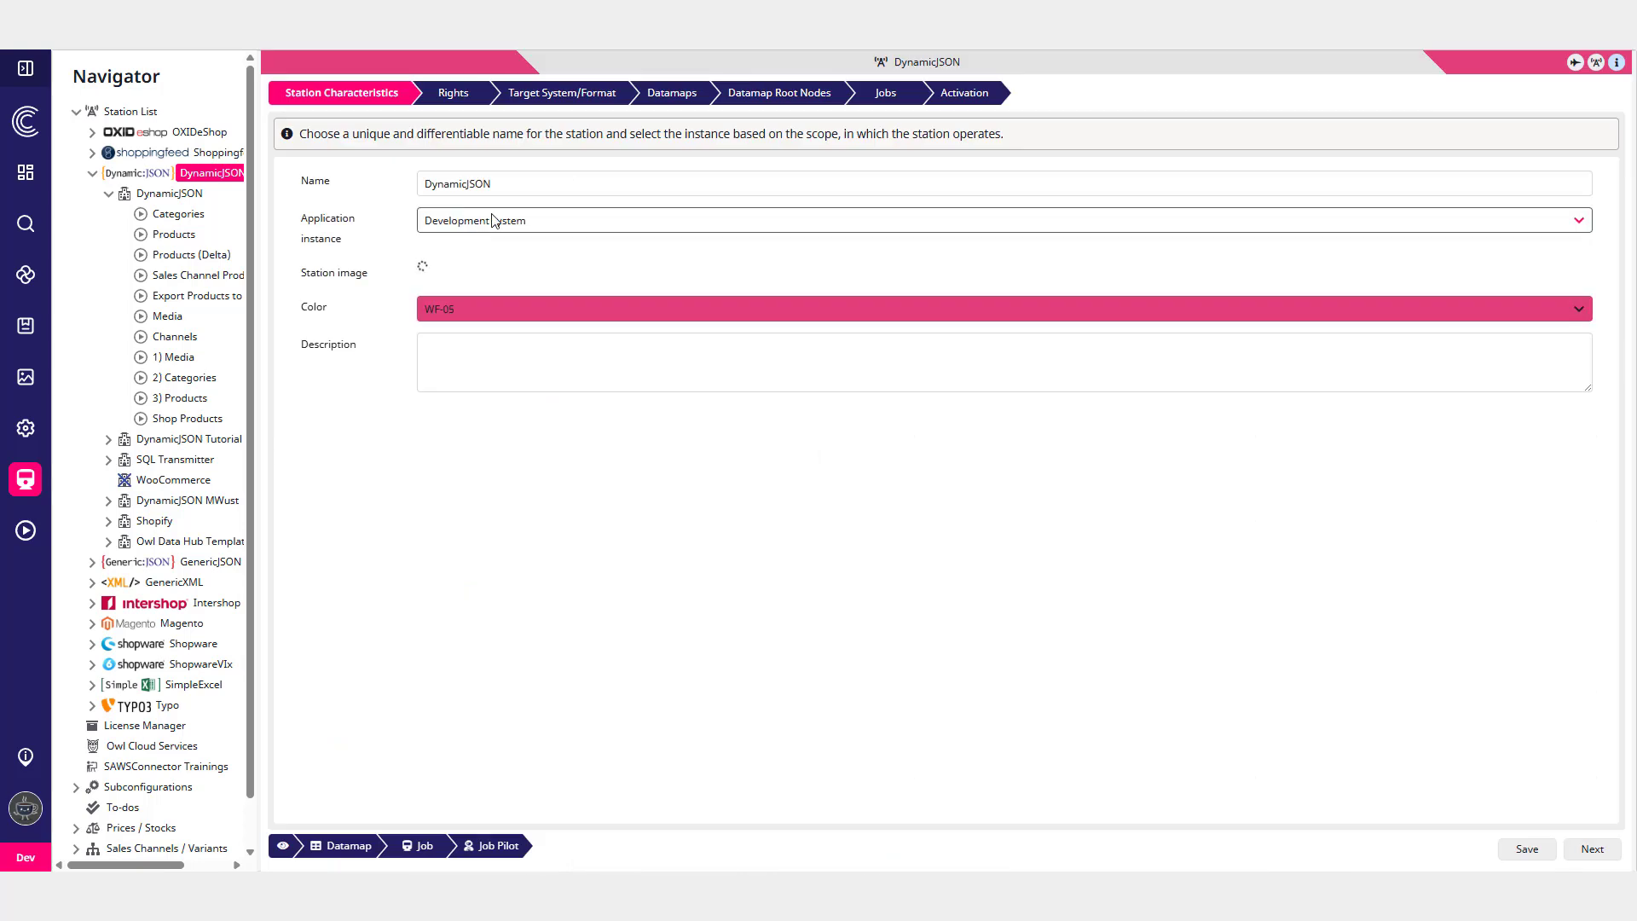
pyautogui.click(562, 96)
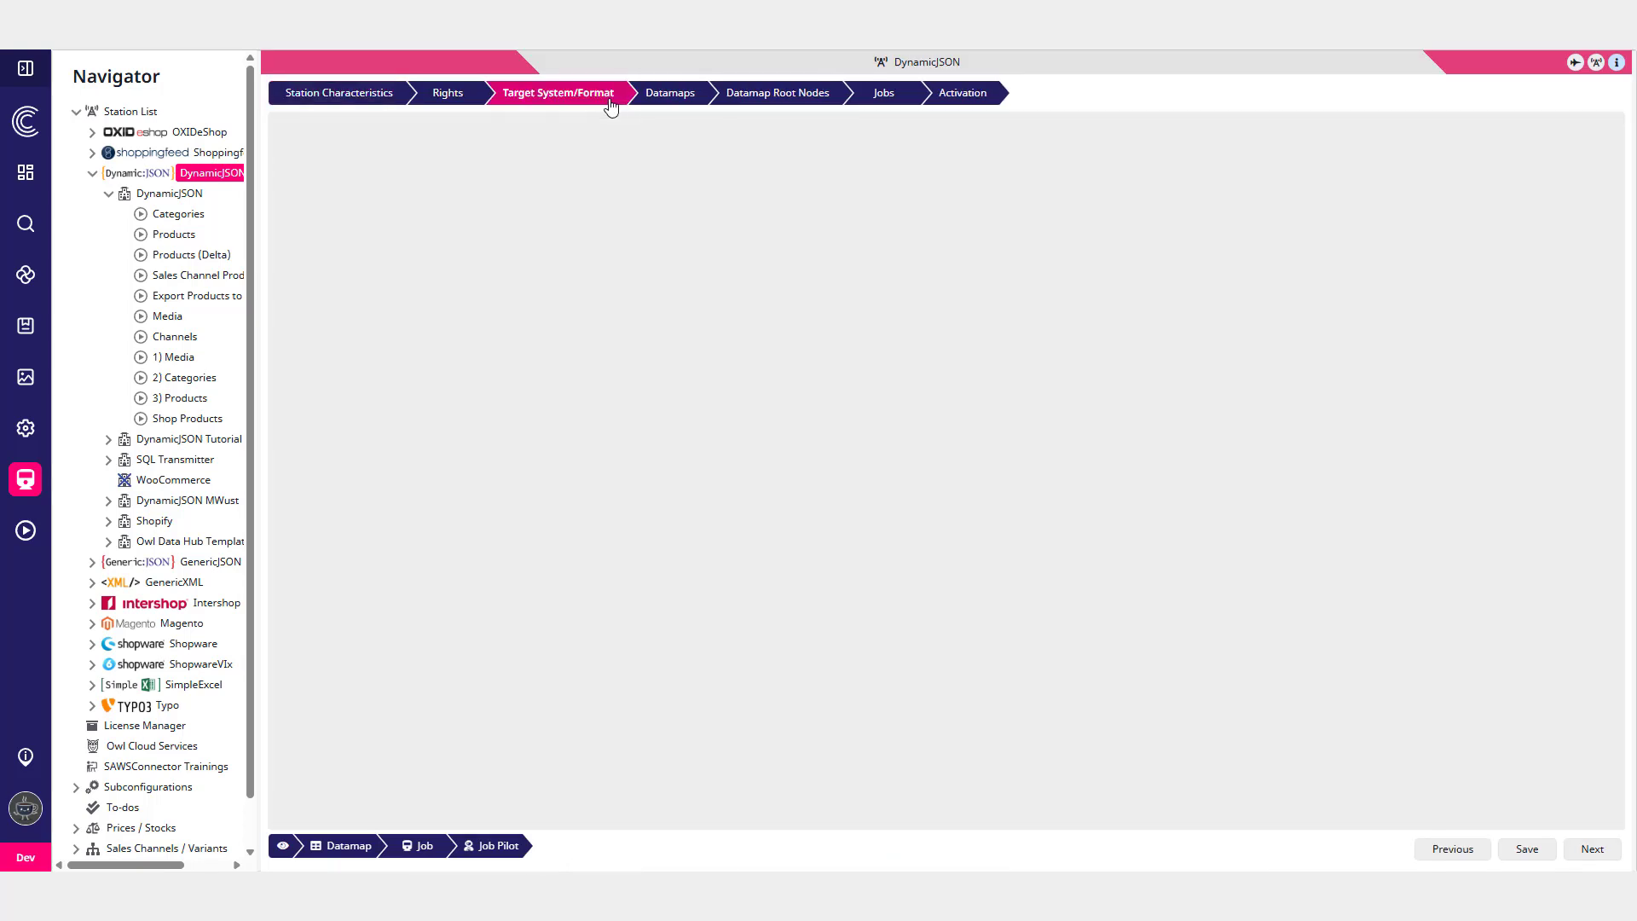
pyautogui.scroll(-4, 541, 401)
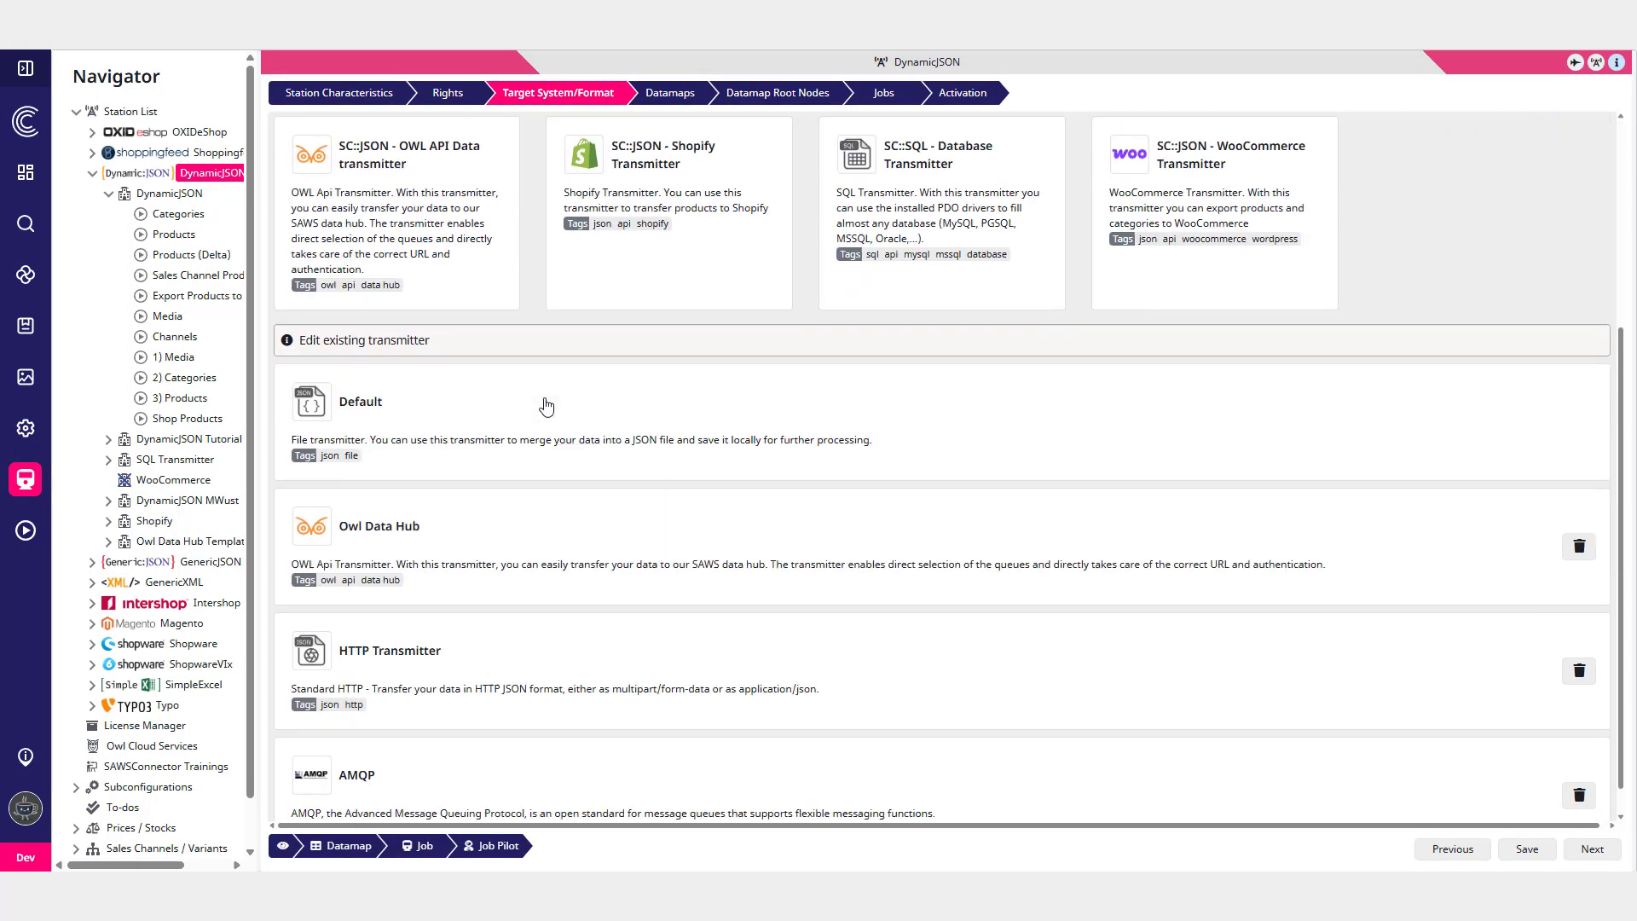
pyautogui.click(446, 497)
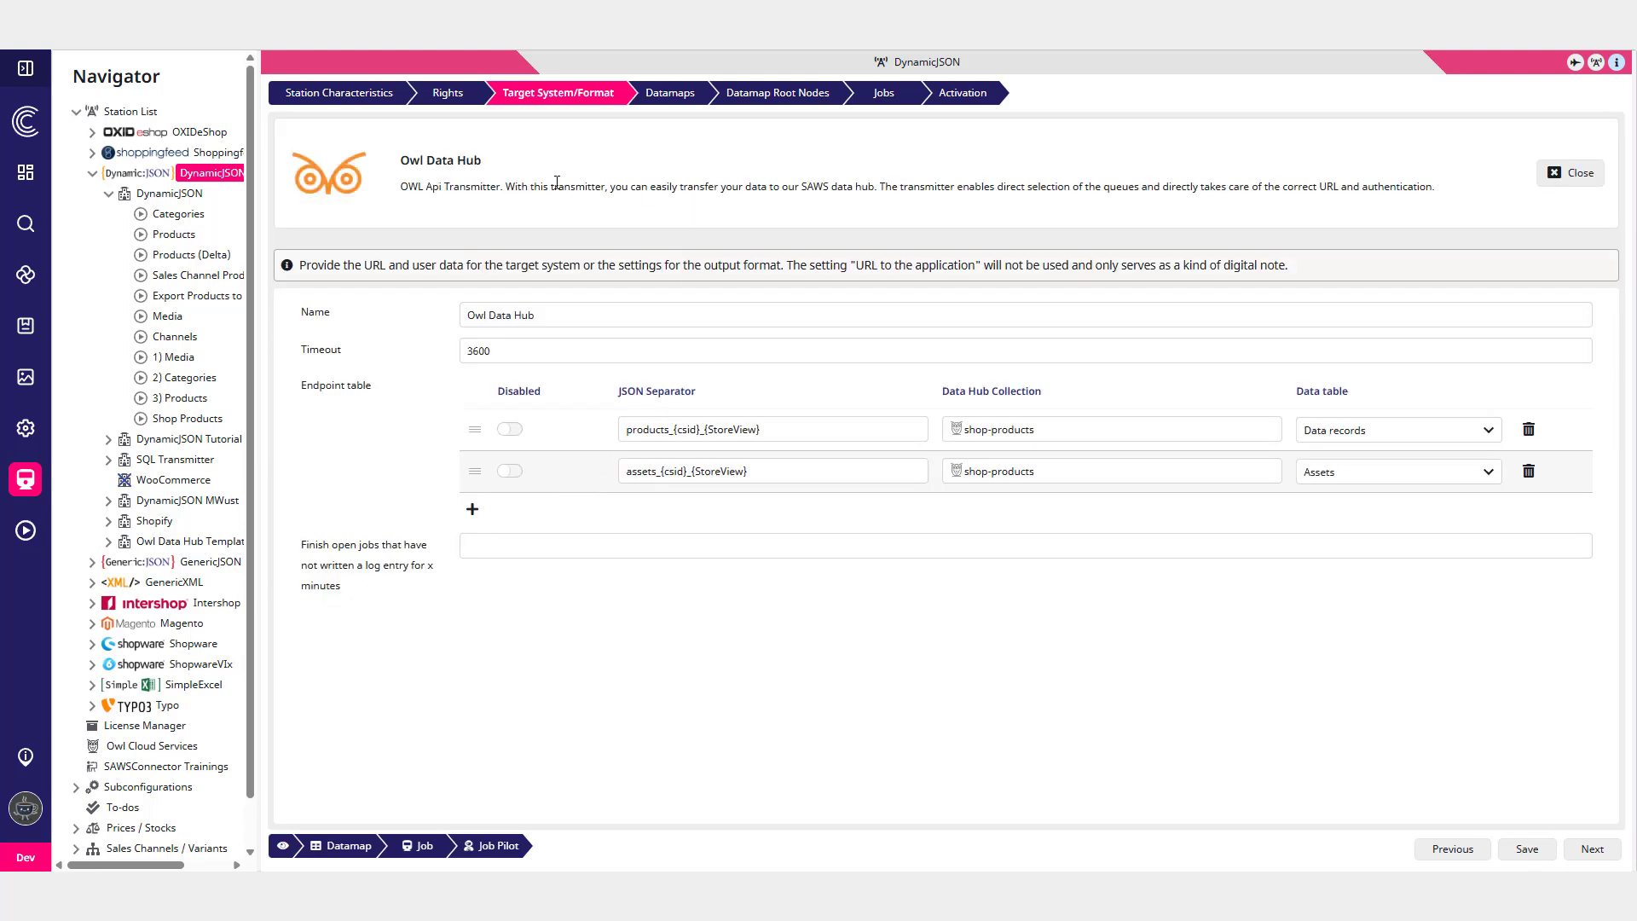
pyautogui.click(1328, 473)
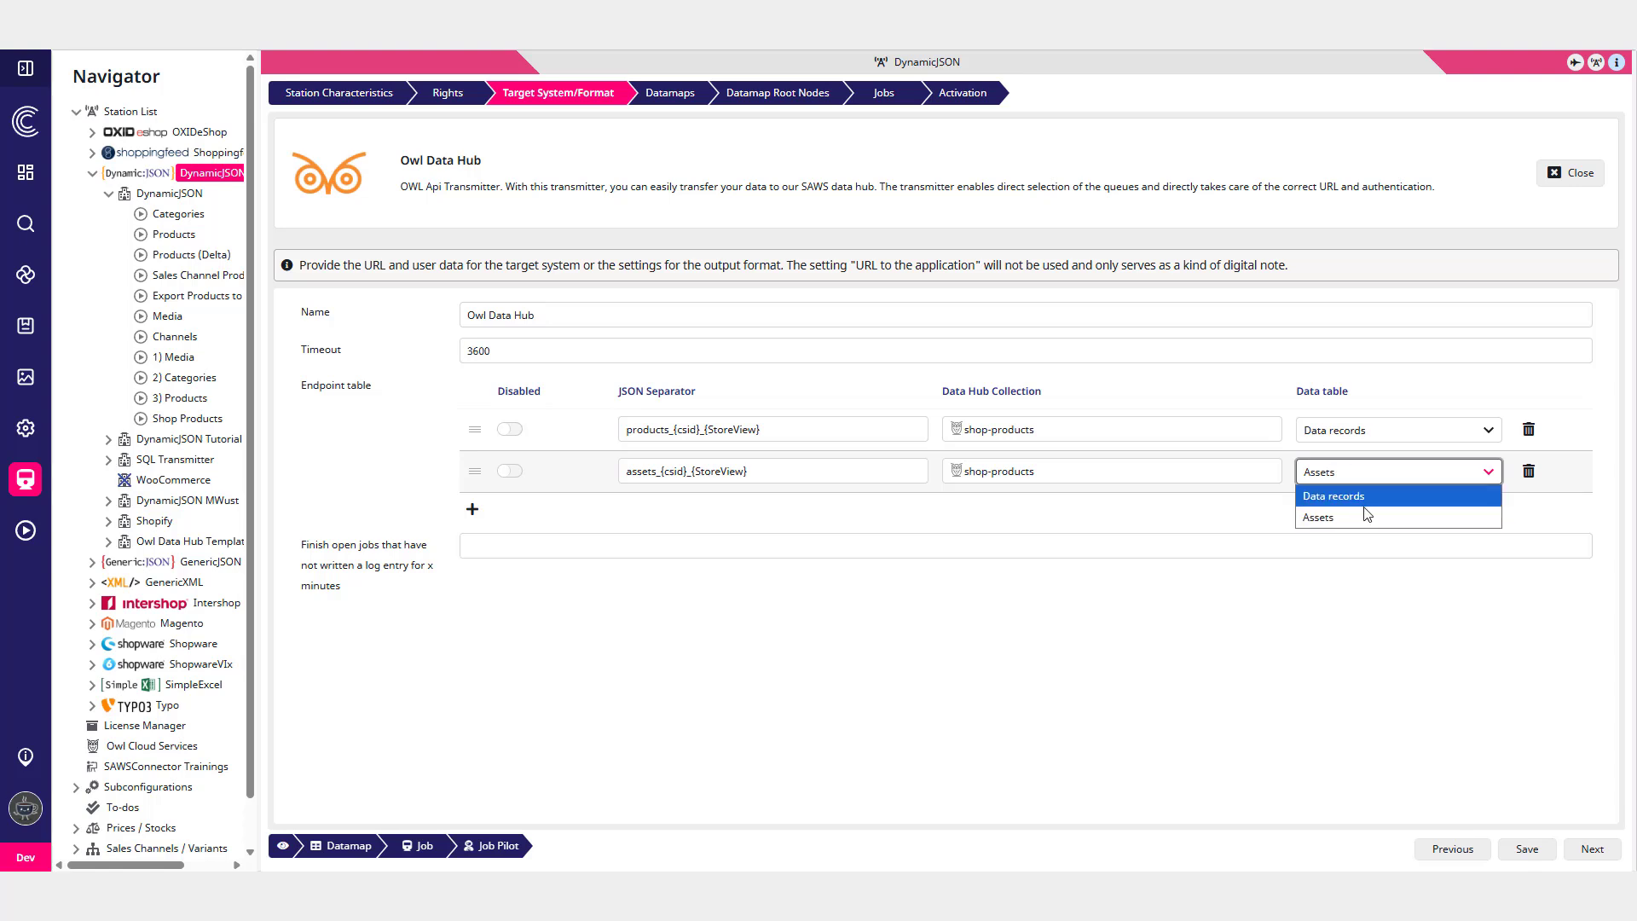
pyautogui.click(1157, 513)
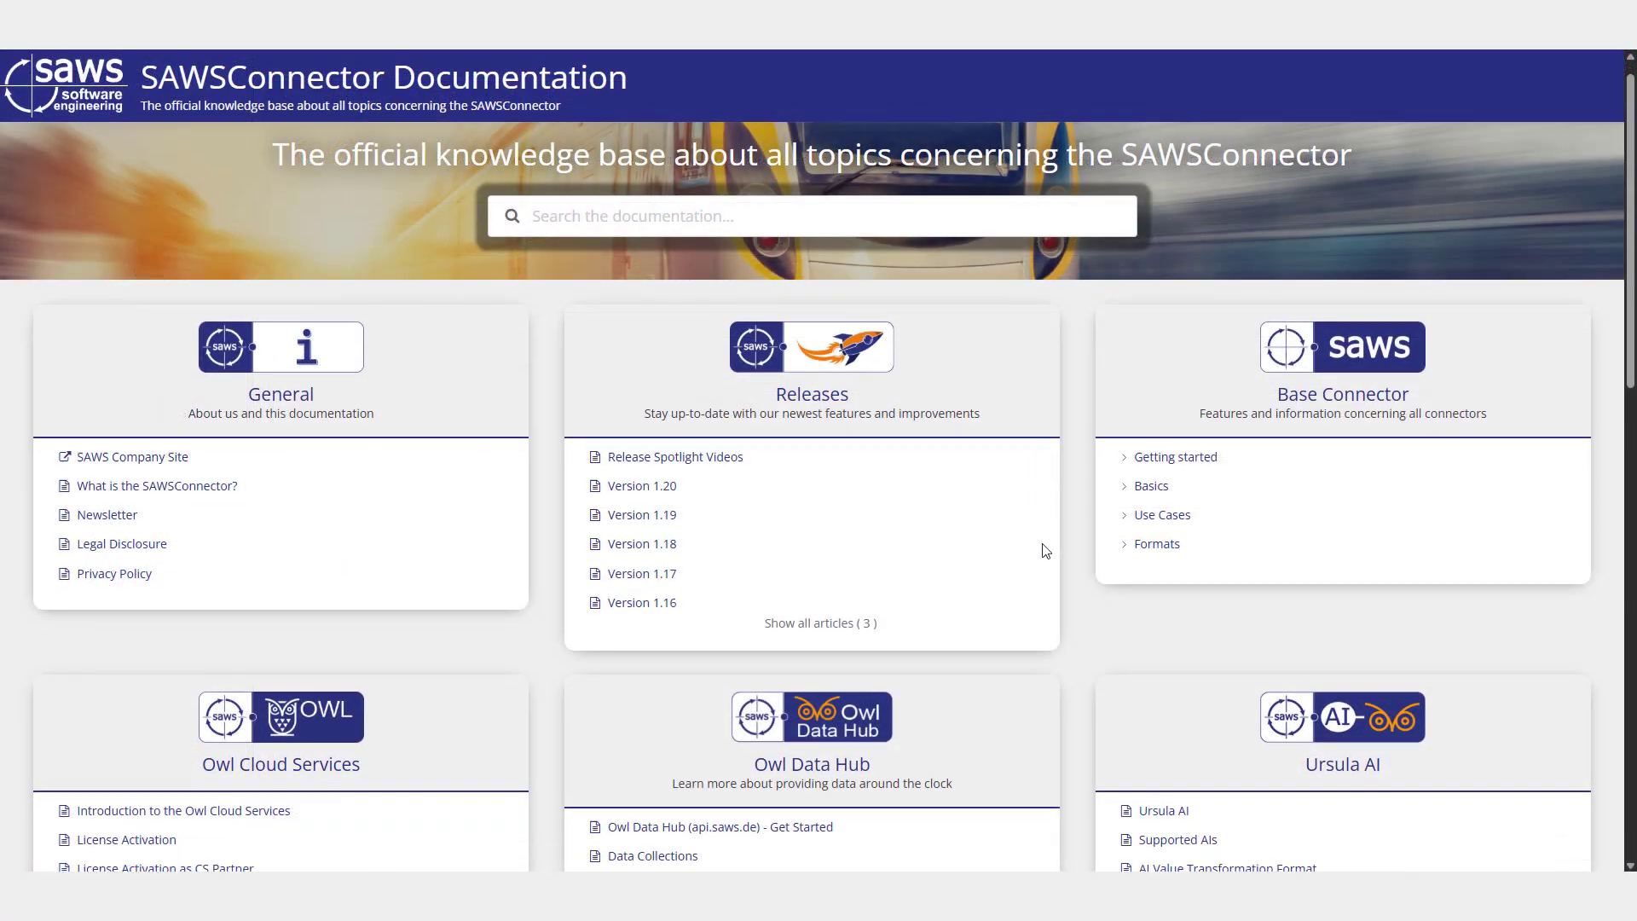
pyautogui.scroll(-3, 1038, 552)
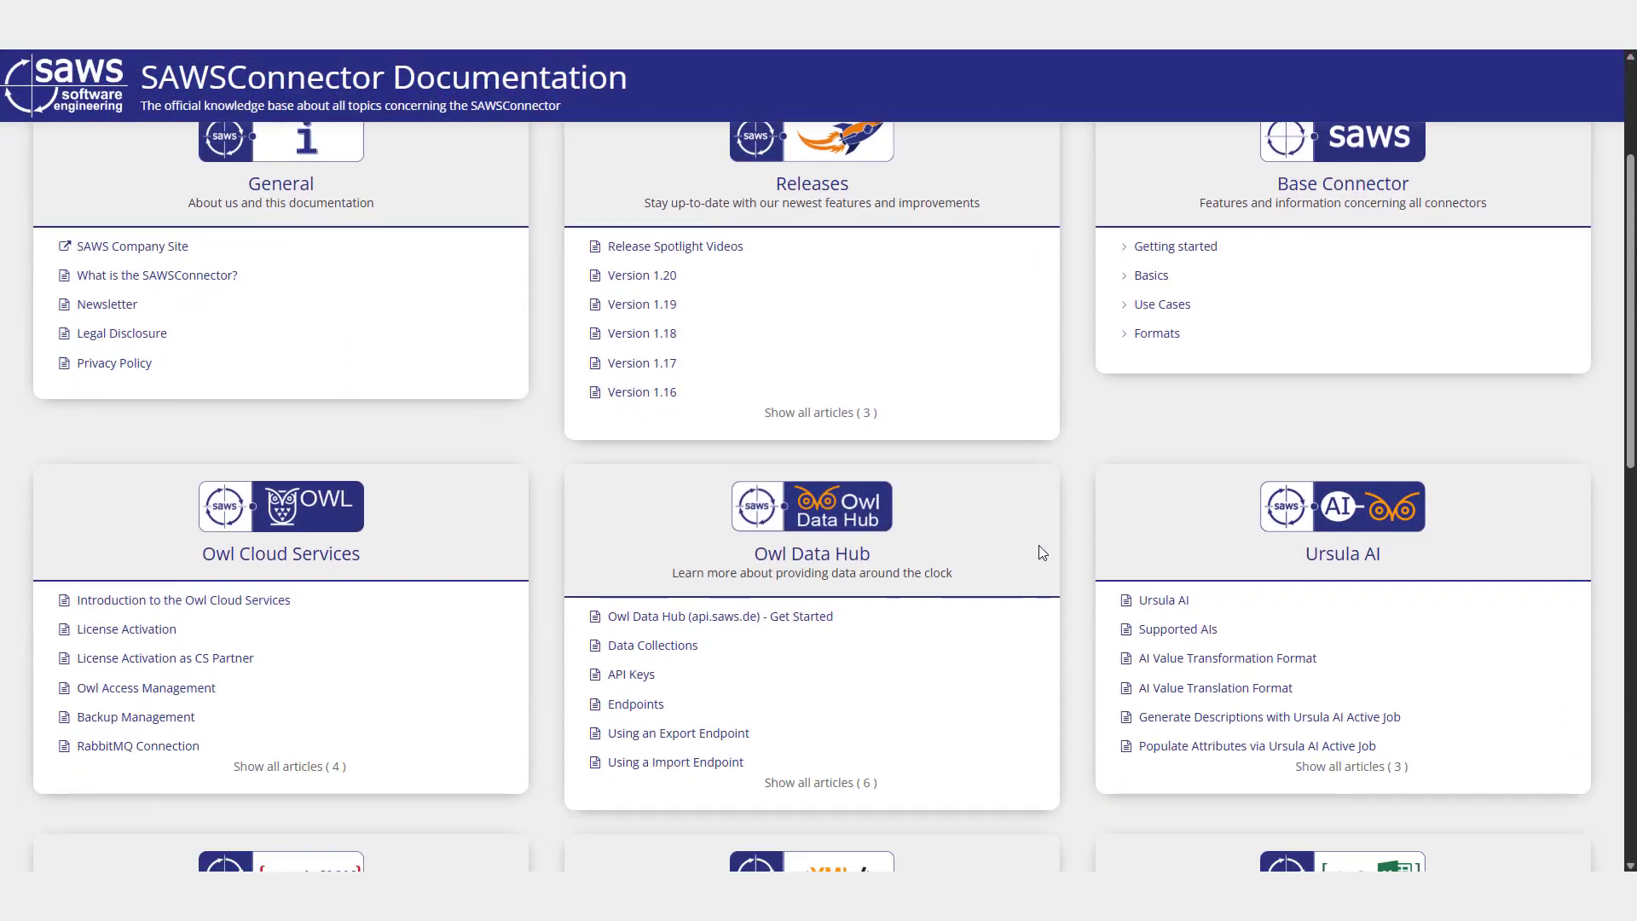
# - Open the Owl Data Hub (api.saws.de) Get Started article in the SAWSConnector documentation
pyautogui.scroll(-1, 1042, 553)
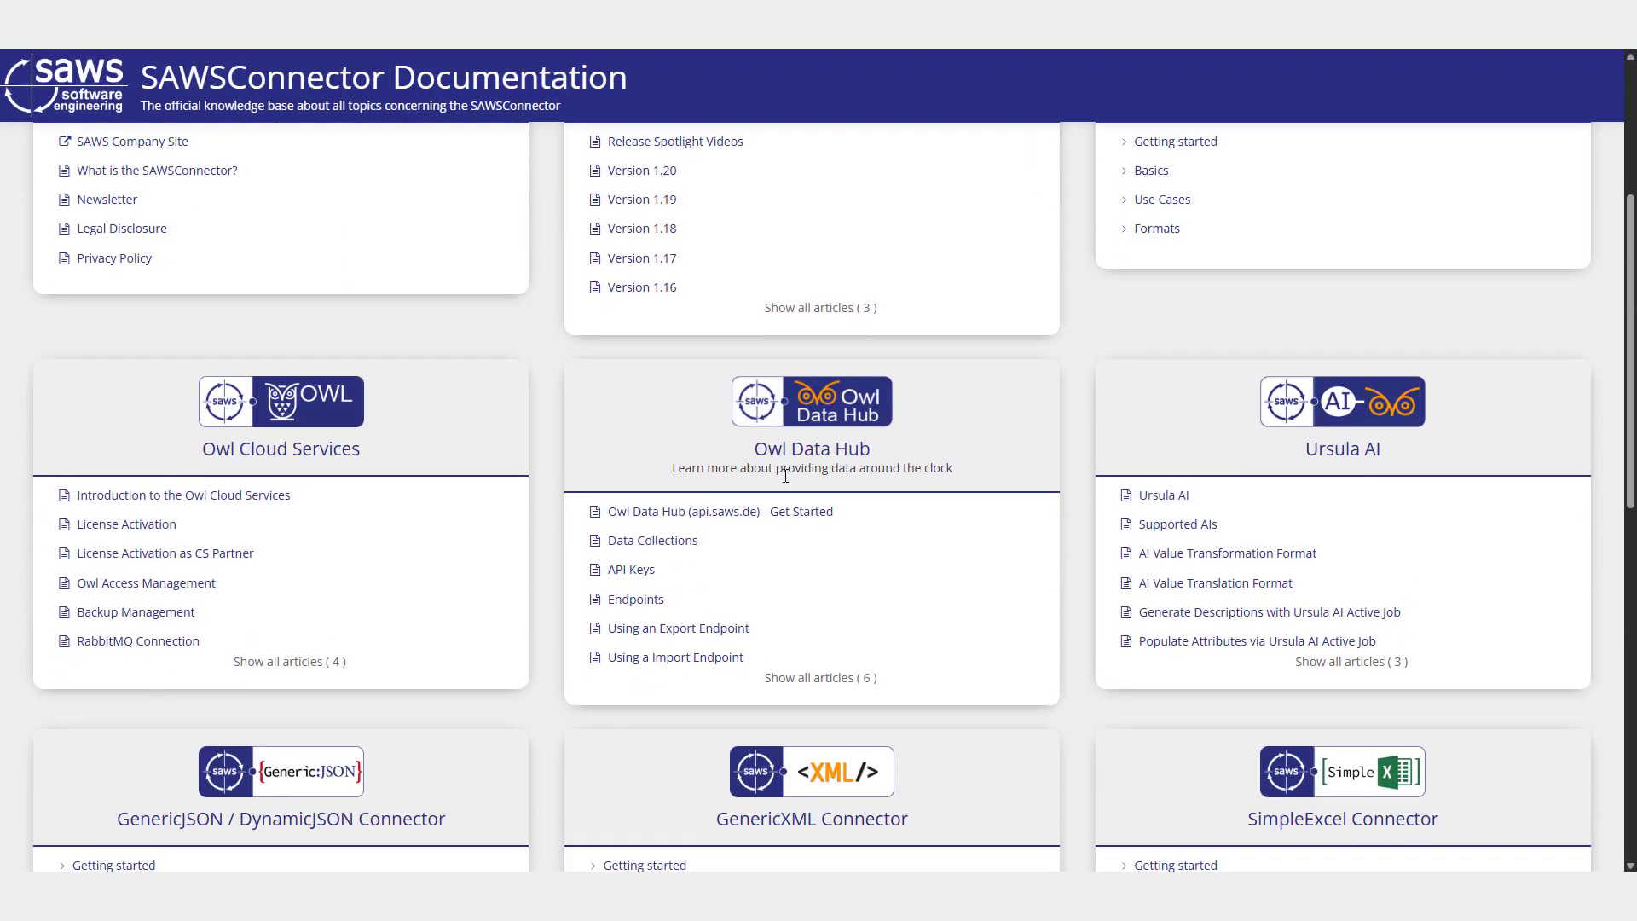
pyautogui.click(761, 515)
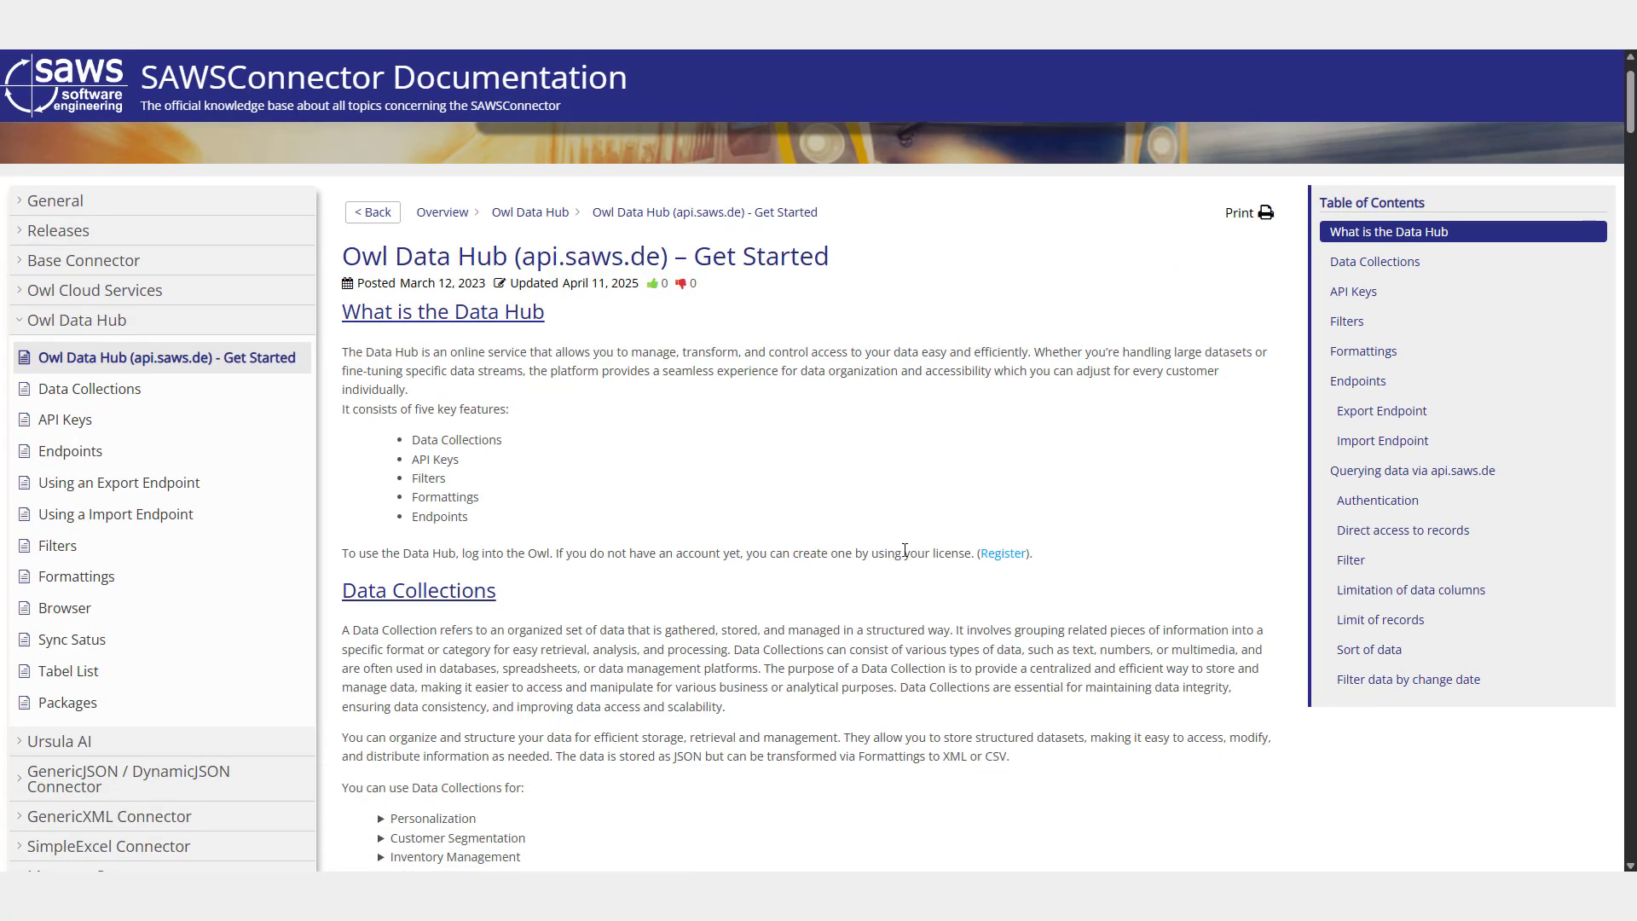
pyautogui.middleClick(905, 551)
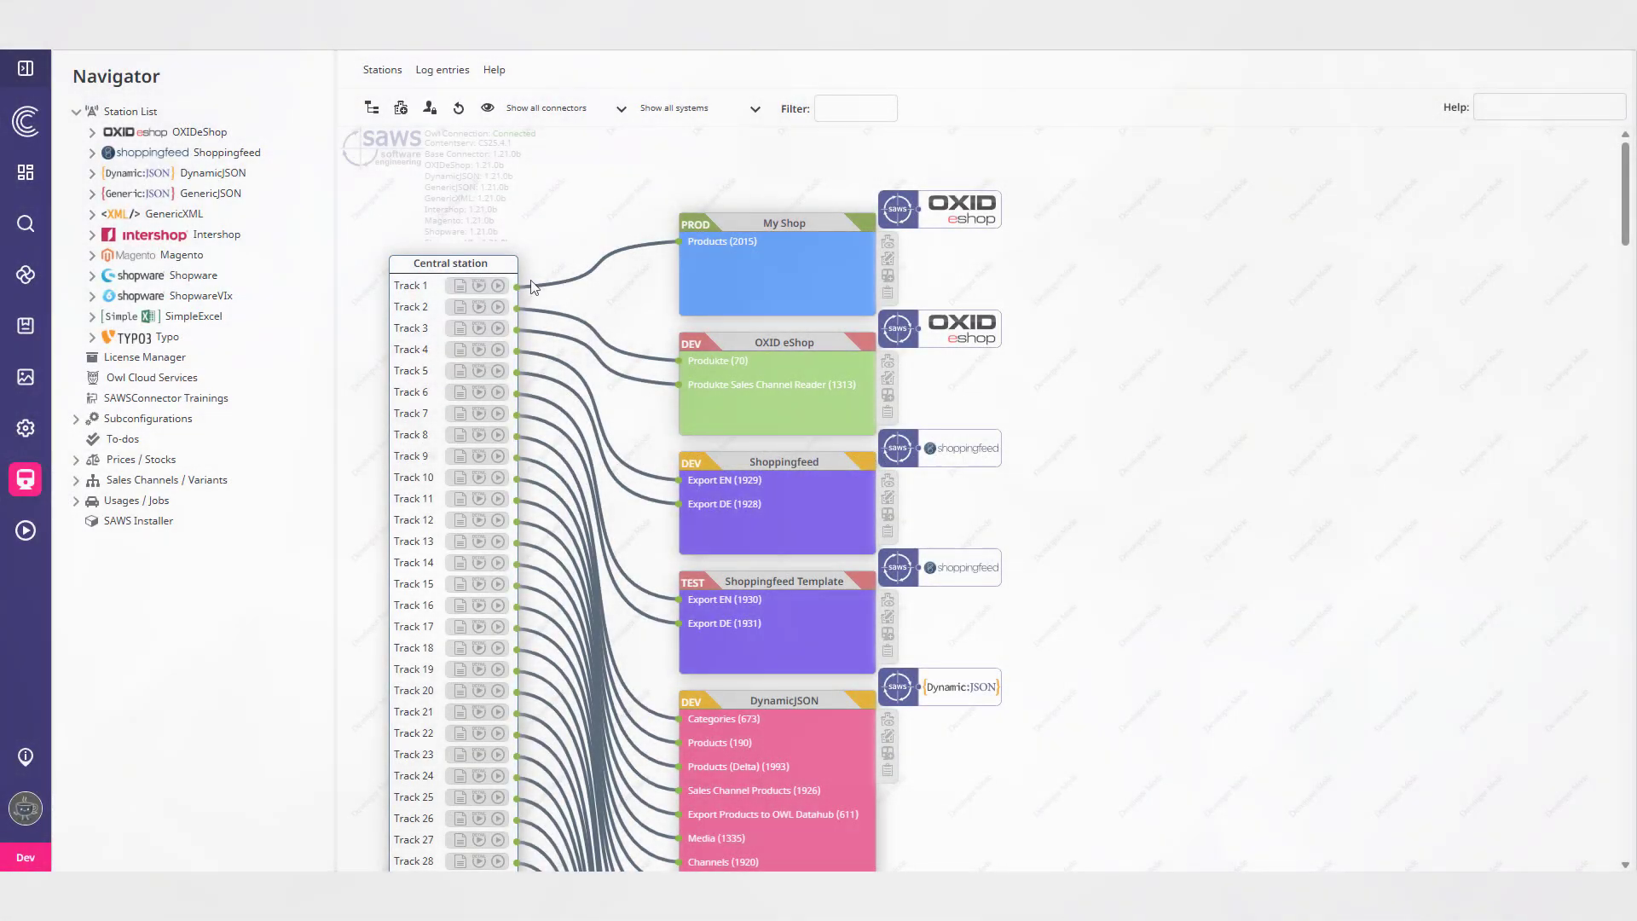
# - Add a new mapping row to the DynamicJSON Products datamap using the Add/update SAWS table entry format
pyautogui.click(90, 174)
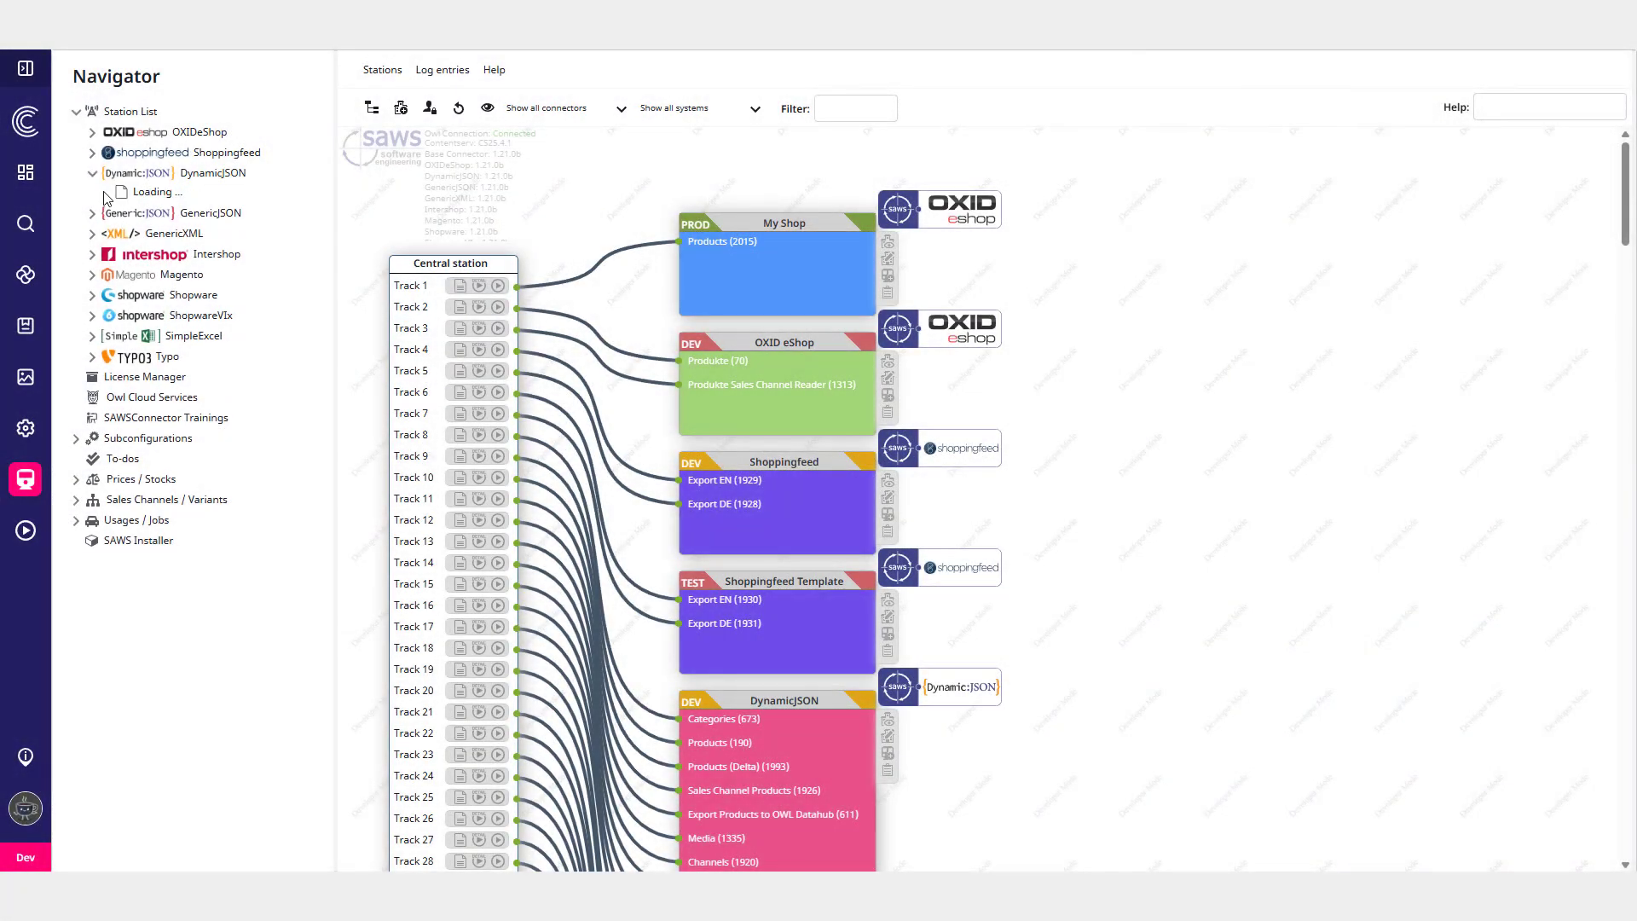
pyautogui.click(108, 193)
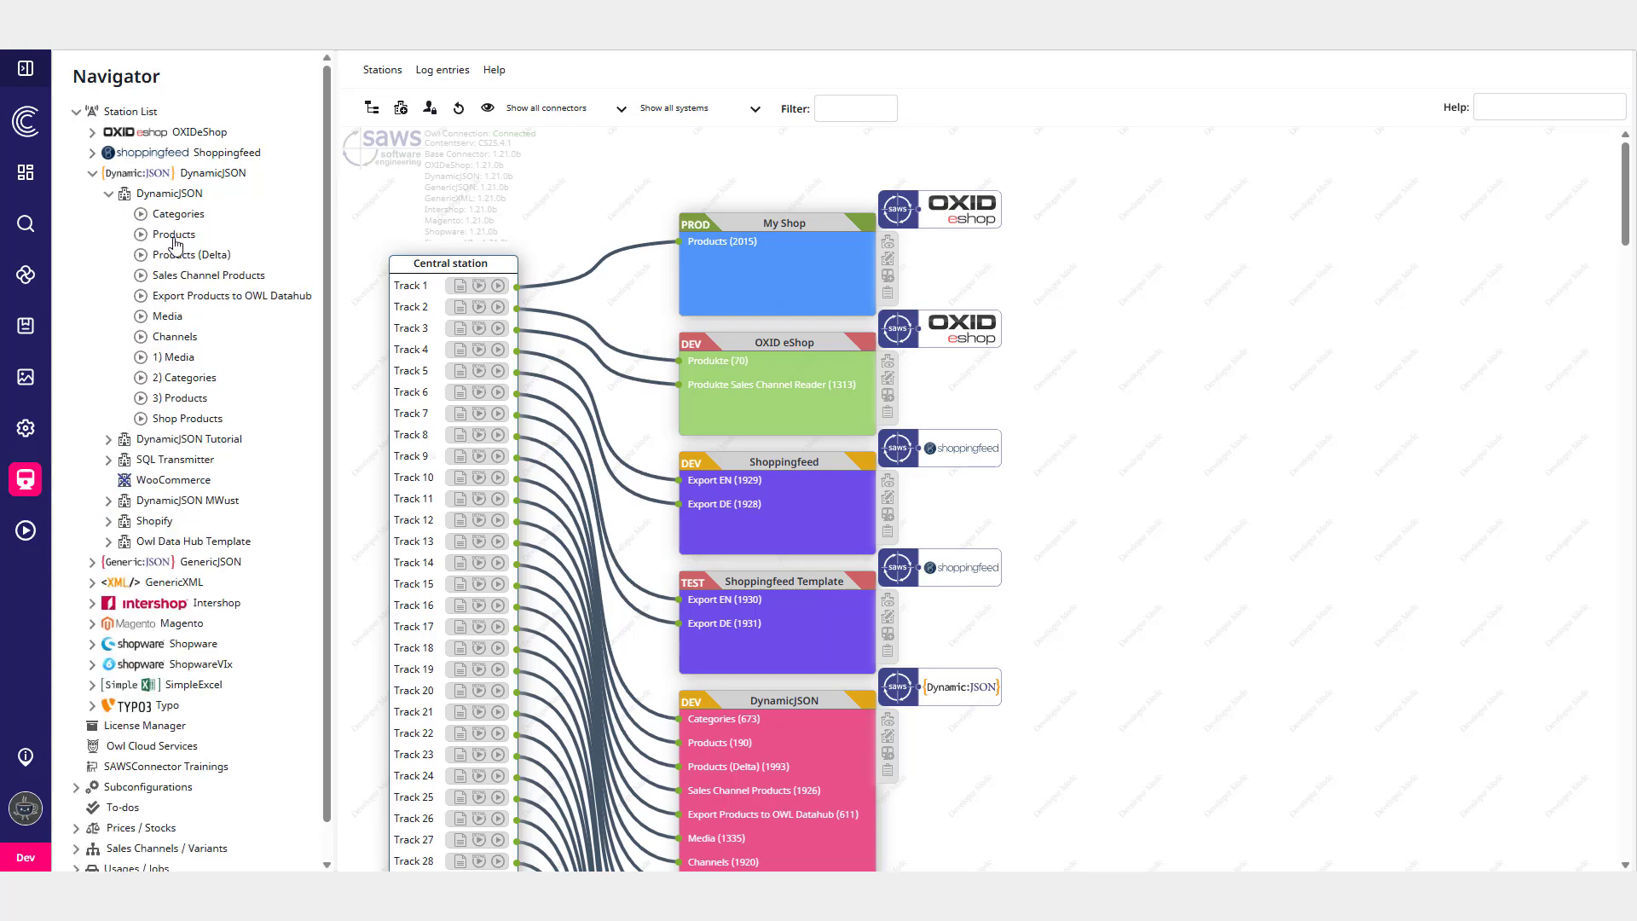
pyautogui.click(173, 235)
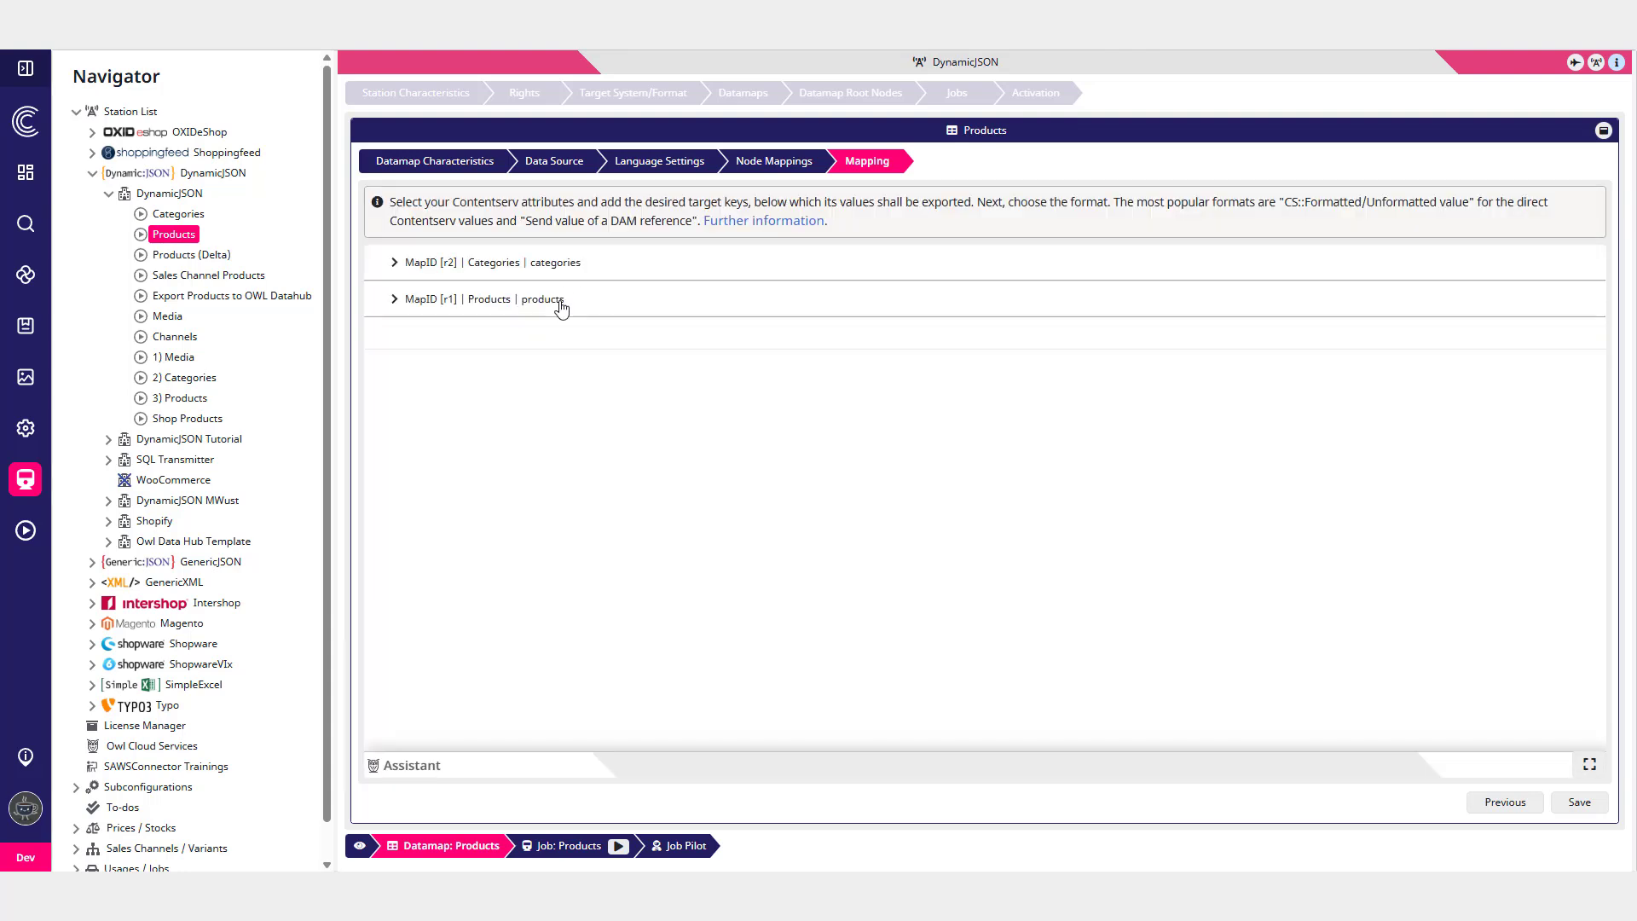
pyautogui.click(561, 309)
pyautogui.scroll(-15, 738, 492)
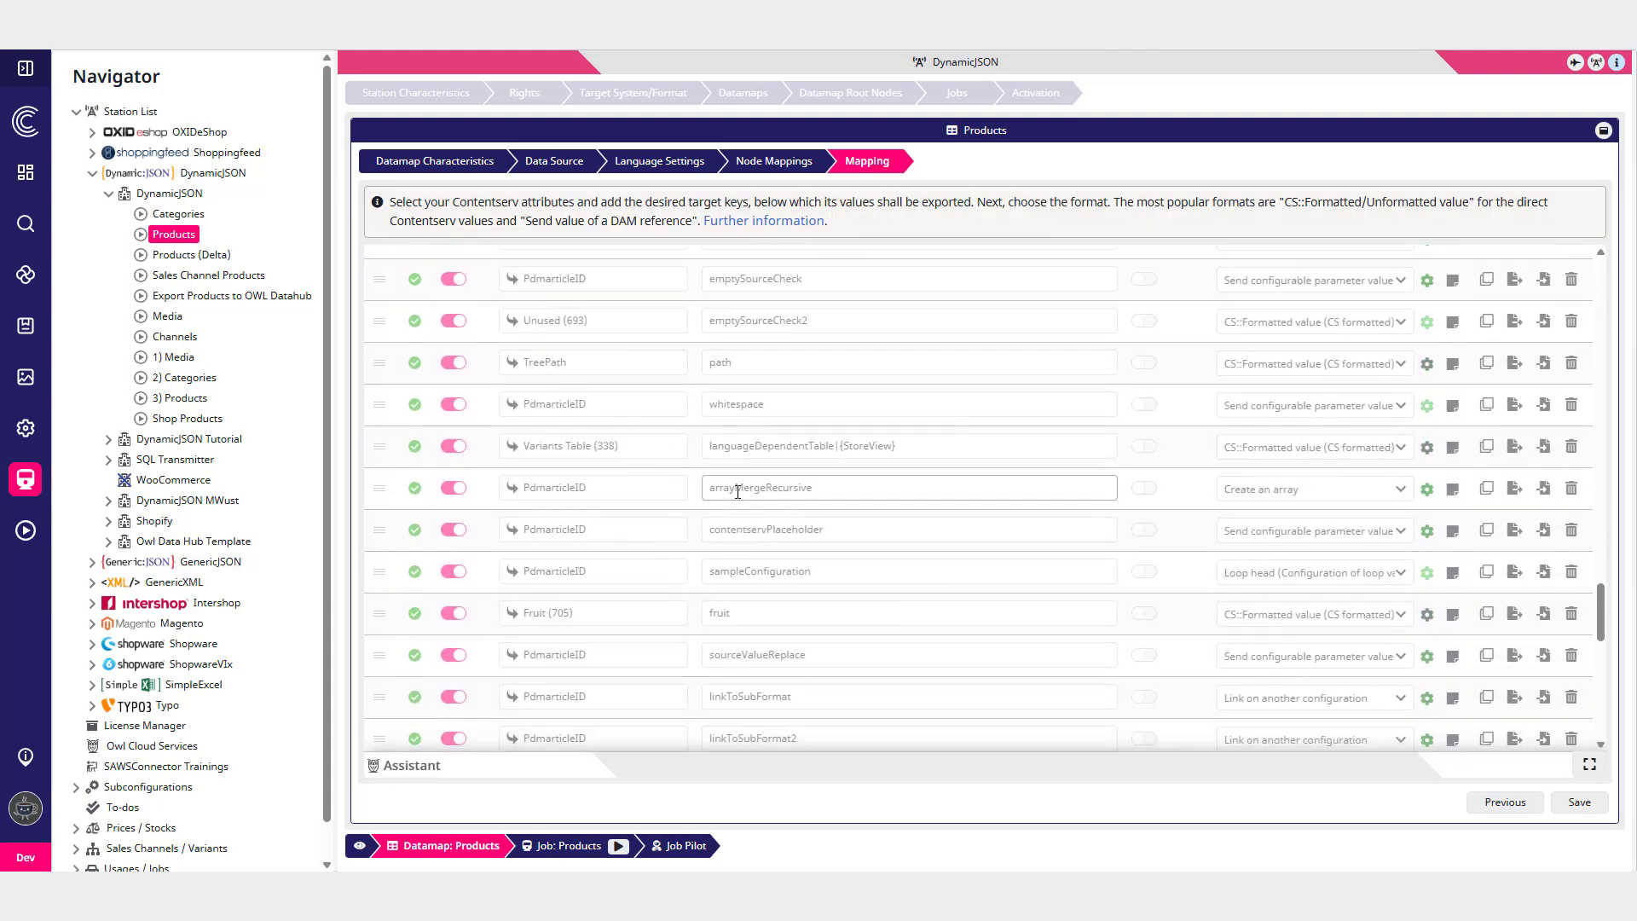
pyautogui.scroll(-5, 739, 492)
pyautogui.click(378, 704)
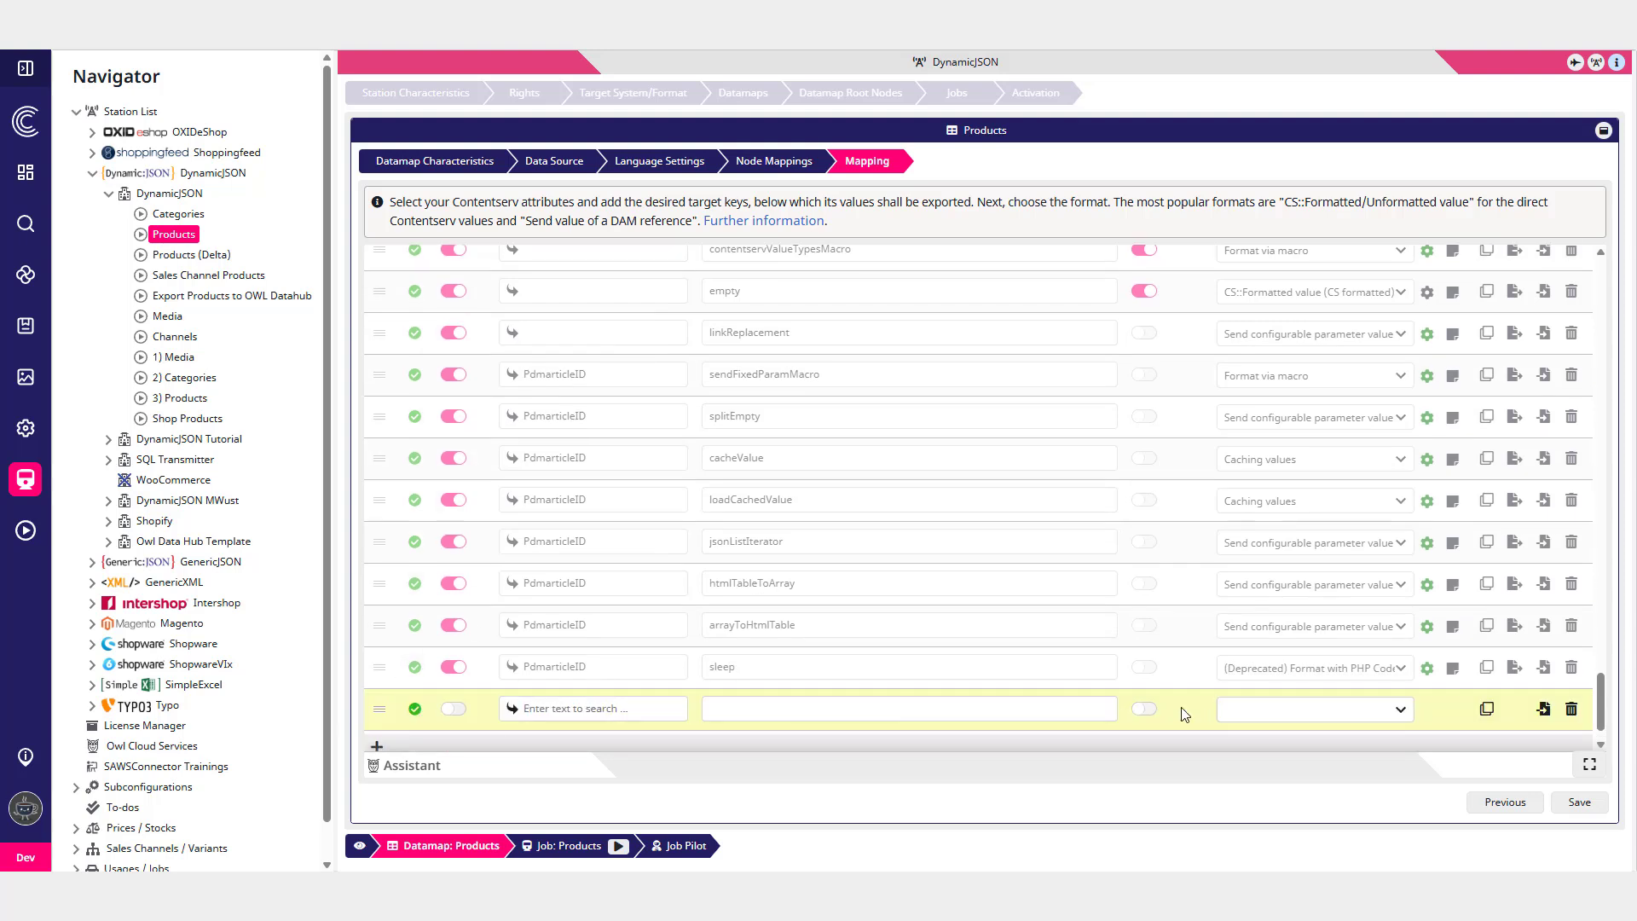
pyautogui.click(1291, 714)
pyautogui.write('table')
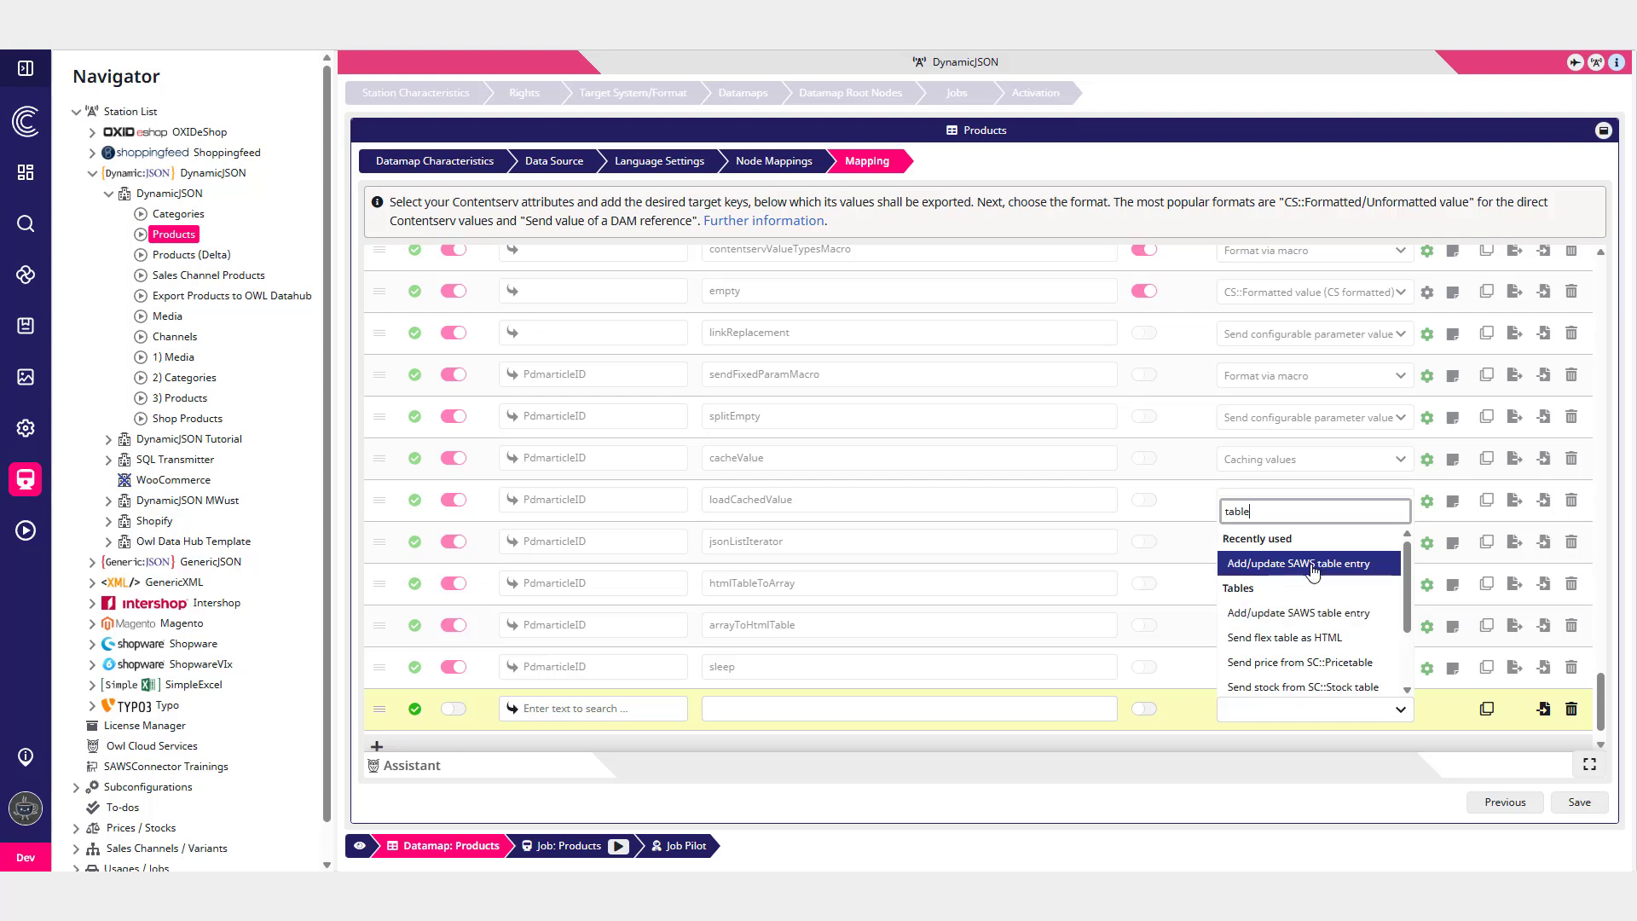
pyautogui.click(1290, 566)
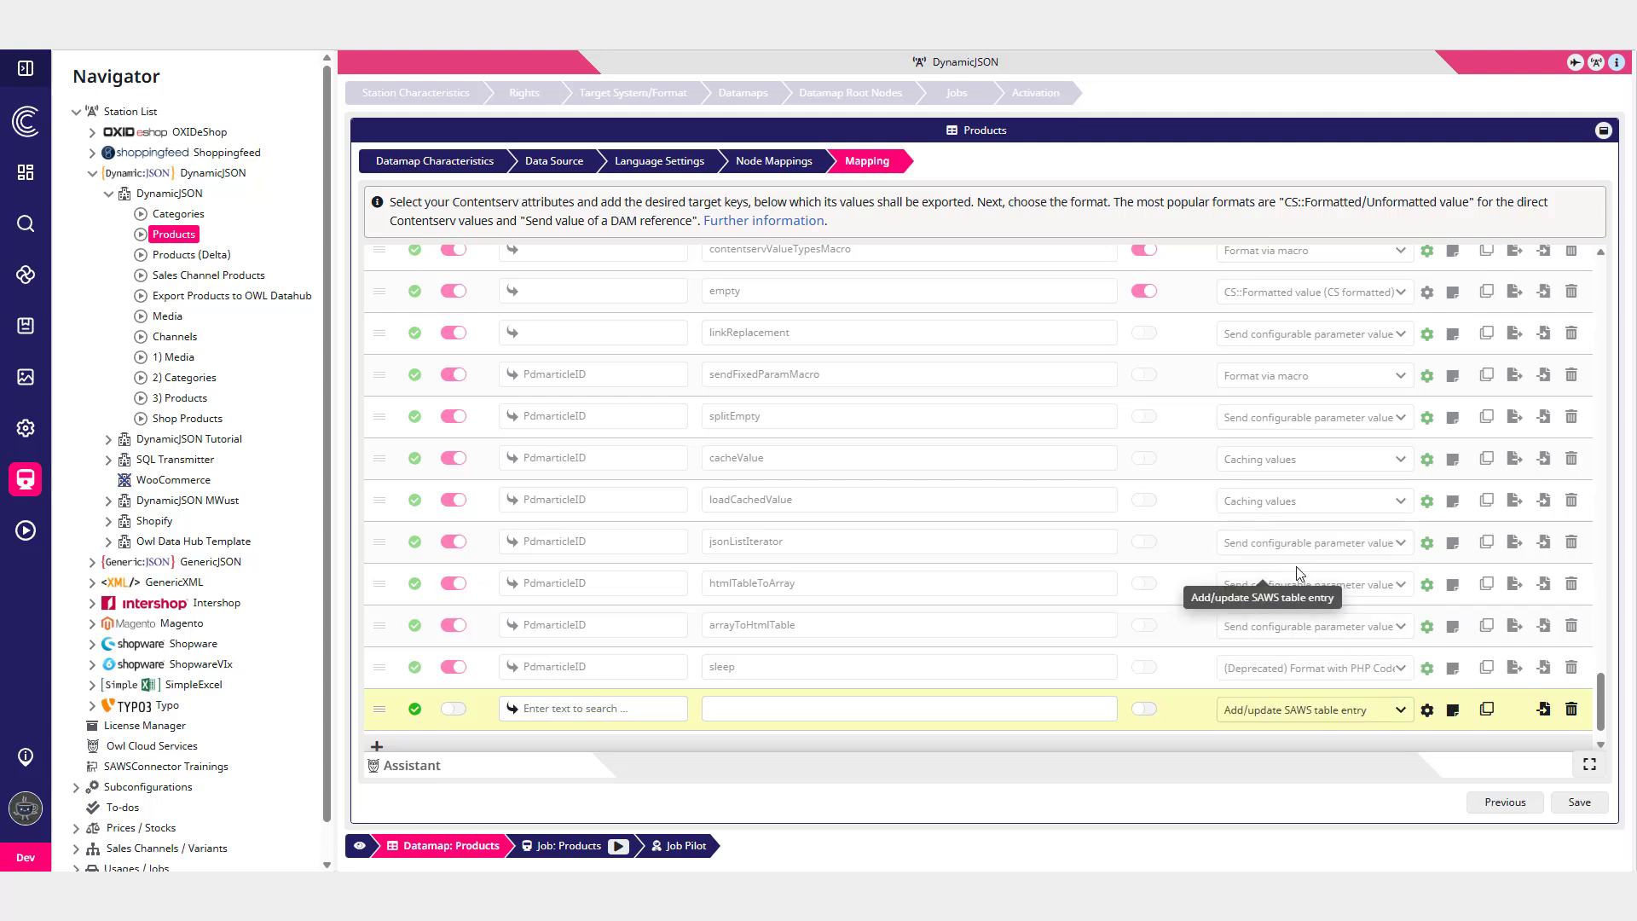
# - Open the new row's formatting settings and set the SAWS Table to SAWS Sales Channel Table
pyautogui.click(1428, 709)
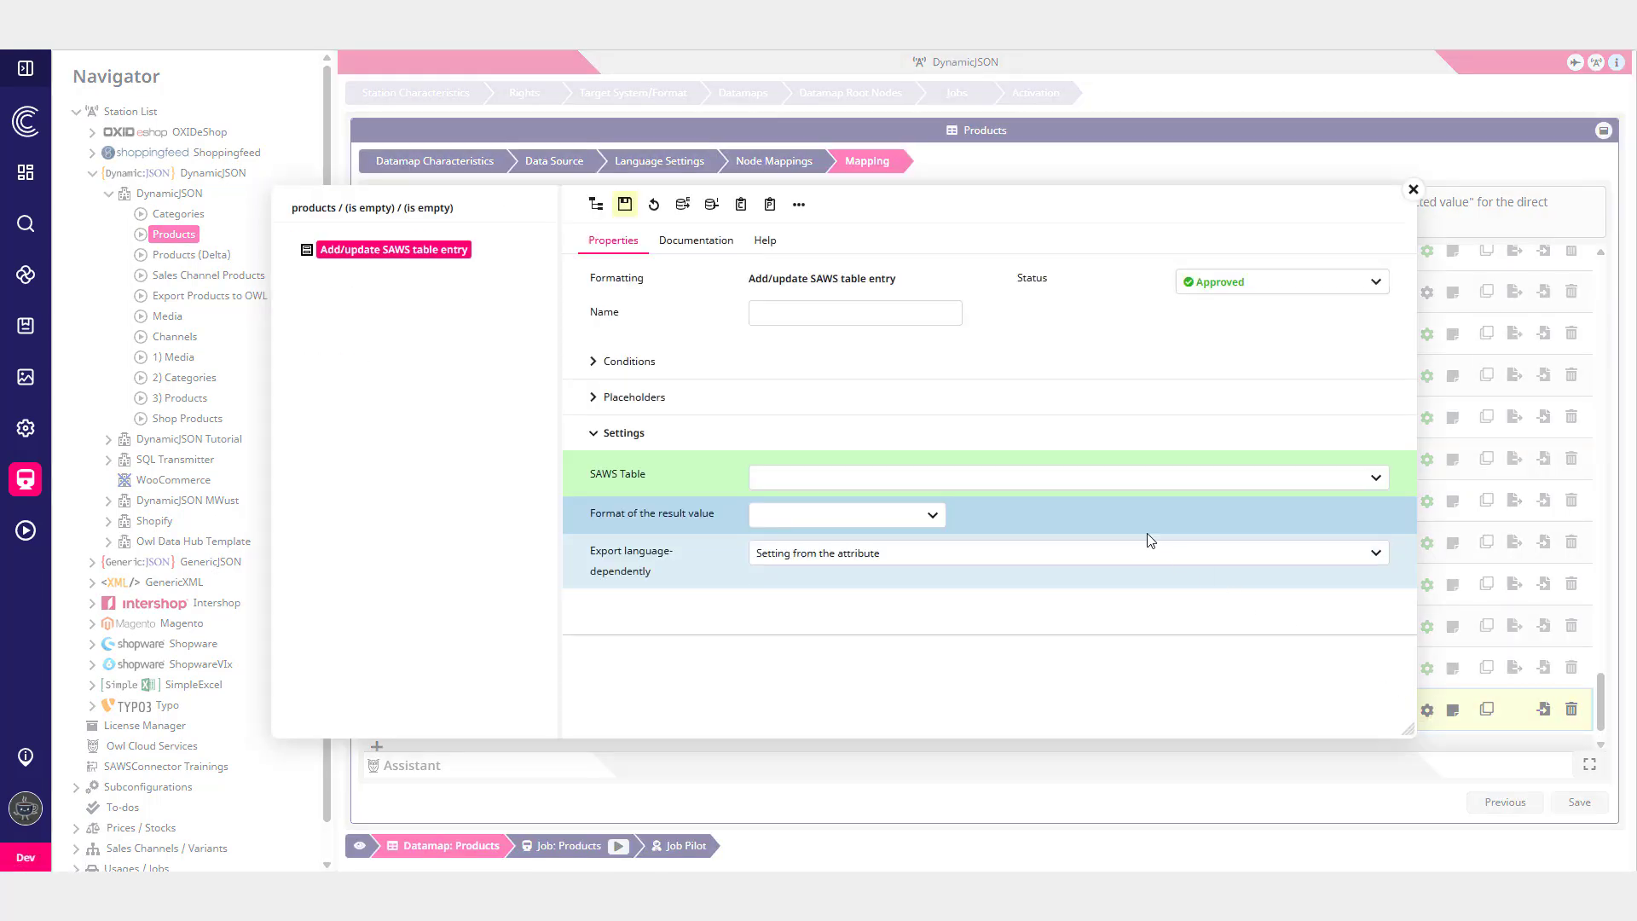
pyautogui.click(876, 479)
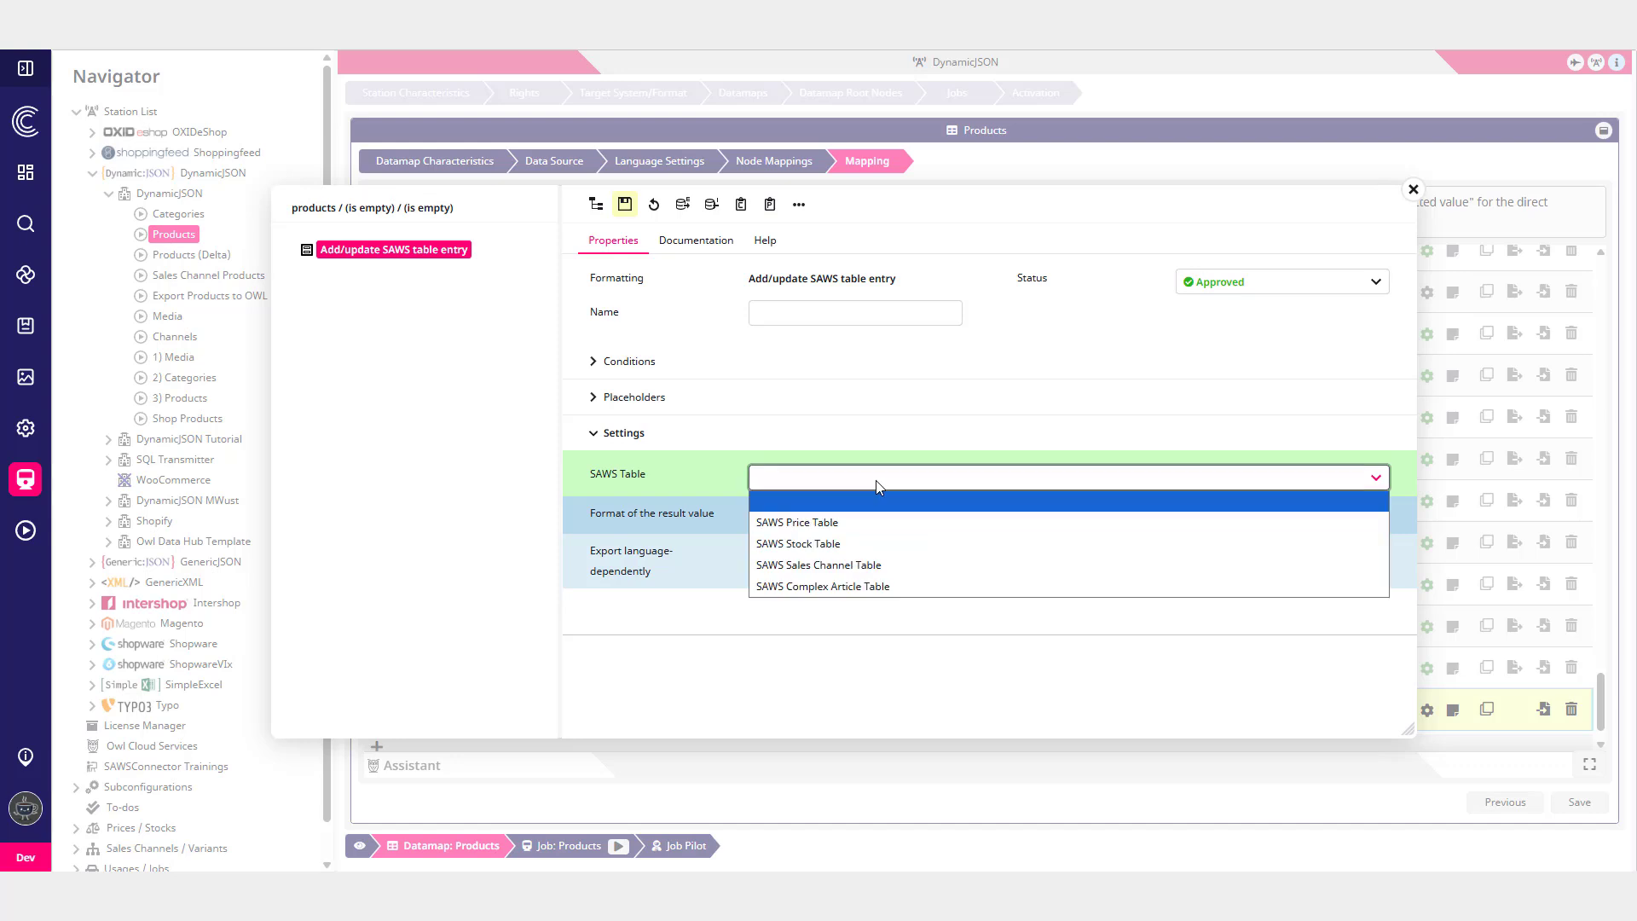
pyautogui.click(861, 565)
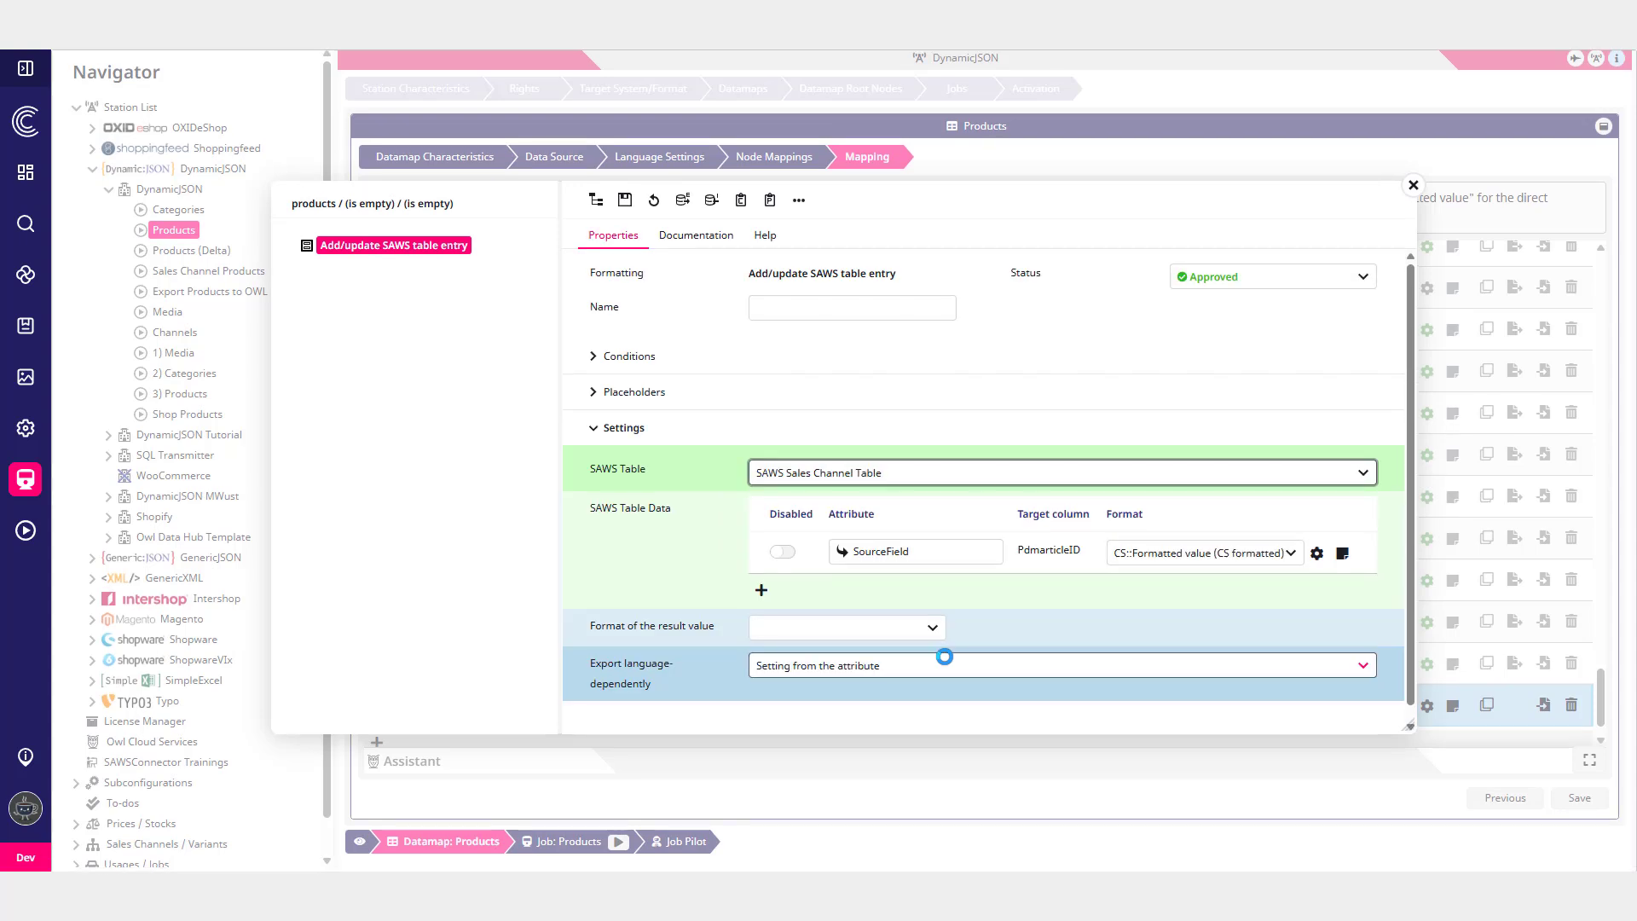
# - Add two SAWS table data rows targeting the ChannelID and ValidFrom columns
pyautogui.click(761, 589)
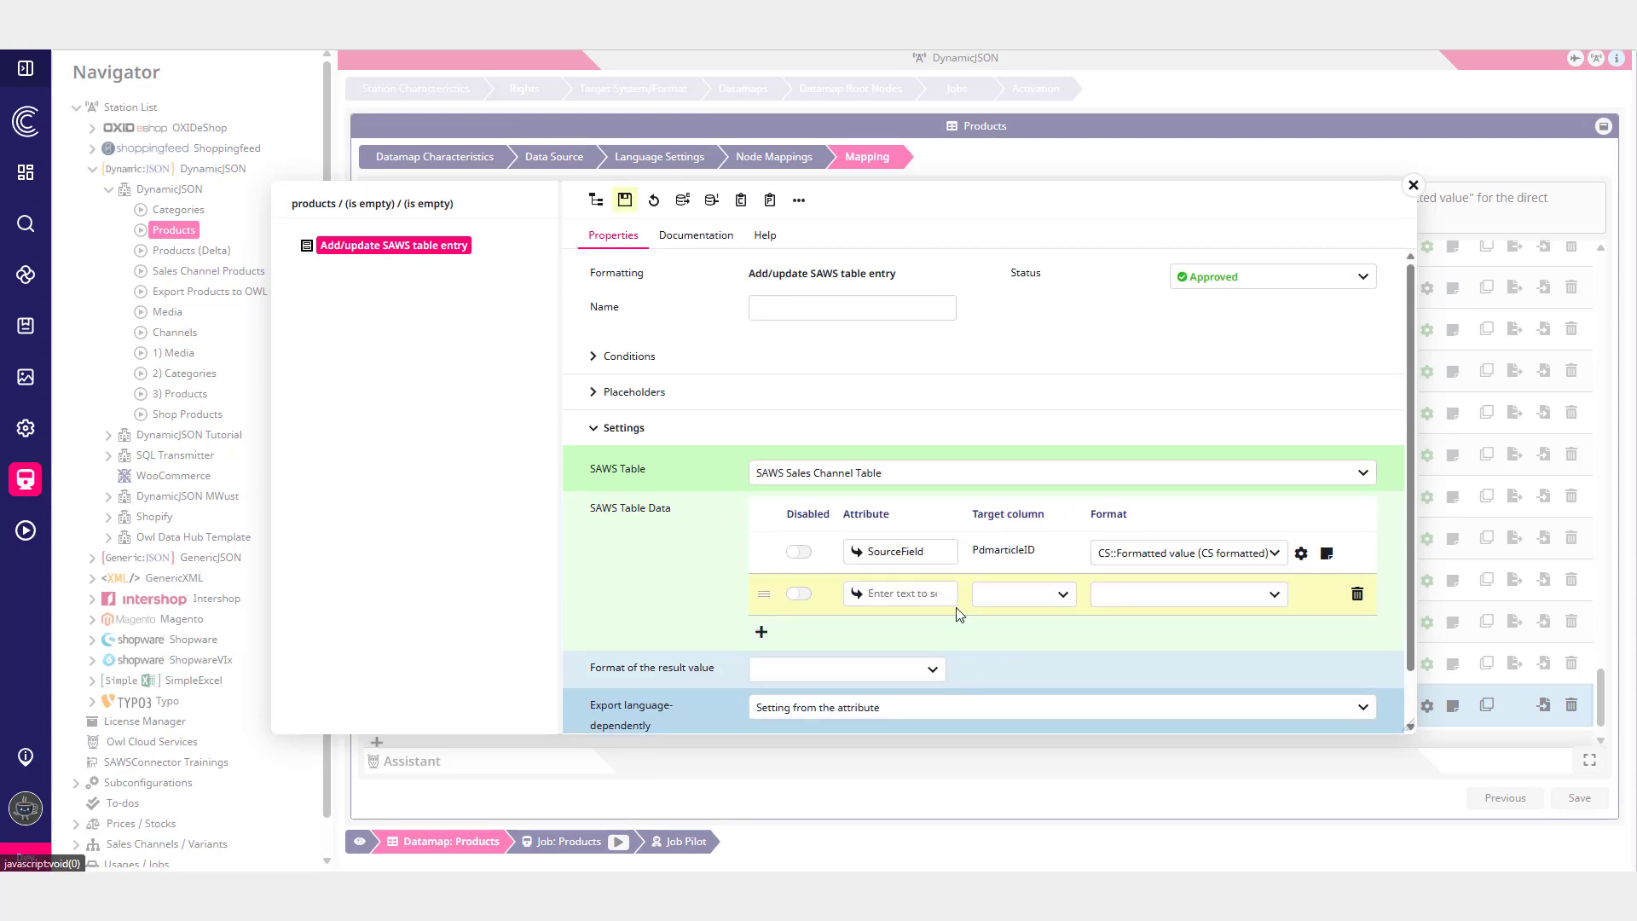
pyautogui.click(1025, 537)
pyautogui.click(1033, 604)
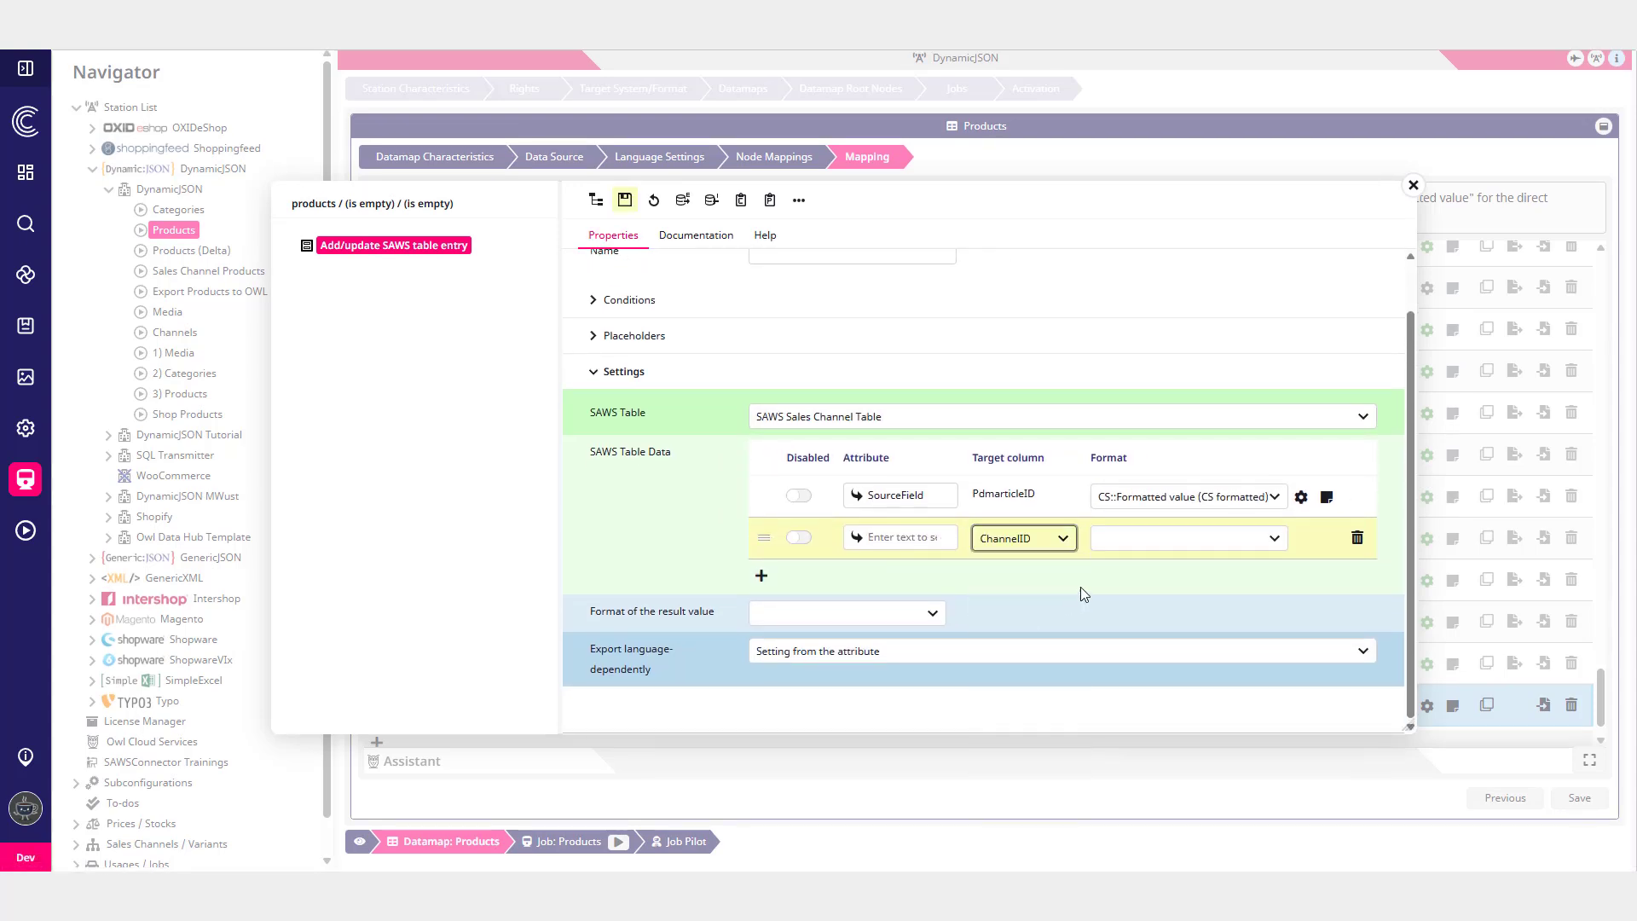
pyautogui.click(763, 578)
pyautogui.click(1023, 579)
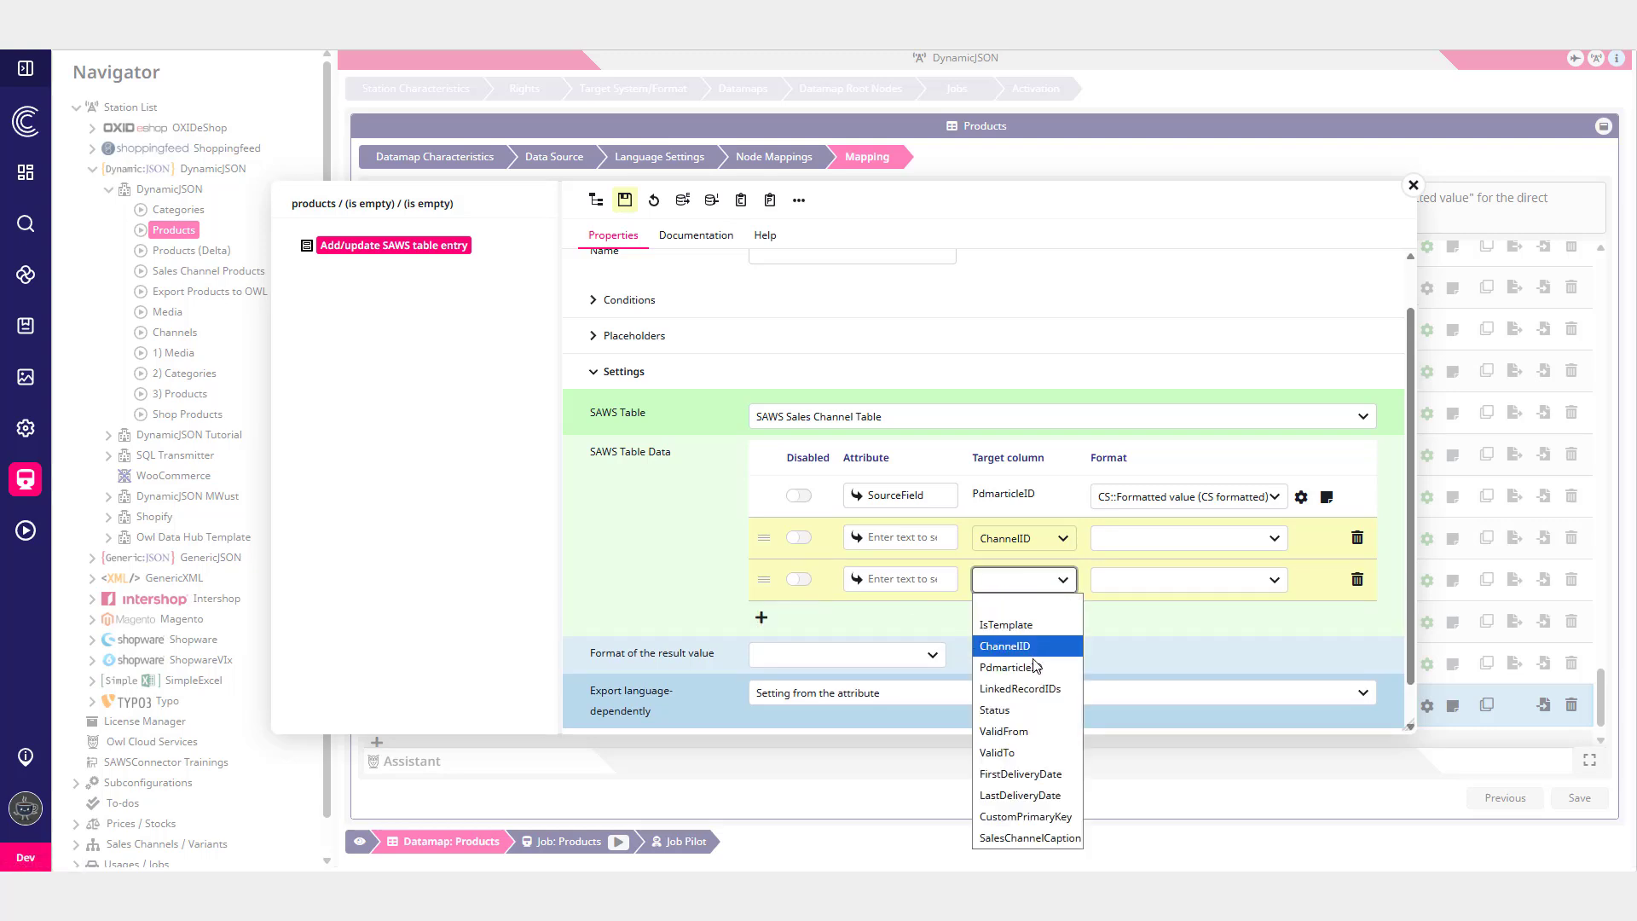
pyautogui.click(1036, 731)
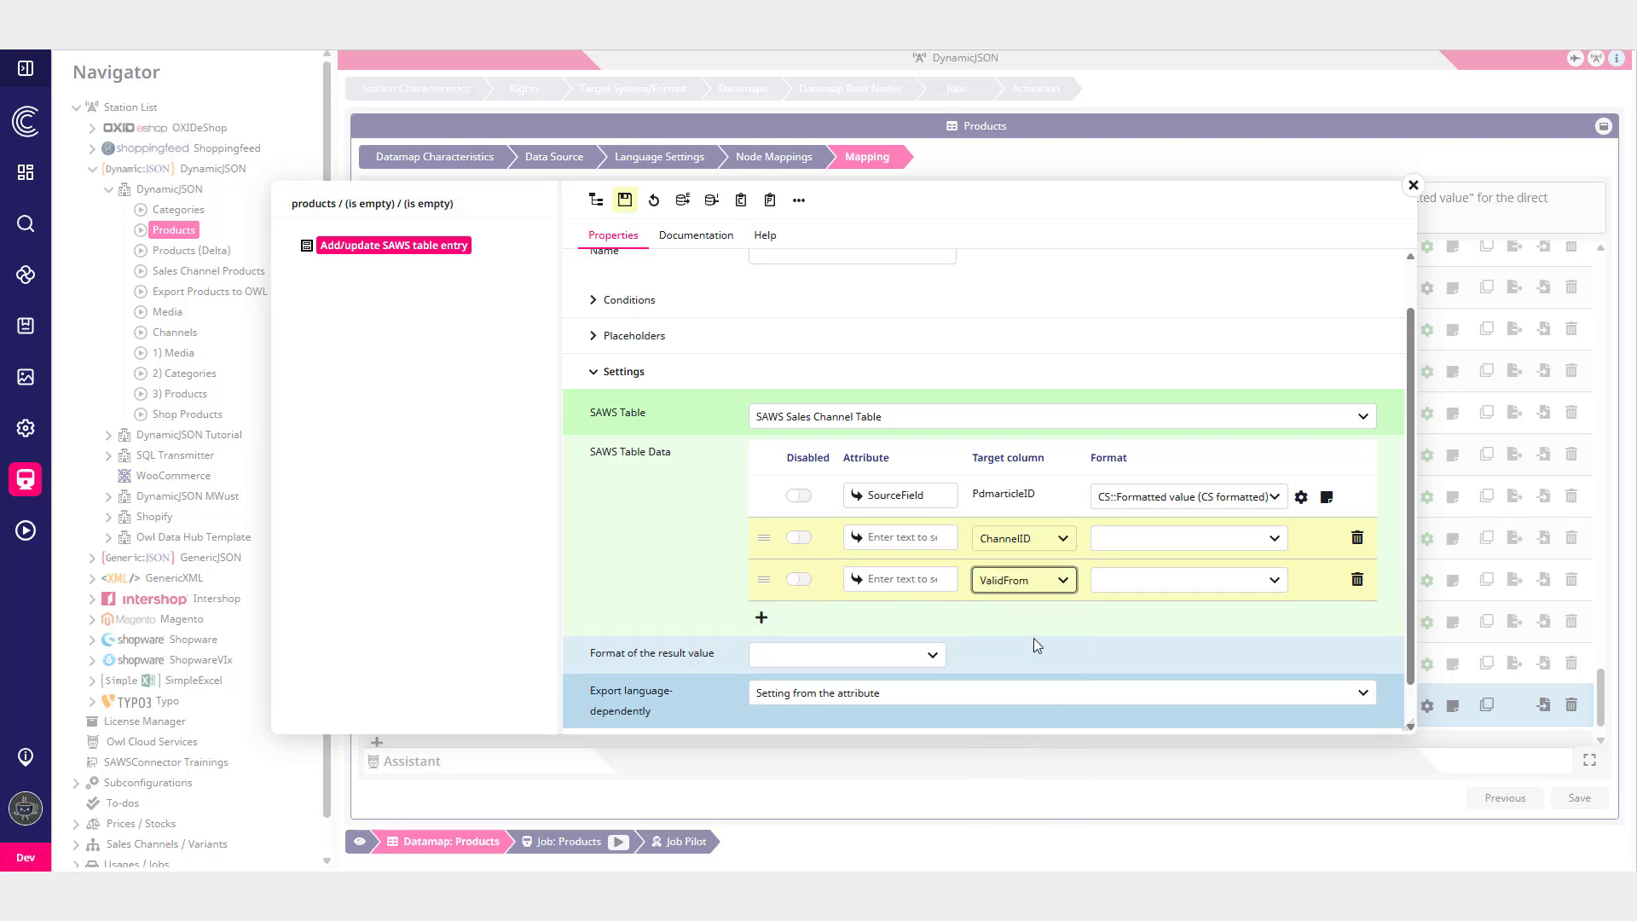
pyautogui.scroll(-1, 1034, 638)
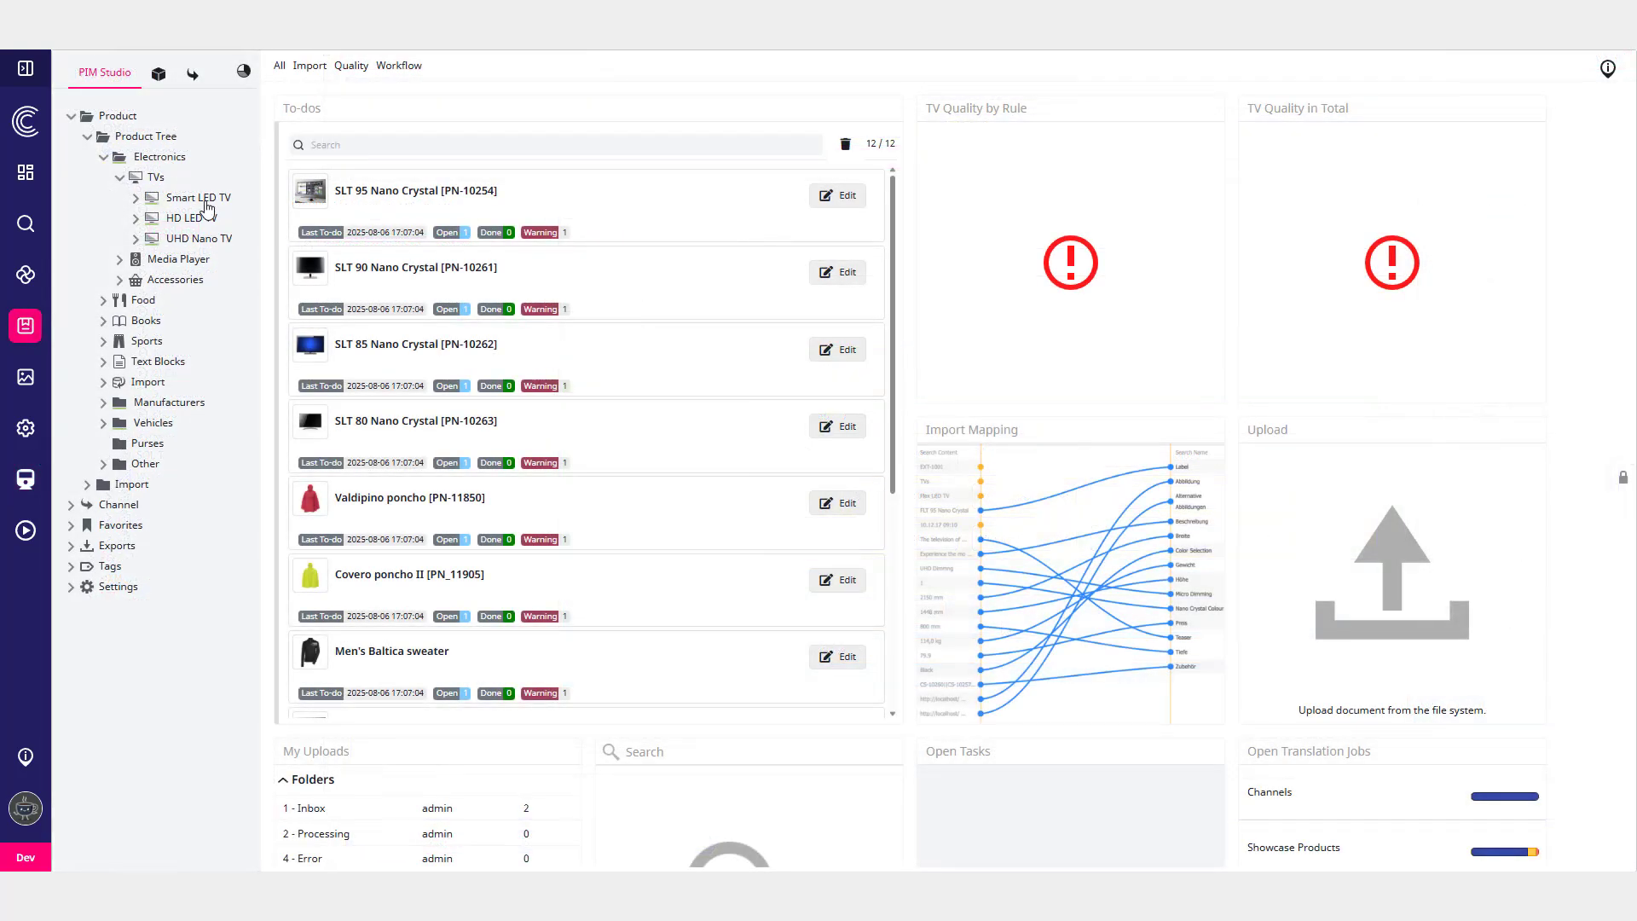
# - Open the SLT 95 Nano Crystal product's SAWSConnector tab and review its sales channel entries
pyautogui.click(206, 205)
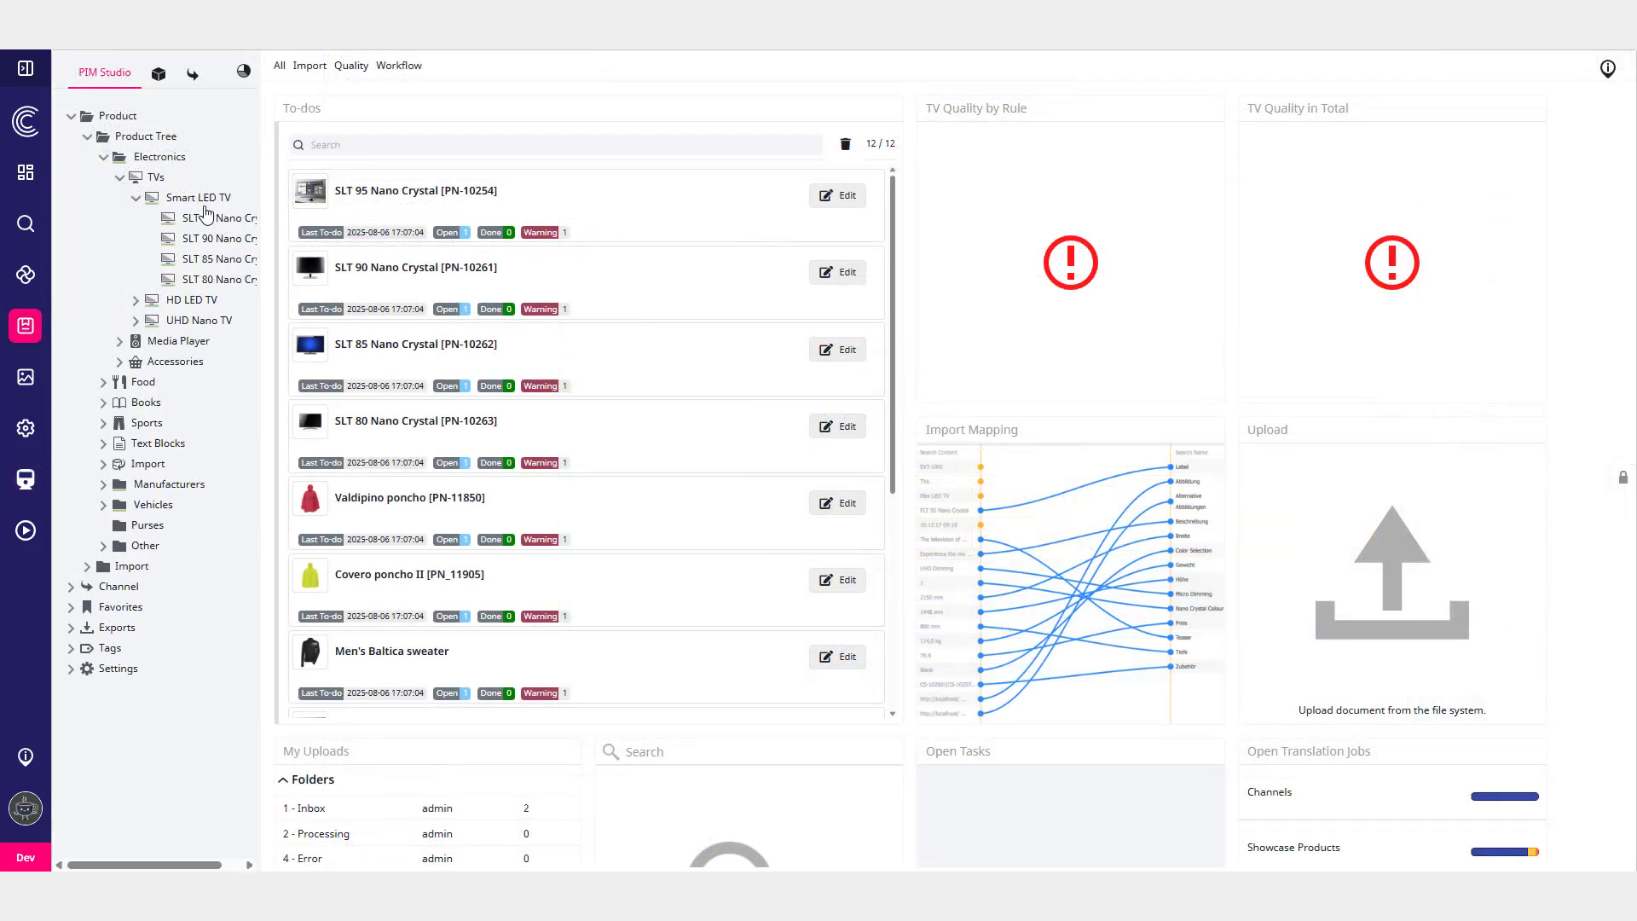
pyautogui.click(205, 220)
pyautogui.click(919, 156)
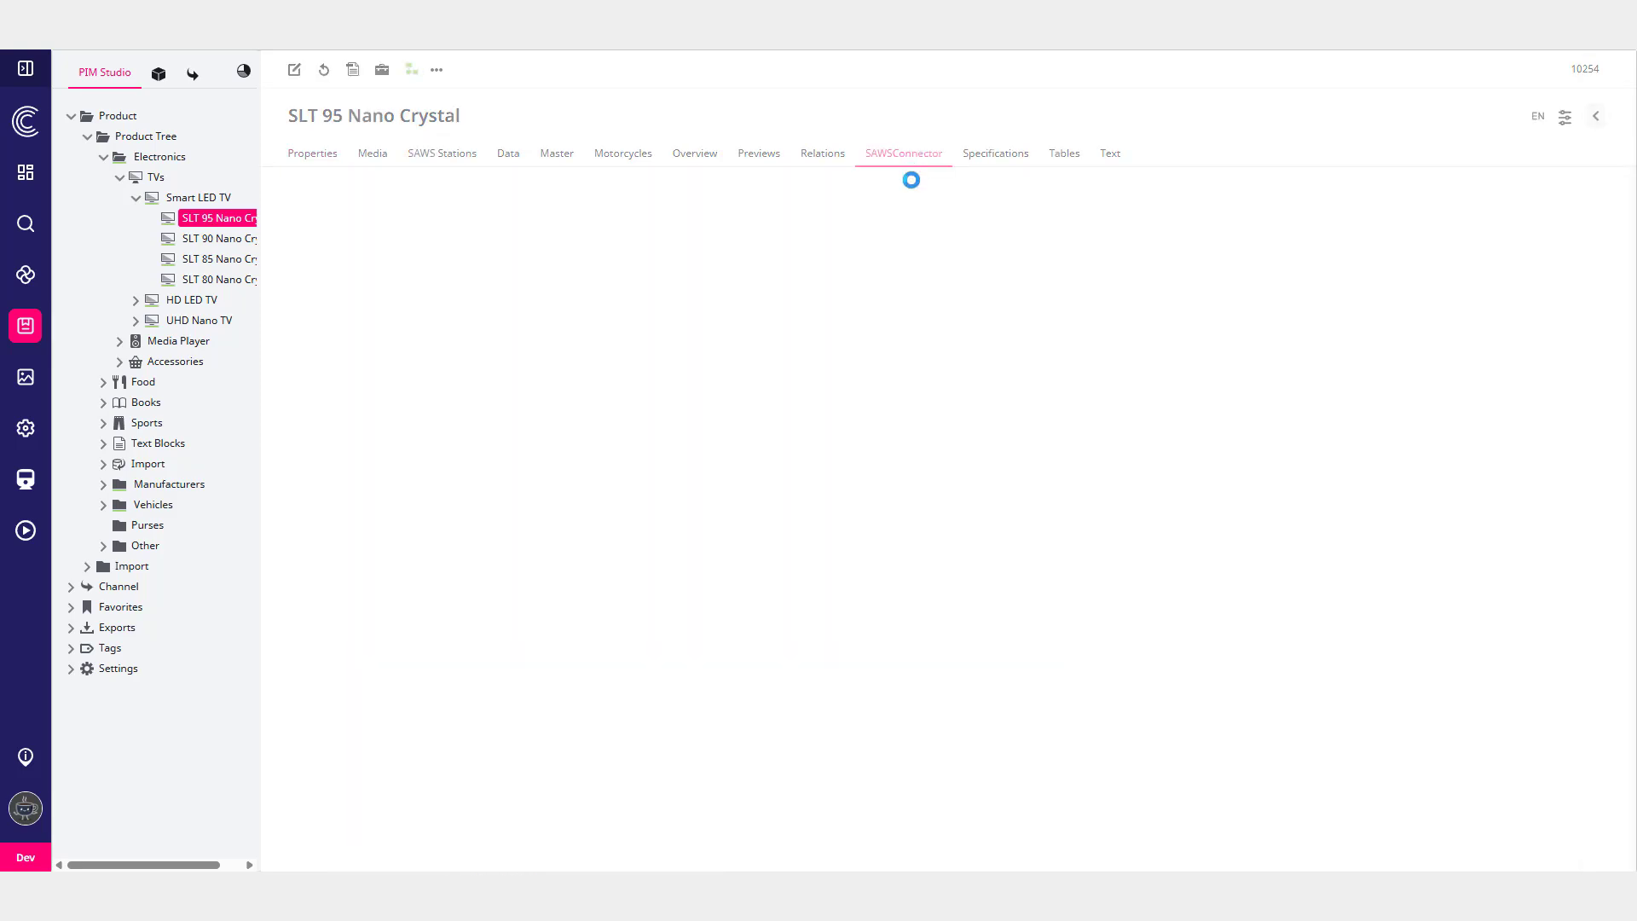
pyautogui.click(338, 258)
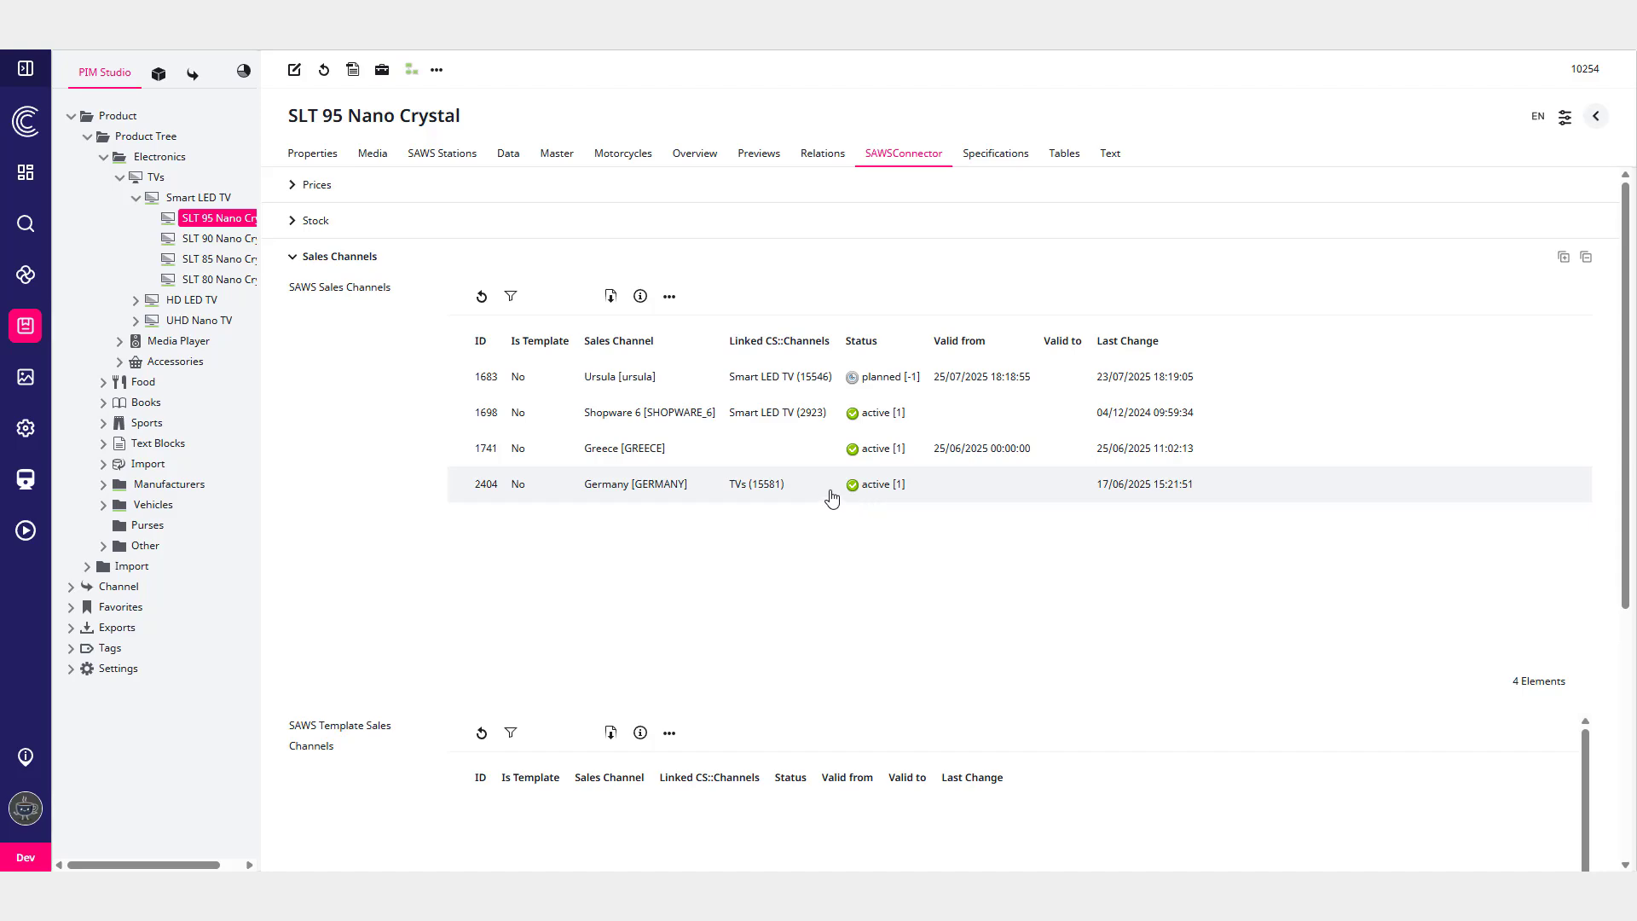
pyautogui.doubleClick(831, 498)
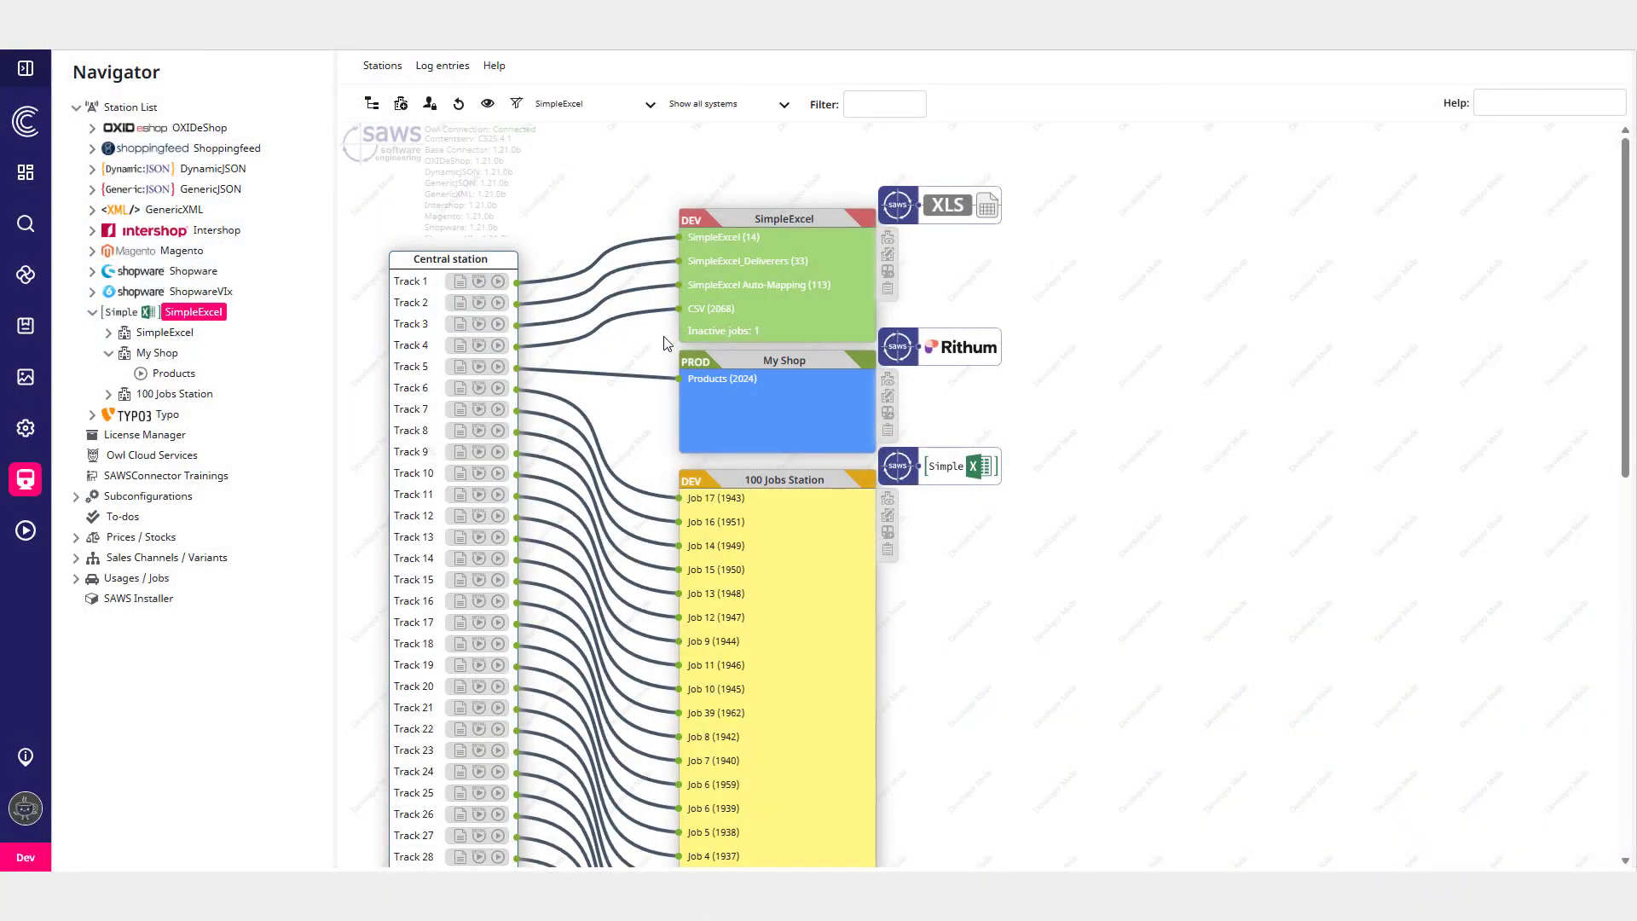
# - Open the SimpleExcel My Shop Products job properties and view the available job parameter input types
pyautogui.click(171, 375)
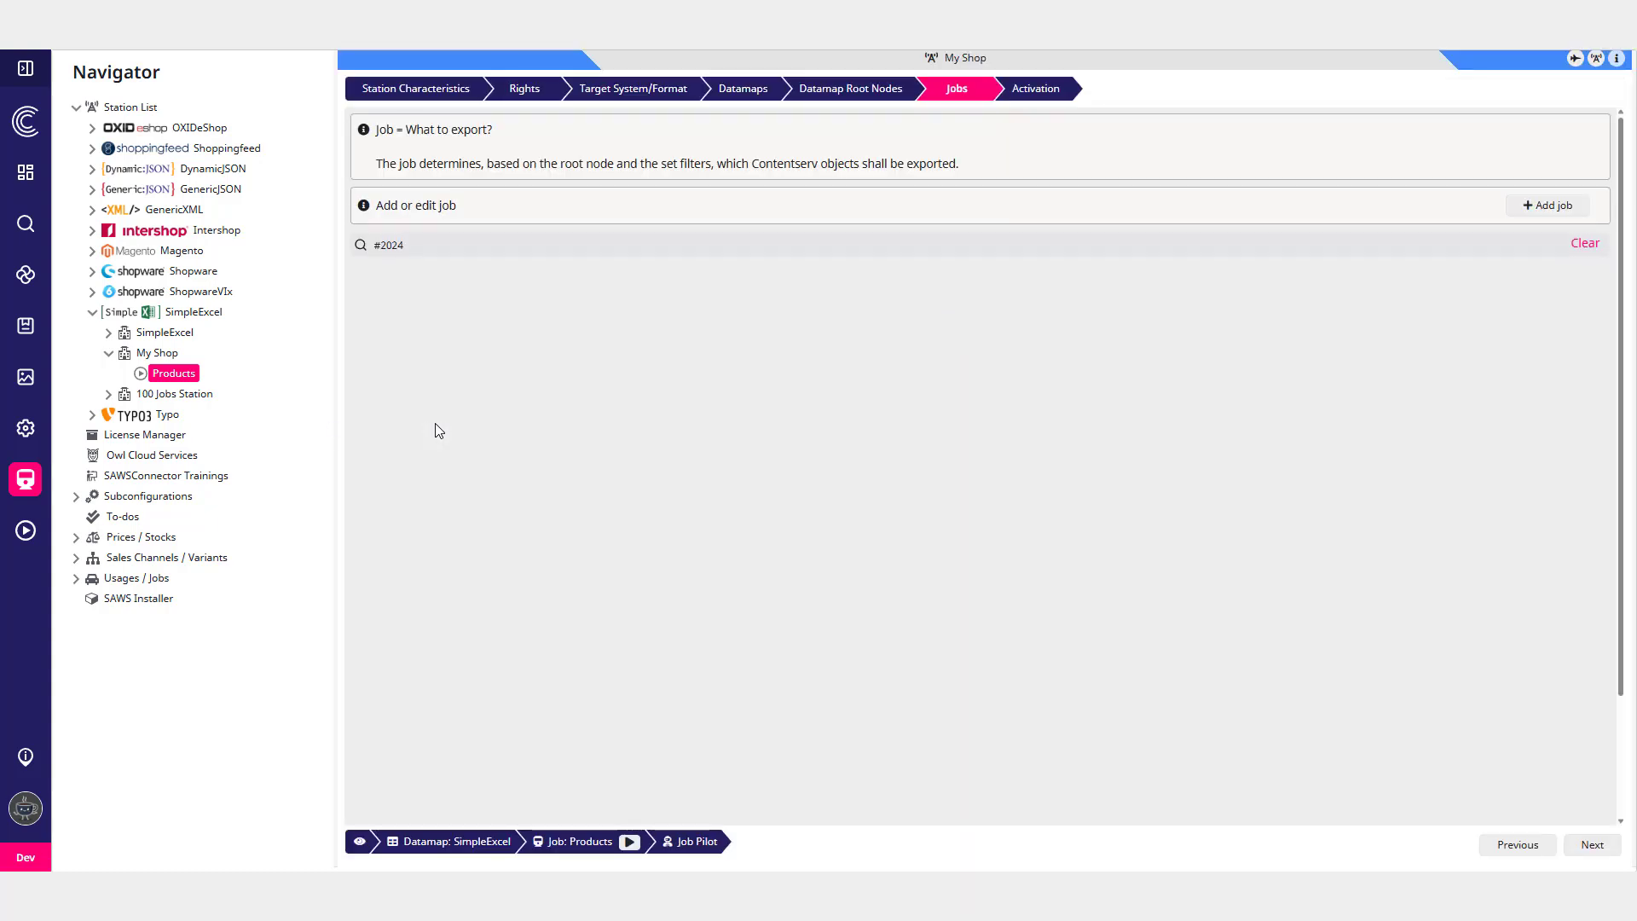
pyautogui.click(555, 307)
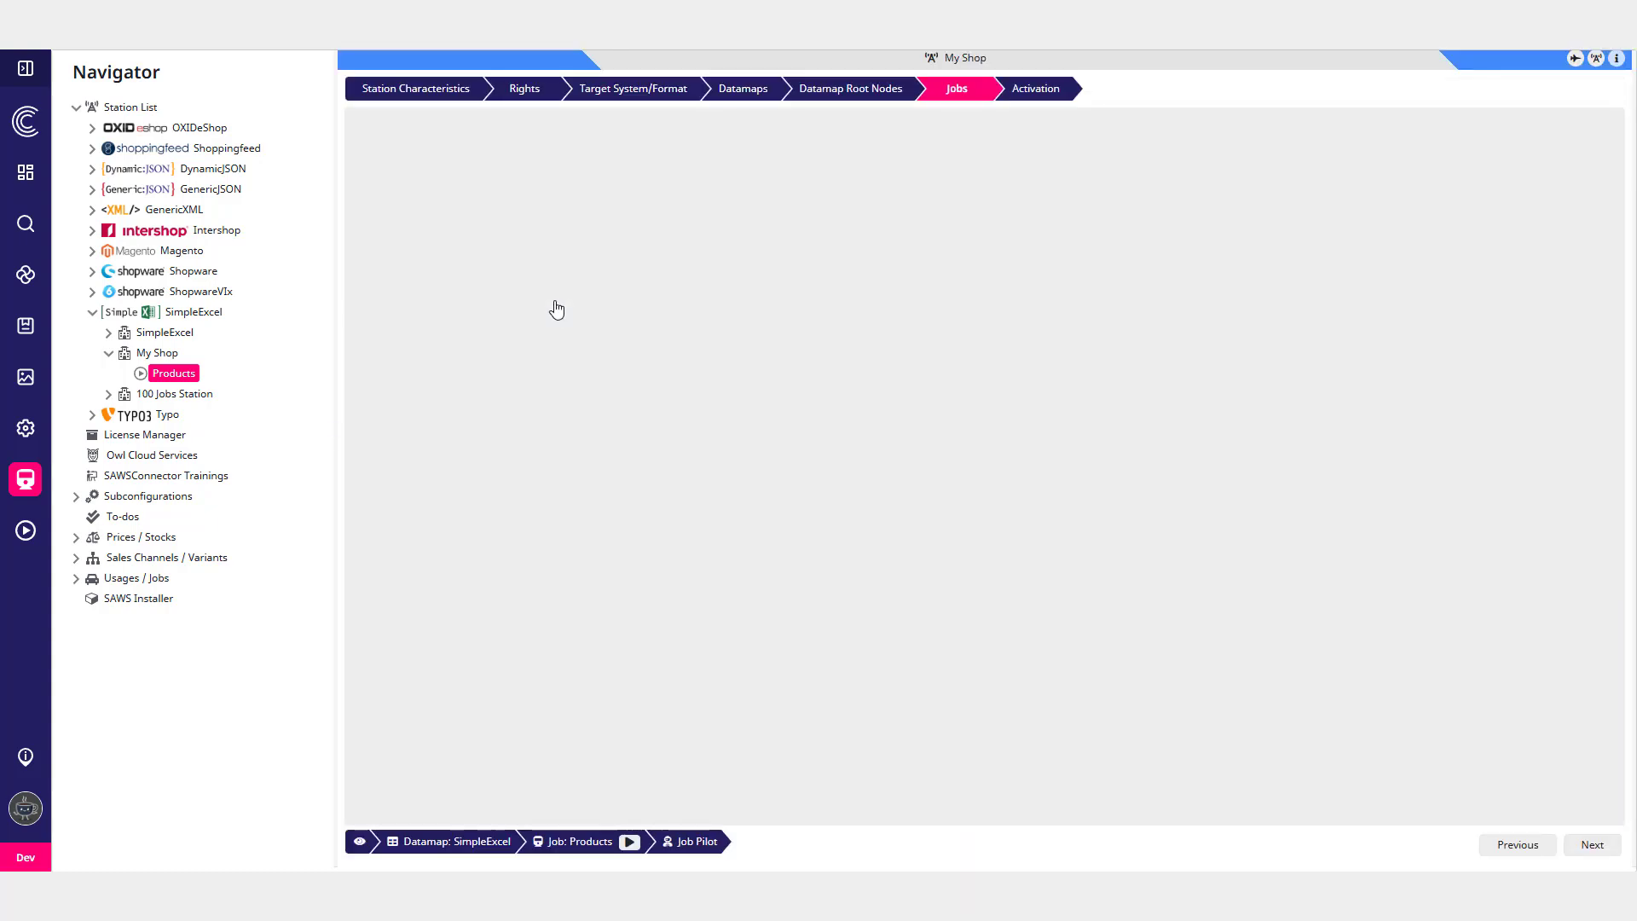
pyautogui.scroll(-2, 887, 562)
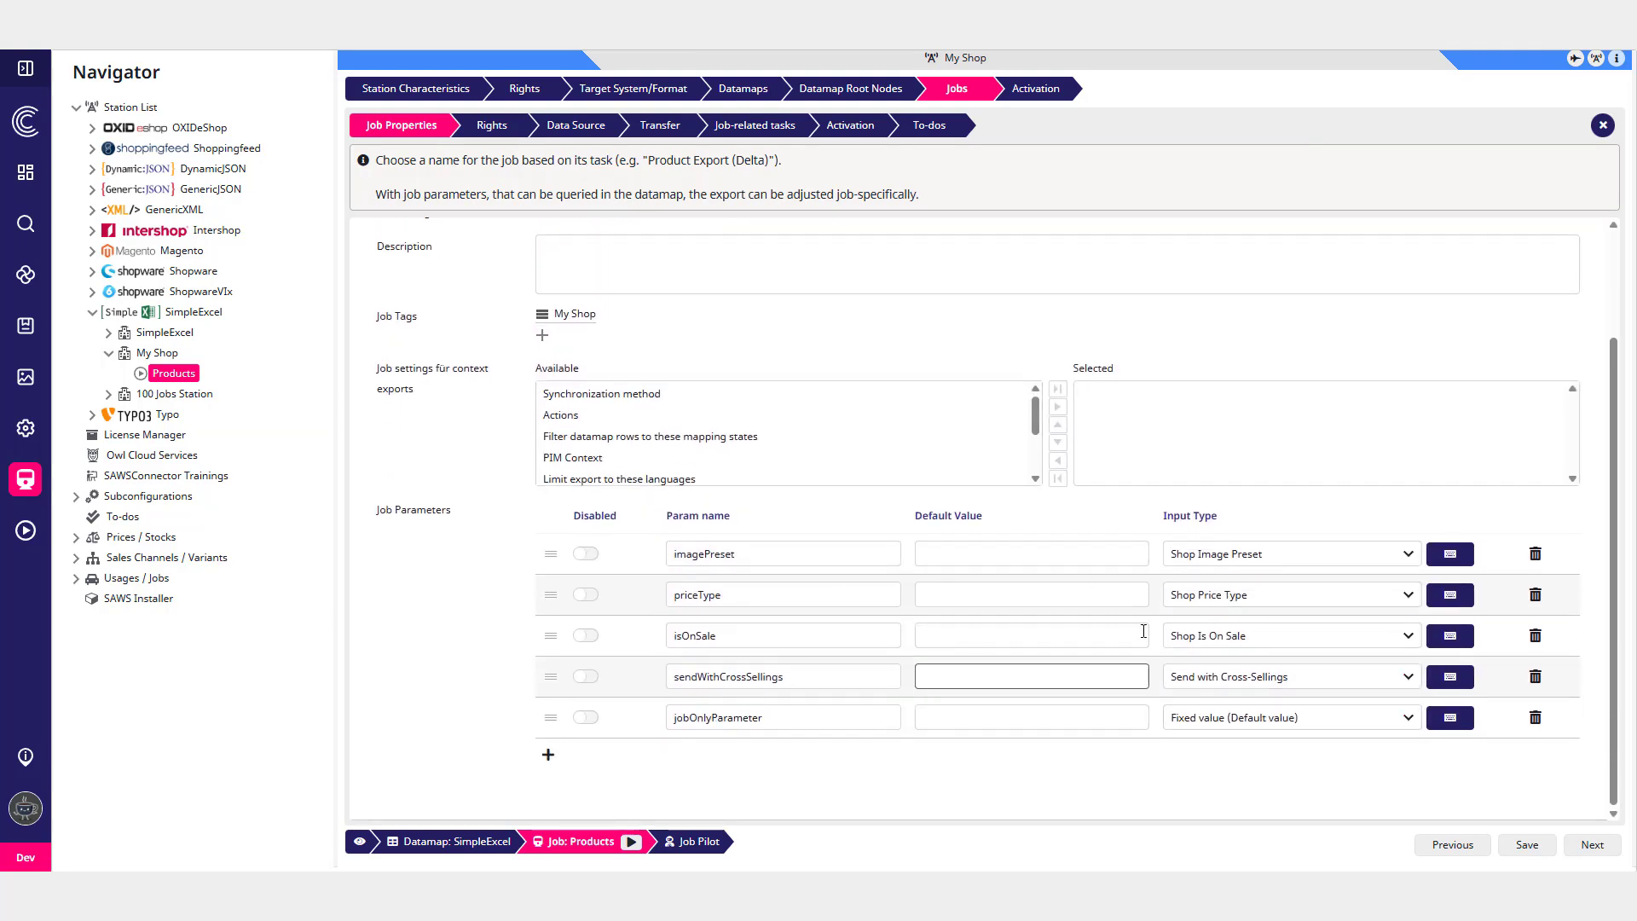
pyautogui.click(1449, 596)
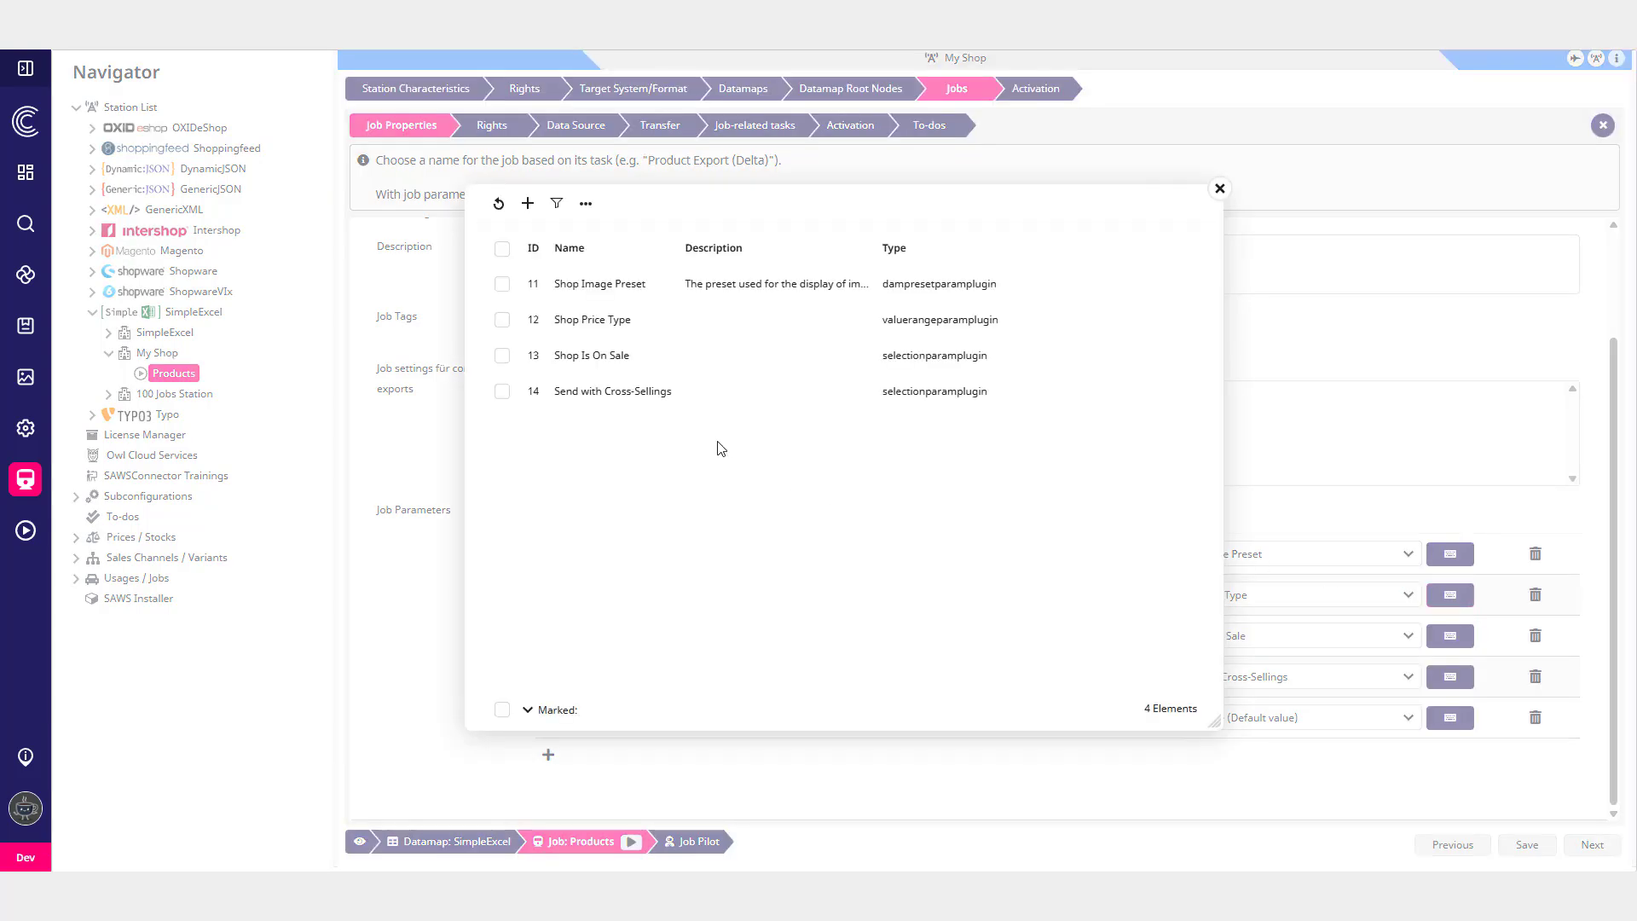
# - Open the Shop Price Type input type to view its translation key, then close the dialogs
pyautogui.doubleClick(623, 326)
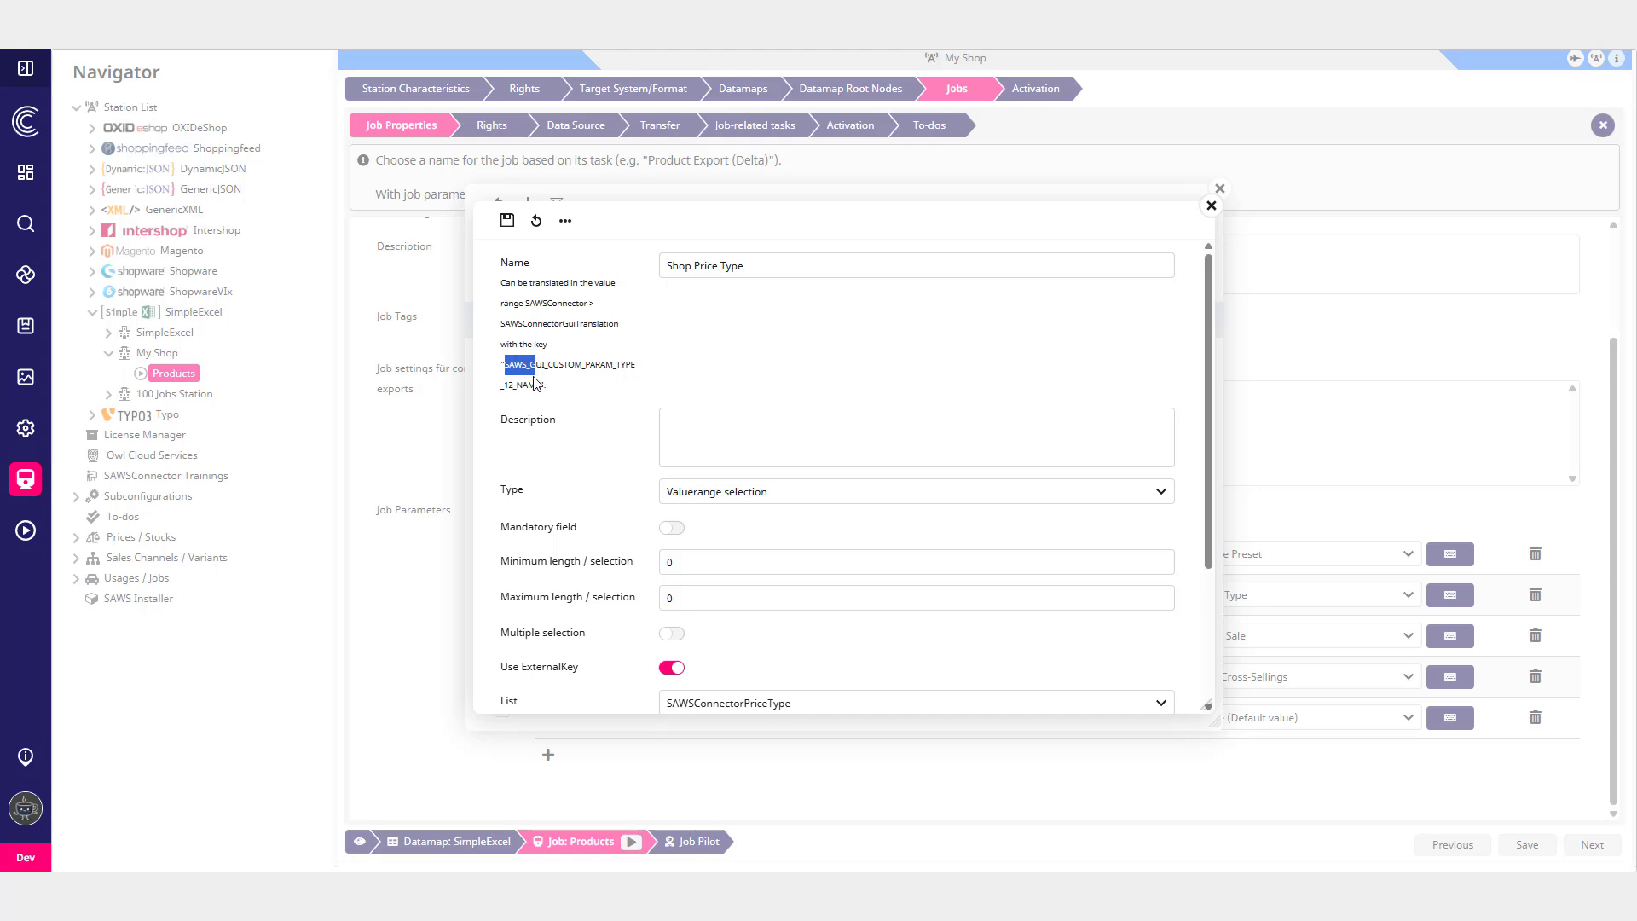
pyautogui.moveTo(535, 384); pyautogui.dragTo(540, 384)
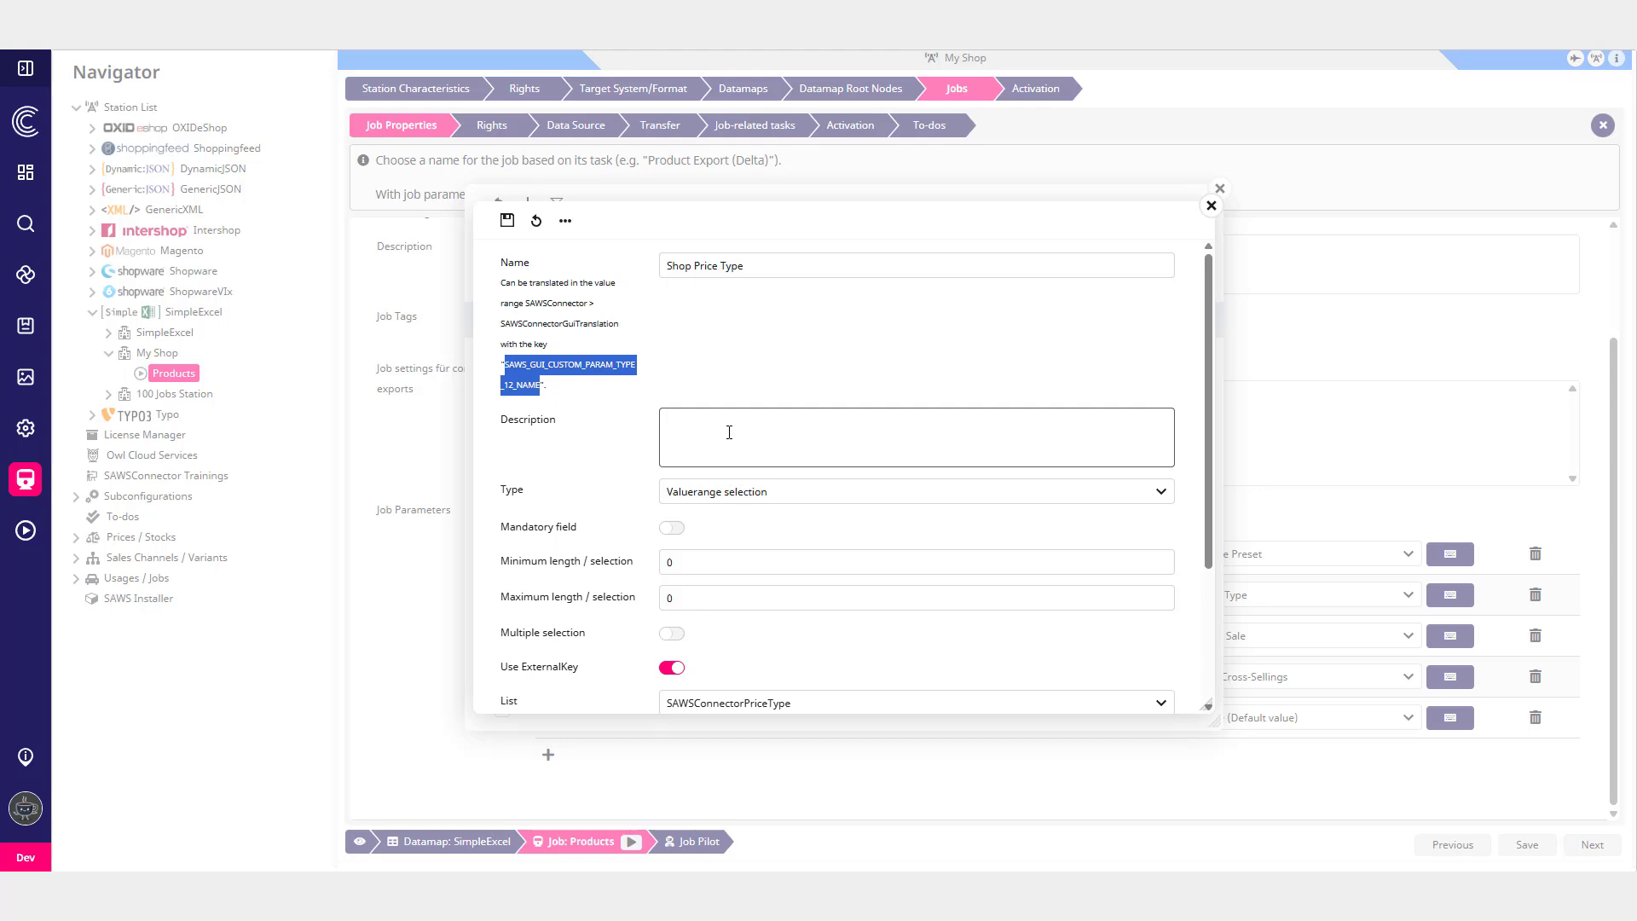
pyautogui.click(1212, 205)
pyautogui.click(1220, 189)
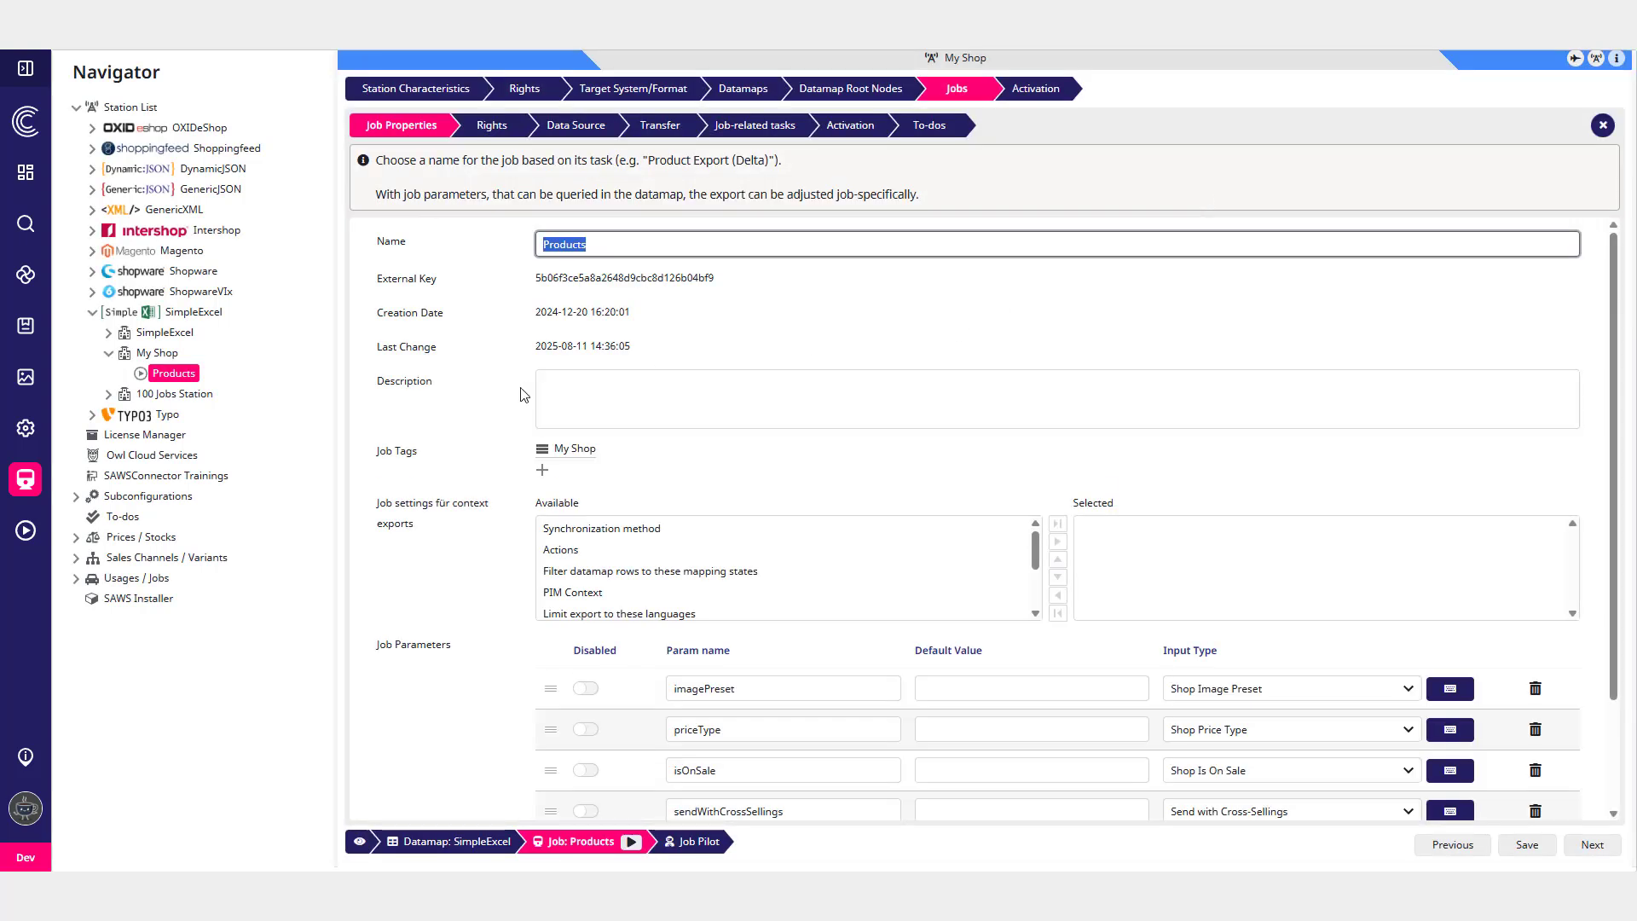
# - Open the SAWSConnectorGuiTranslation value list and inspect the SAWS_GUI_CUSTOM_PARAM_TYPE_12_NAME entry's translations
pyautogui.click(24, 328)
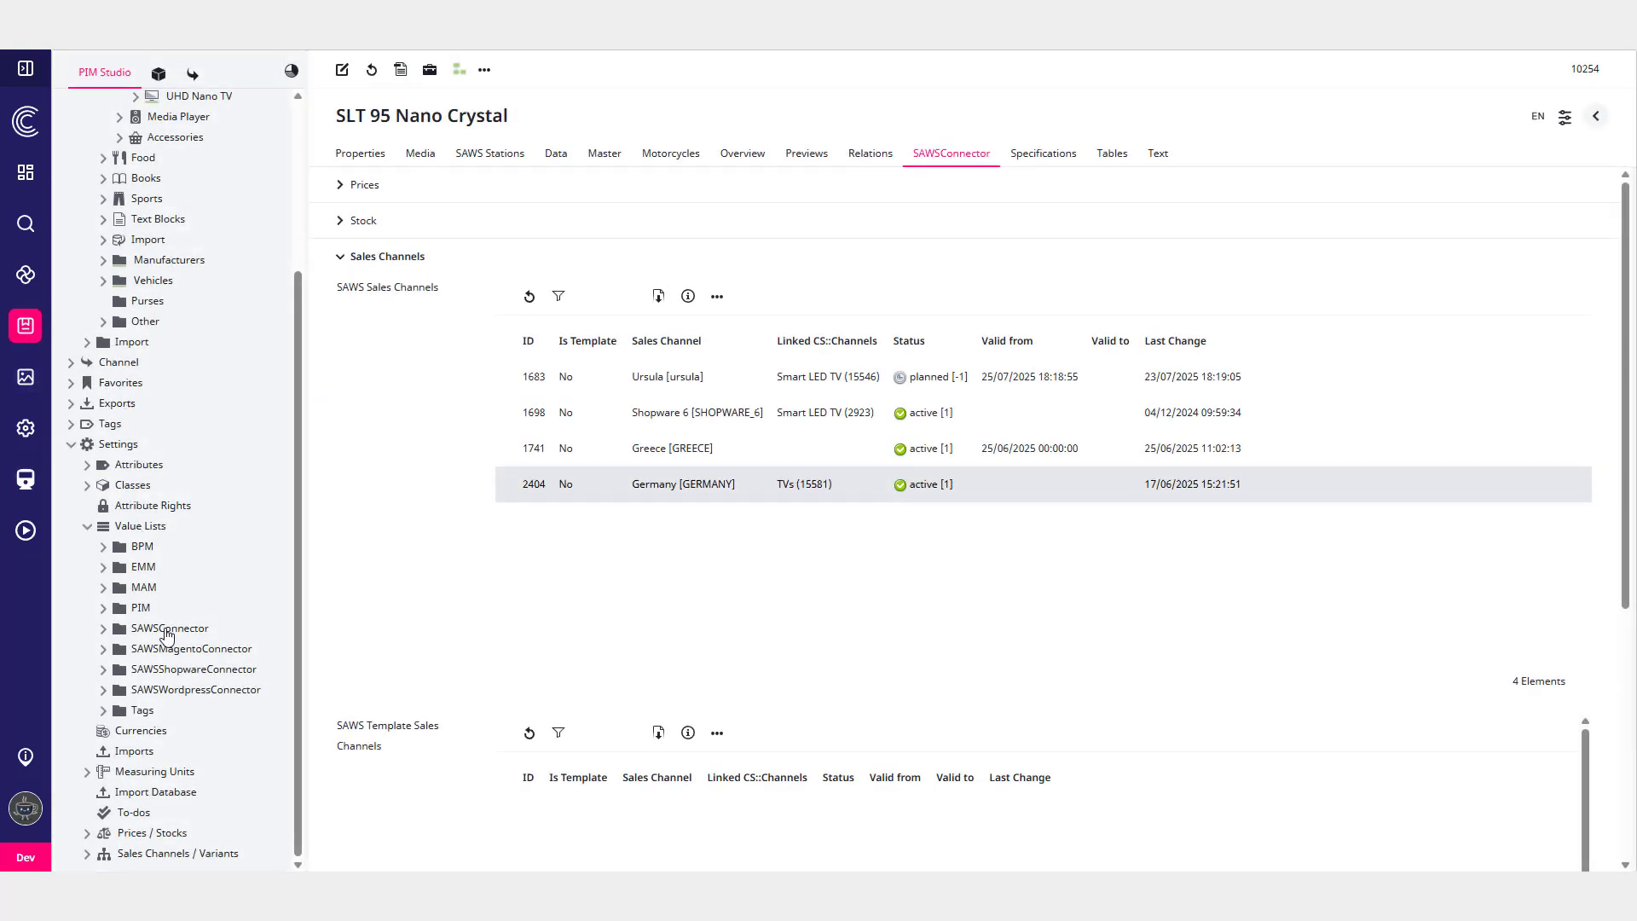
pyautogui.click(167, 635)
pyautogui.scroll(-1, 255, 631)
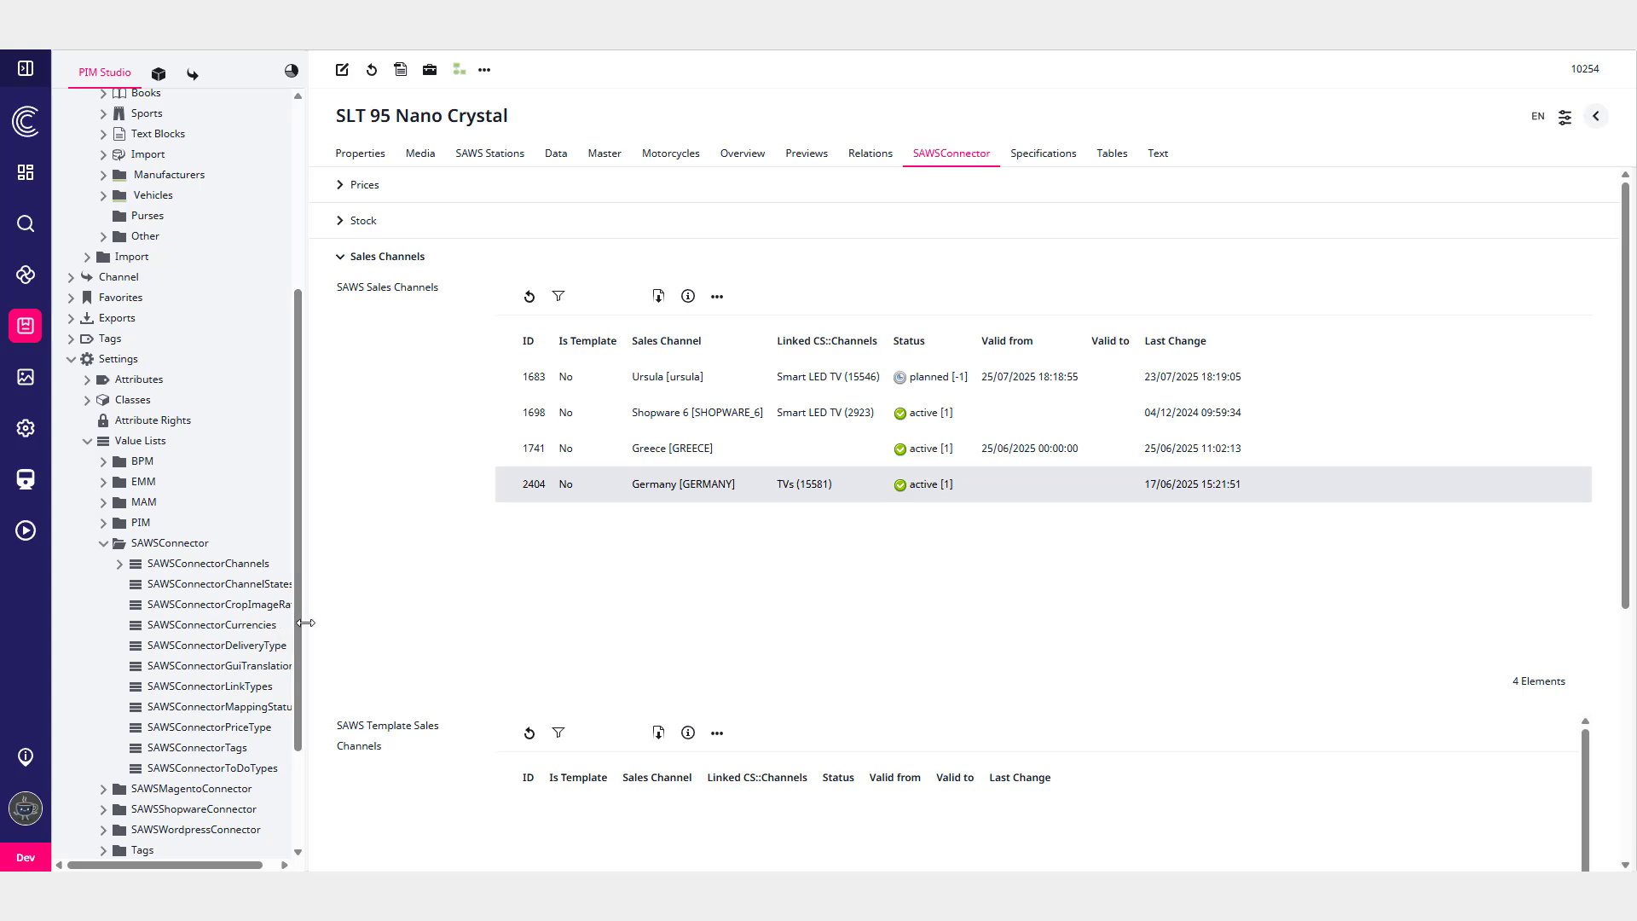
pyautogui.moveTo(305, 622); pyautogui.dragTo(356, 626)
pyautogui.rightClick(347, 634)
pyautogui.click(285, 667)
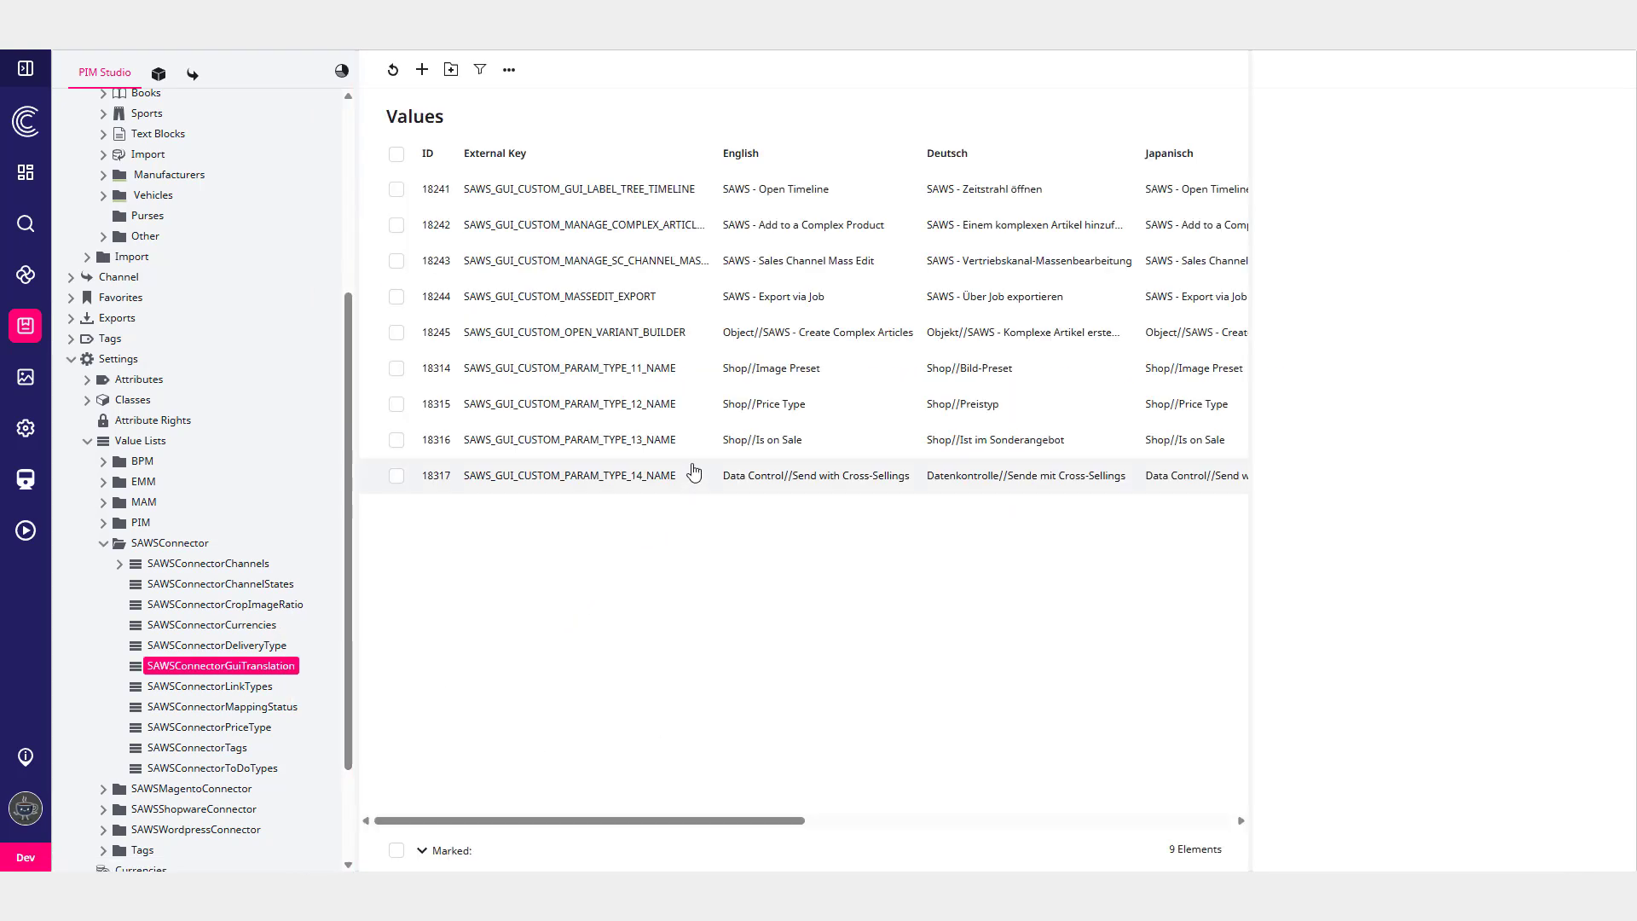
pyautogui.click(576, 405)
pyautogui.moveTo(1399, 161); pyautogui.dragTo(1607, 159)
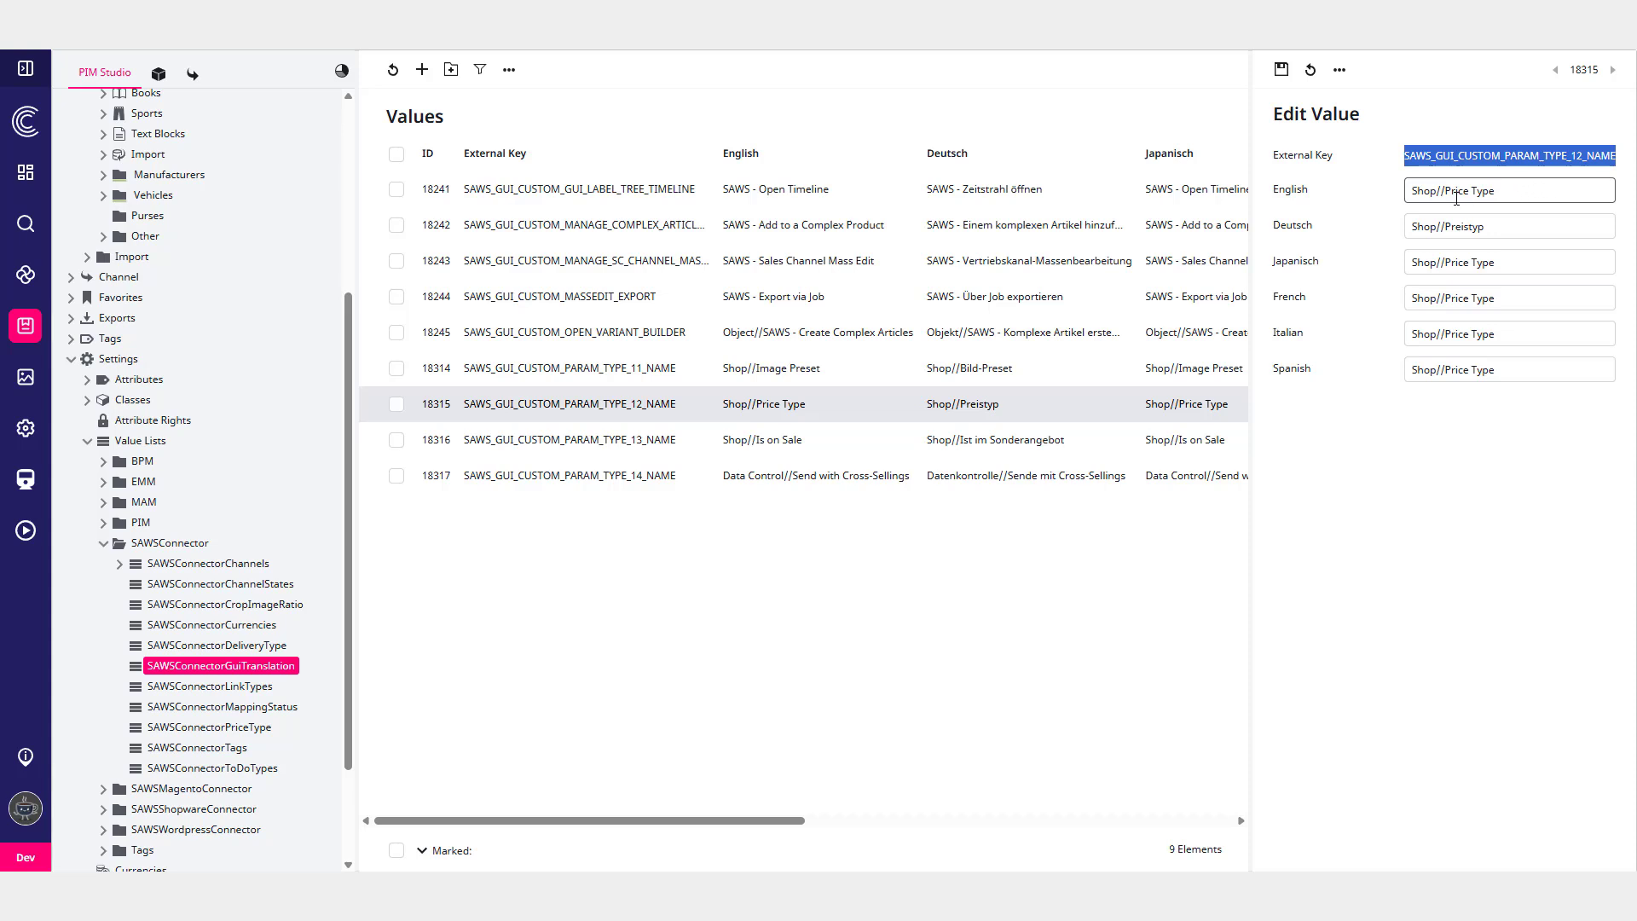
pyautogui.moveTo(1496, 193); pyautogui.dragTo(1399, 194)
pyautogui.click(1365, 322)
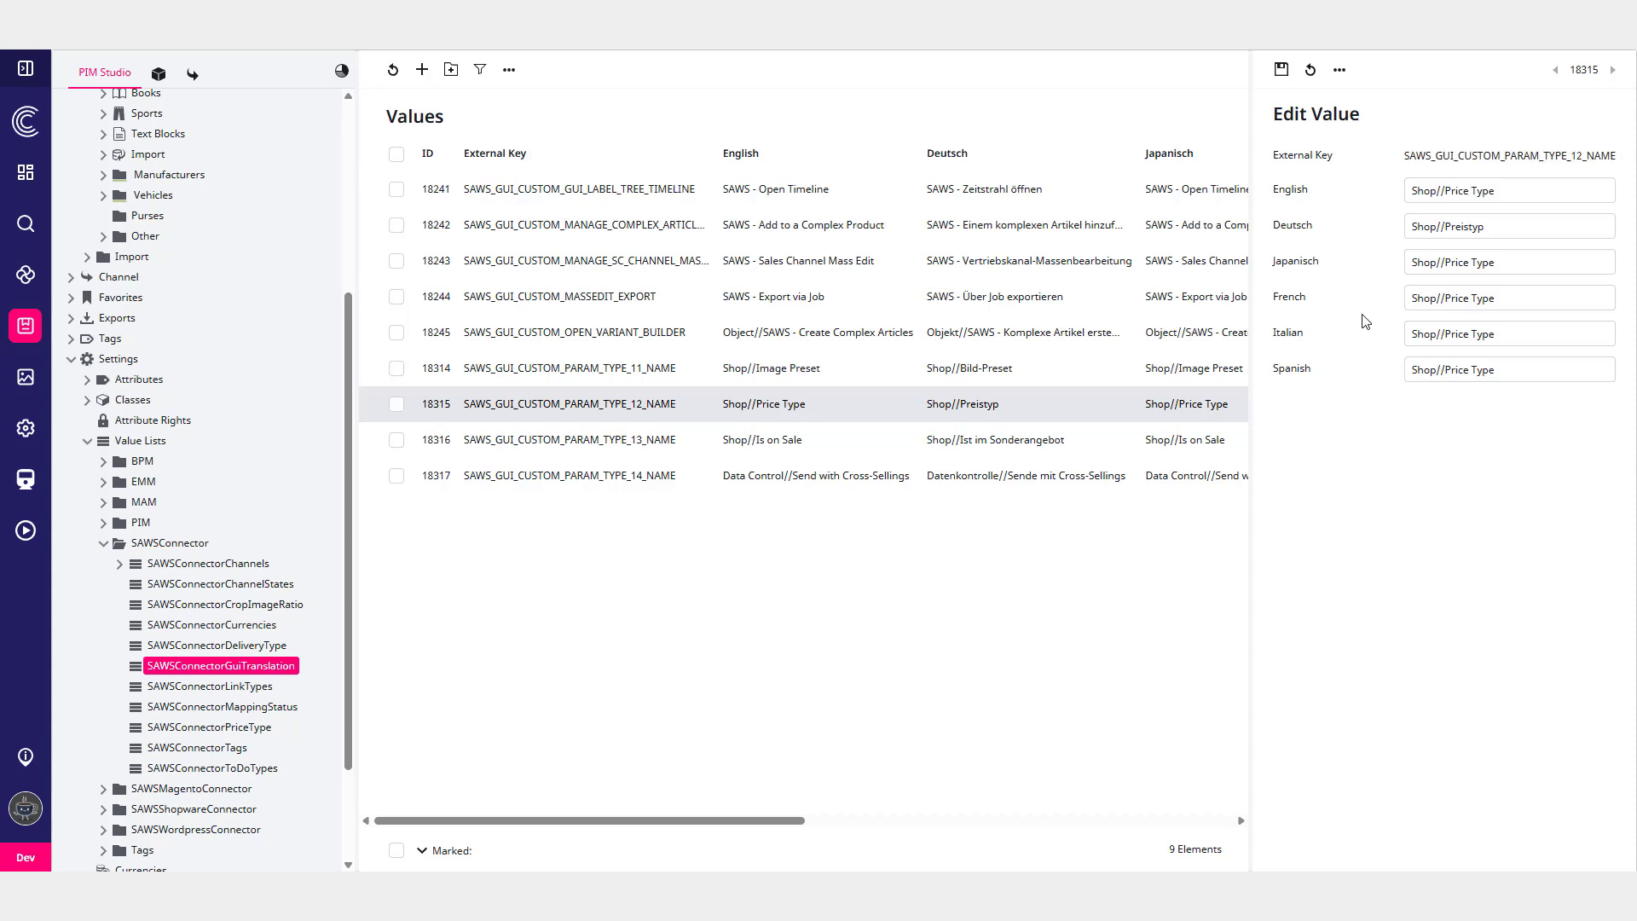
# - Start SAWS Export via Job for the SLT 95 Nano Crystal product and filter jobs to the SimpleExcel connector
pyautogui.scroll(5, 286, 418)
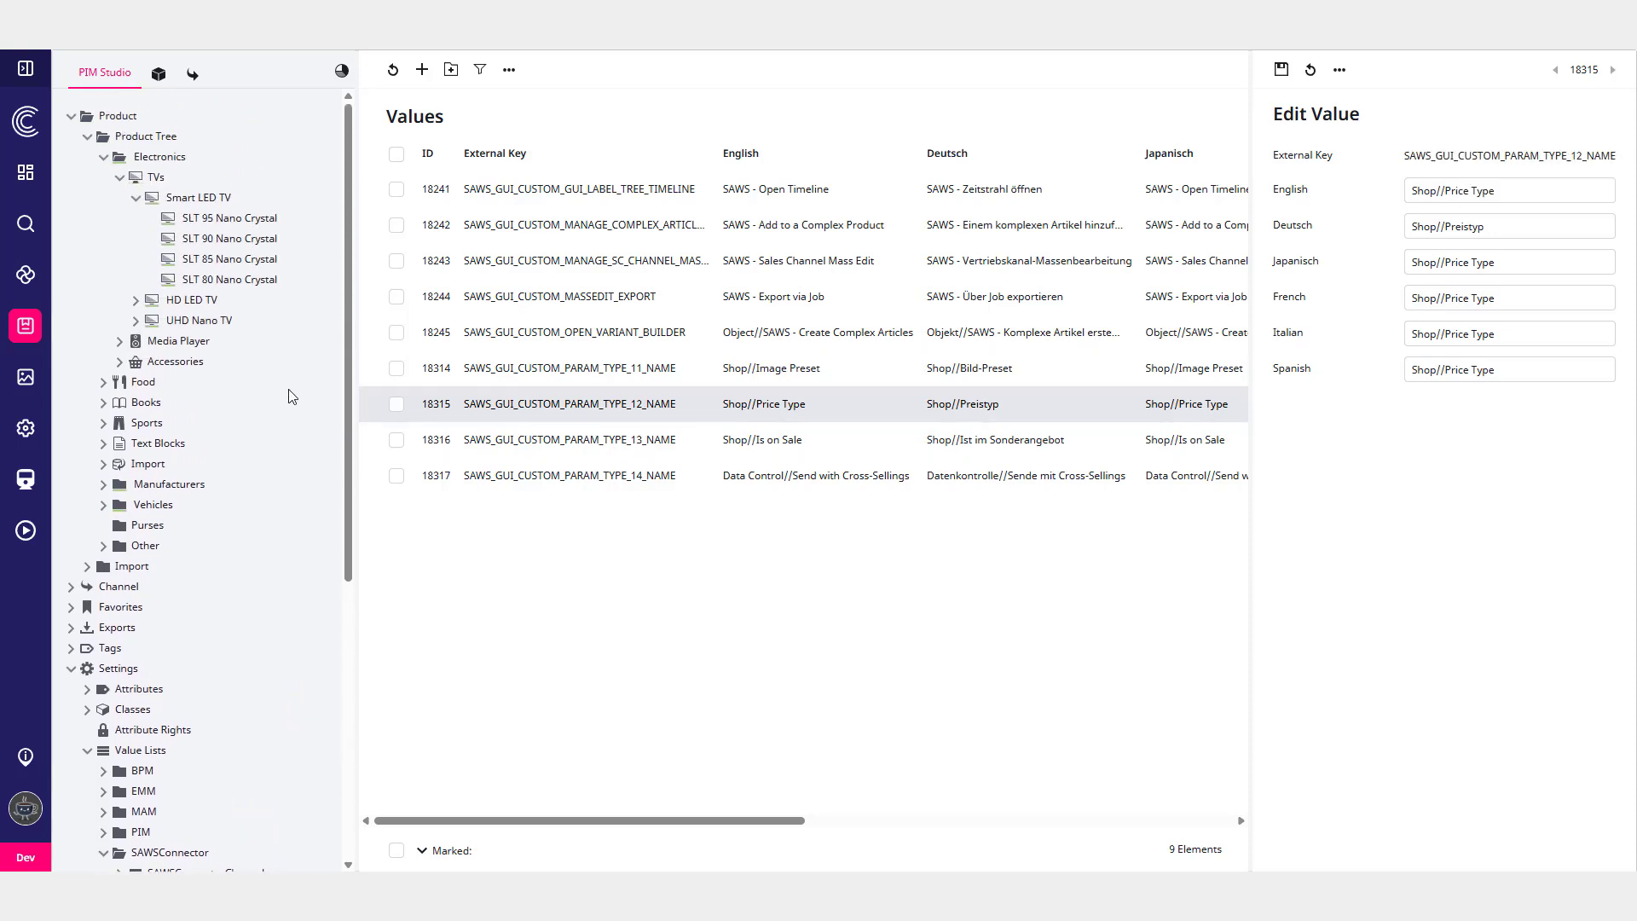
pyautogui.click(250, 223)
pyautogui.rightClick(252, 224)
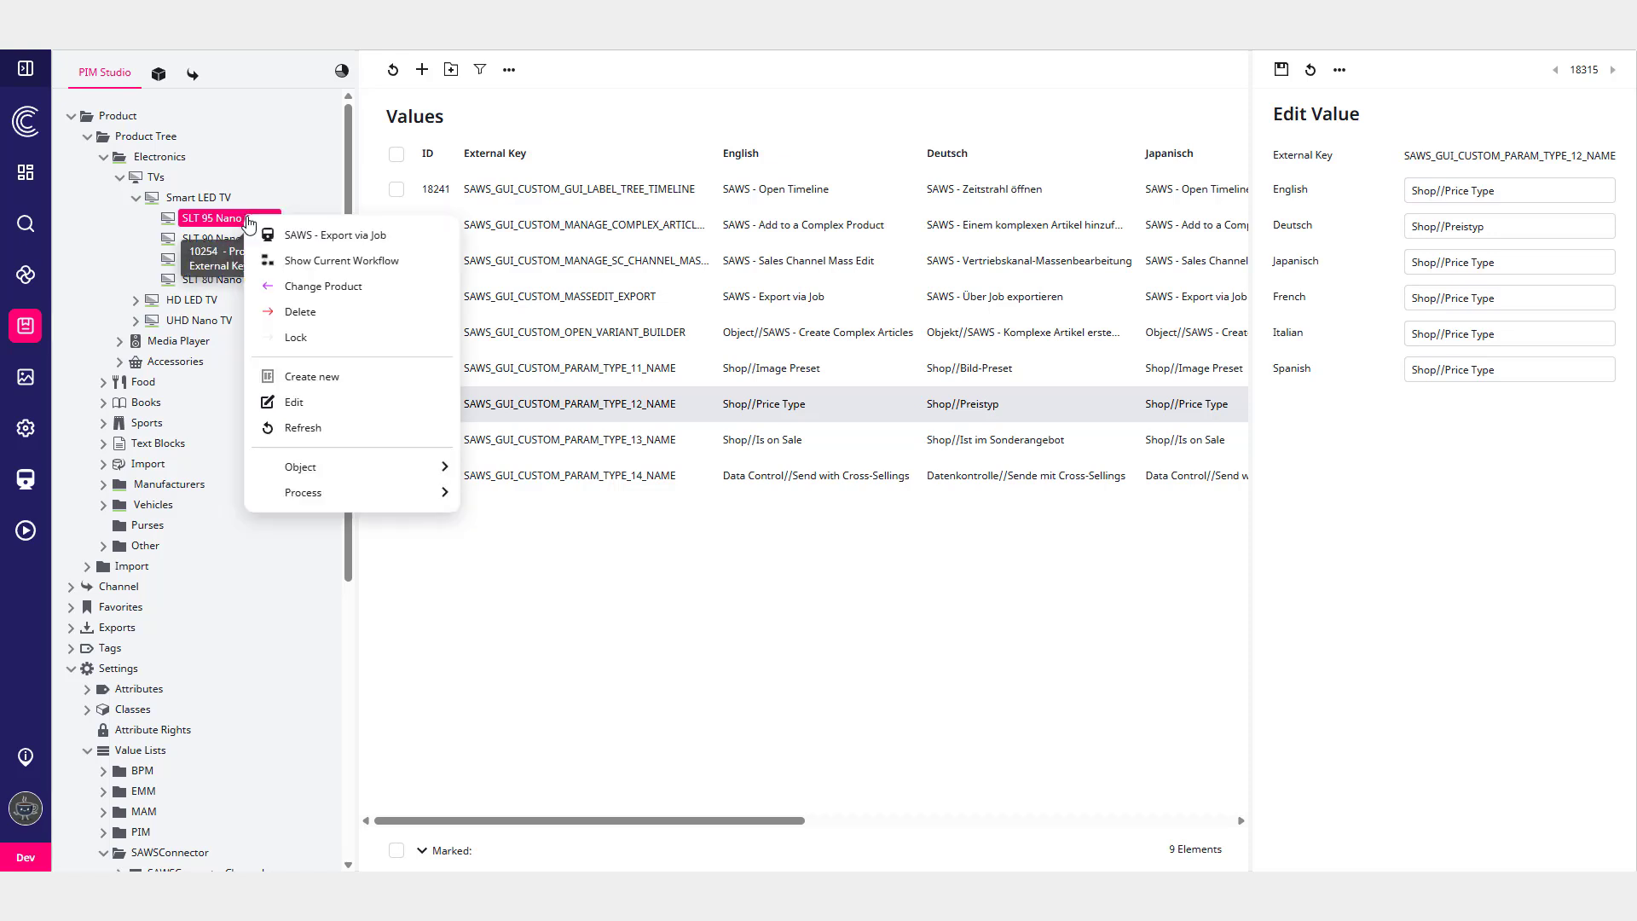
pyautogui.click(322, 243)
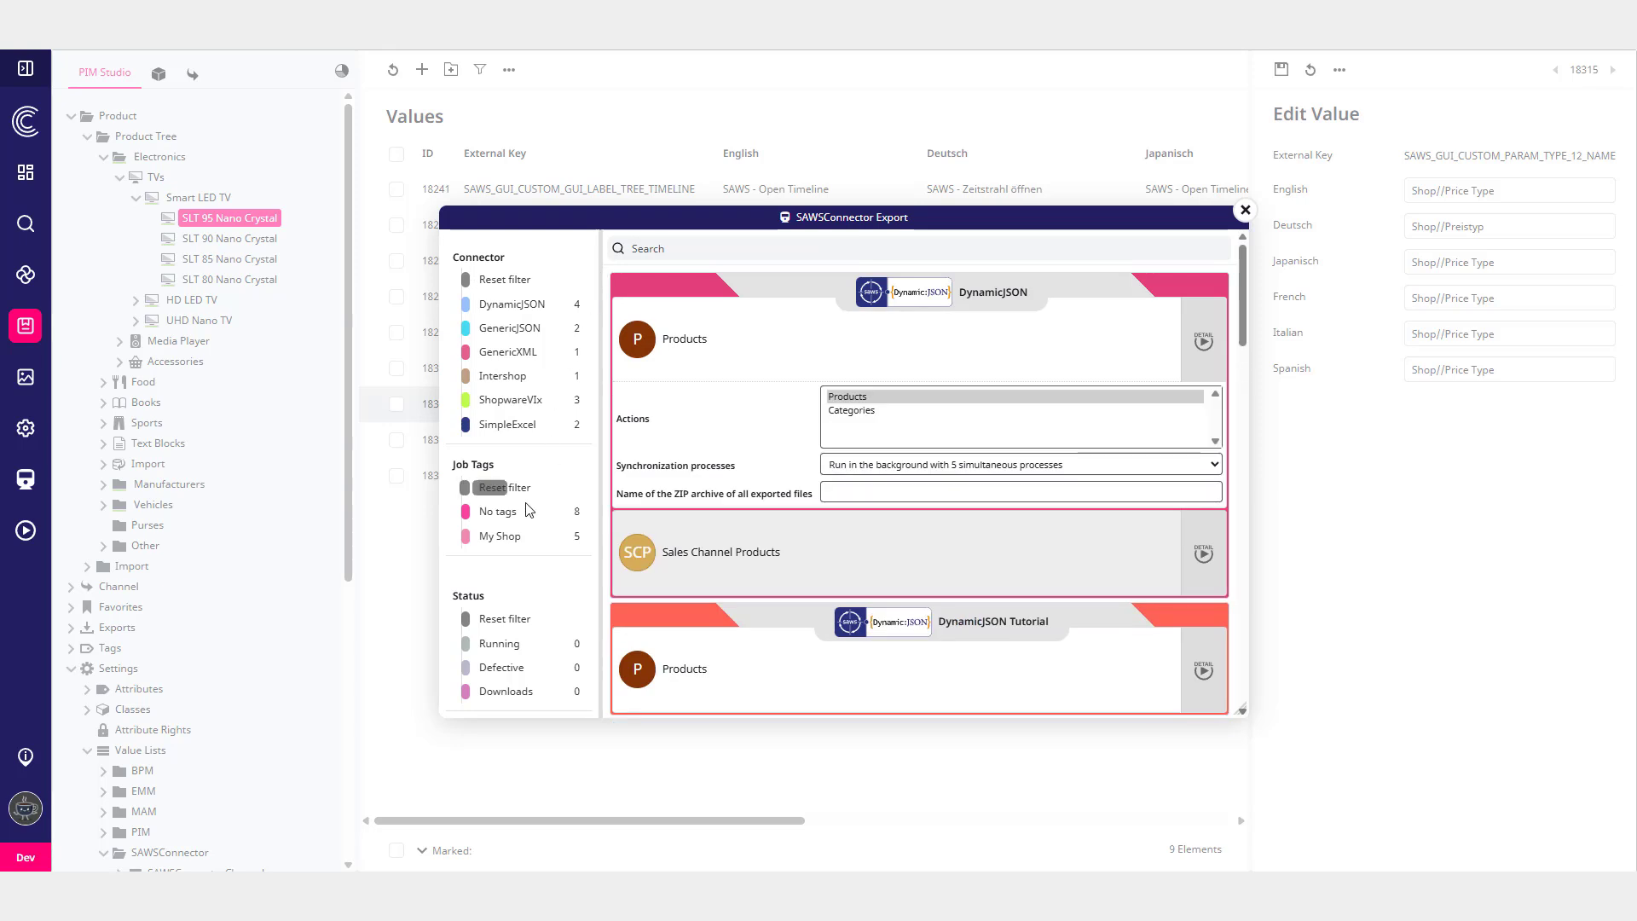
pyautogui.click(504, 426)
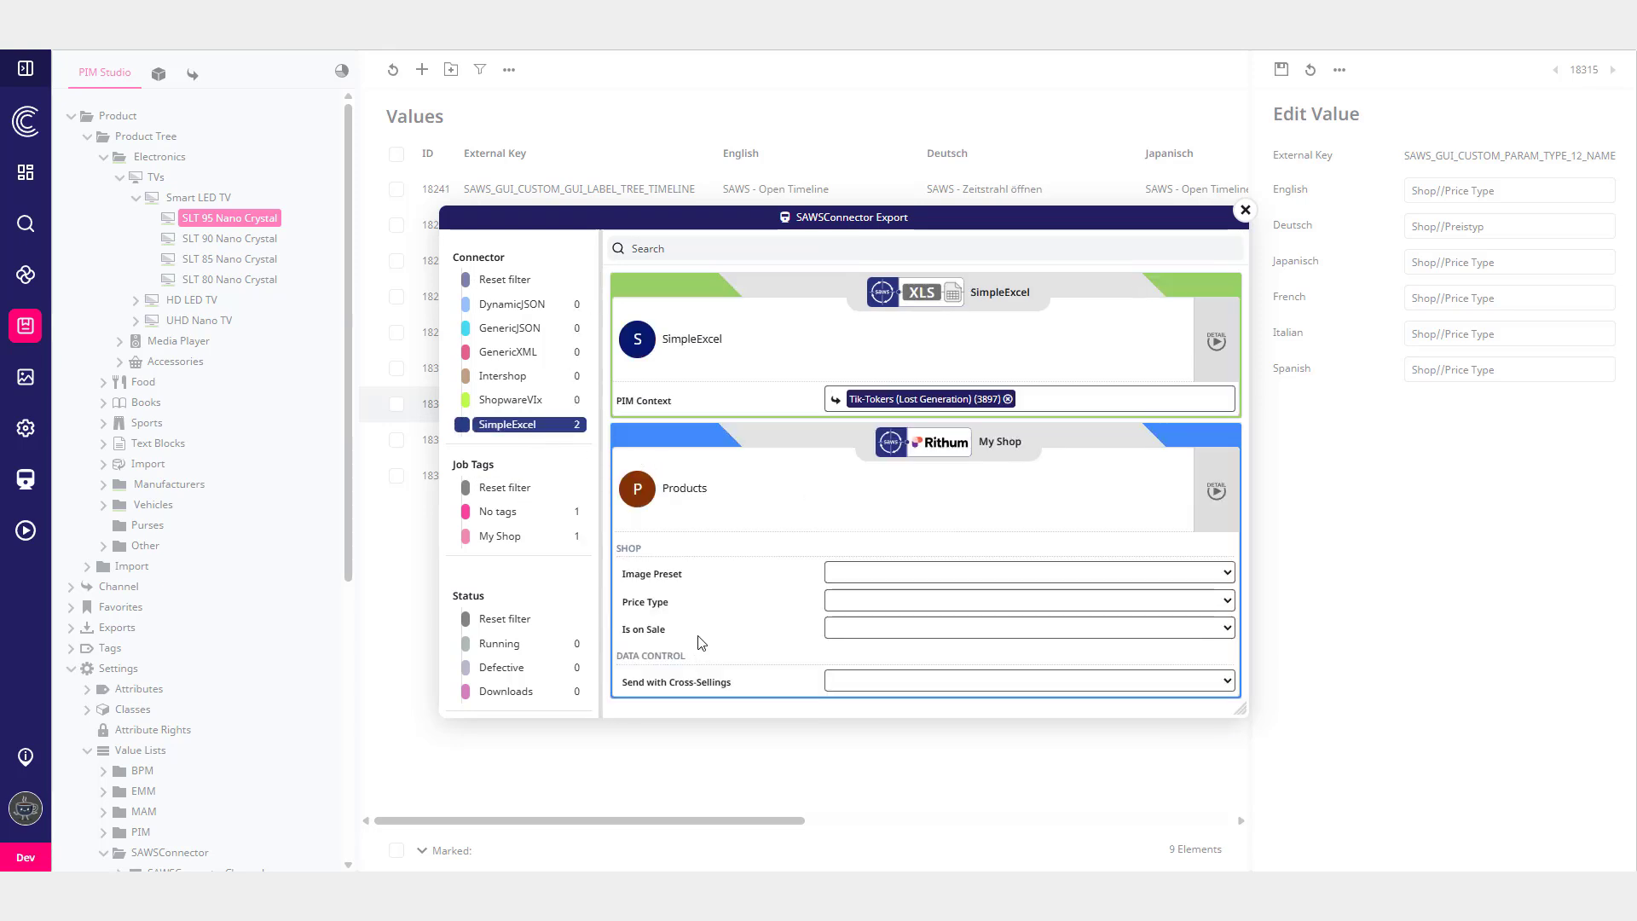
# - Set the My Shop Products job parameters: Image Preset Standard (1), Price Type Purchase Price [PP], Is on Sale 1, Send with Cross-Sellings 0
pyautogui.click(846, 577)
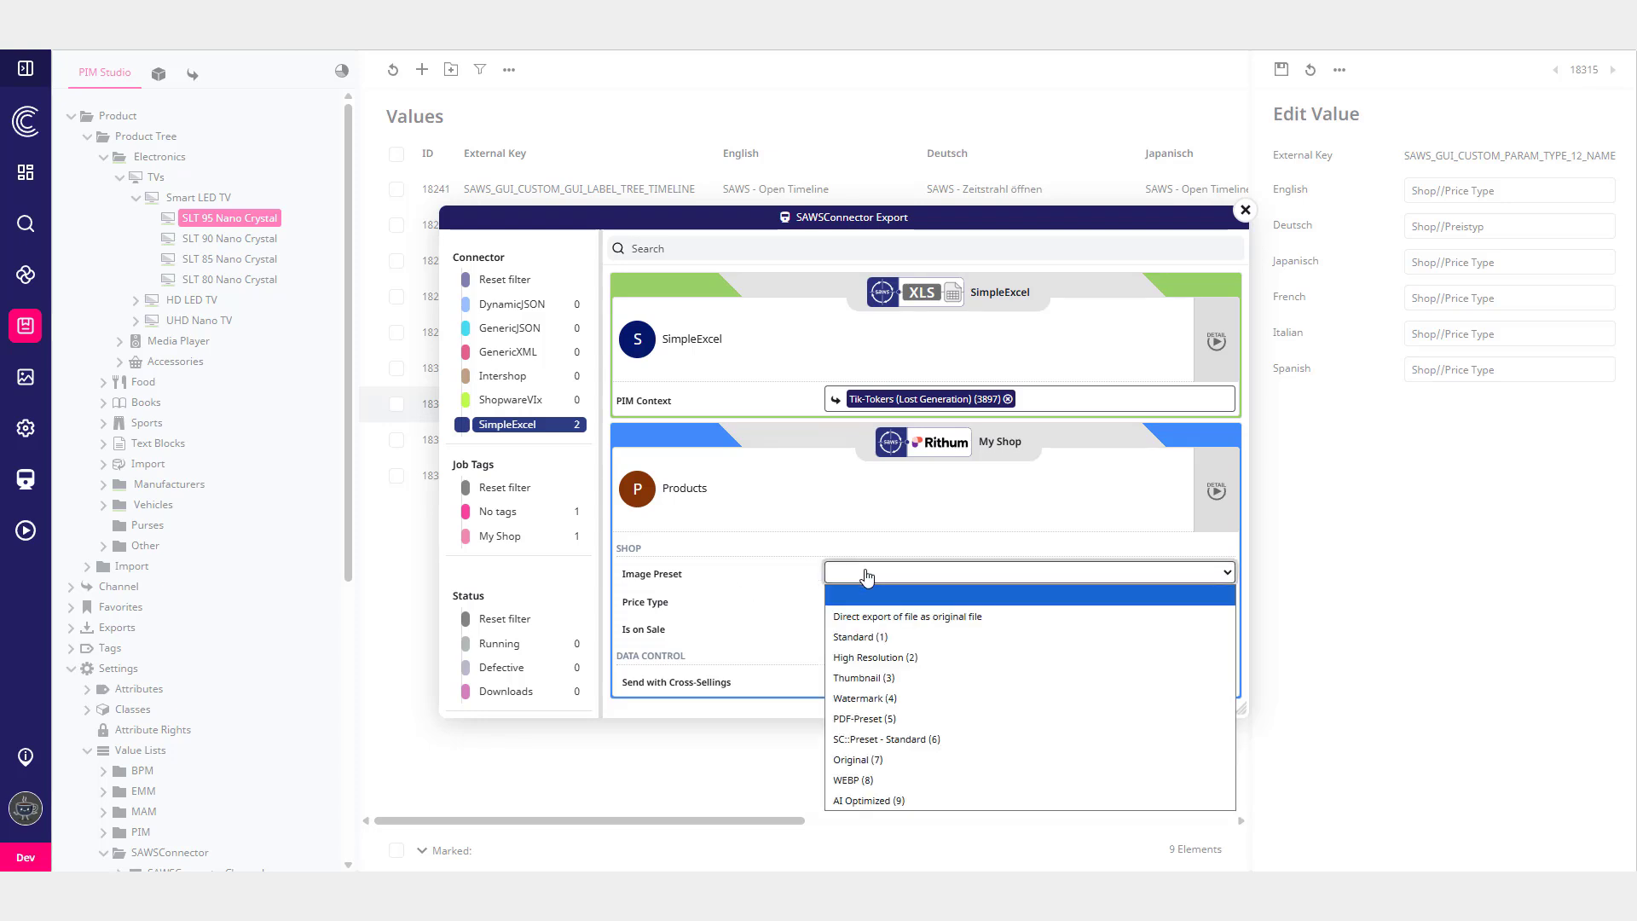
pyautogui.click(869, 645)
pyautogui.click(850, 601)
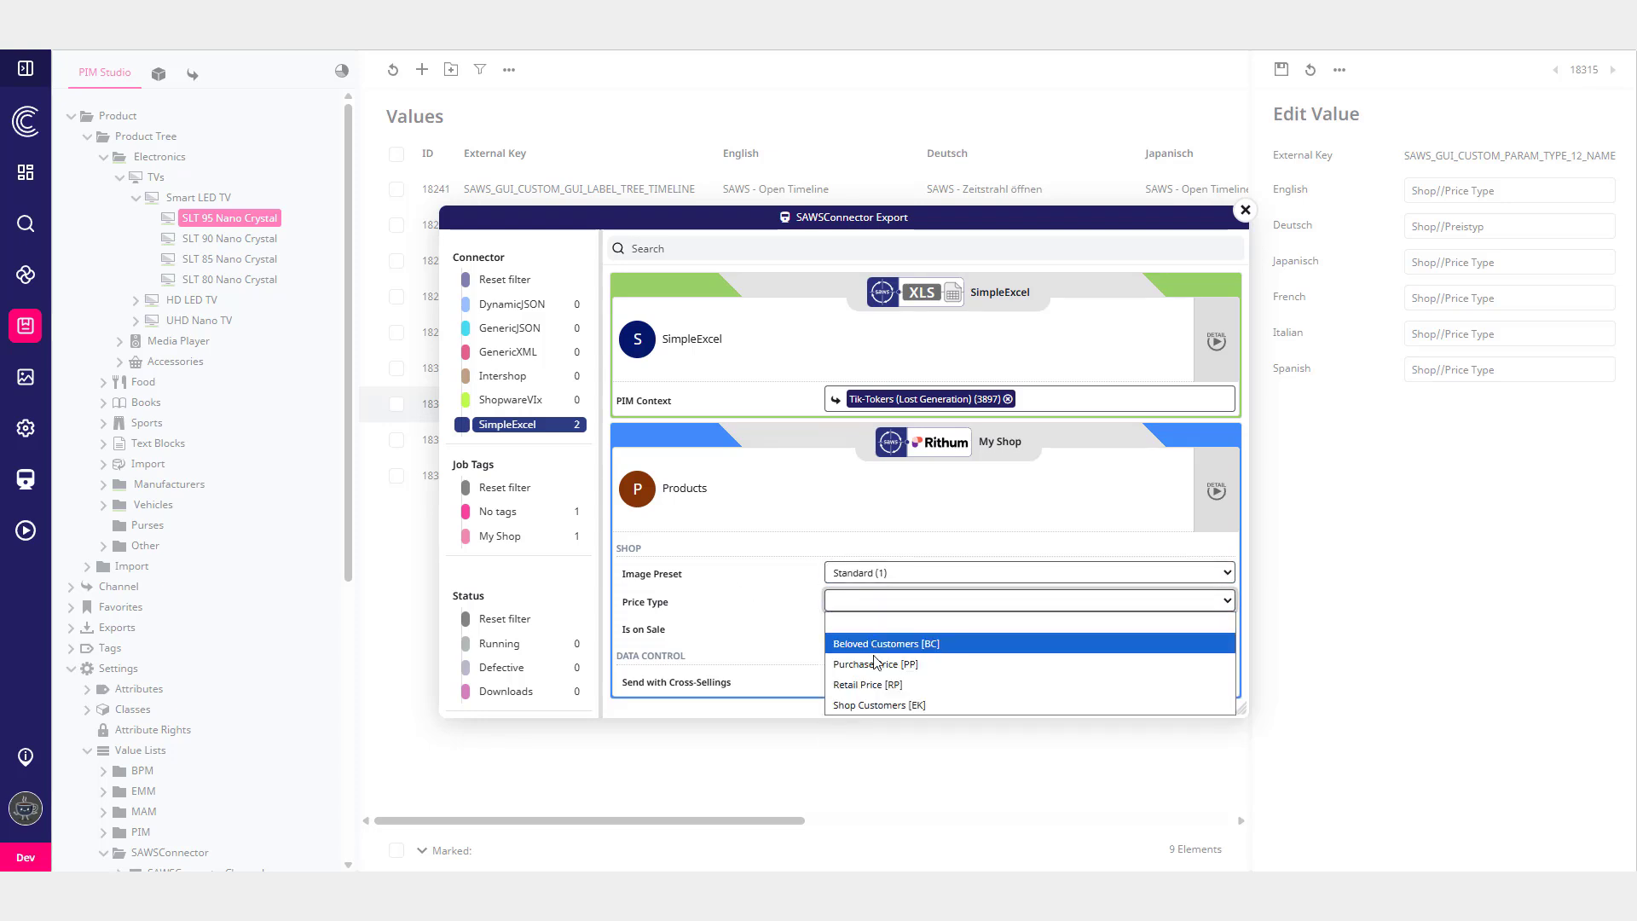
pyautogui.click(870, 664)
pyautogui.click(850, 636)
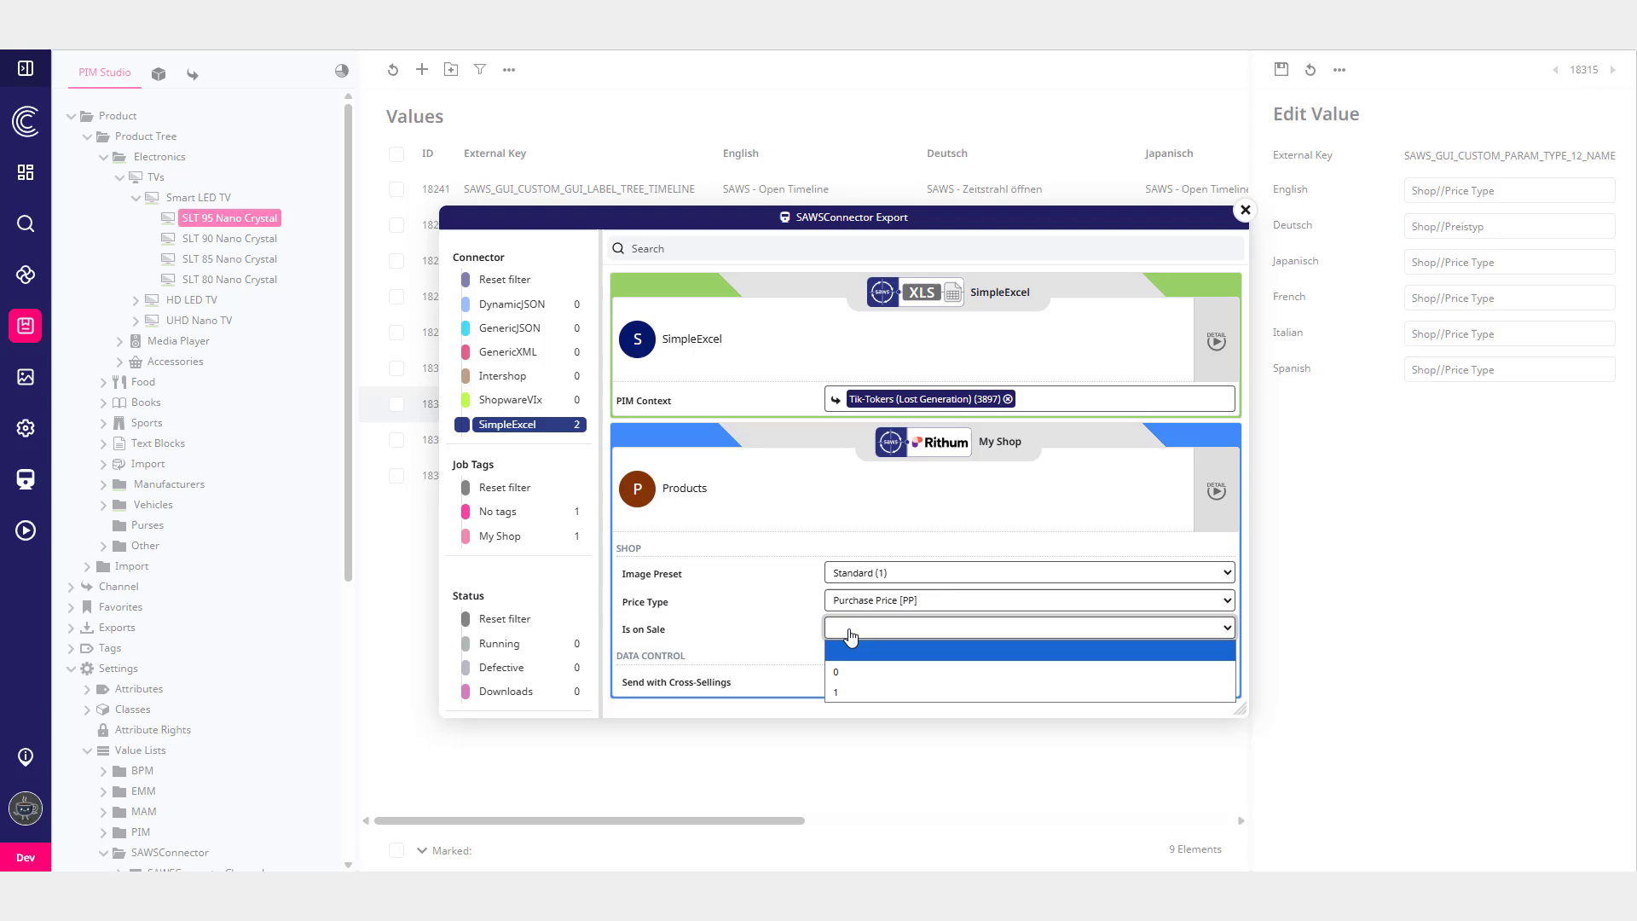
pyautogui.click(860, 691)
pyautogui.click(859, 682)
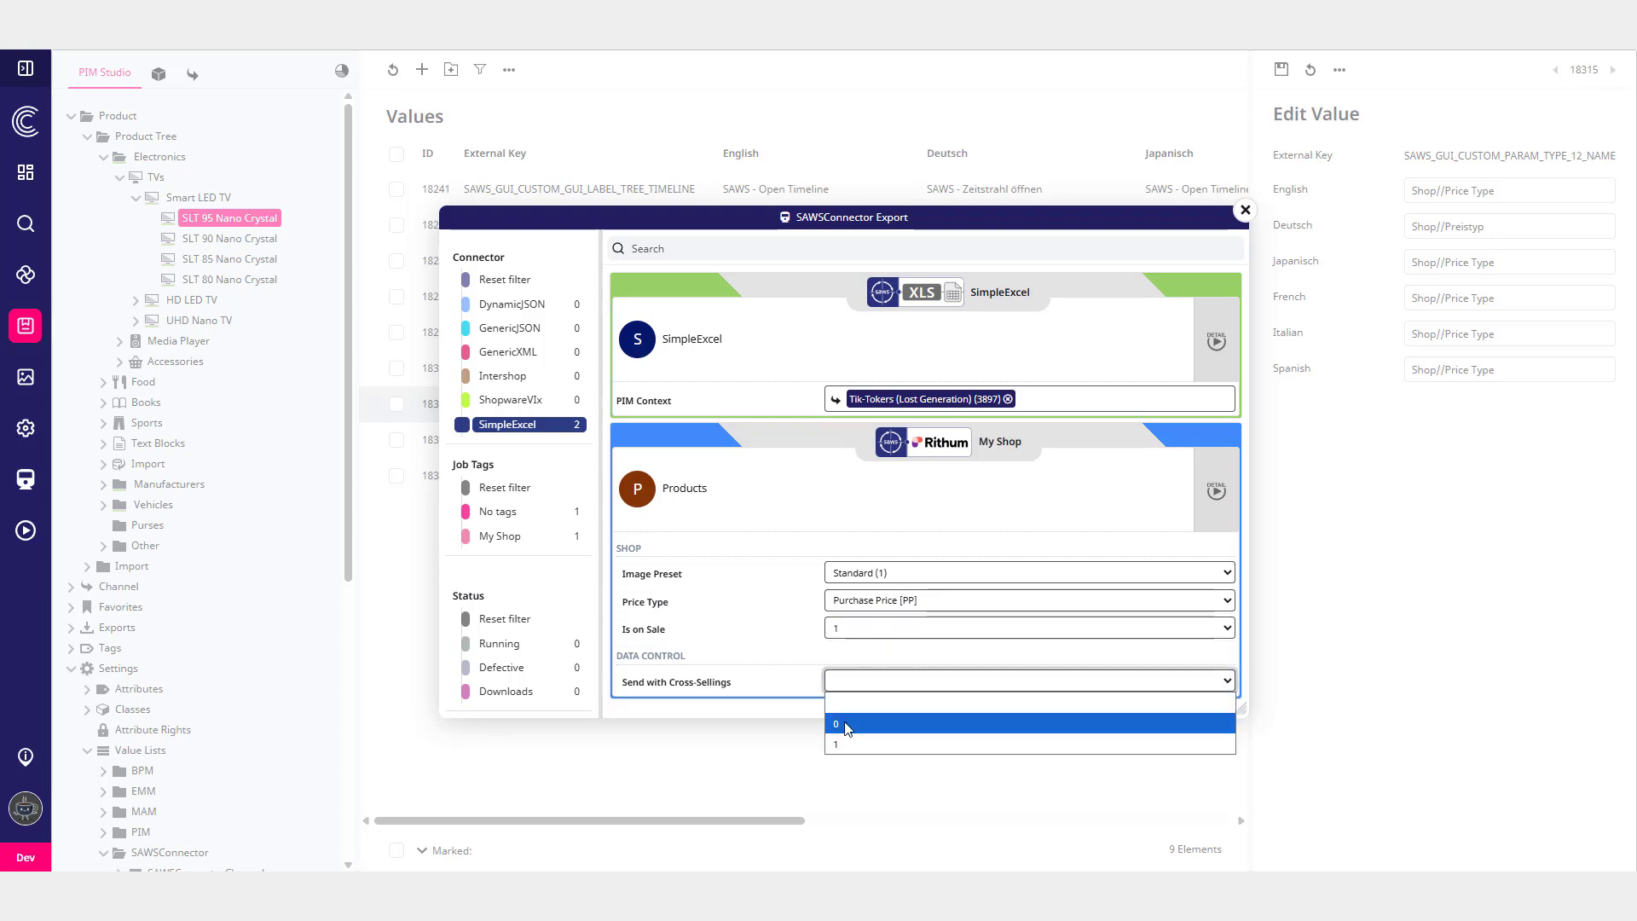
pyautogui.click(848, 723)
pyautogui.moveTo(690, 656); pyautogui.dragTo(636, 656)
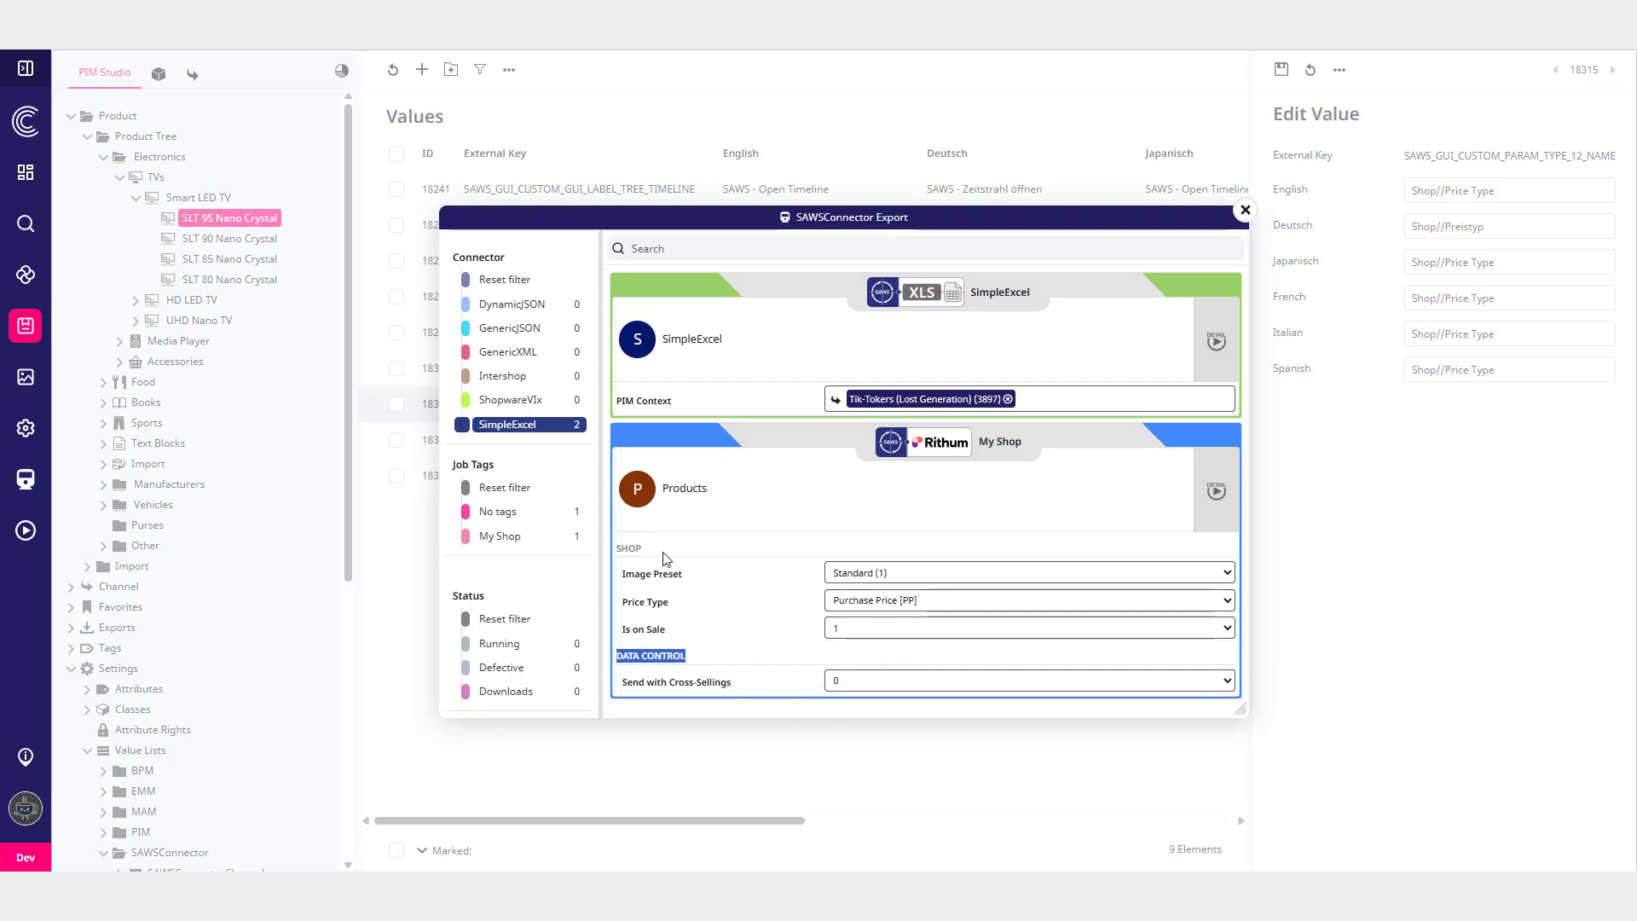
pyautogui.moveTo(665, 558); pyautogui.dragTo(619, 559)
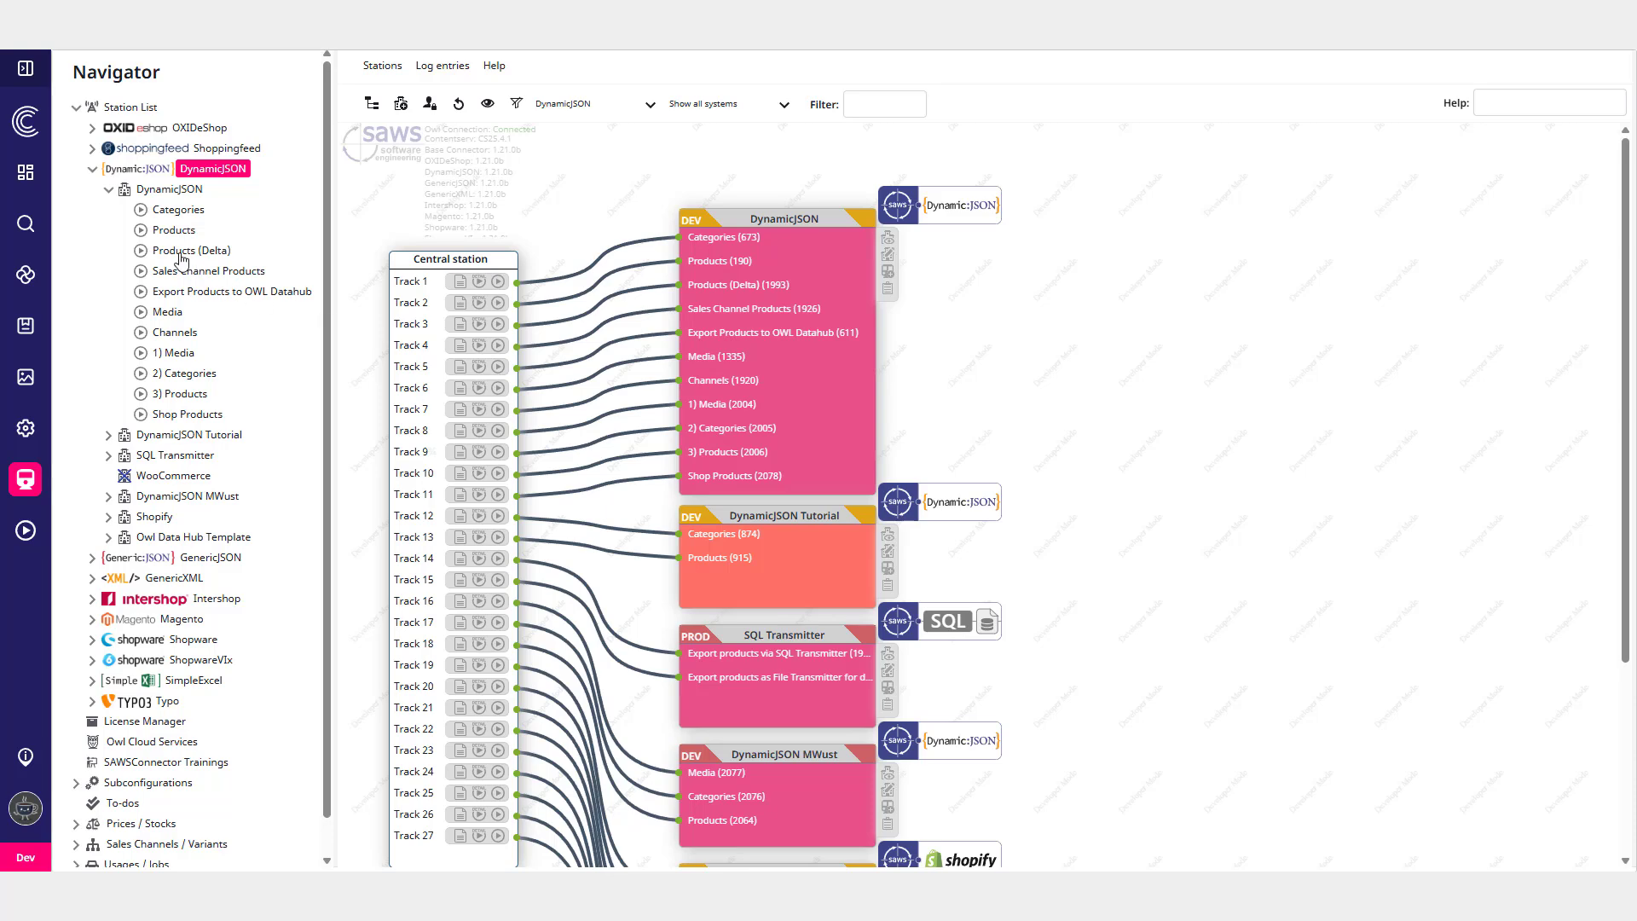
# - Open the DynamicJSON Products job's job-related tasks and set the e-mail task's mail template to HtmlMailTemplateSAWS.xml
pyautogui.click(170, 232)
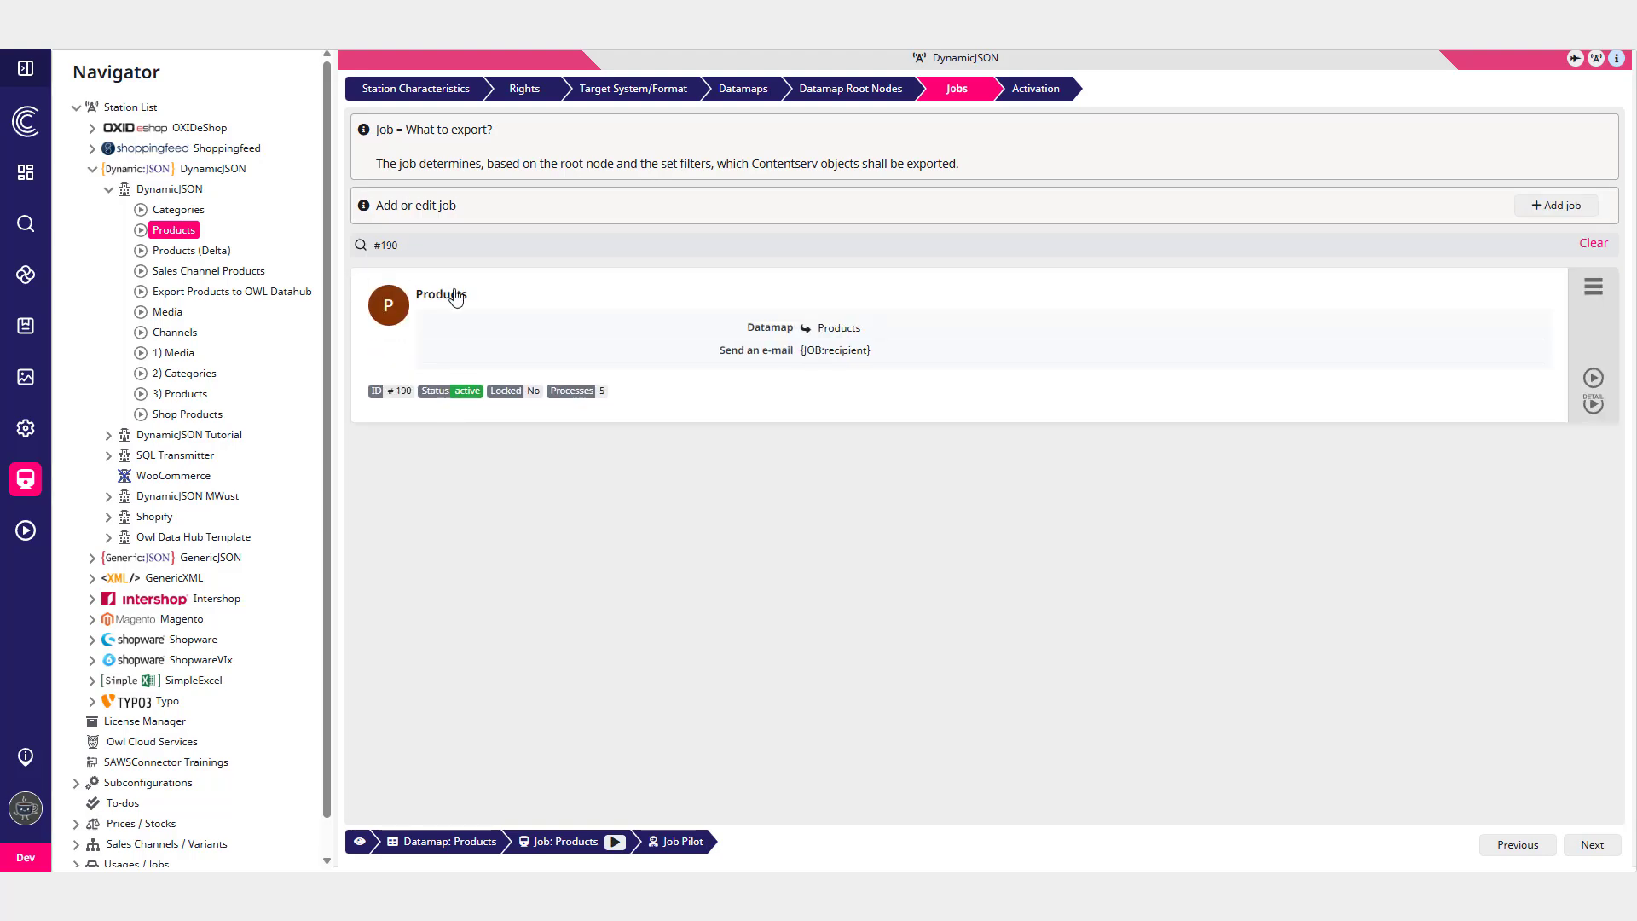
pyautogui.click(456, 296)
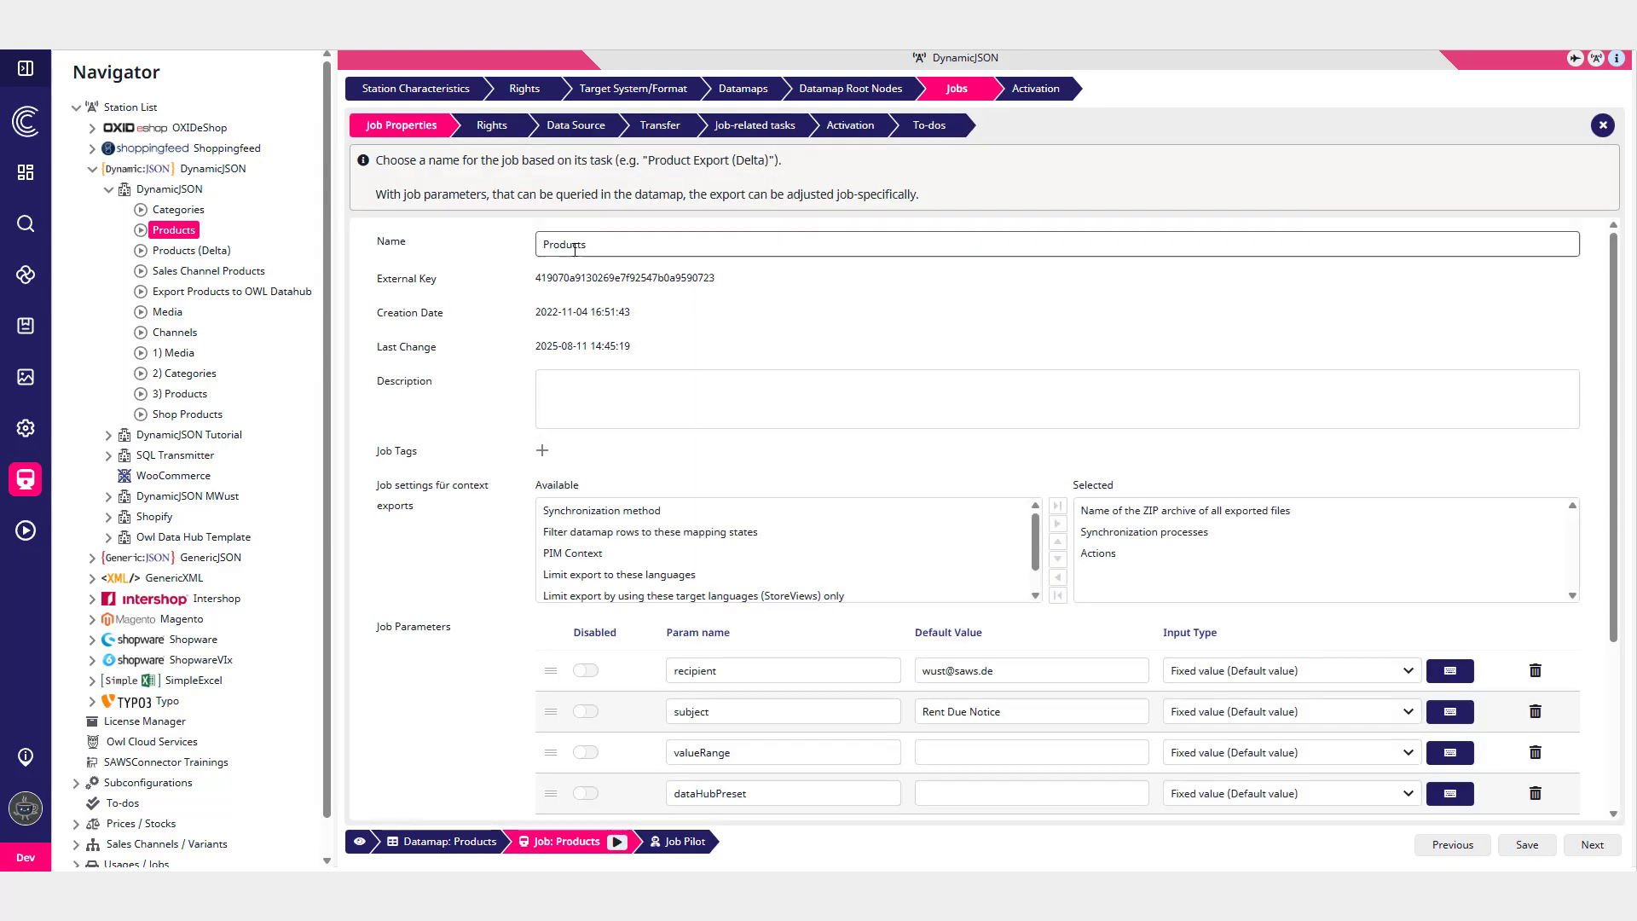
pyautogui.click(758, 127)
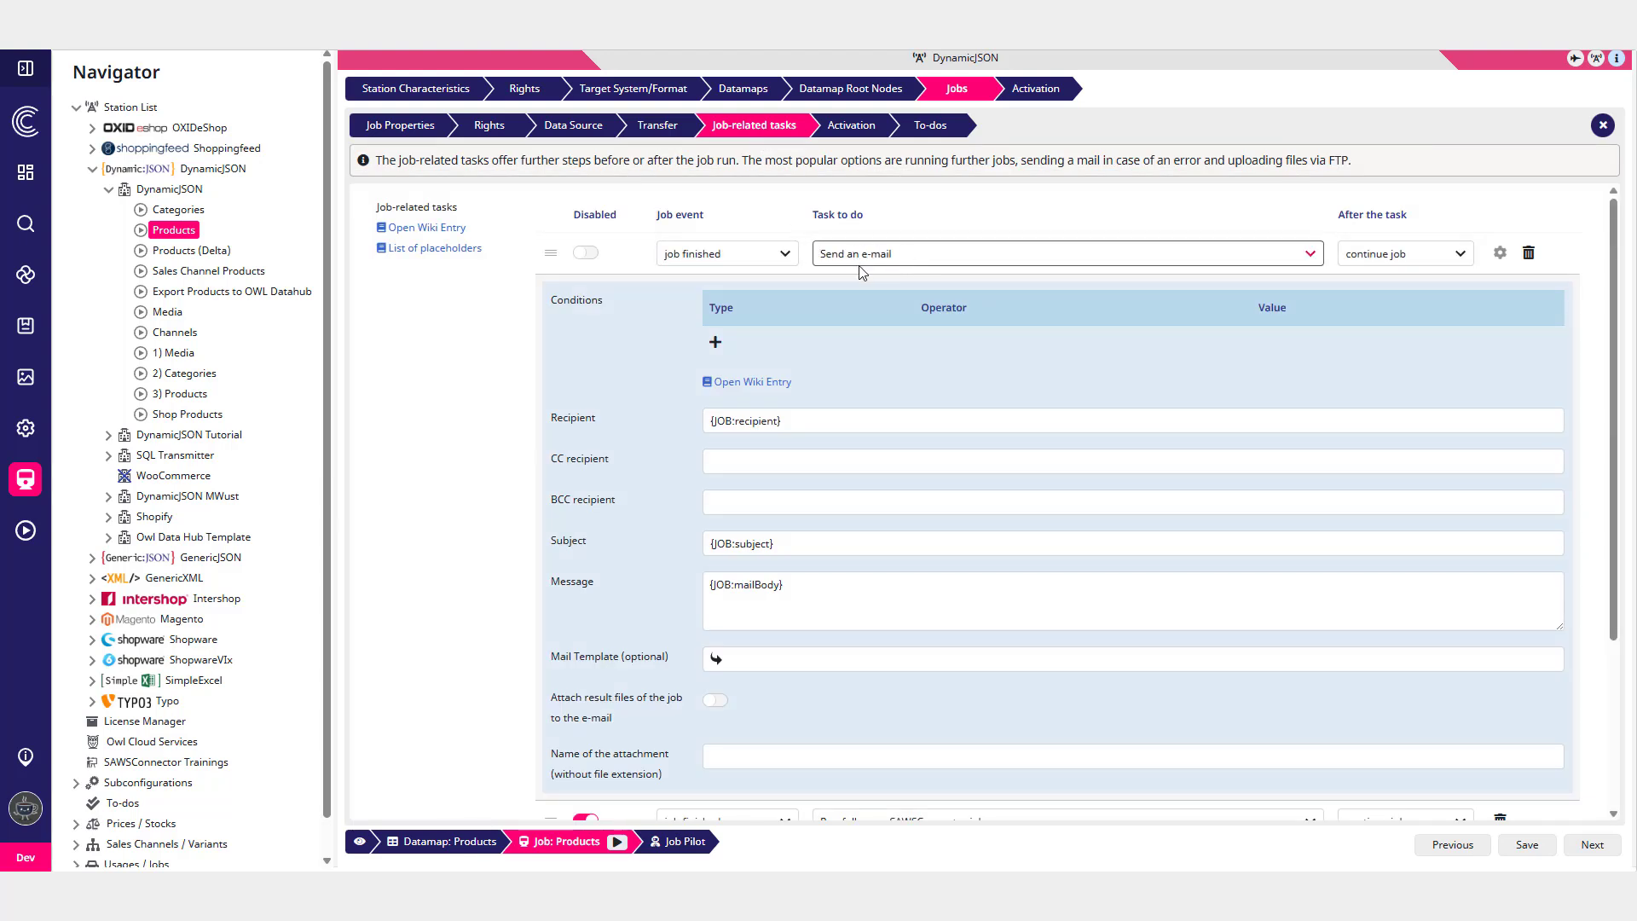
pyautogui.scroll(-1, 888, 325)
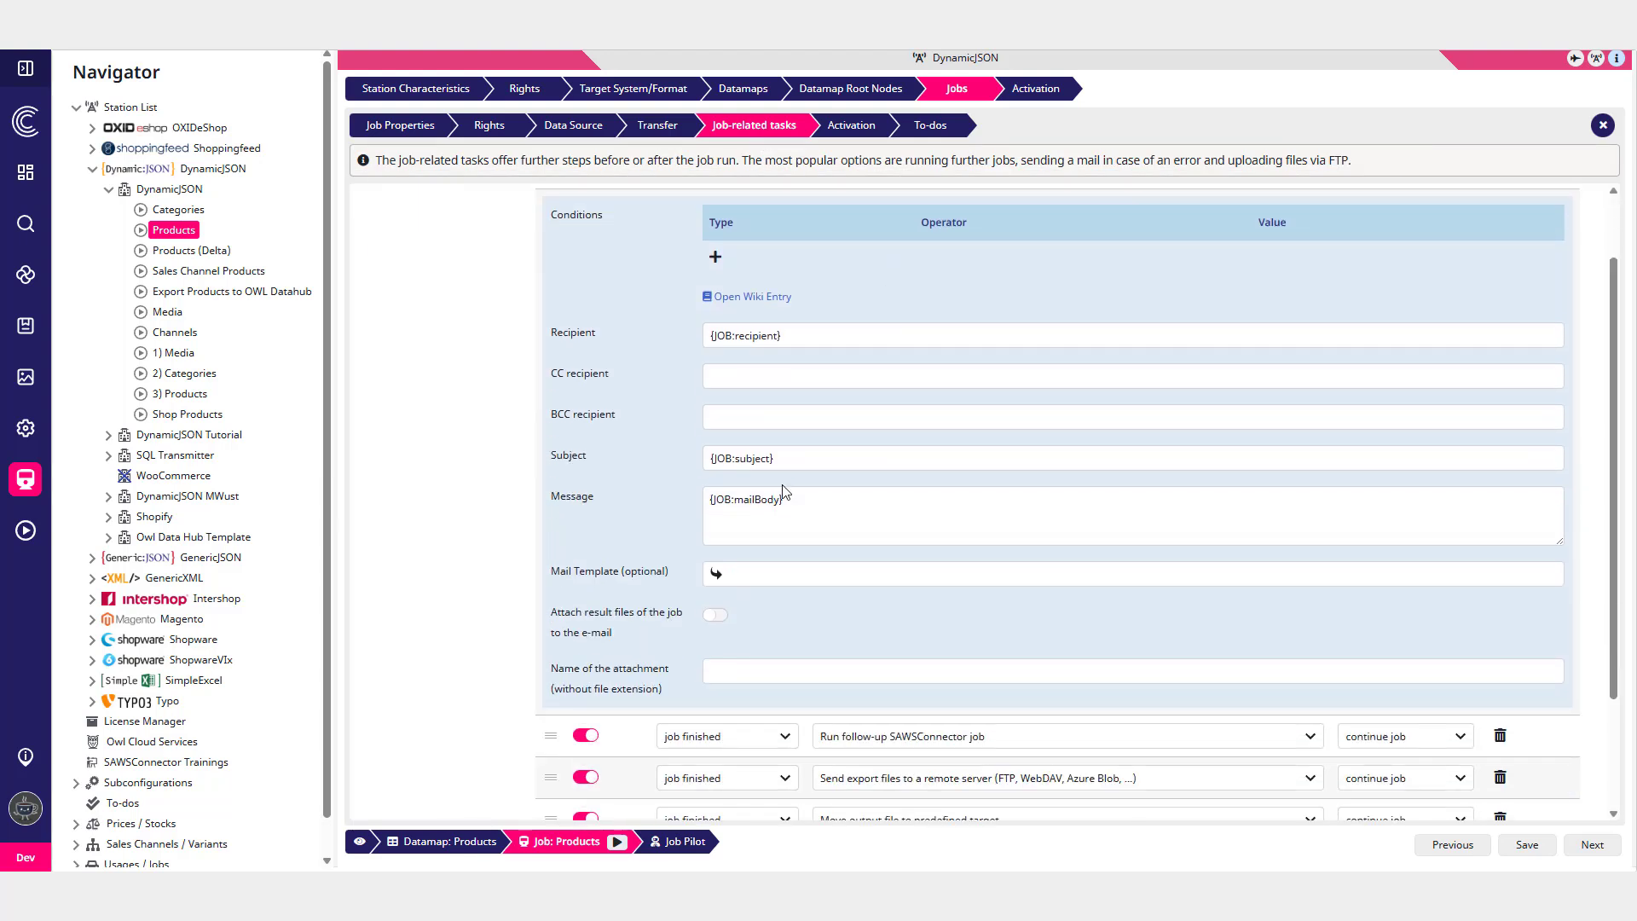
pyautogui.scroll(-1, 776, 495)
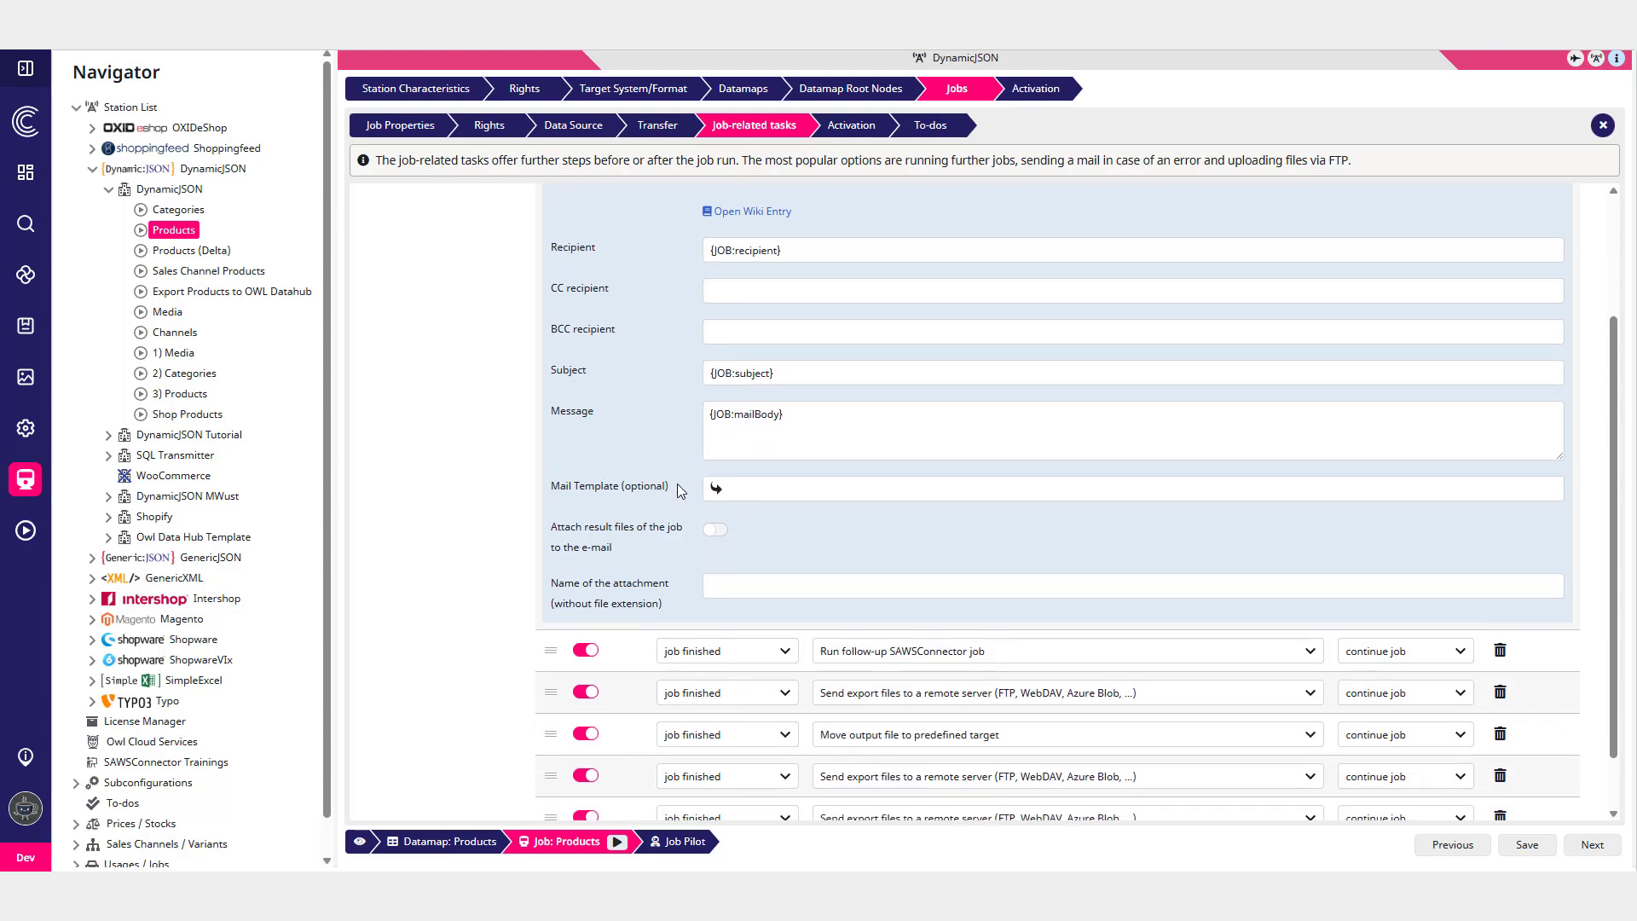
pyautogui.click(770, 490)
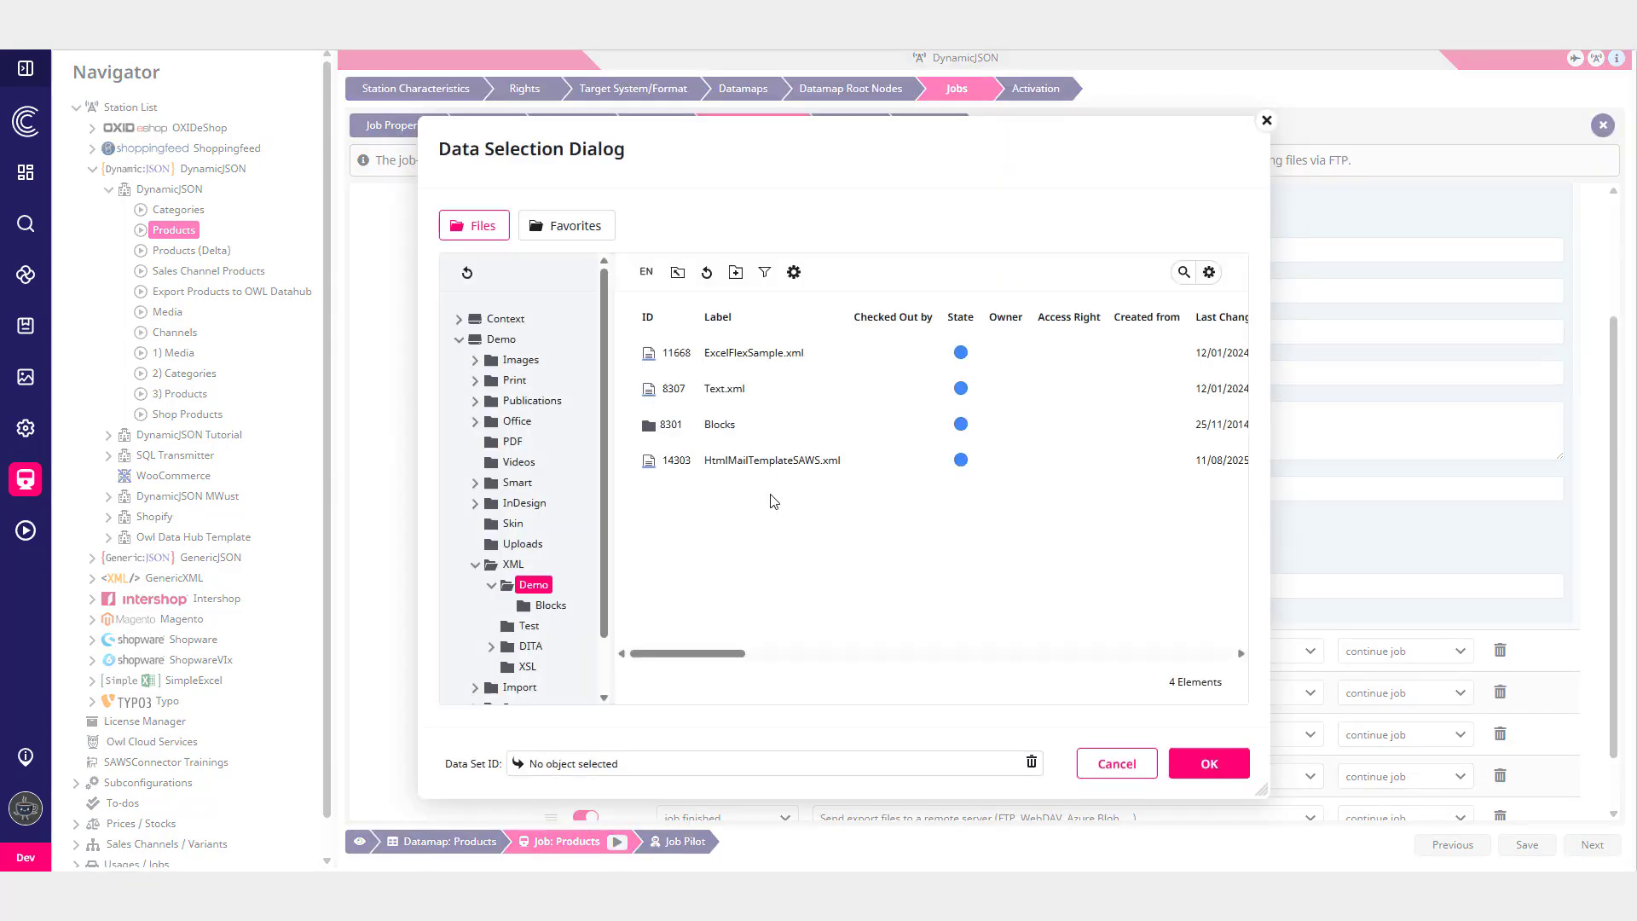
pyautogui.click(767, 465)
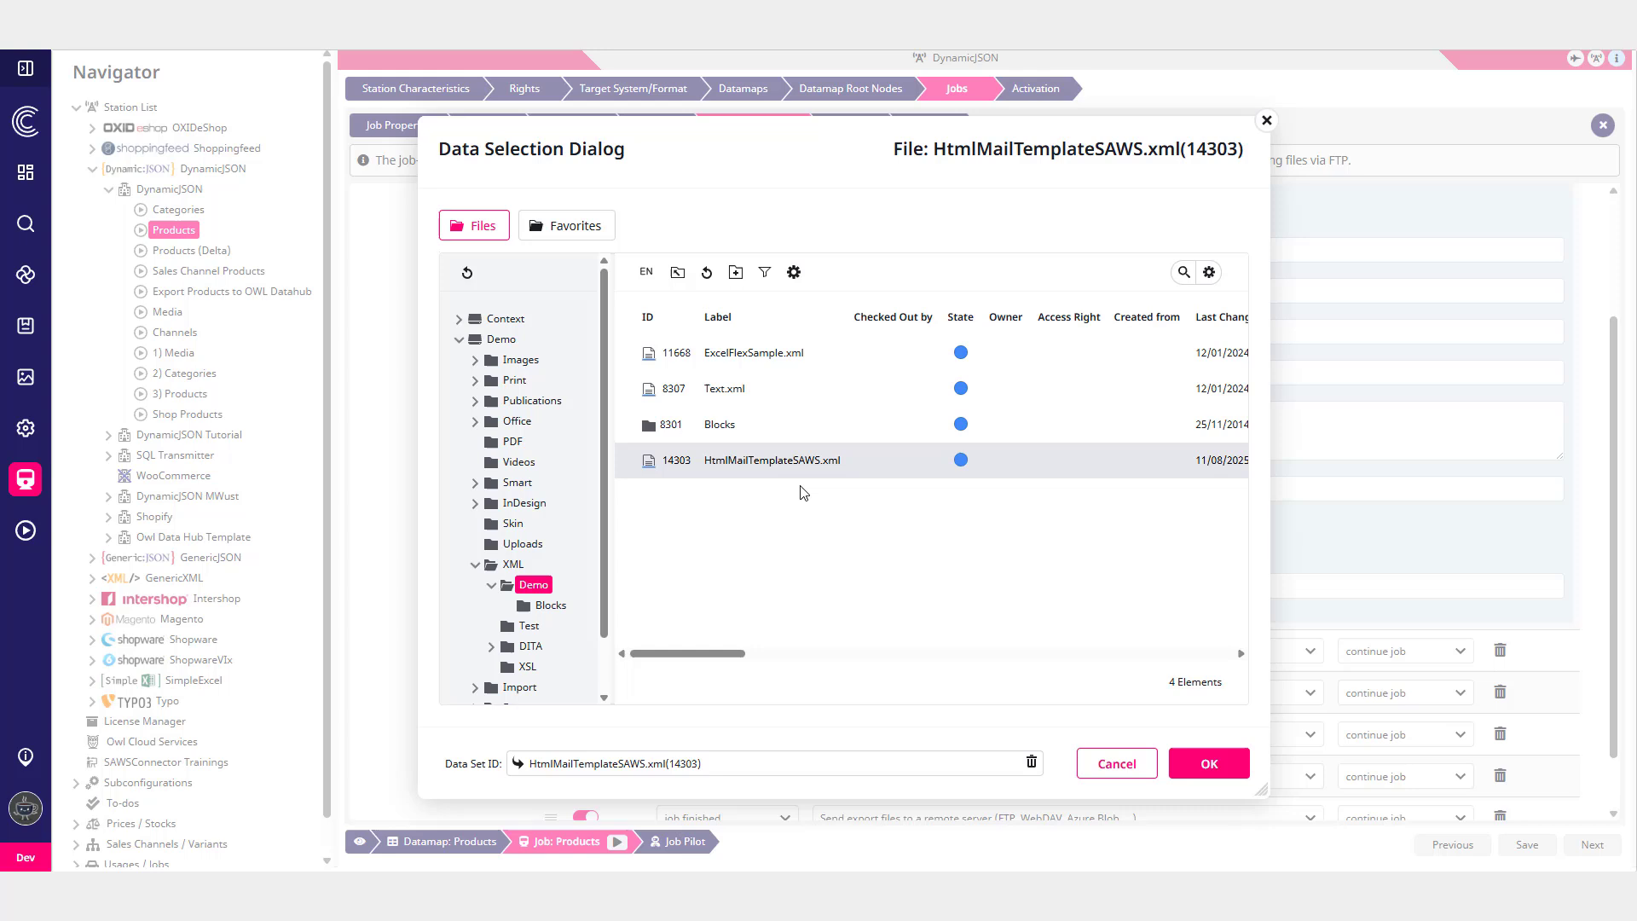
pyautogui.click(1208, 763)
# - Add header and subheader as configurable mail template placeholders
pyautogui.scroll(-1, 874, 520)
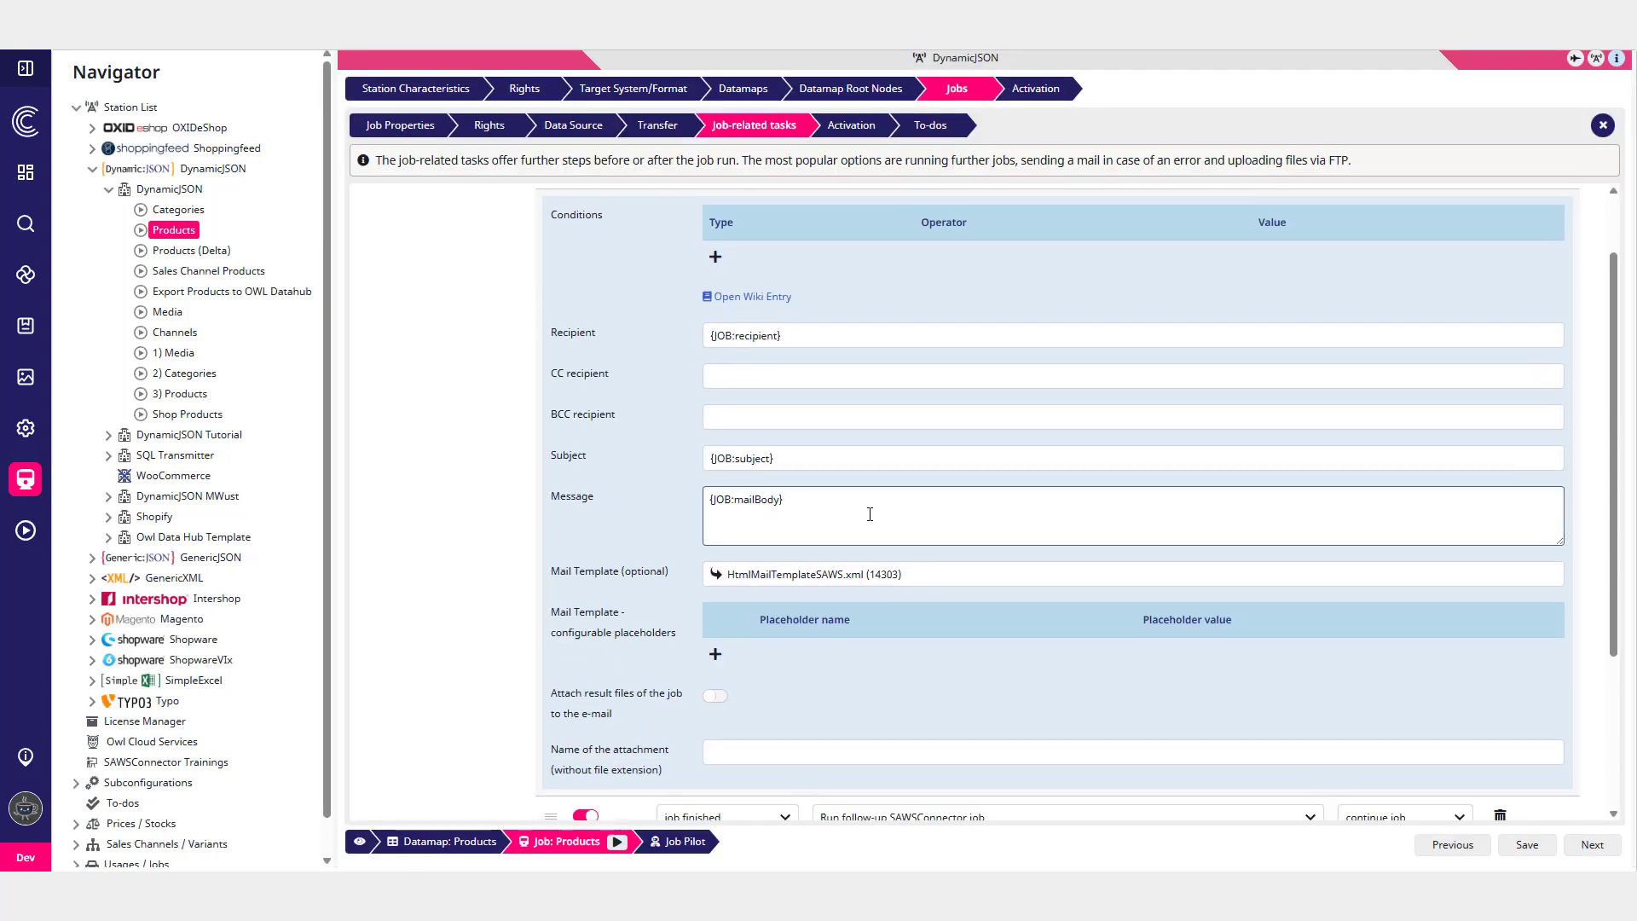
pyautogui.click(721, 655)
pyautogui.click(846, 661)
pyautogui.click(818, 705)
pyautogui.click(715, 700)
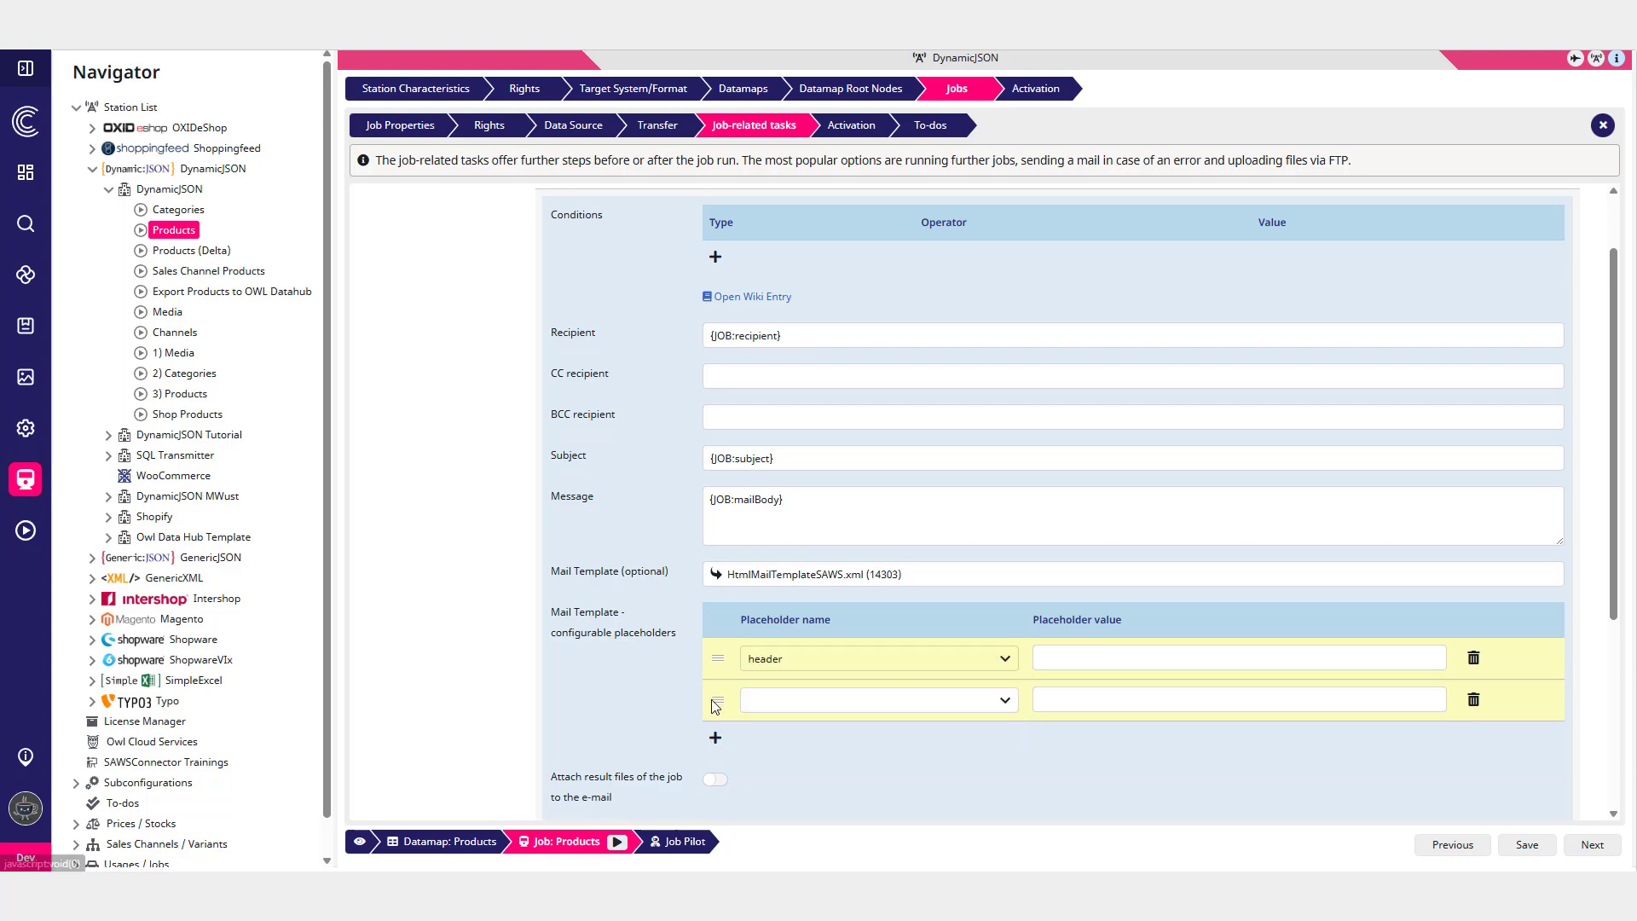
pyautogui.click(852, 700)
pyautogui.click(775, 566)
# - Set the header placeholder's value to This is the header!
pyautogui.click(1134, 657)
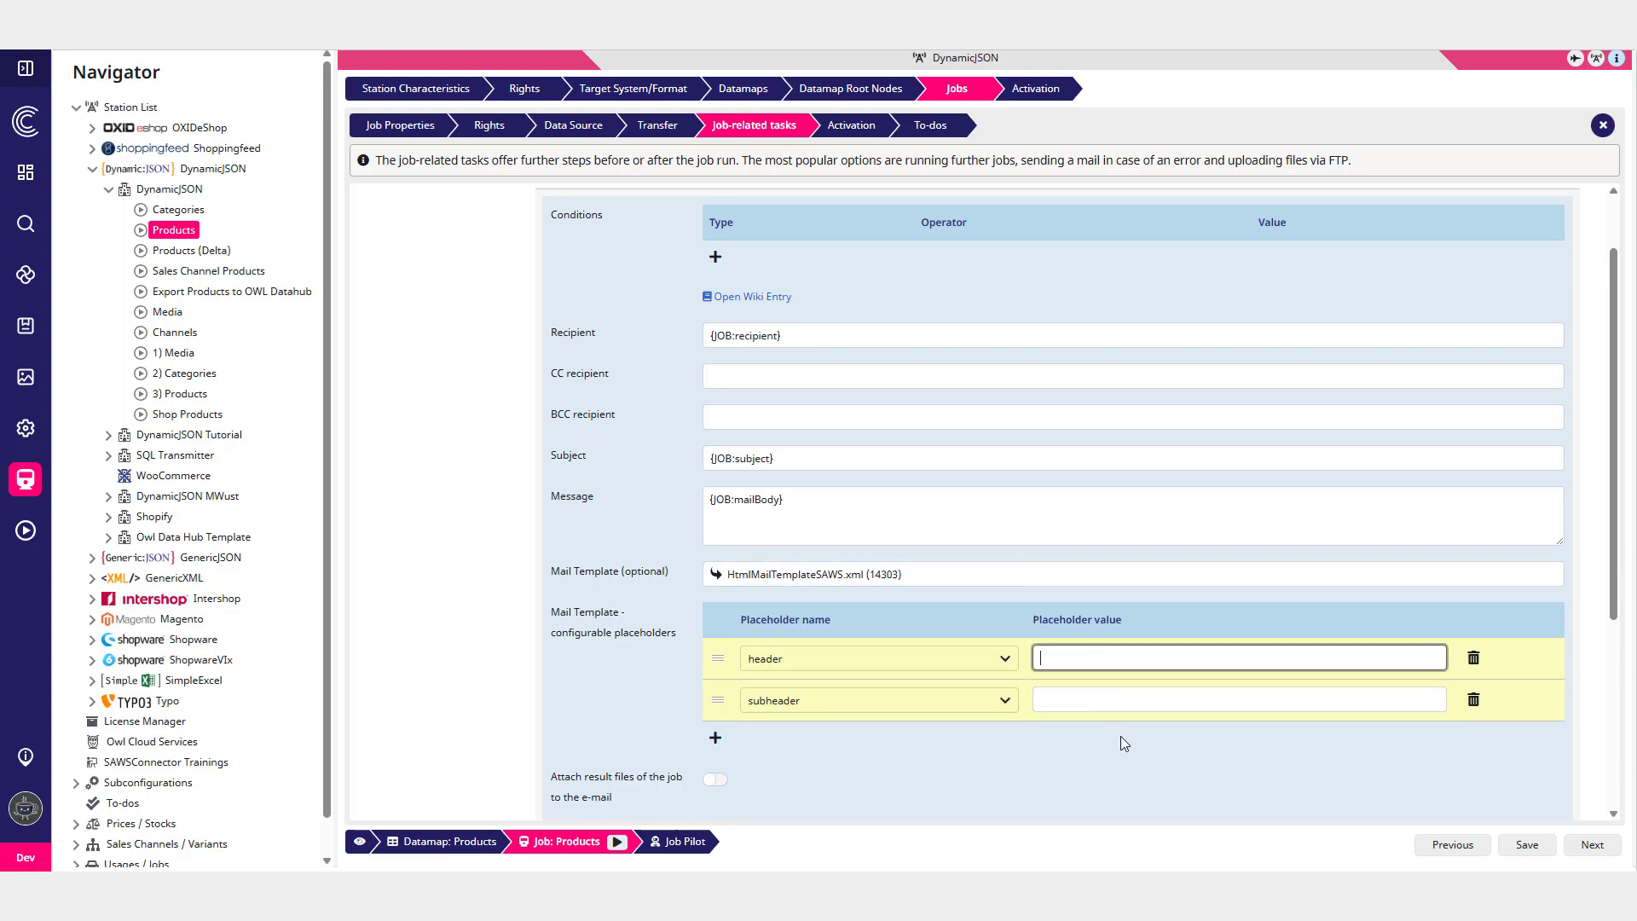
pyautogui.write('This is the header!')
pyautogui.click(1120, 735)
# - Open the Send an e-mail wiki entry and read its mail template section and example XML file
pyautogui.scroll(1, 984, 637)
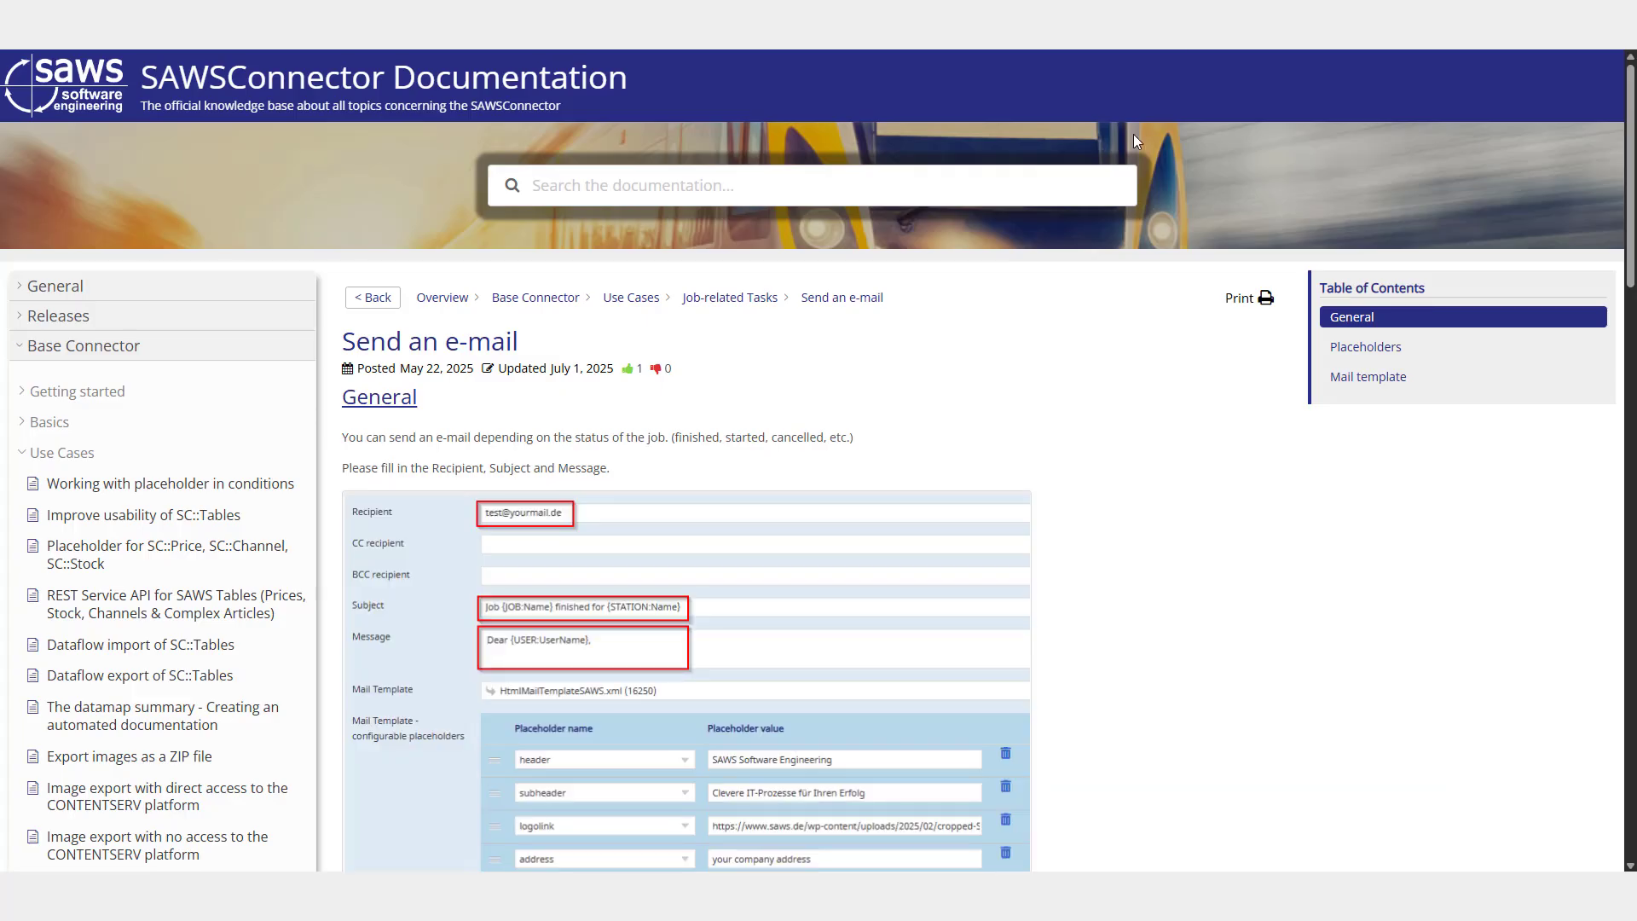
pyautogui.scroll(-4, 824, 470)
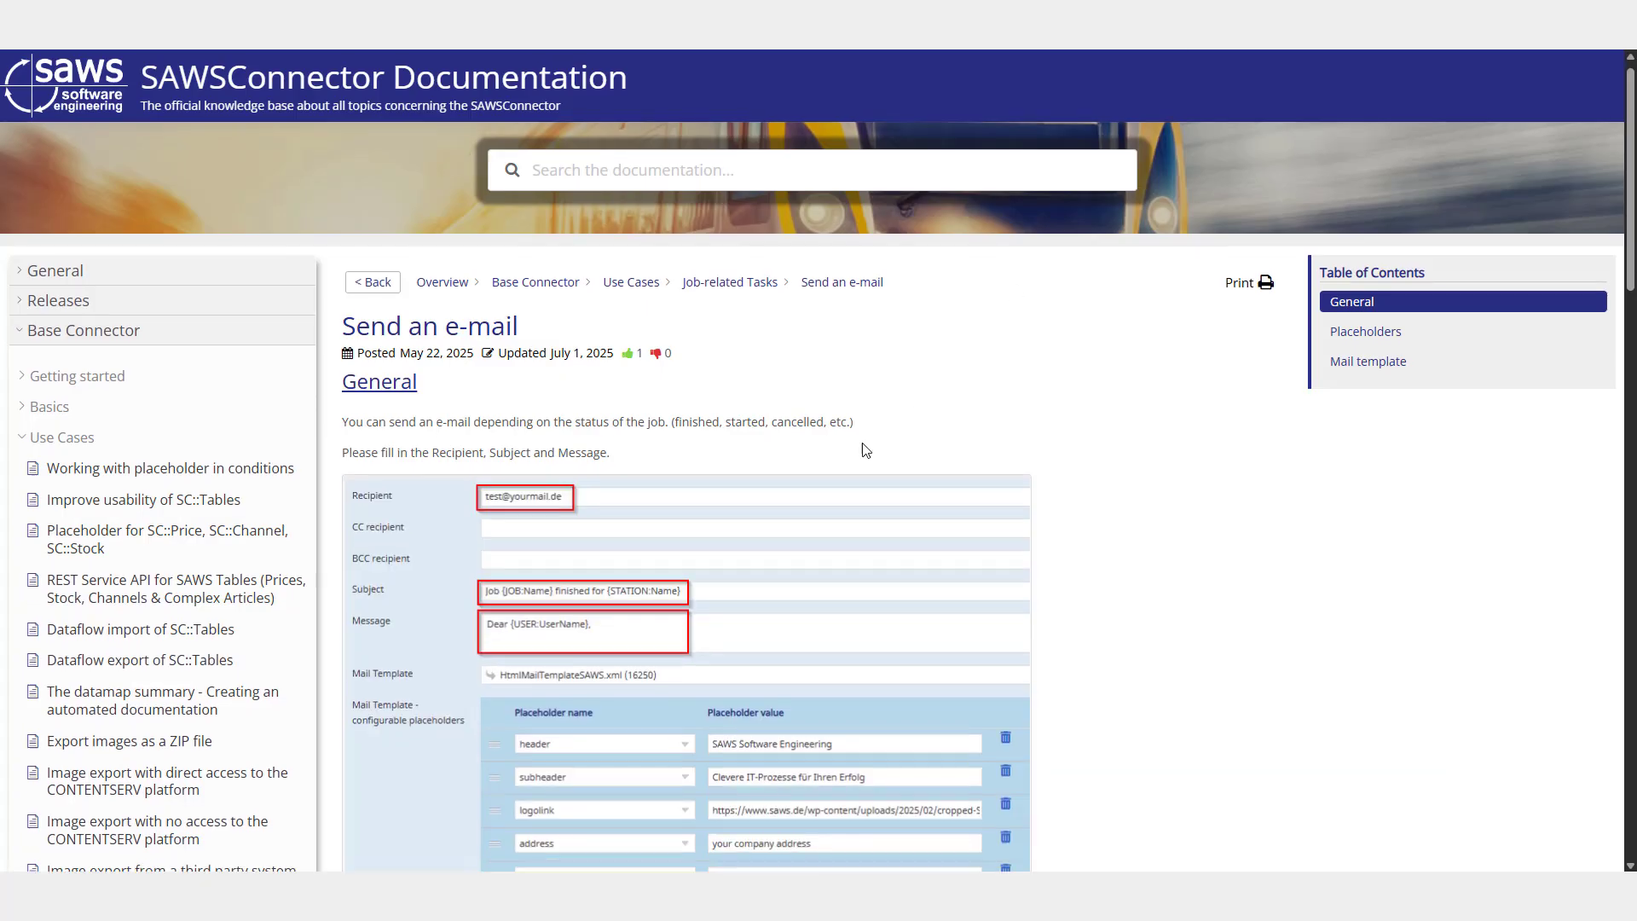
pyautogui.scroll(-6, 824, 471)
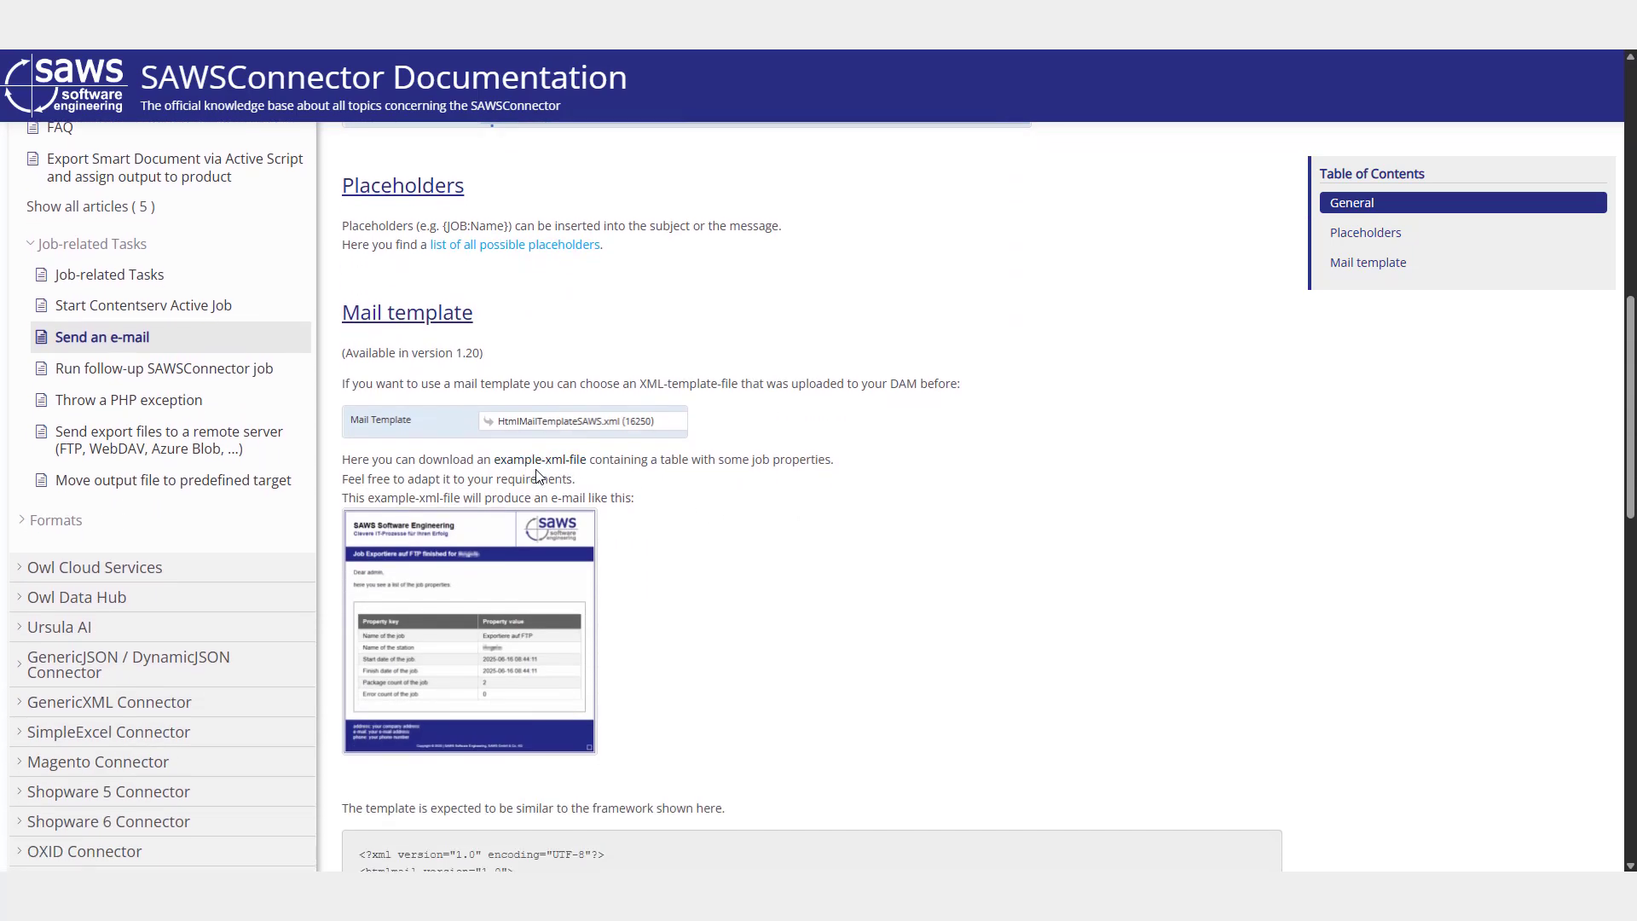
pyautogui.click(556, 468)
pyautogui.scroll(-7, 1094, 432)
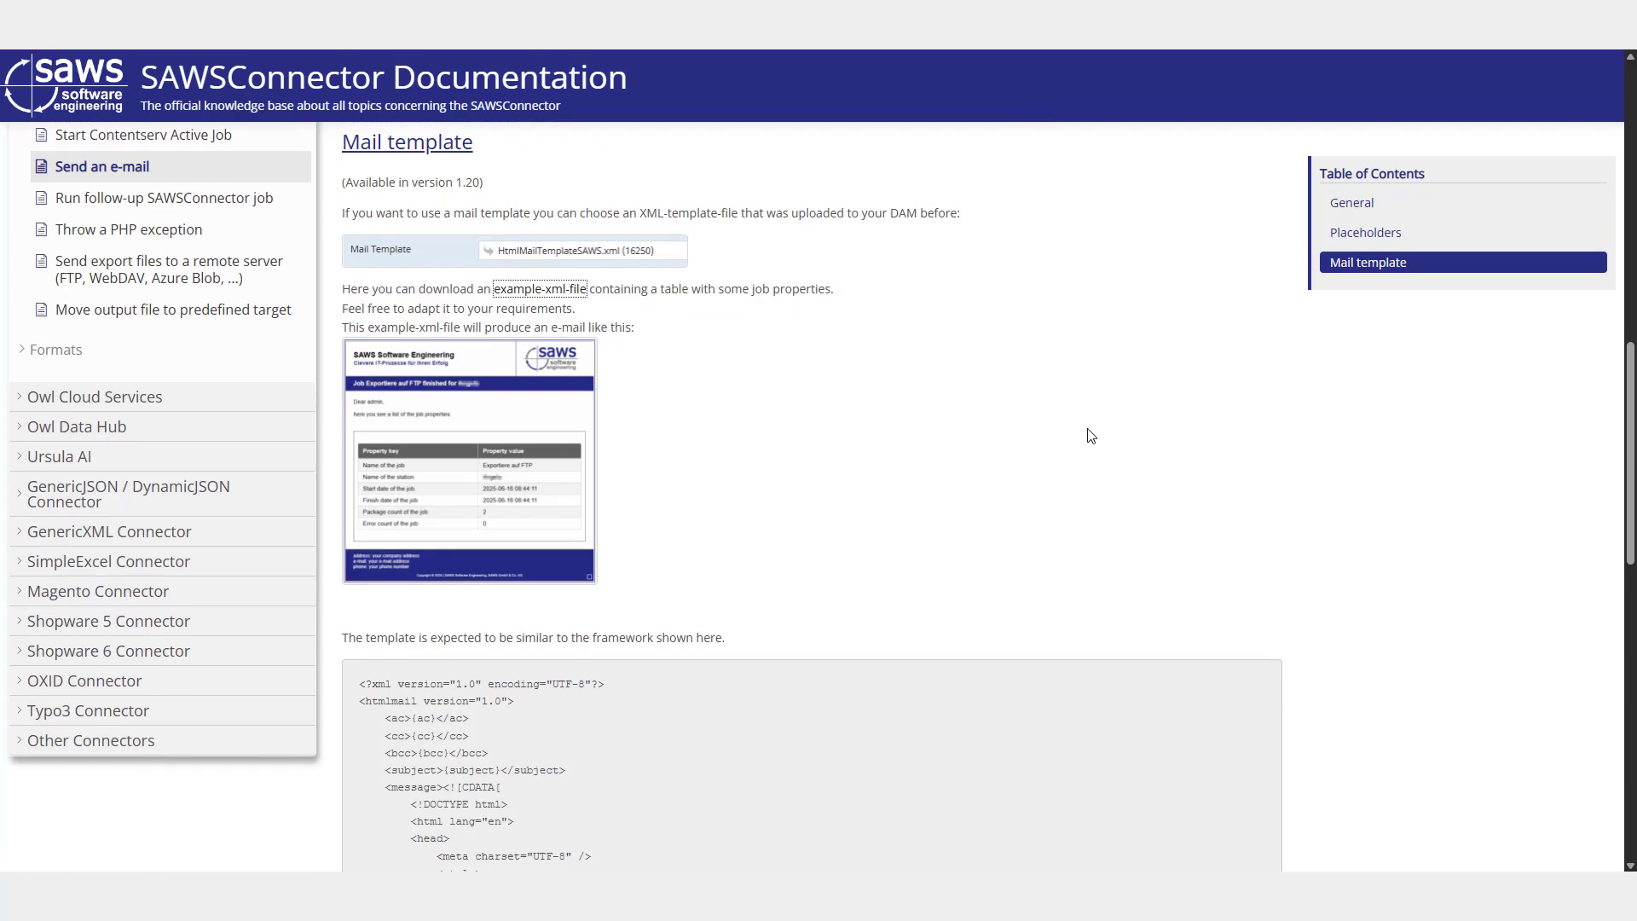
pyautogui.scroll(-2, 1005, 480)
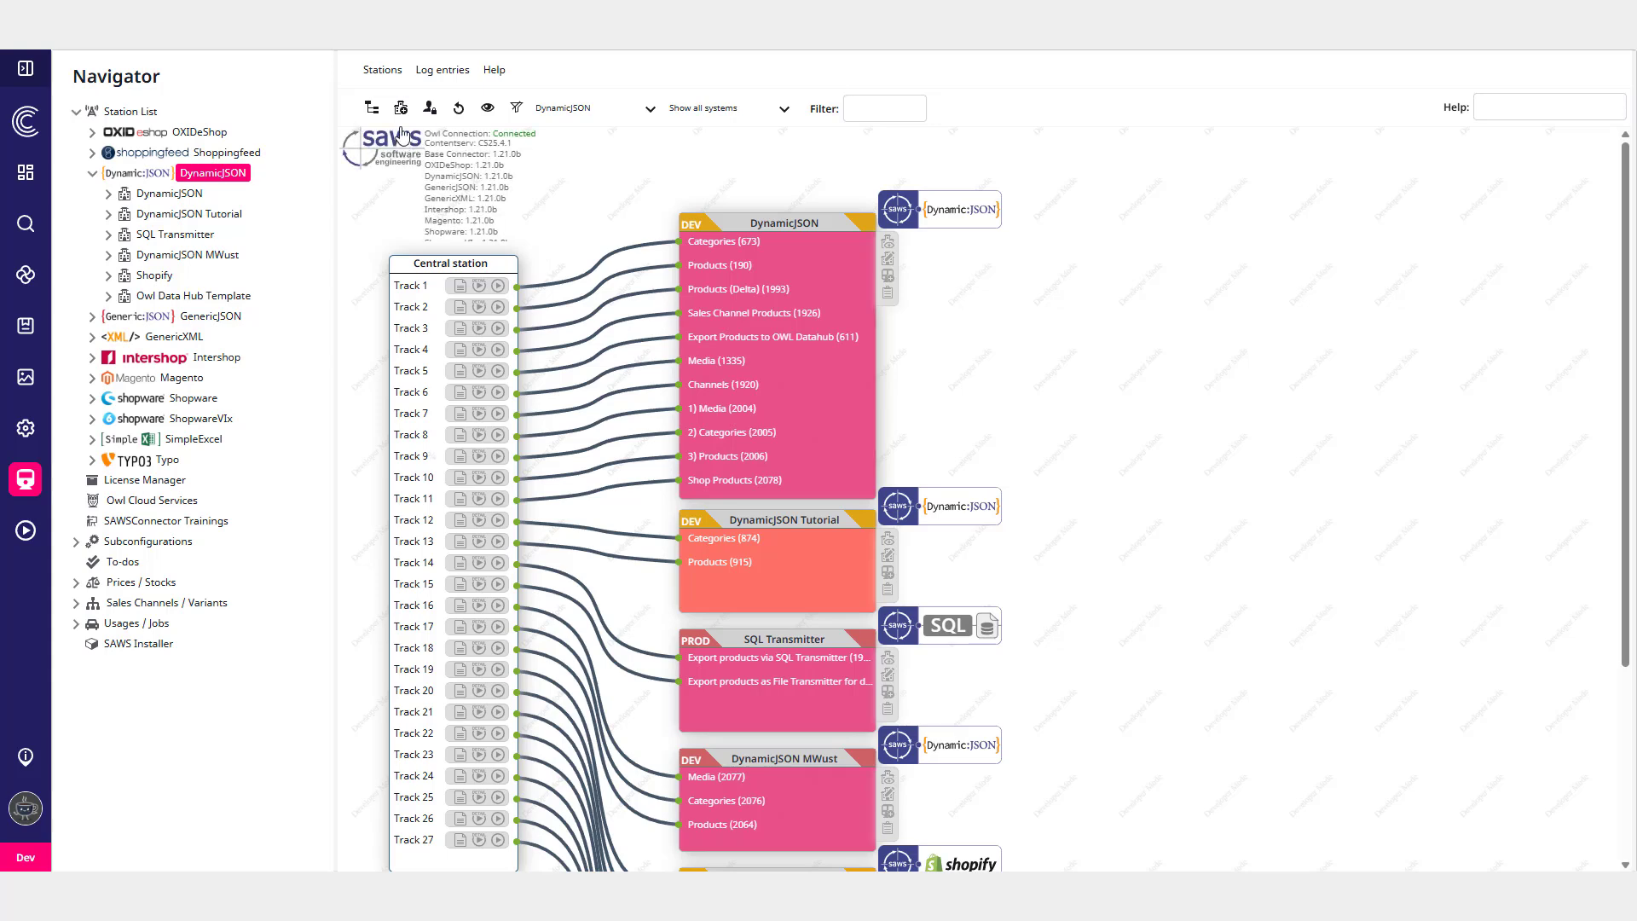
# - Open the connector selection and choose the DynamicJSON connector to view its stations
pyautogui.click(373, 108)
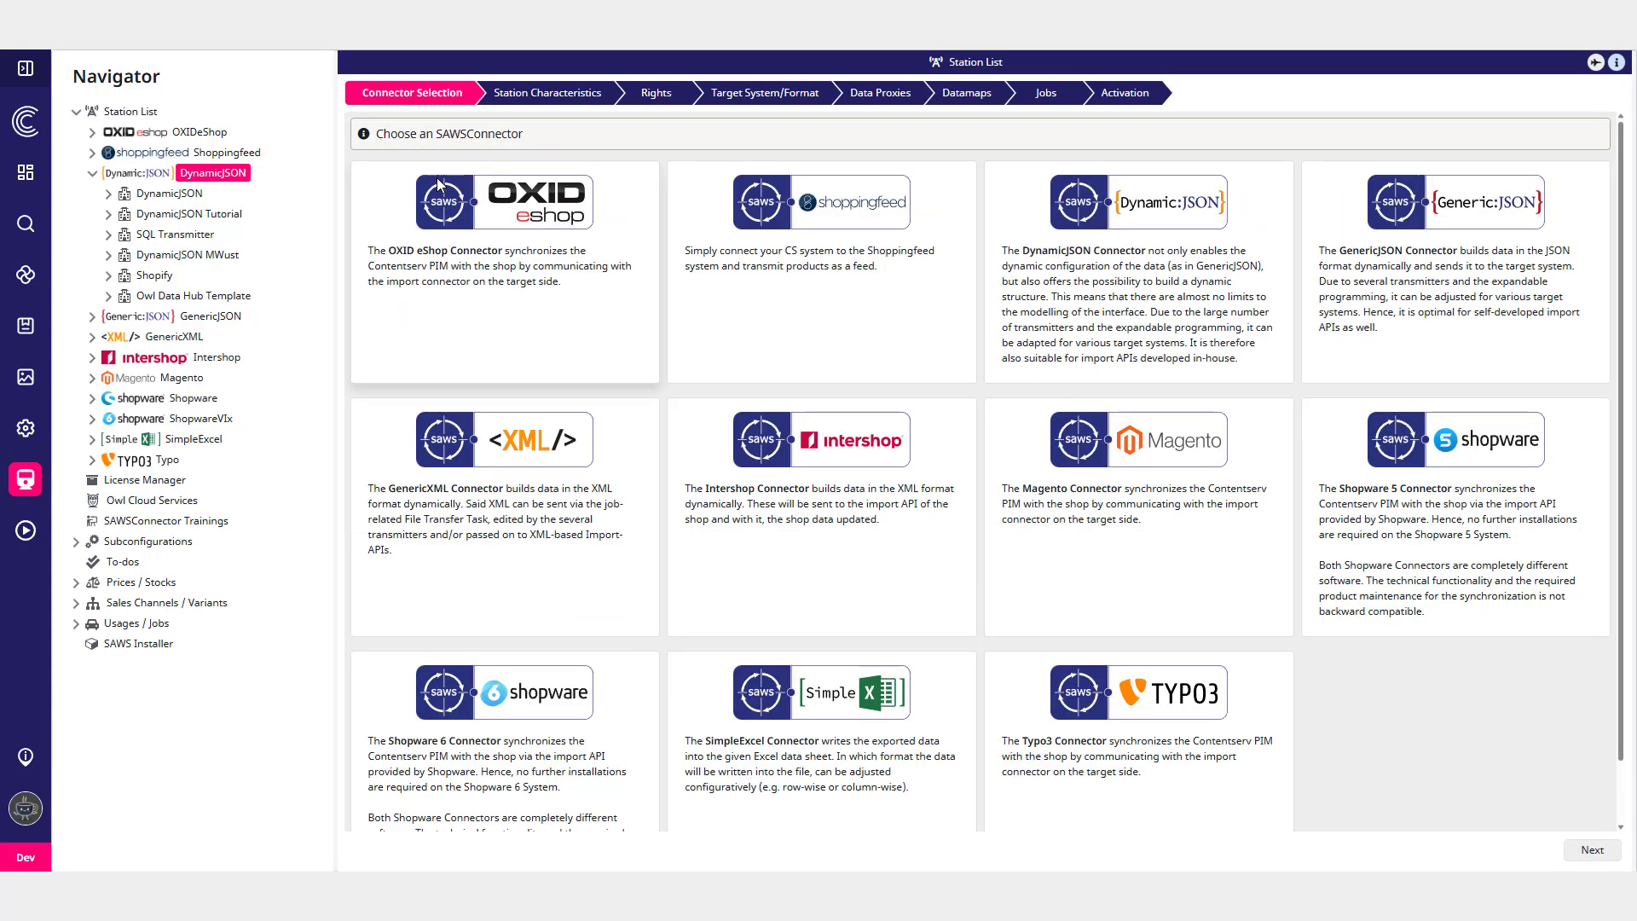
pyautogui.click(1145, 274)
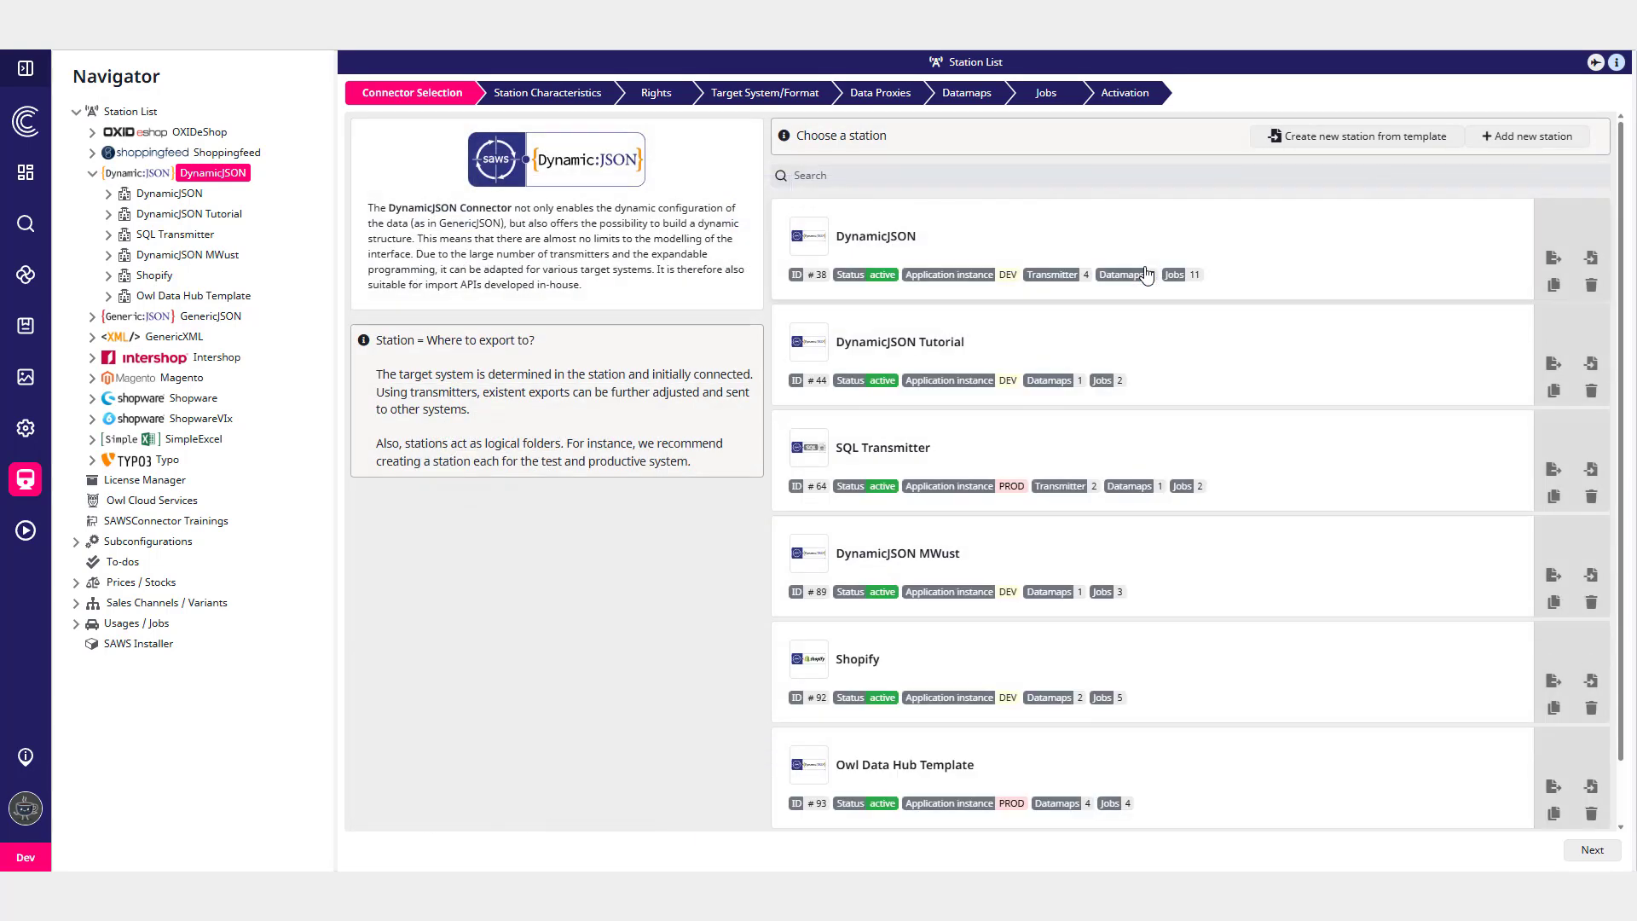
# - Add a new DynamicJSON station named WooCommerce Shop with colour WF-04
pyautogui.click(1531, 139)
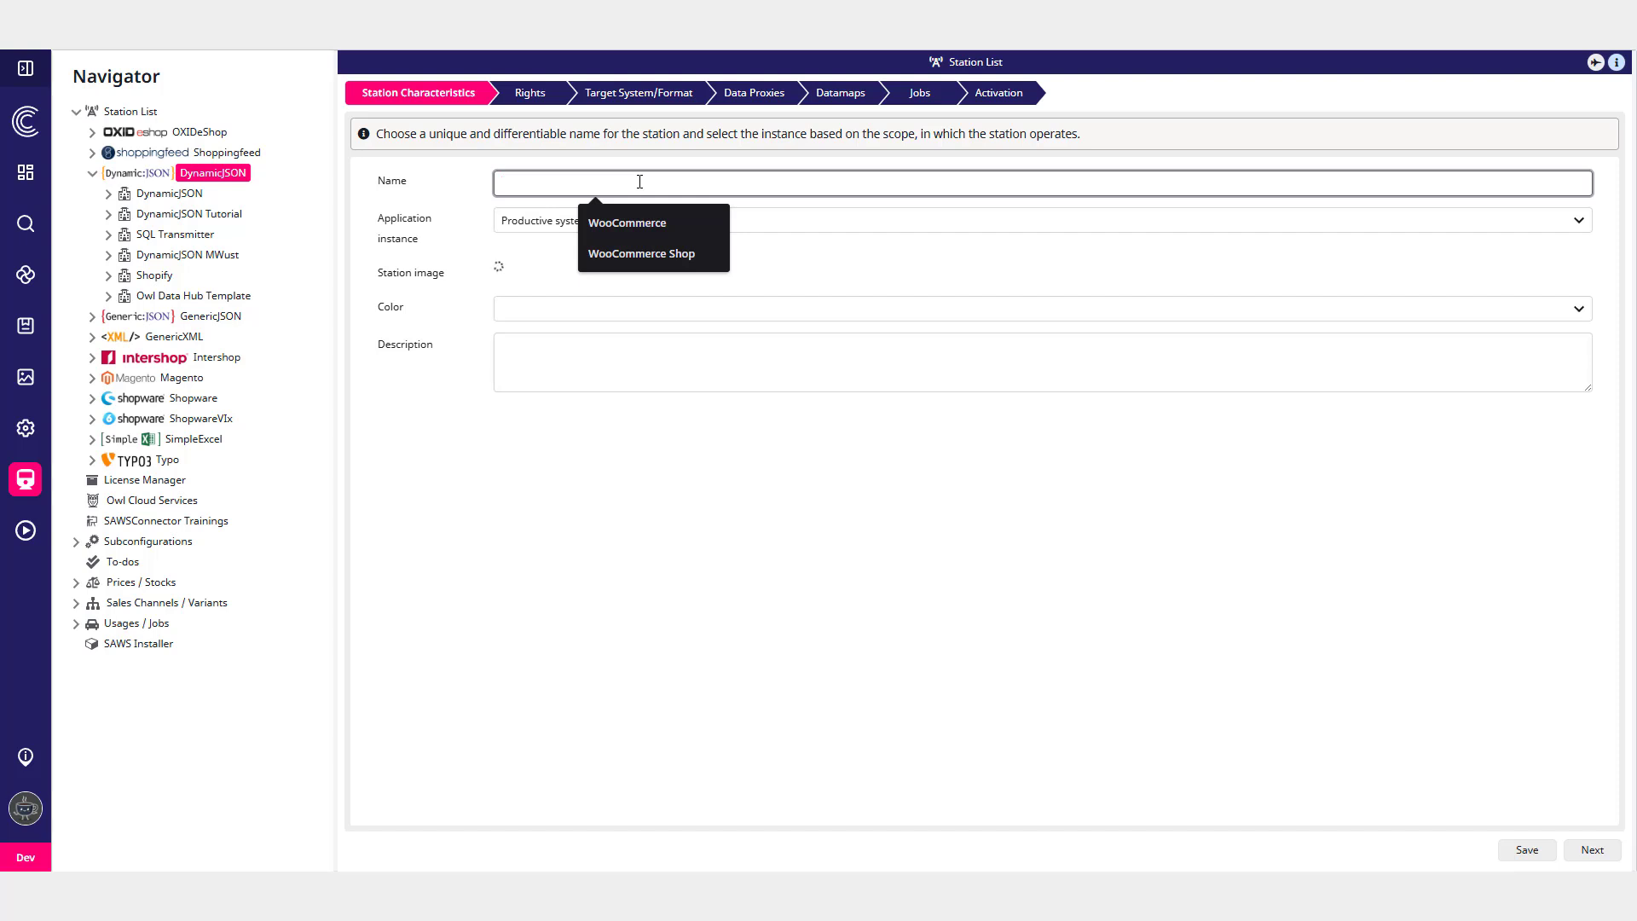
pyautogui.write('WooCommerce ')
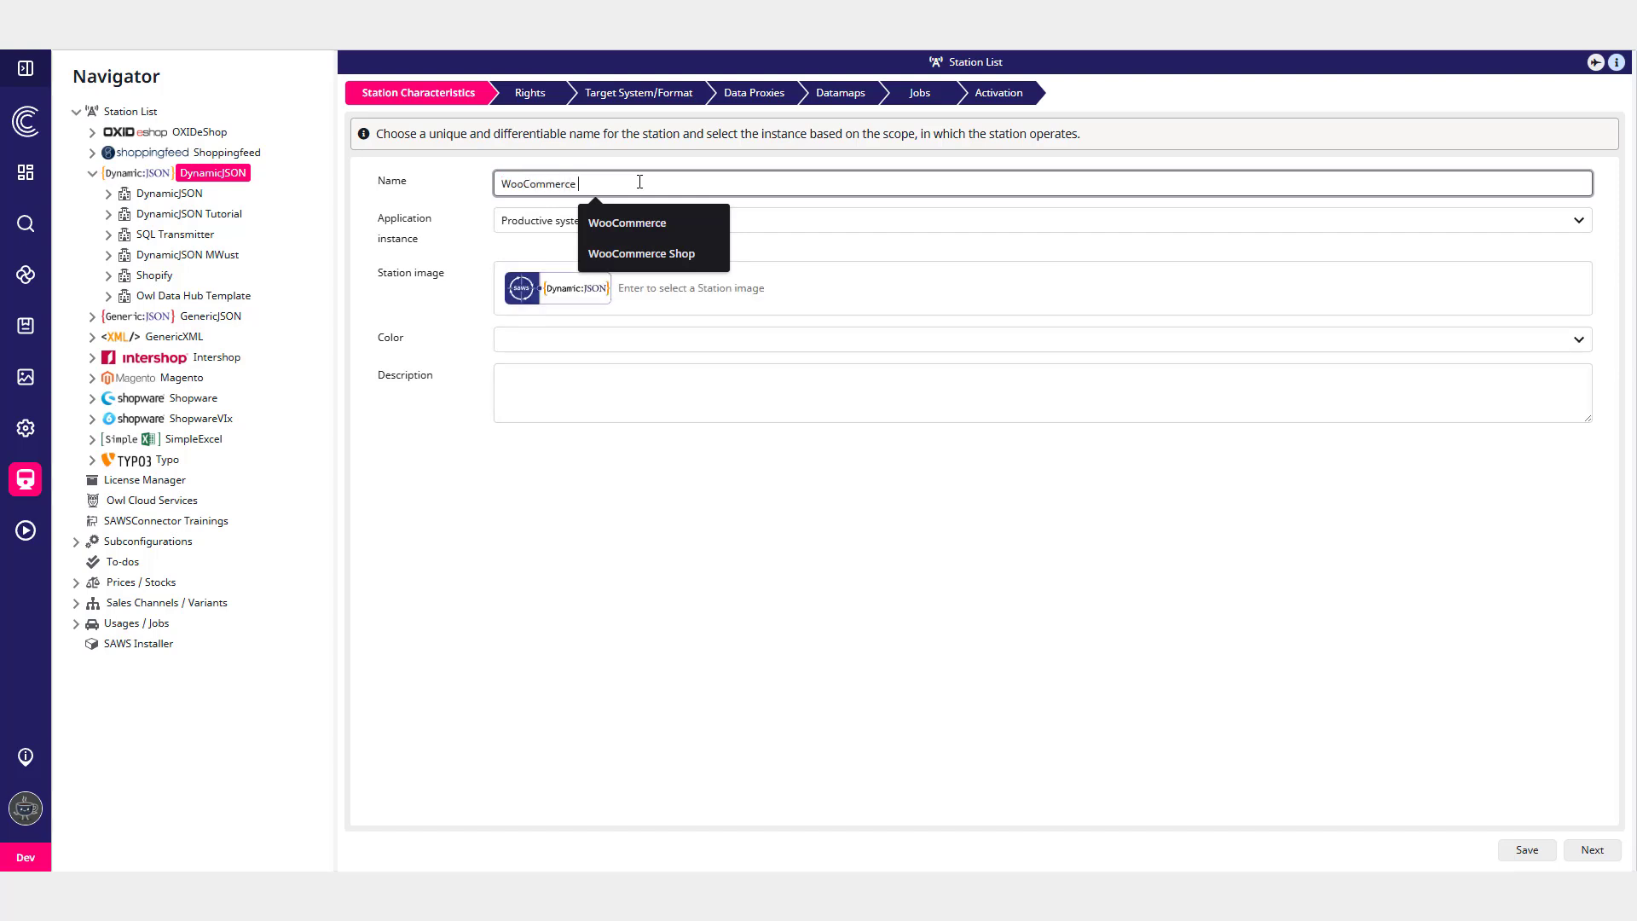
pyautogui.write('Shop')
pyautogui.click(573, 341)
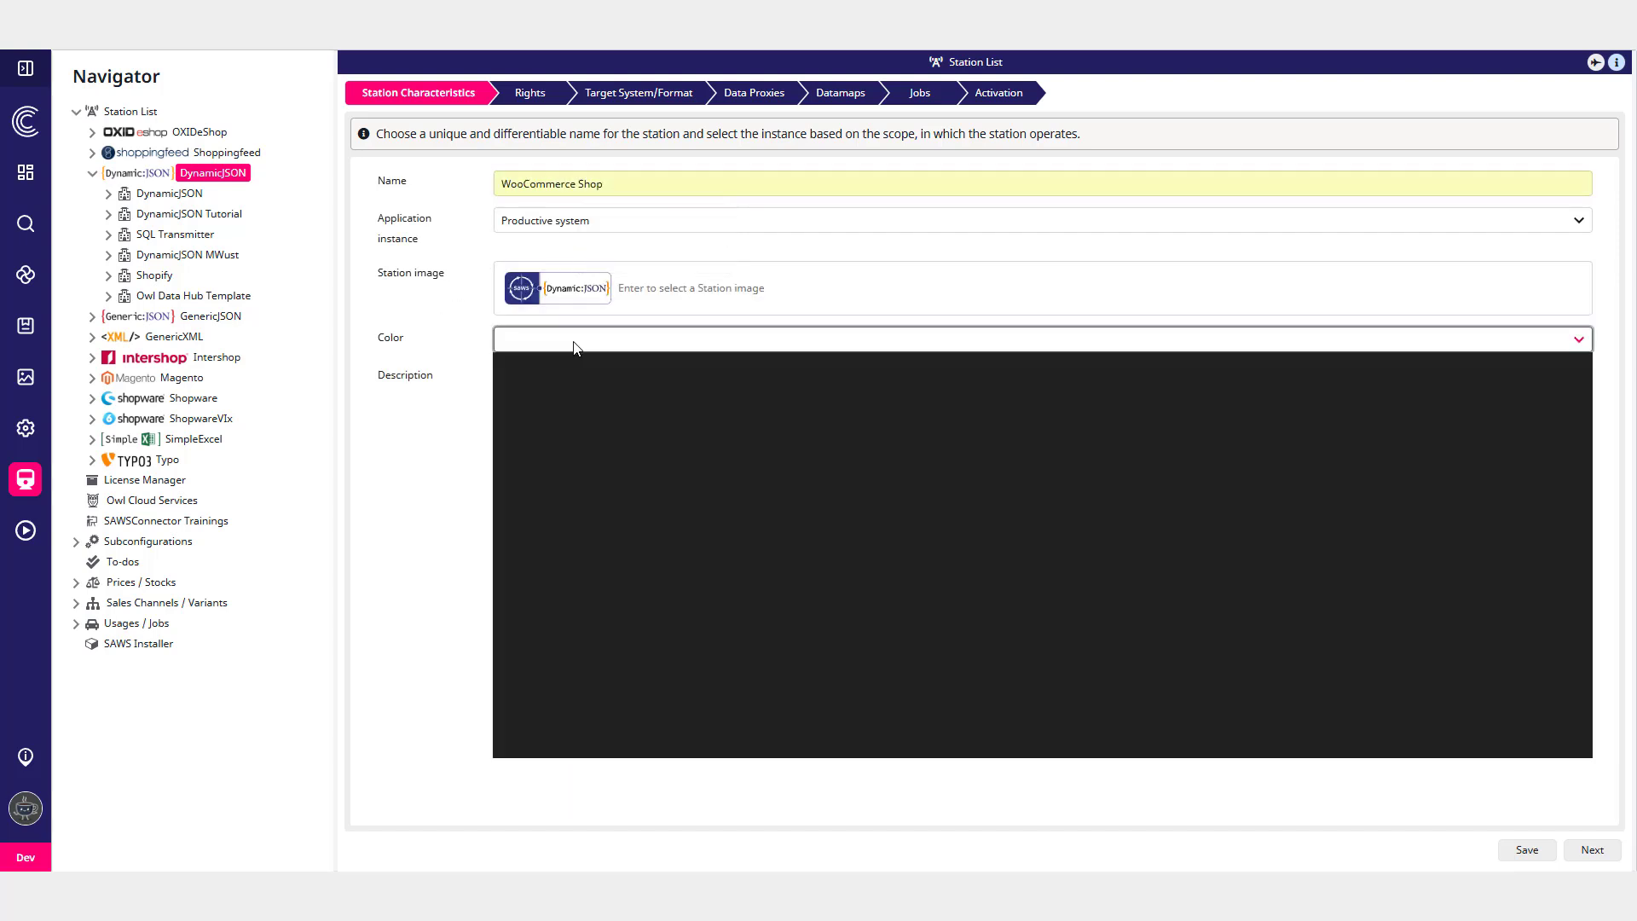
pyautogui.click(586, 419)
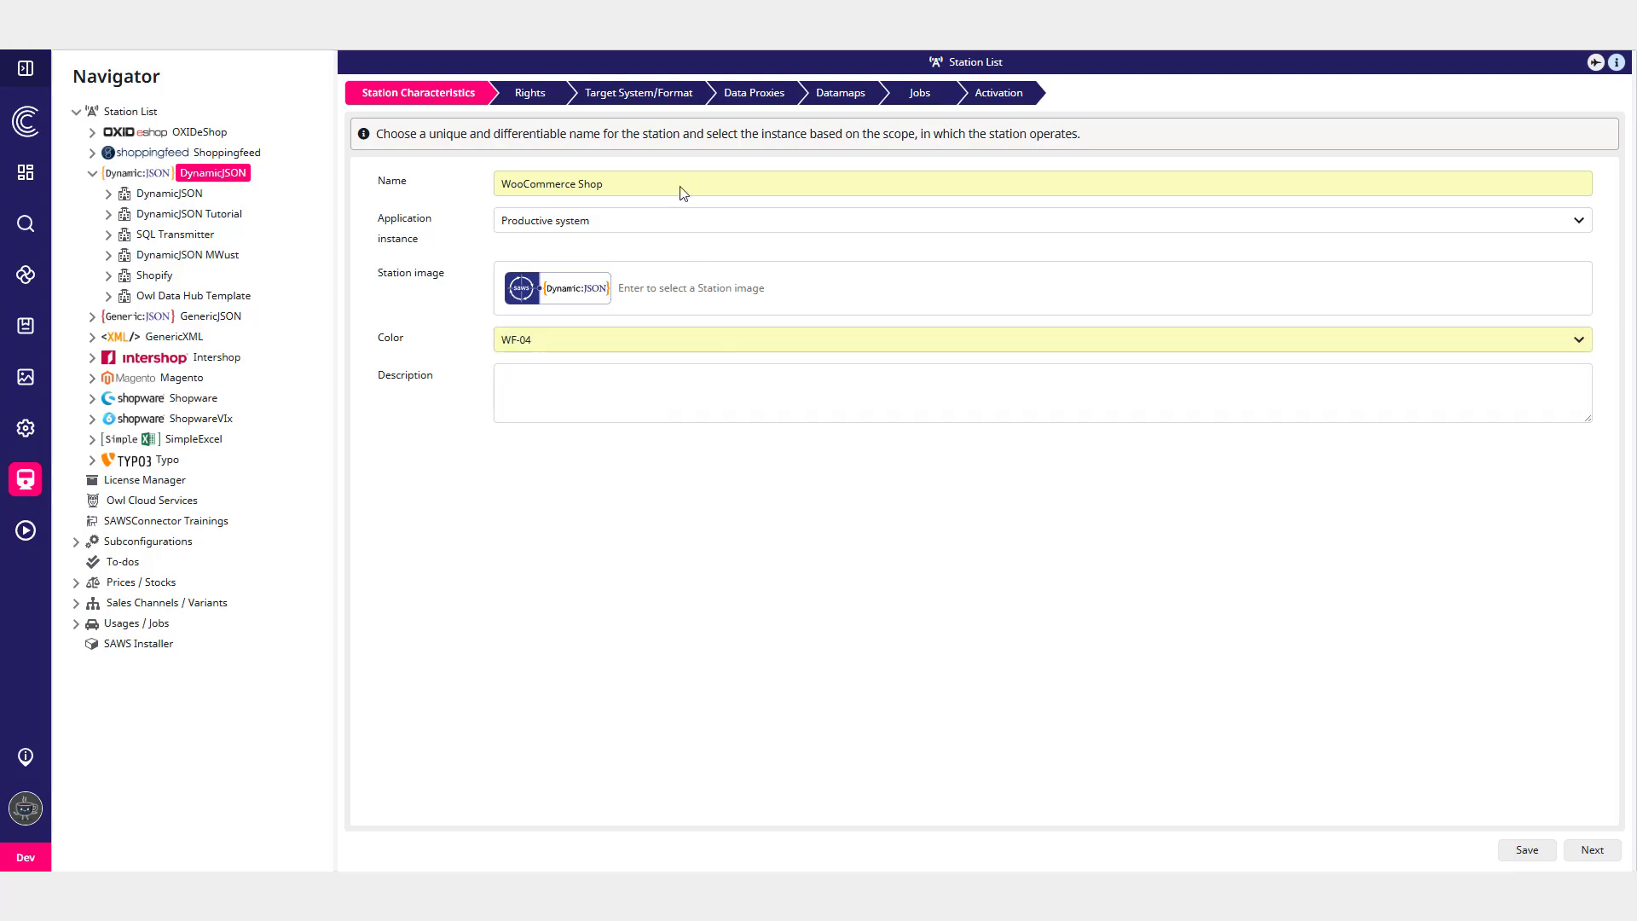
pyautogui.click(535, 95)
pyautogui.click(639, 95)
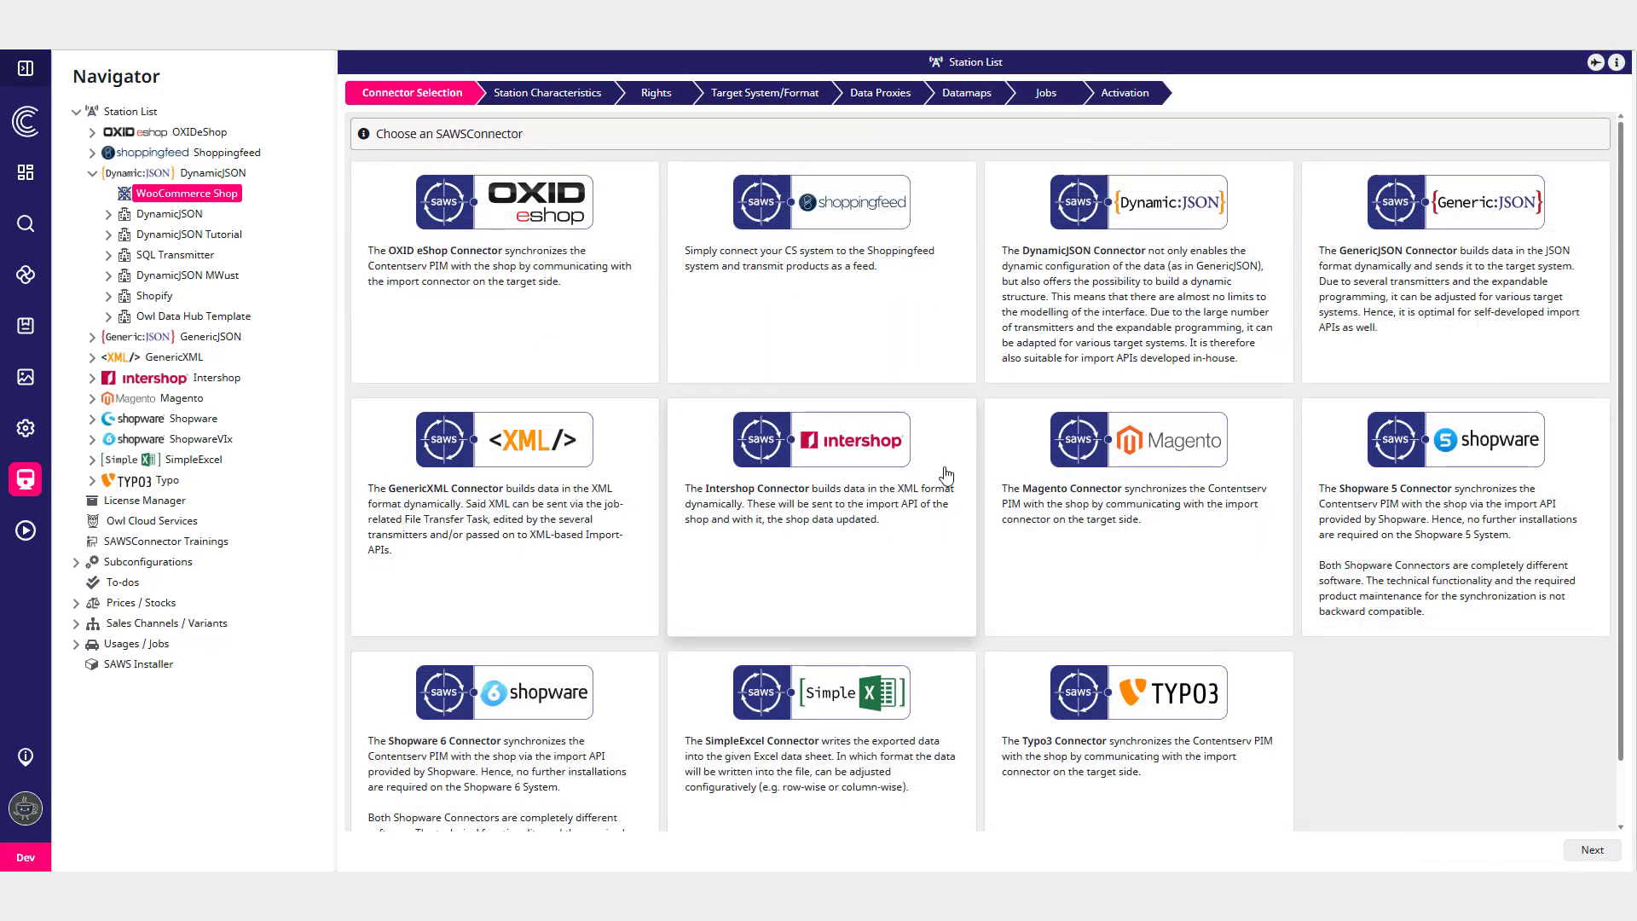
pyautogui.click(1078, 355)
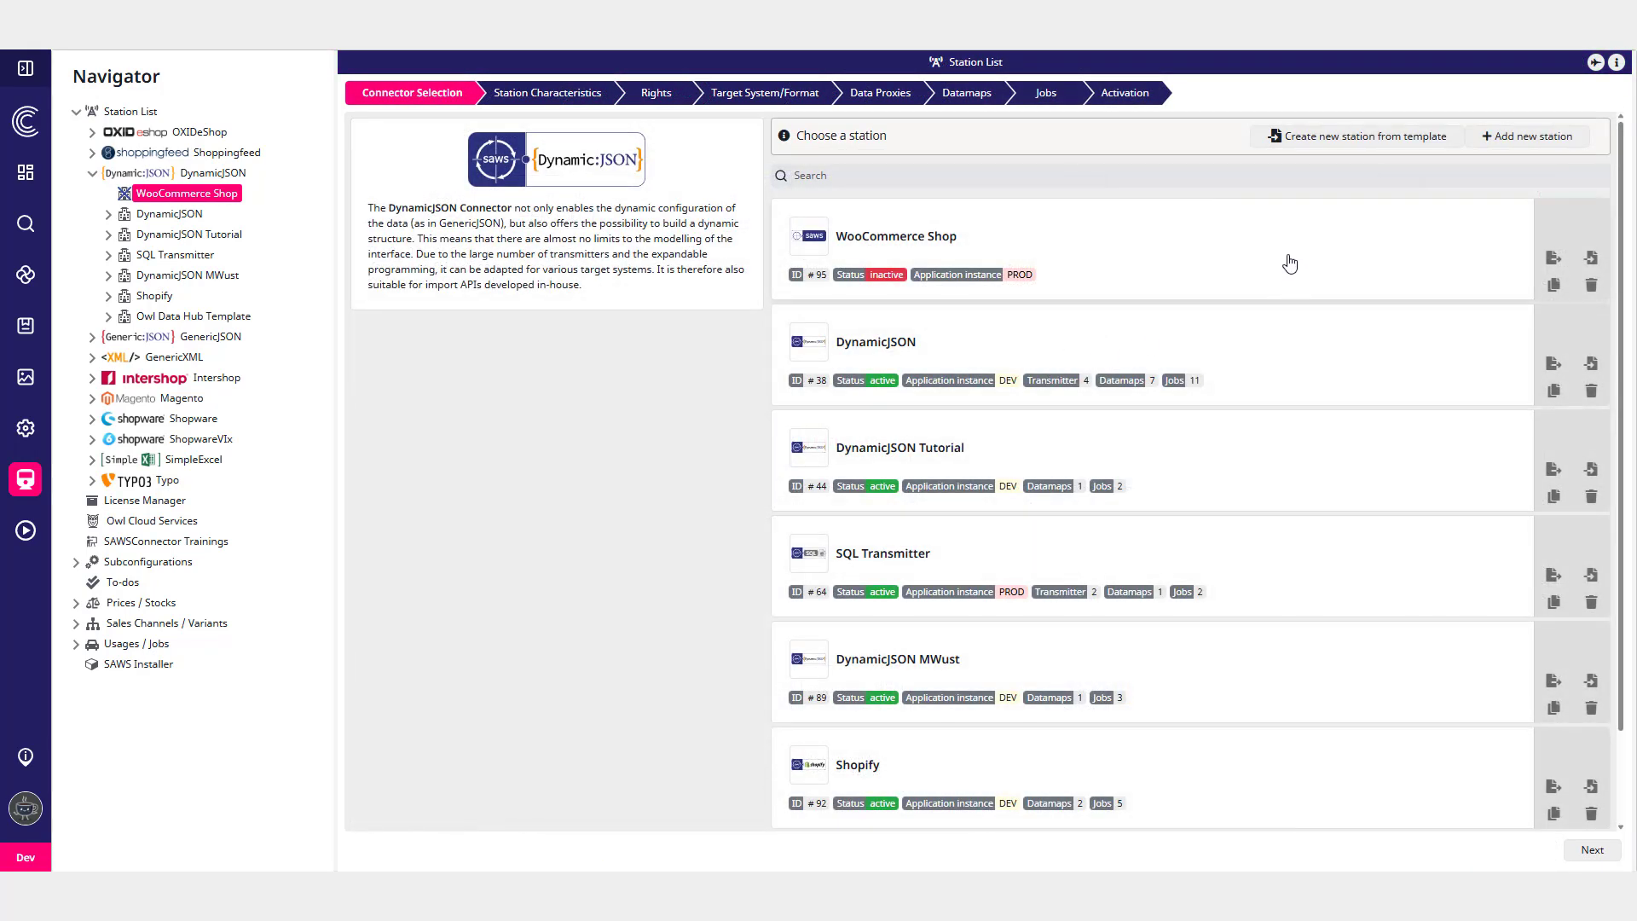
# - Add another DynamicJSON station named Azure Storage Queue with the Azure station image and colour WF-02
pyautogui.click(1357, 139)
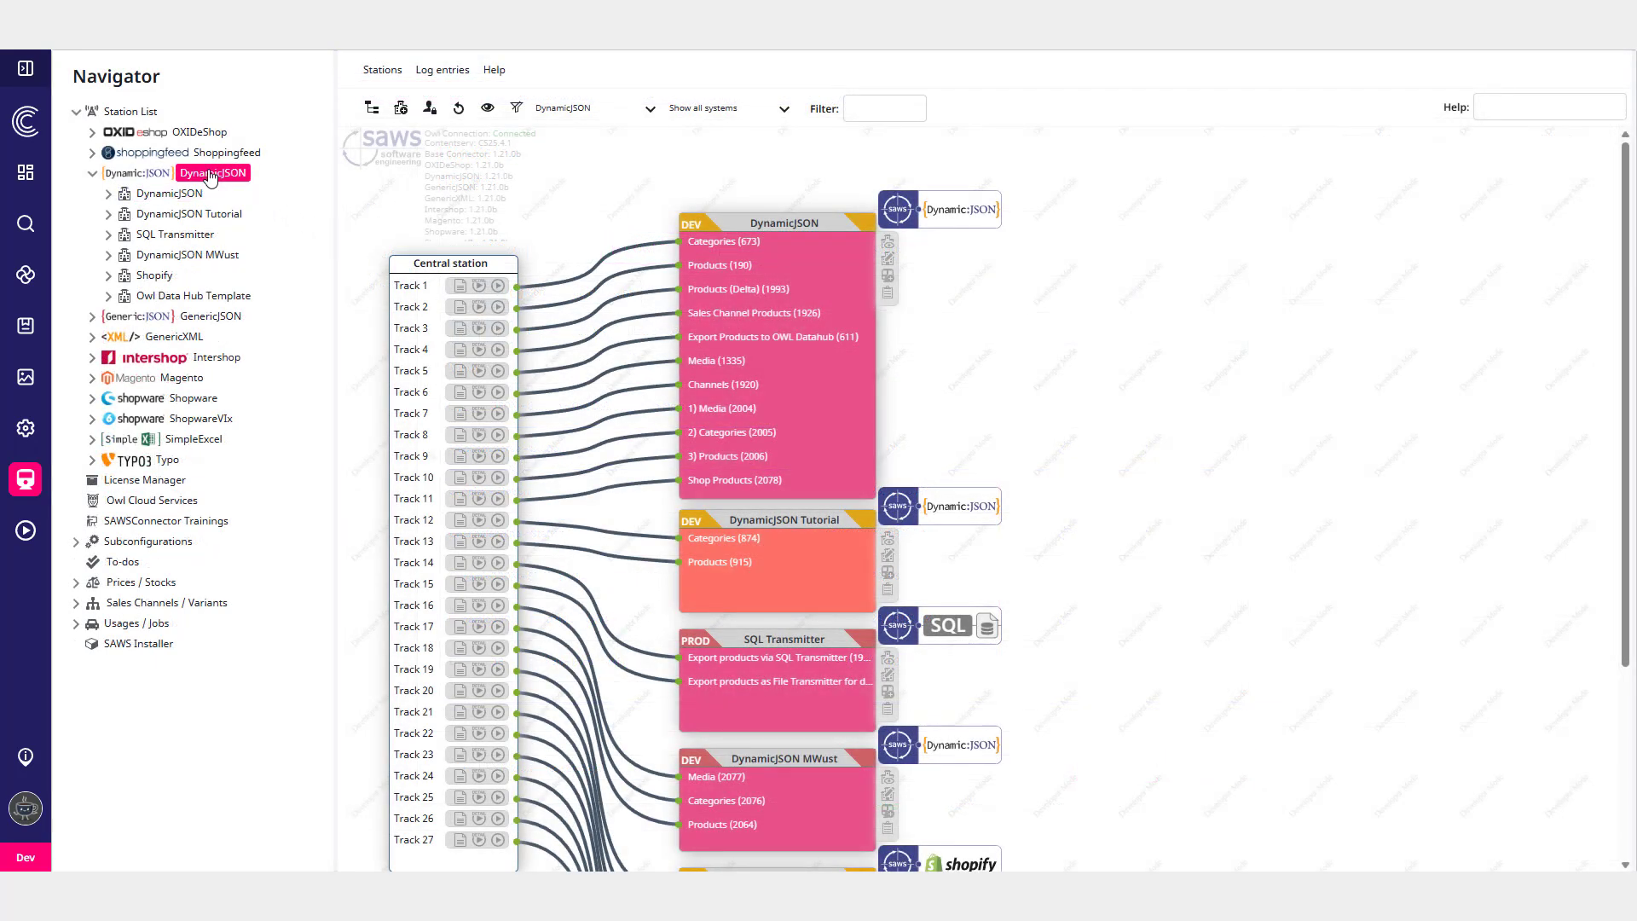
pyautogui.rightClick(211, 176)
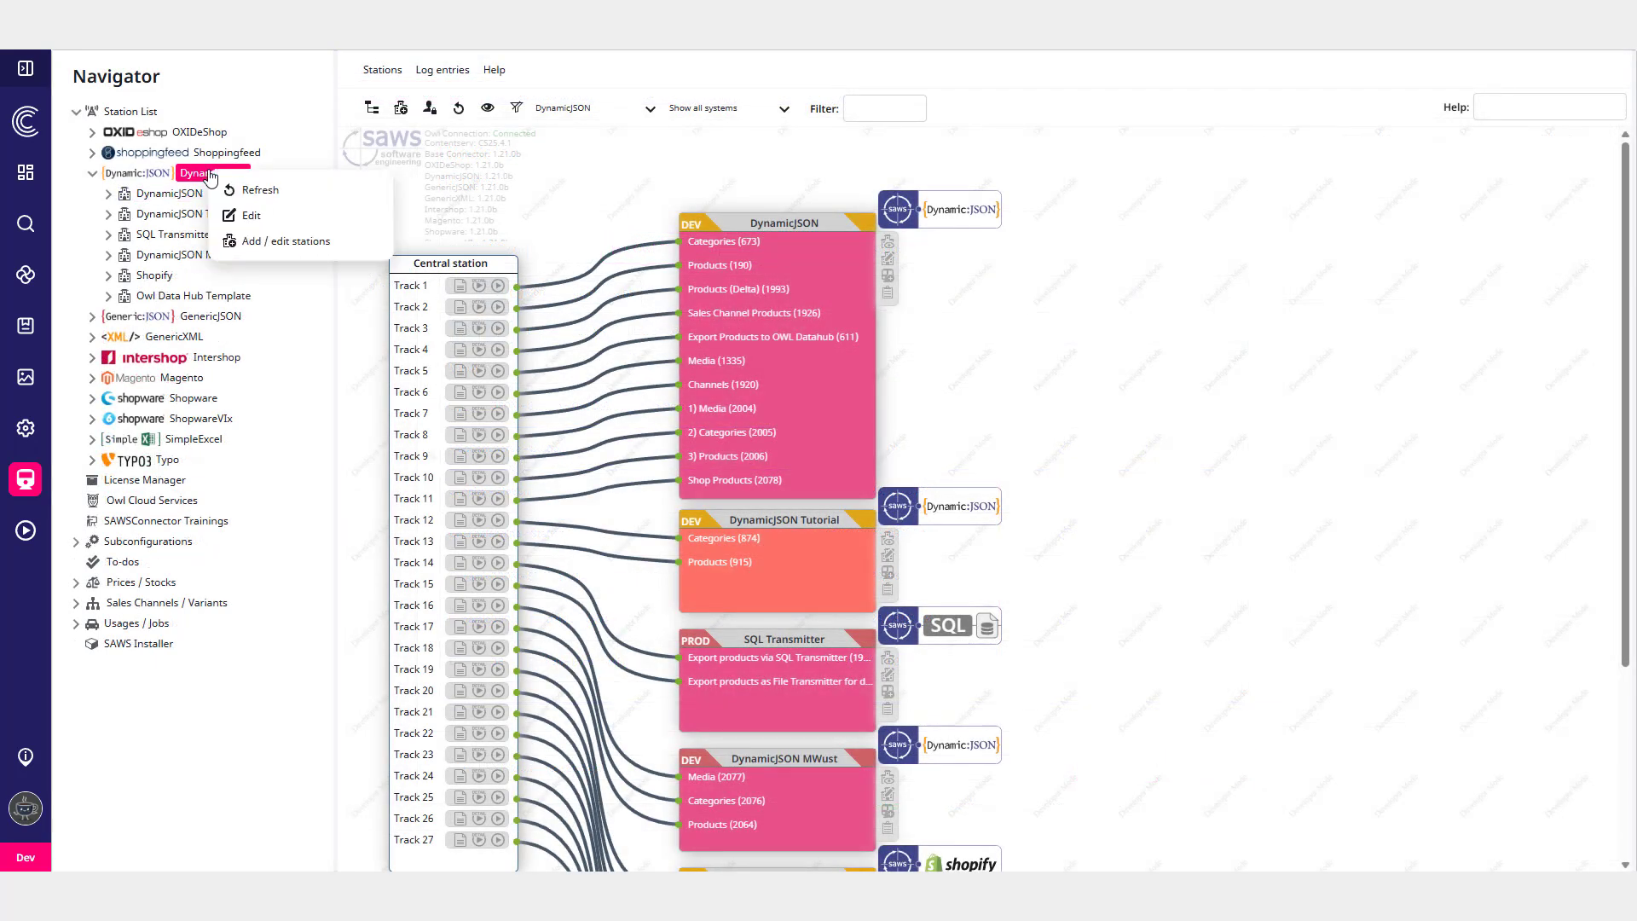
pyautogui.click(298, 245)
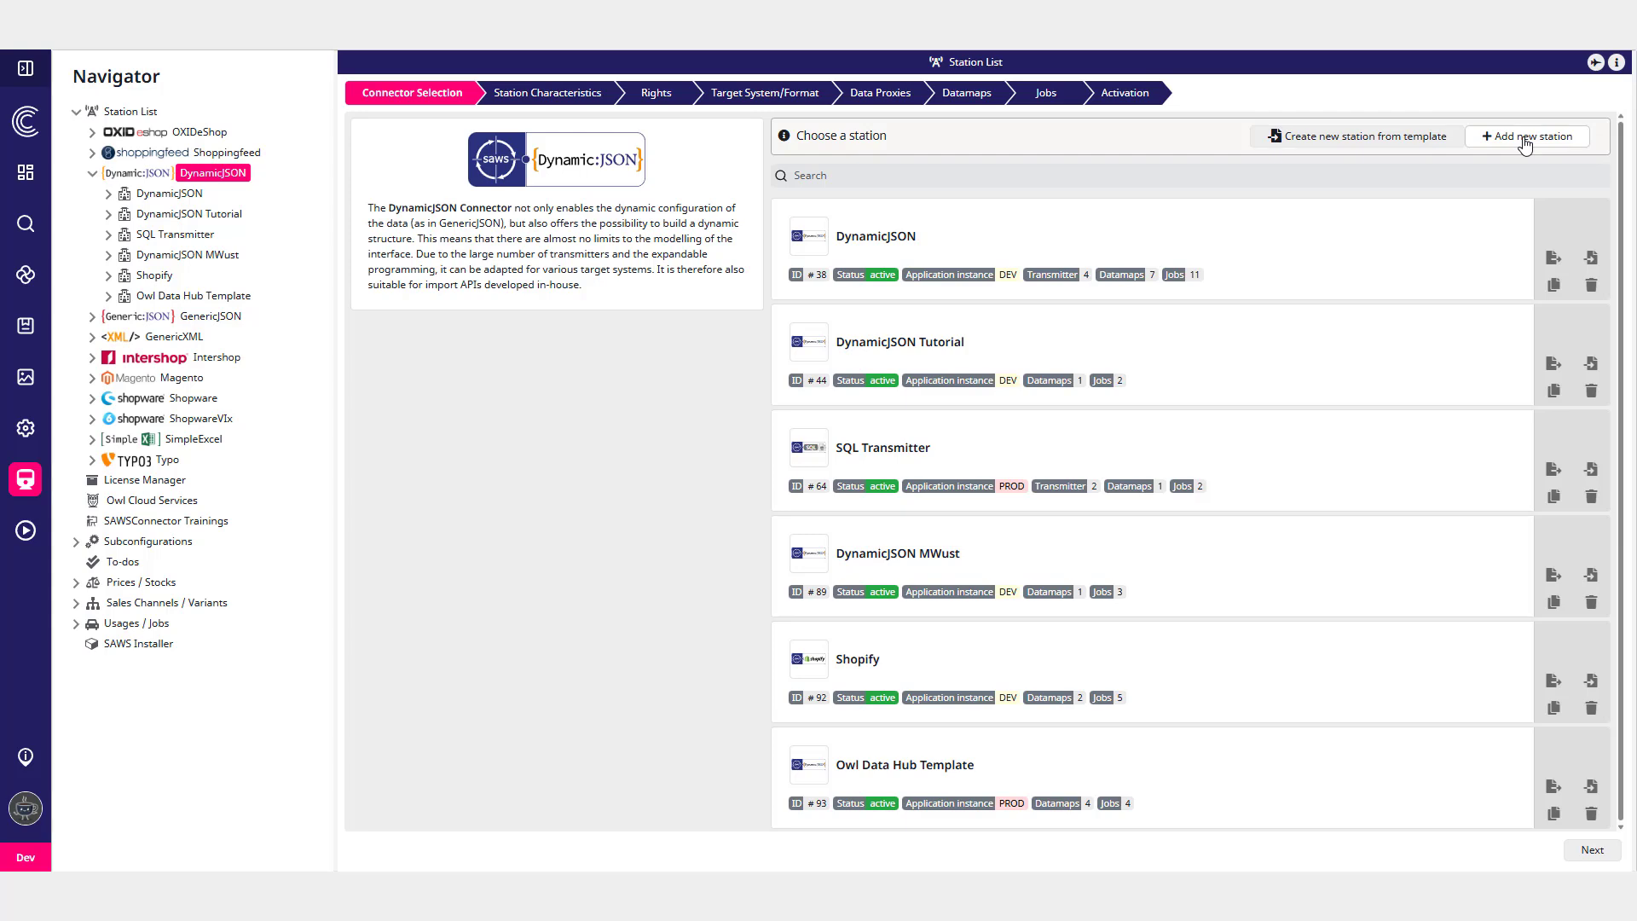
pyautogui.click(1526, 138)
pyautogui.click(559, 146)
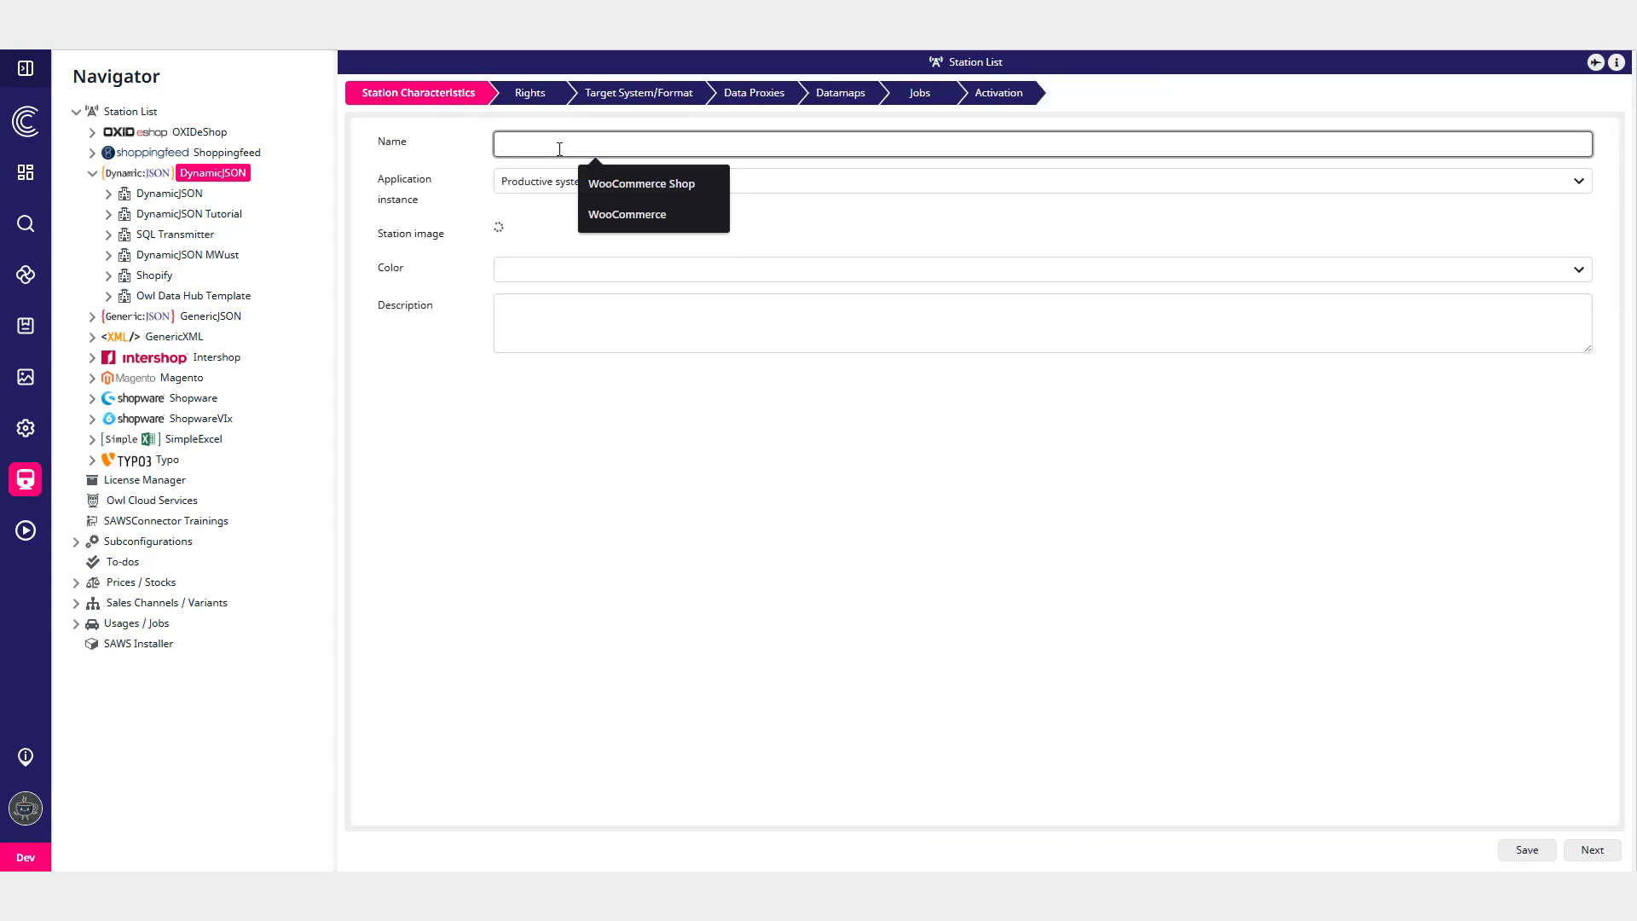
pyautogui.write('Azure Storage Queue')
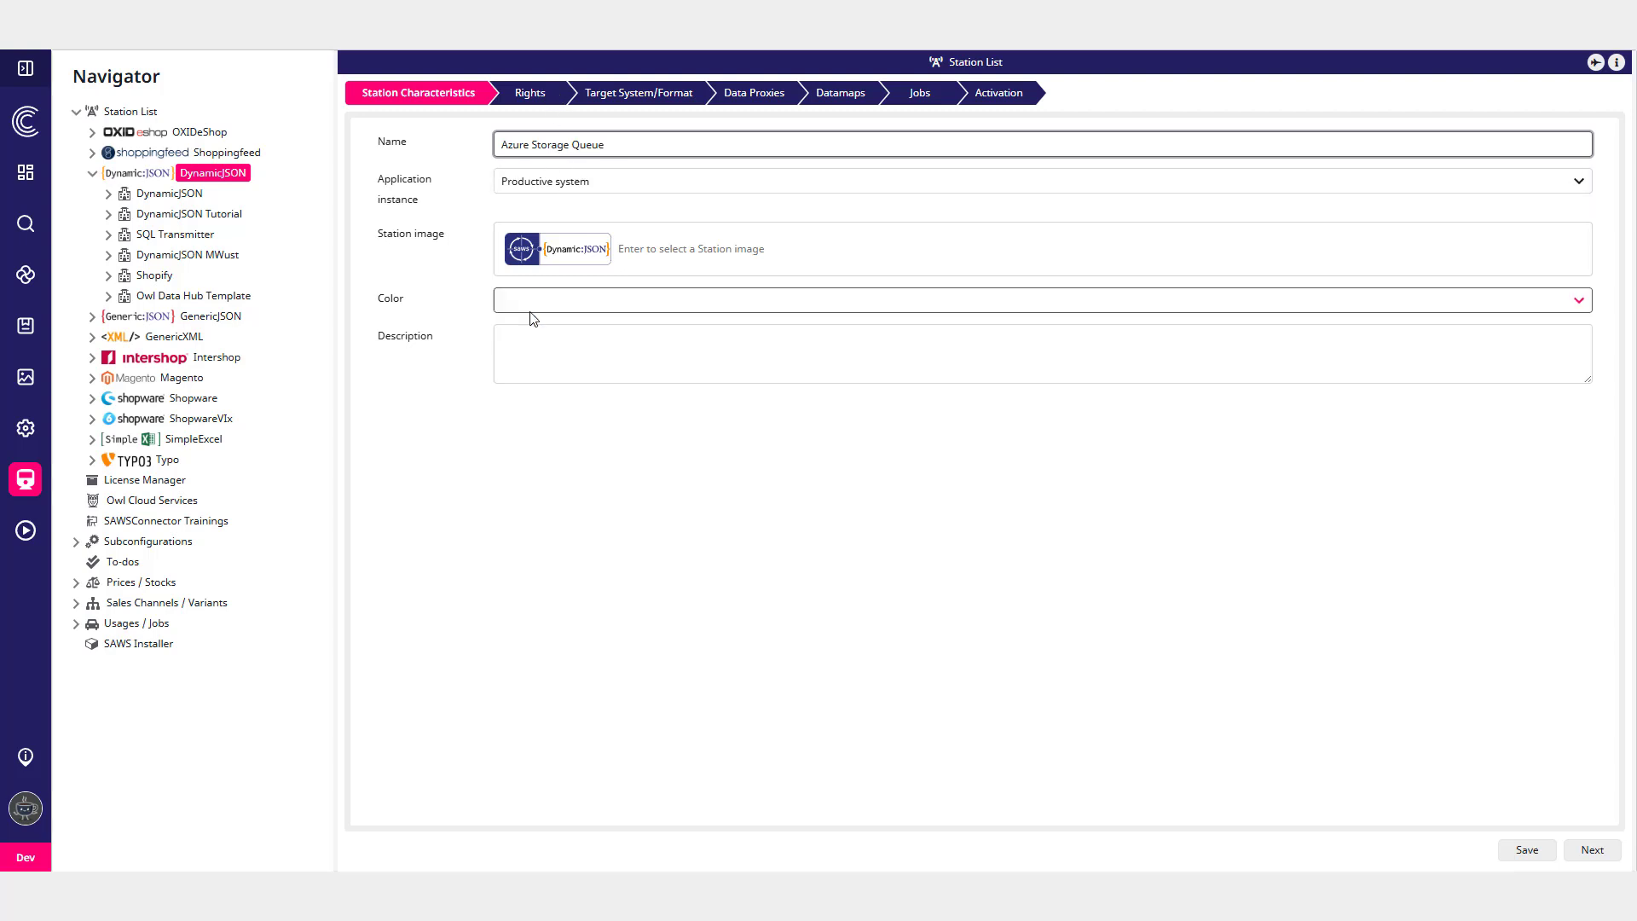
pyautogui.click(716, 271)
pyautogui.click(707, 249)
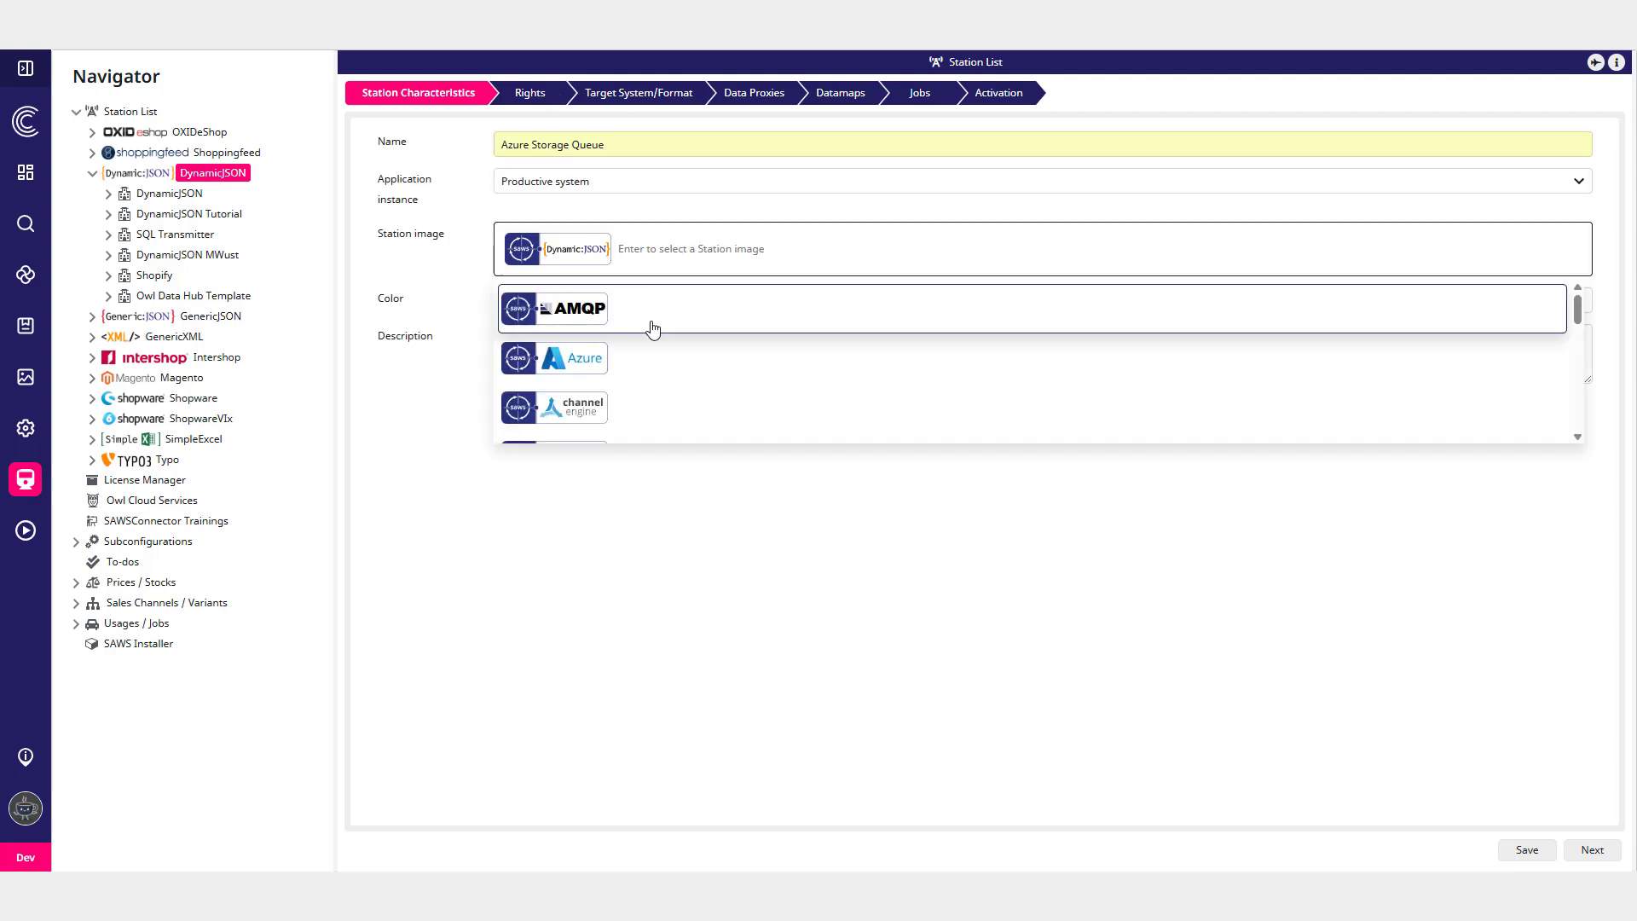
pyautogui.click(619, 359)
pyautogui.click(550, 308)
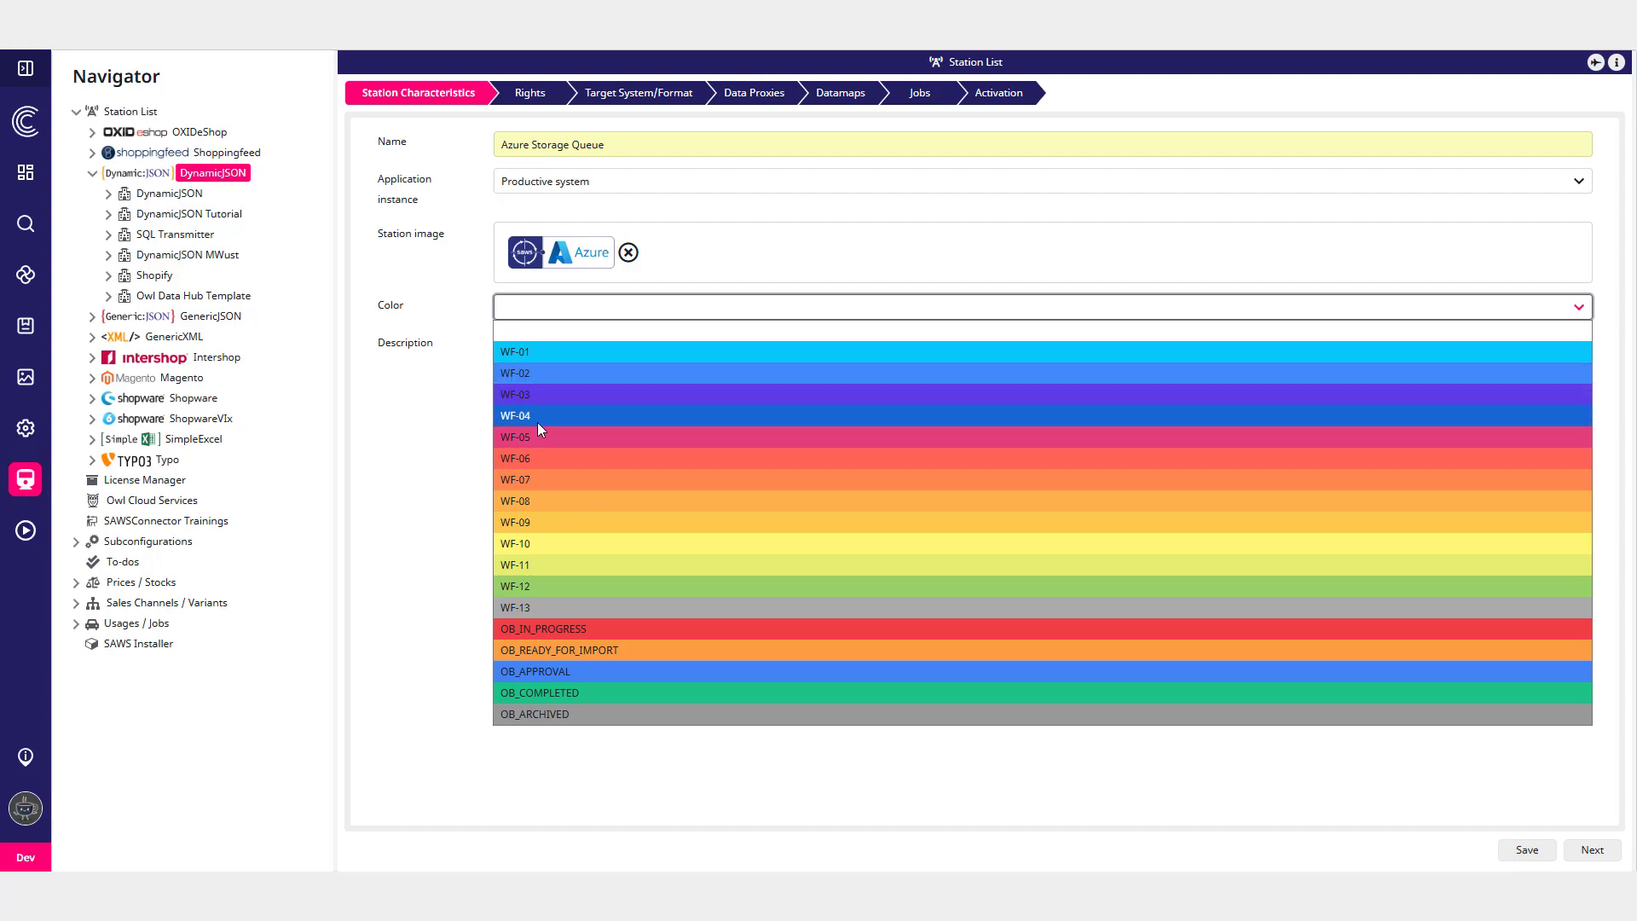
pyautogui.click(537, 373)
# - Move on to the new station's Target System/Format step to see the available transmitters
pyautogui.click(541, 93)
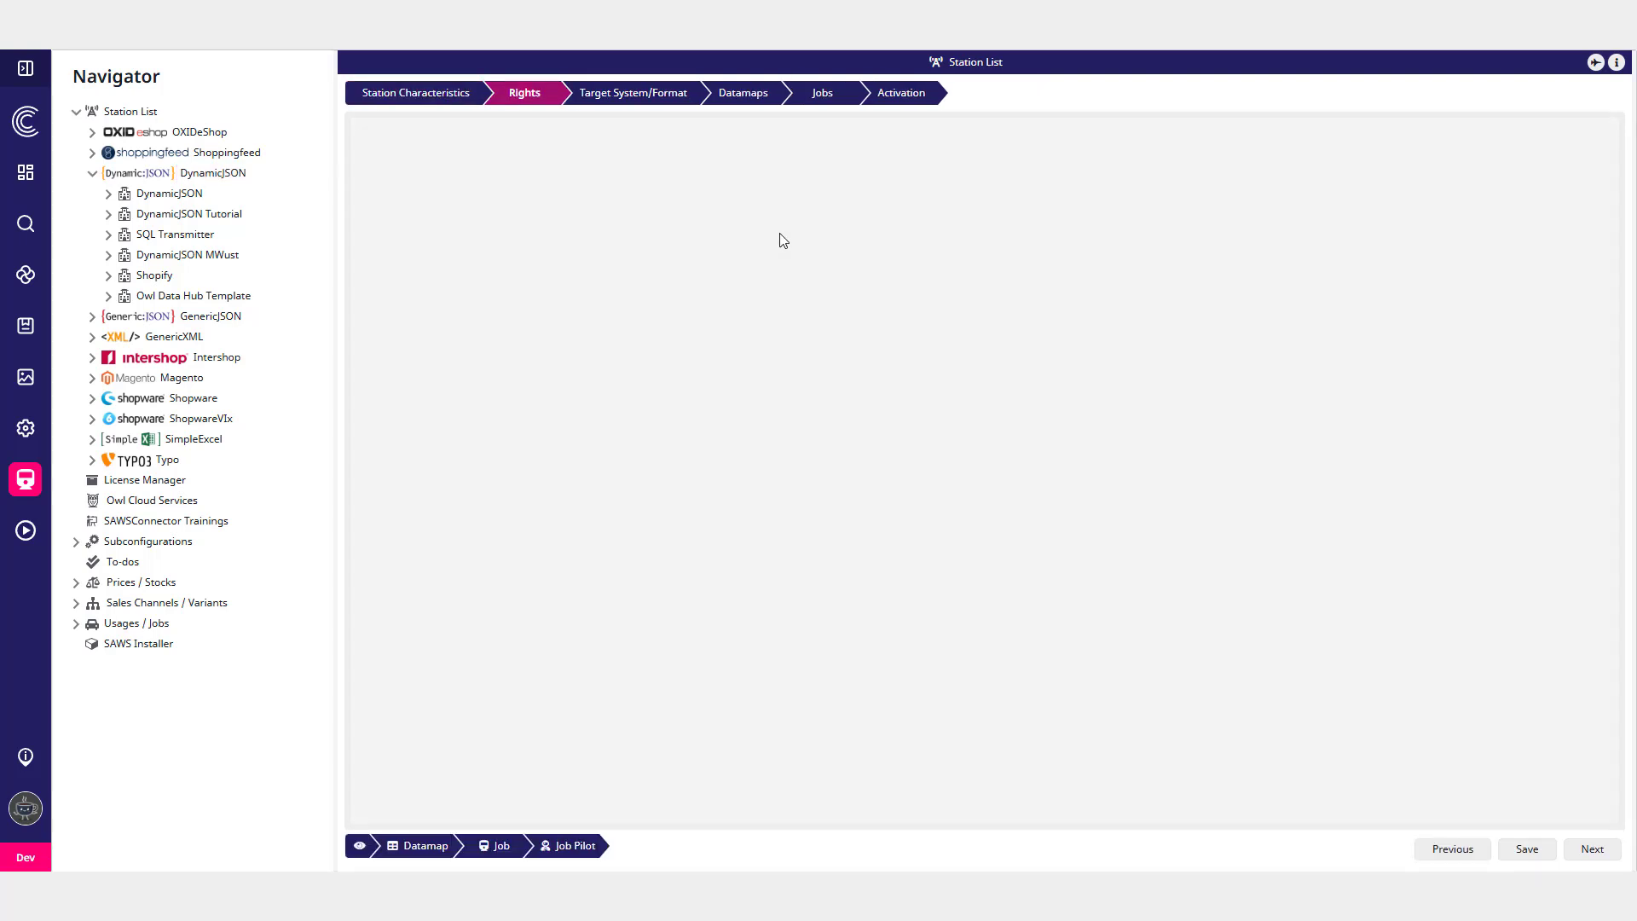
pyautogui.click(648, 91)
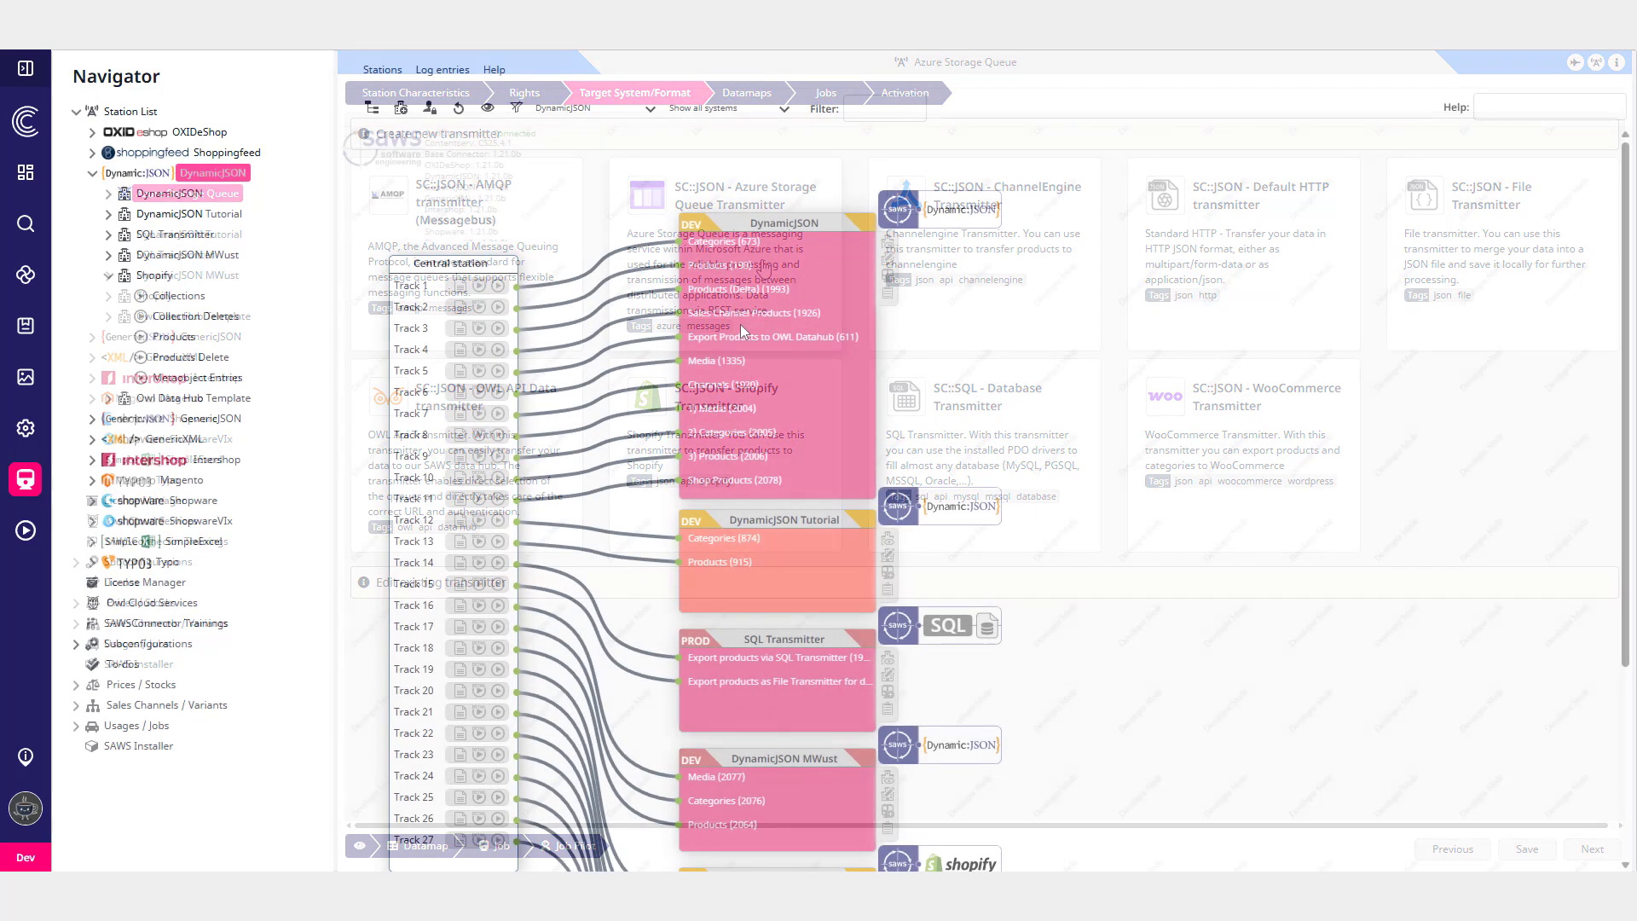
# - Open the Shopify Products job and go to its datamap mapping
pyautogui.click(173, 337)
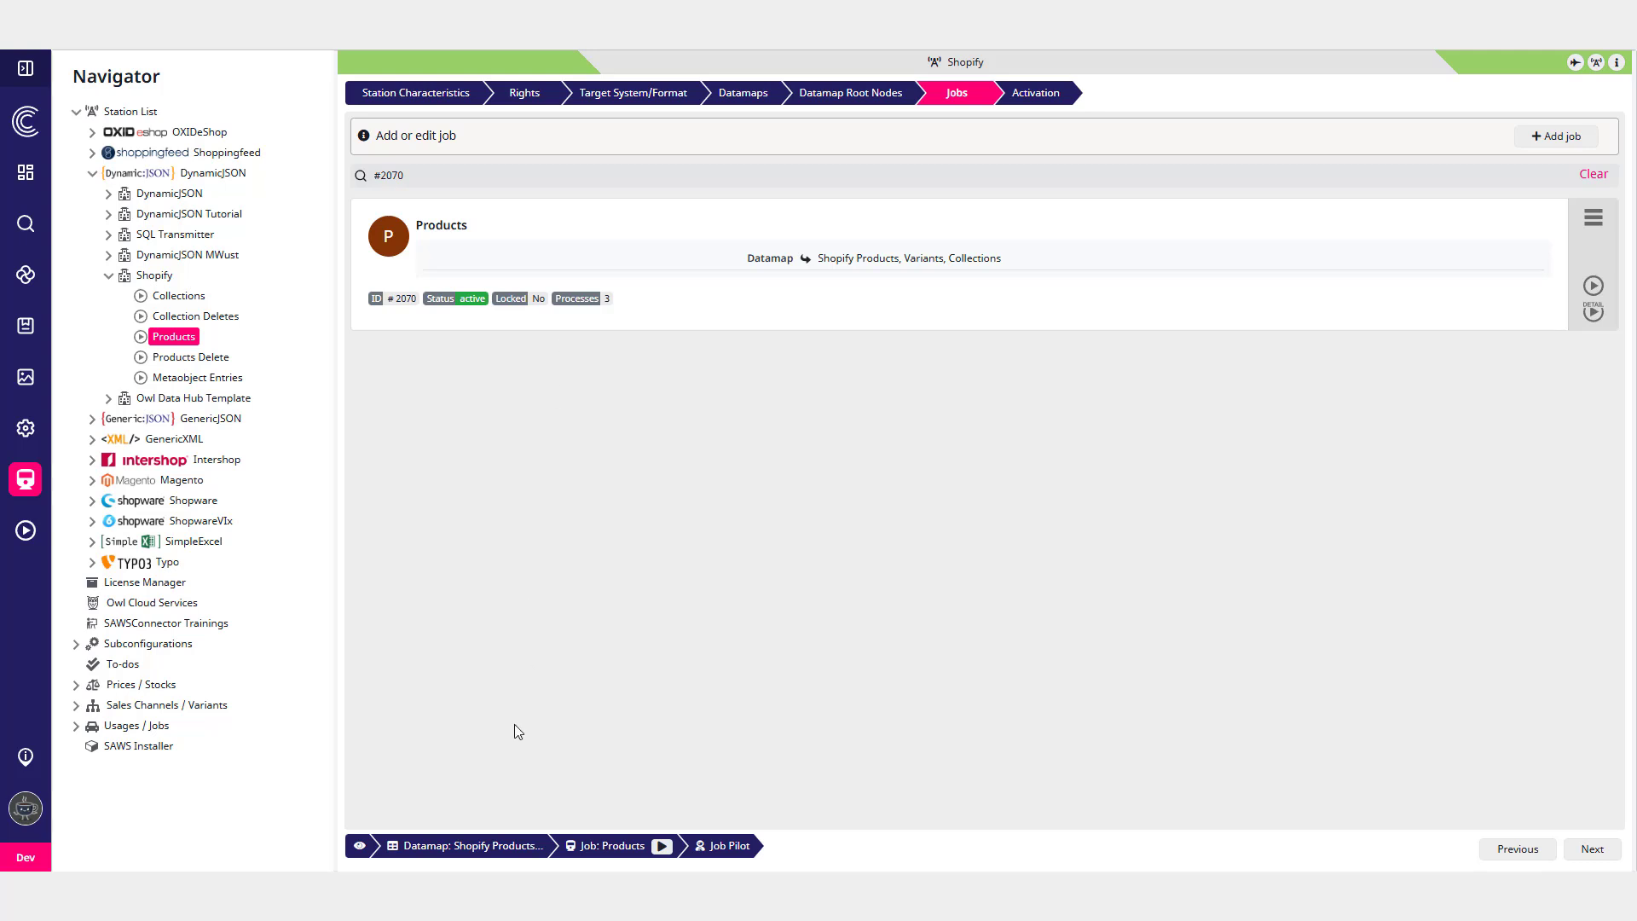
pyautogui.click(480, 853)
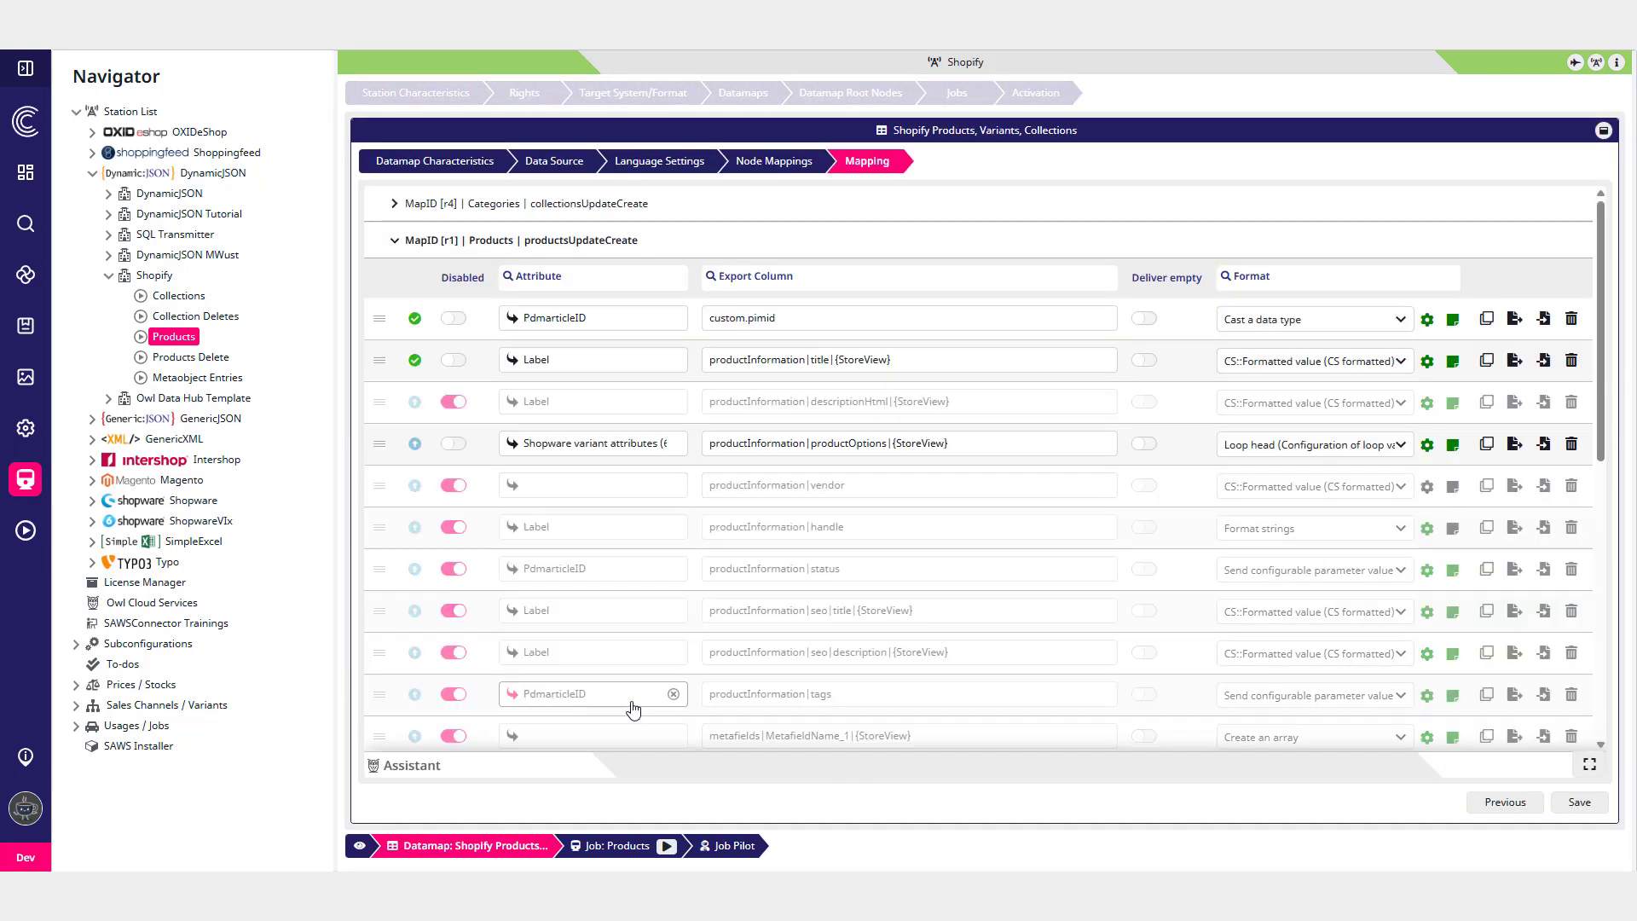
# - Add a new mapping row to the Products map formatted with Send Shopify media
pyautogui.scroll(-15, 763, 566)
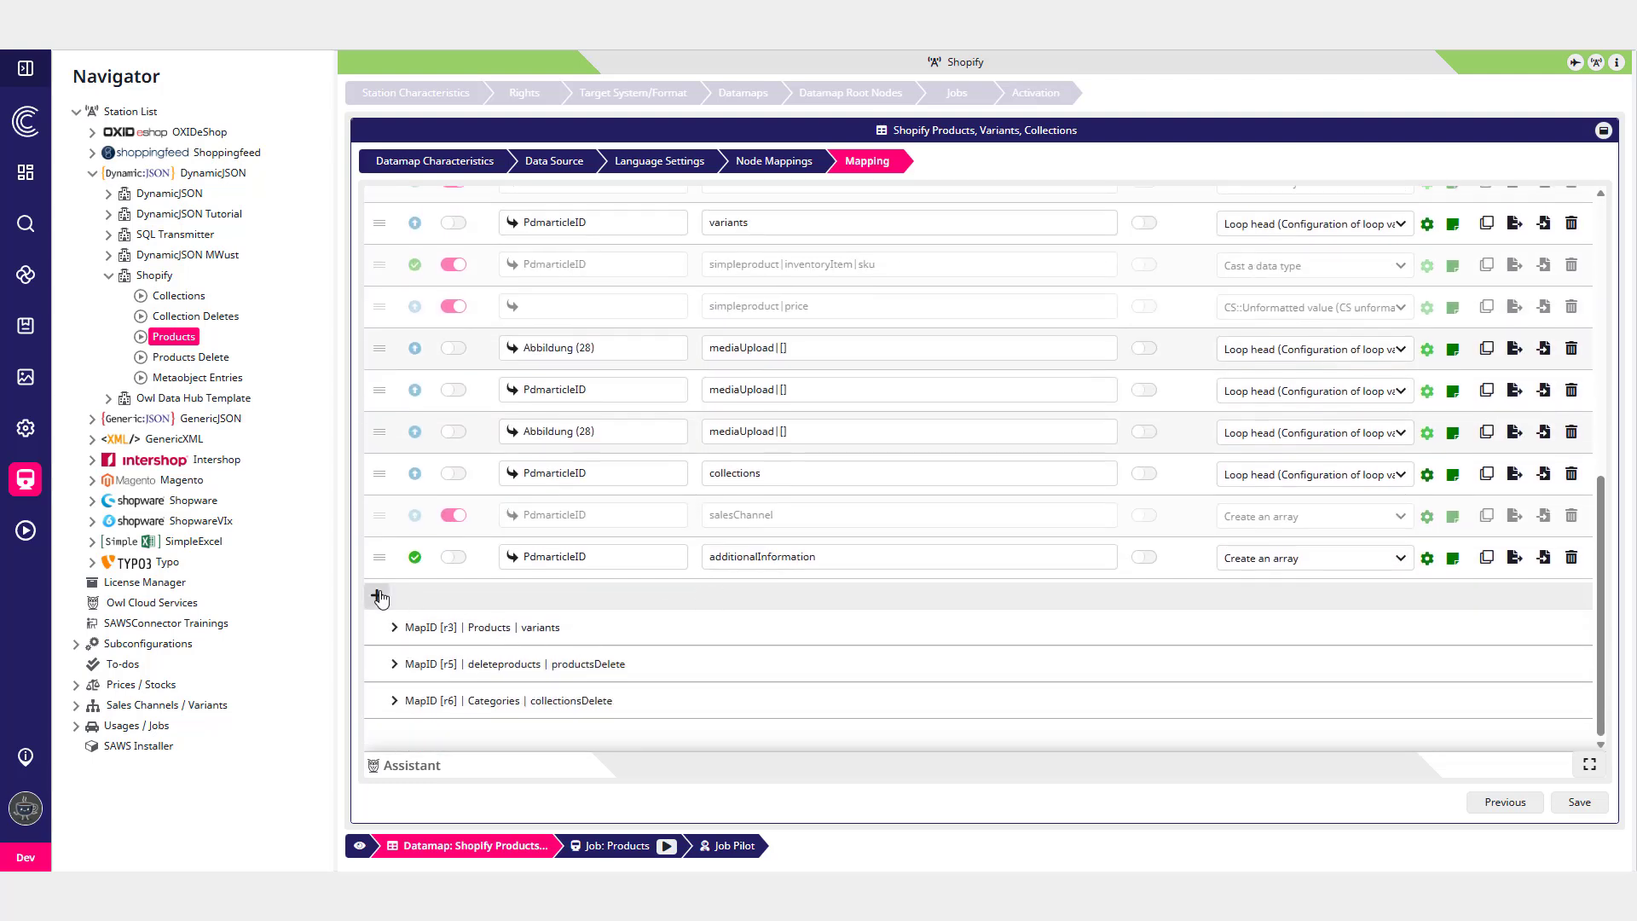
pyautogui.click(377, 596)
pyautogui.click(1268, 604)
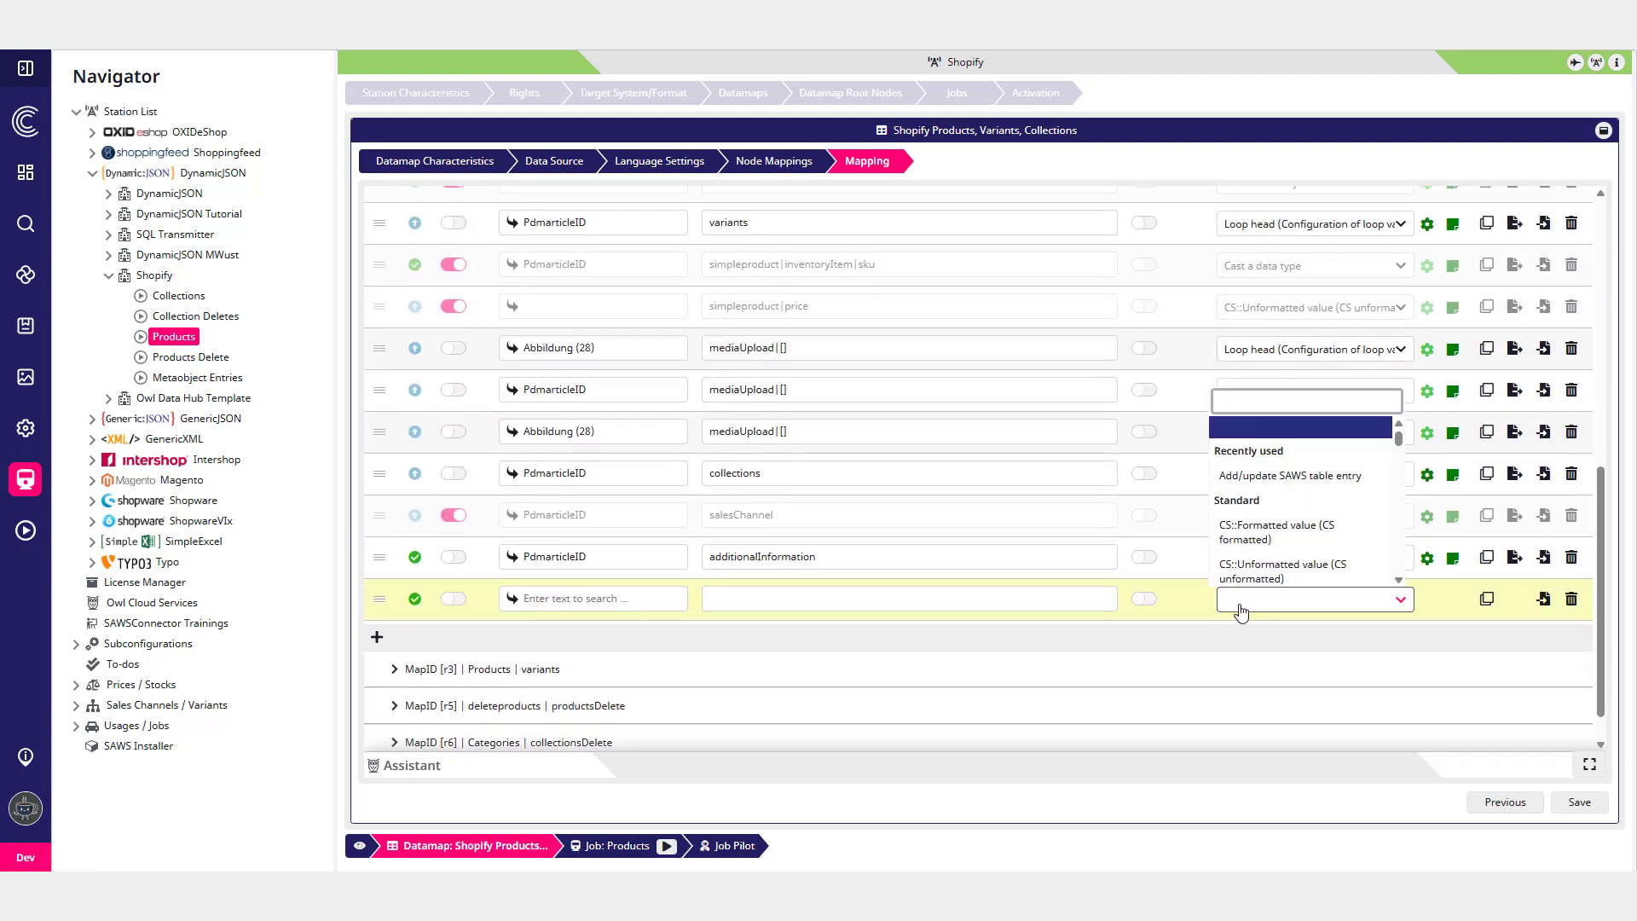
pyautogui.write('shopif')
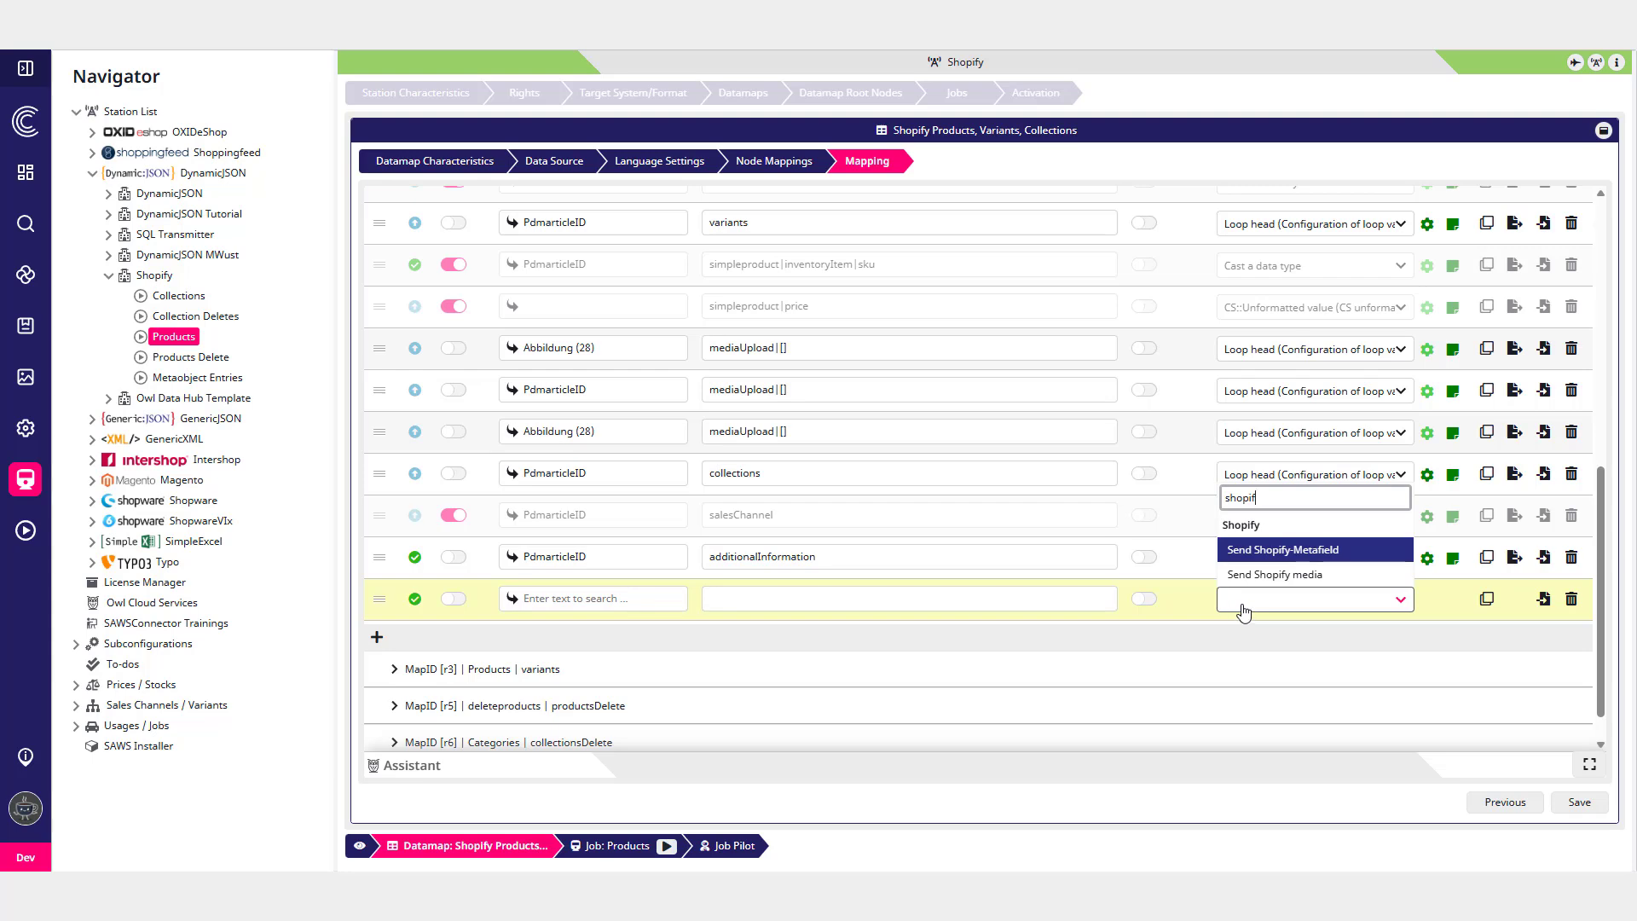
pyautogui.click(1302, 577)
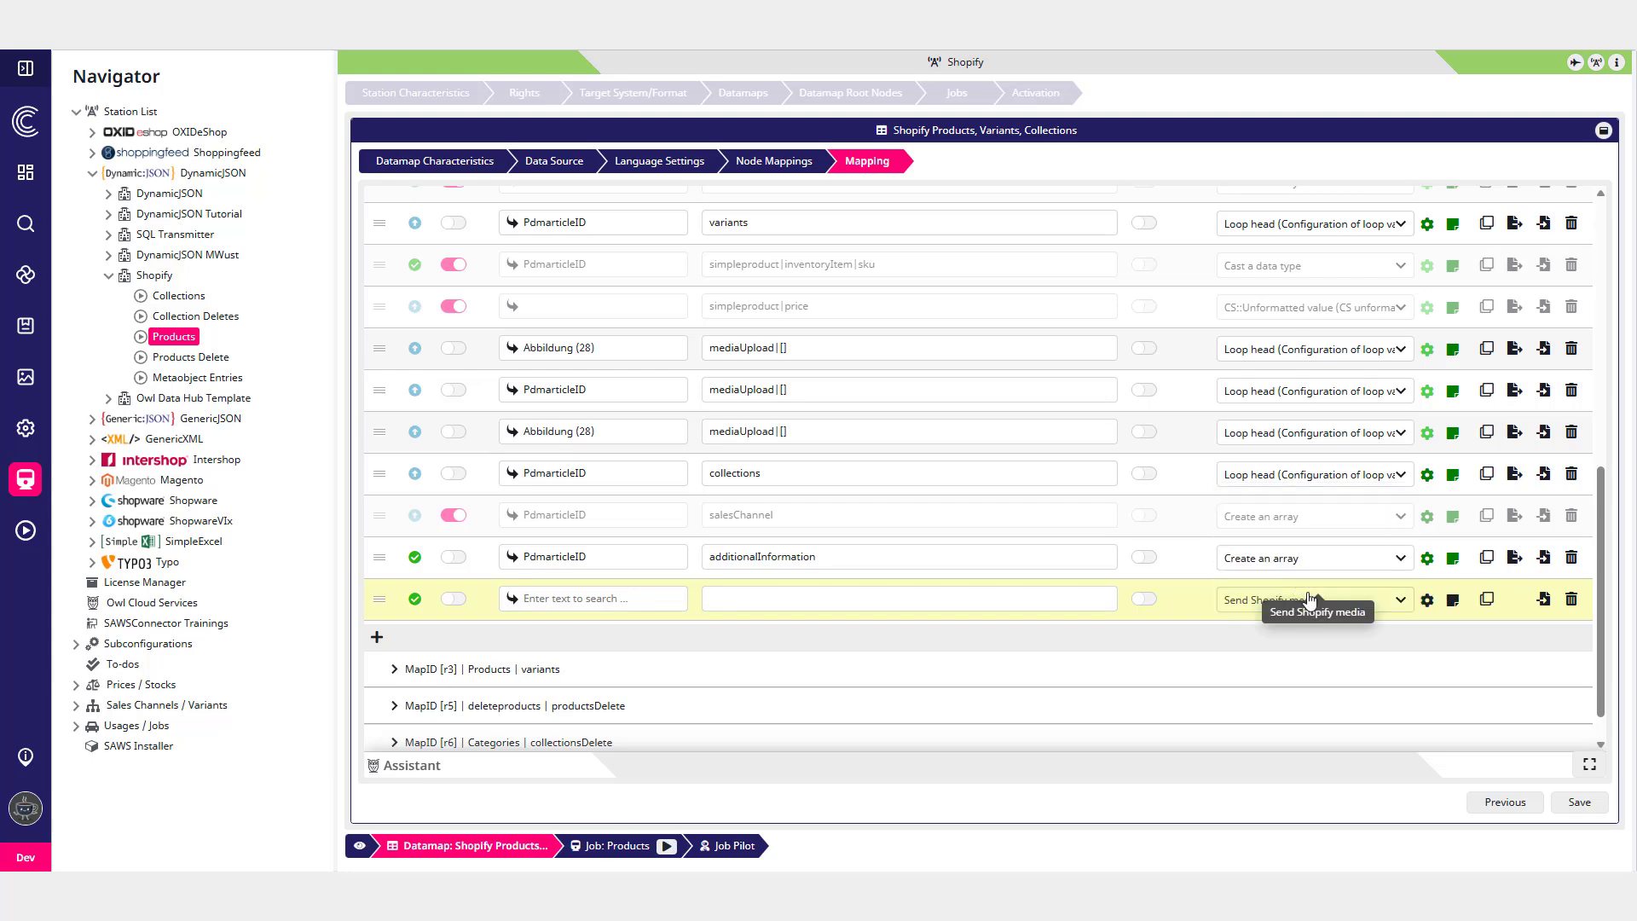
# - Open the Send Shopify media row's settings and look through the media type options
pyautogui.click(1426, 601)
pyautogui.click(829, 480)
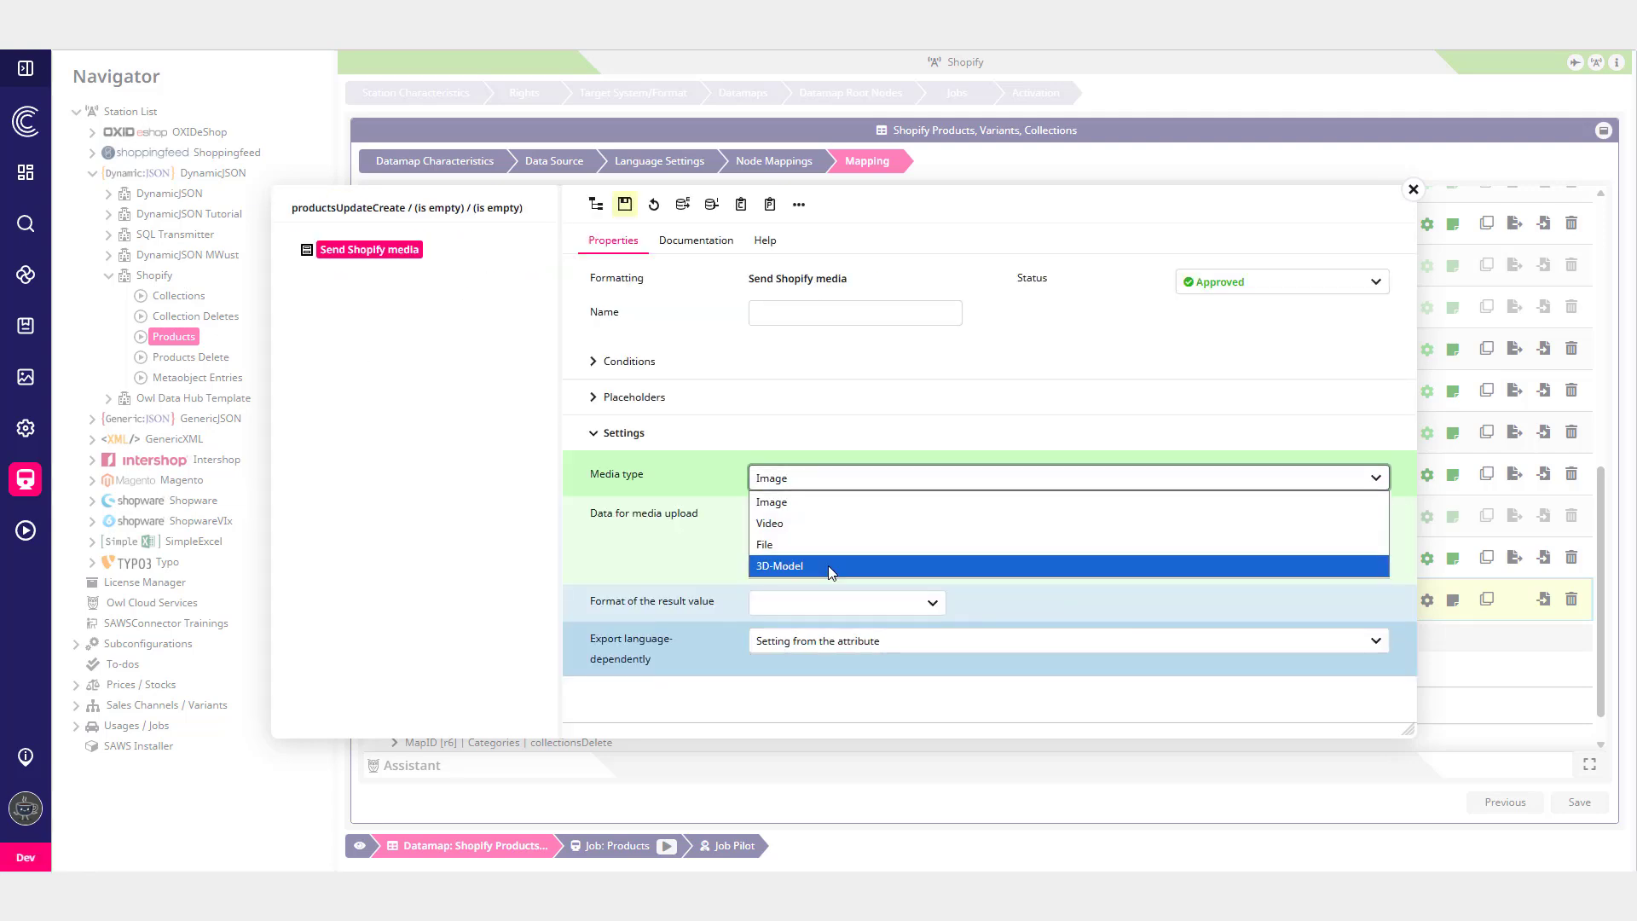
pyautogui.click(741, 578)
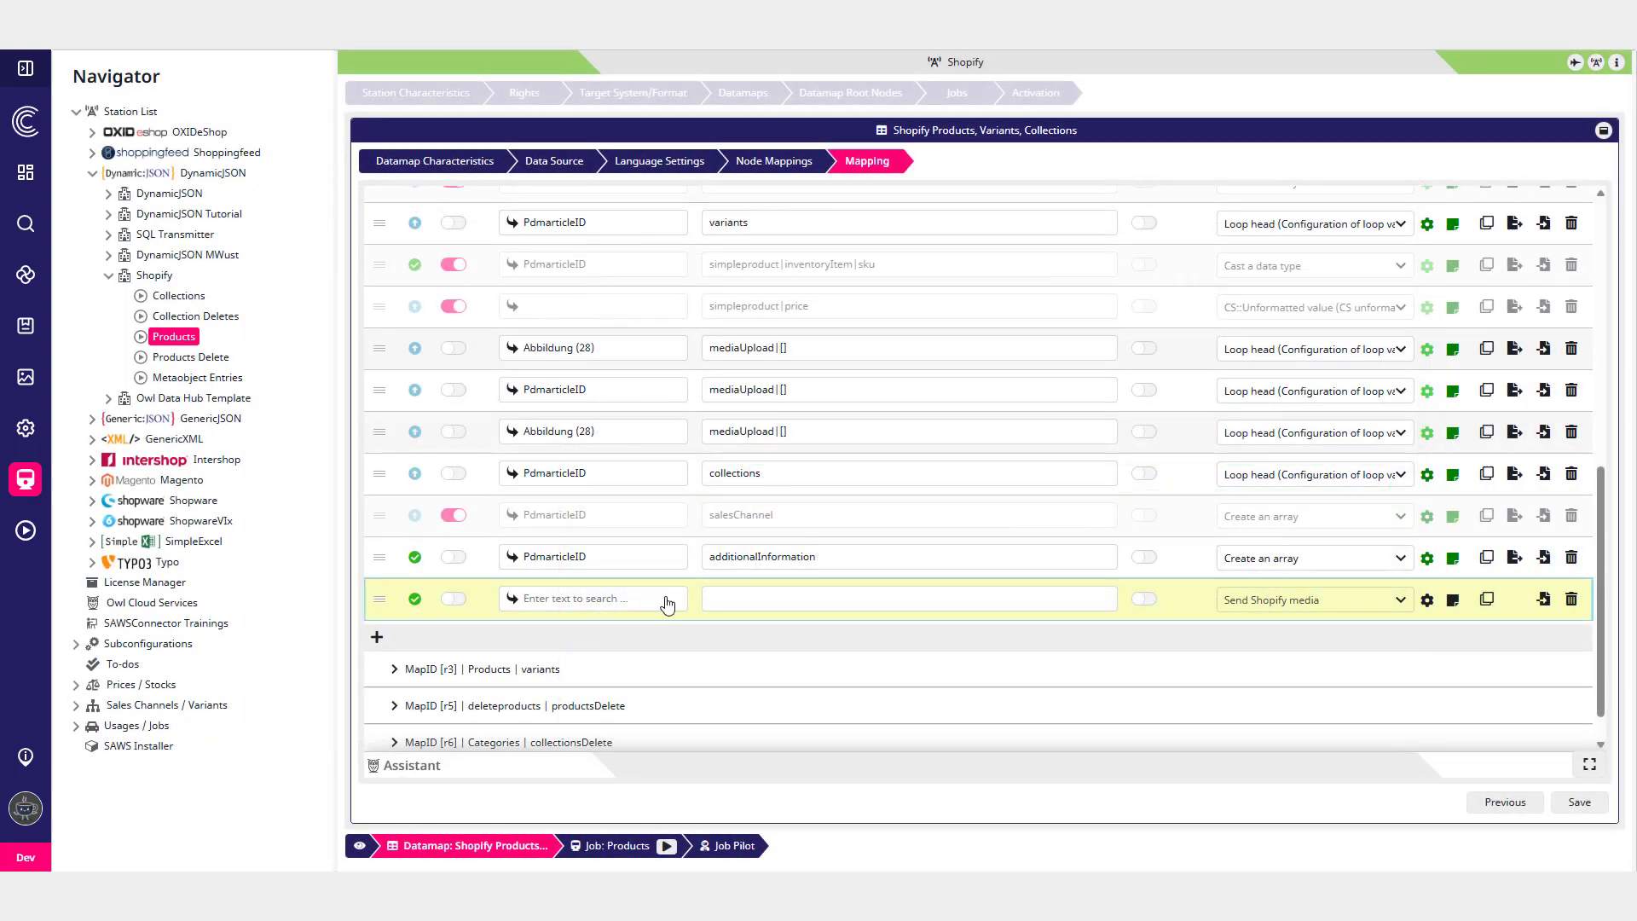
# - Add another mapping row formatted with Send Shopify-Metafield
pyautogui.click(377, 638)
pyautogui.click(1287, 640)
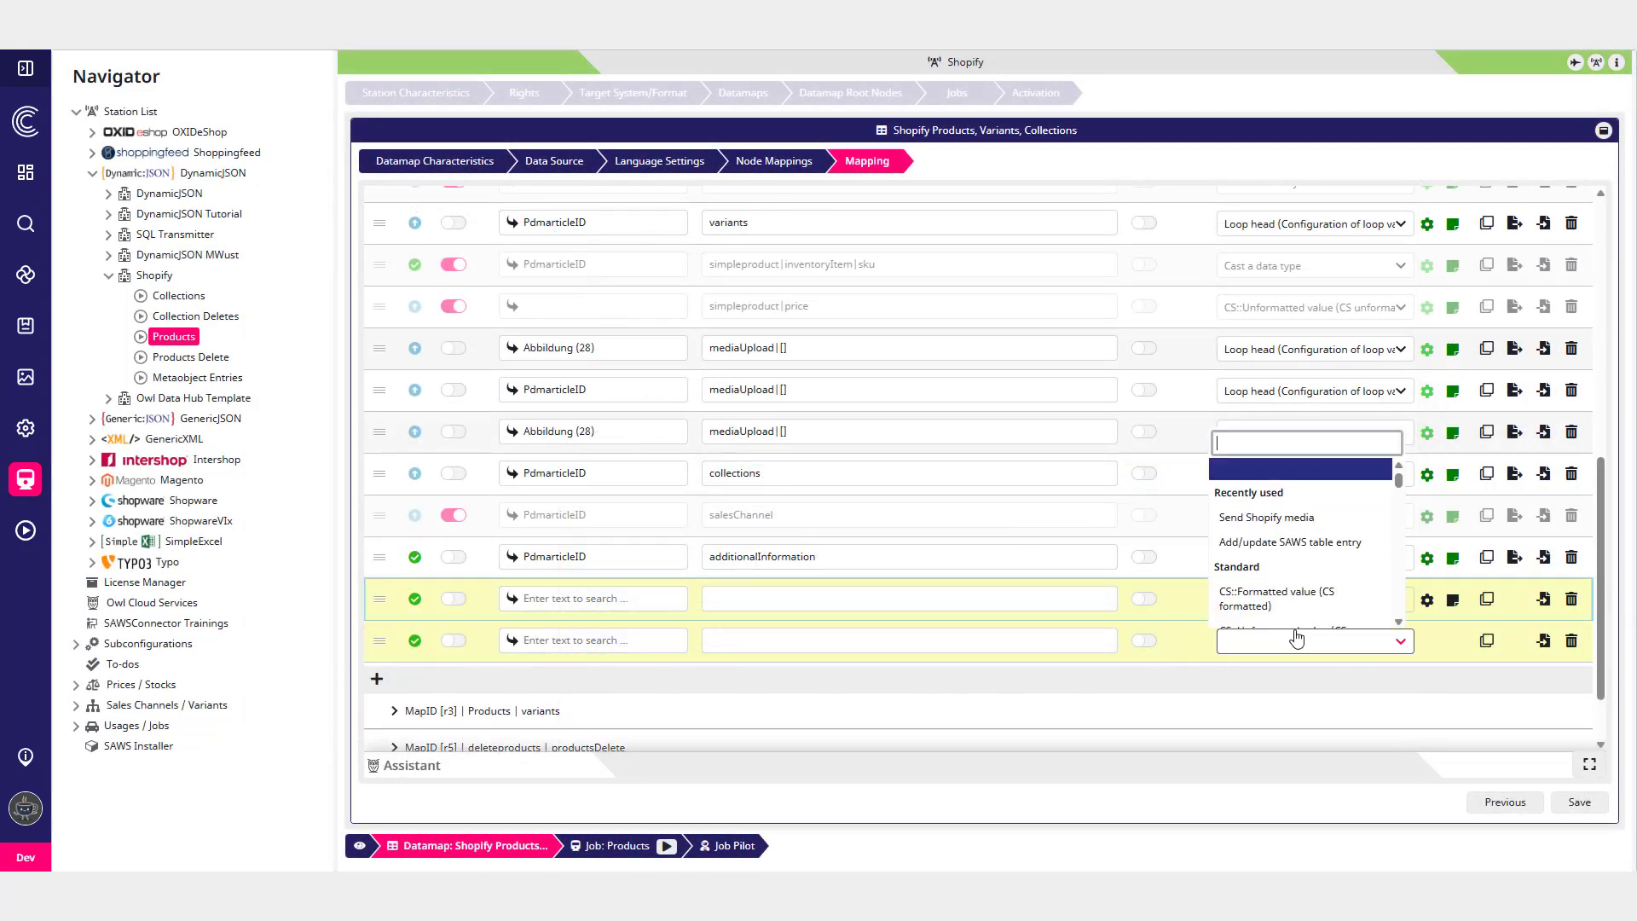
pyautogui.write('shopify')
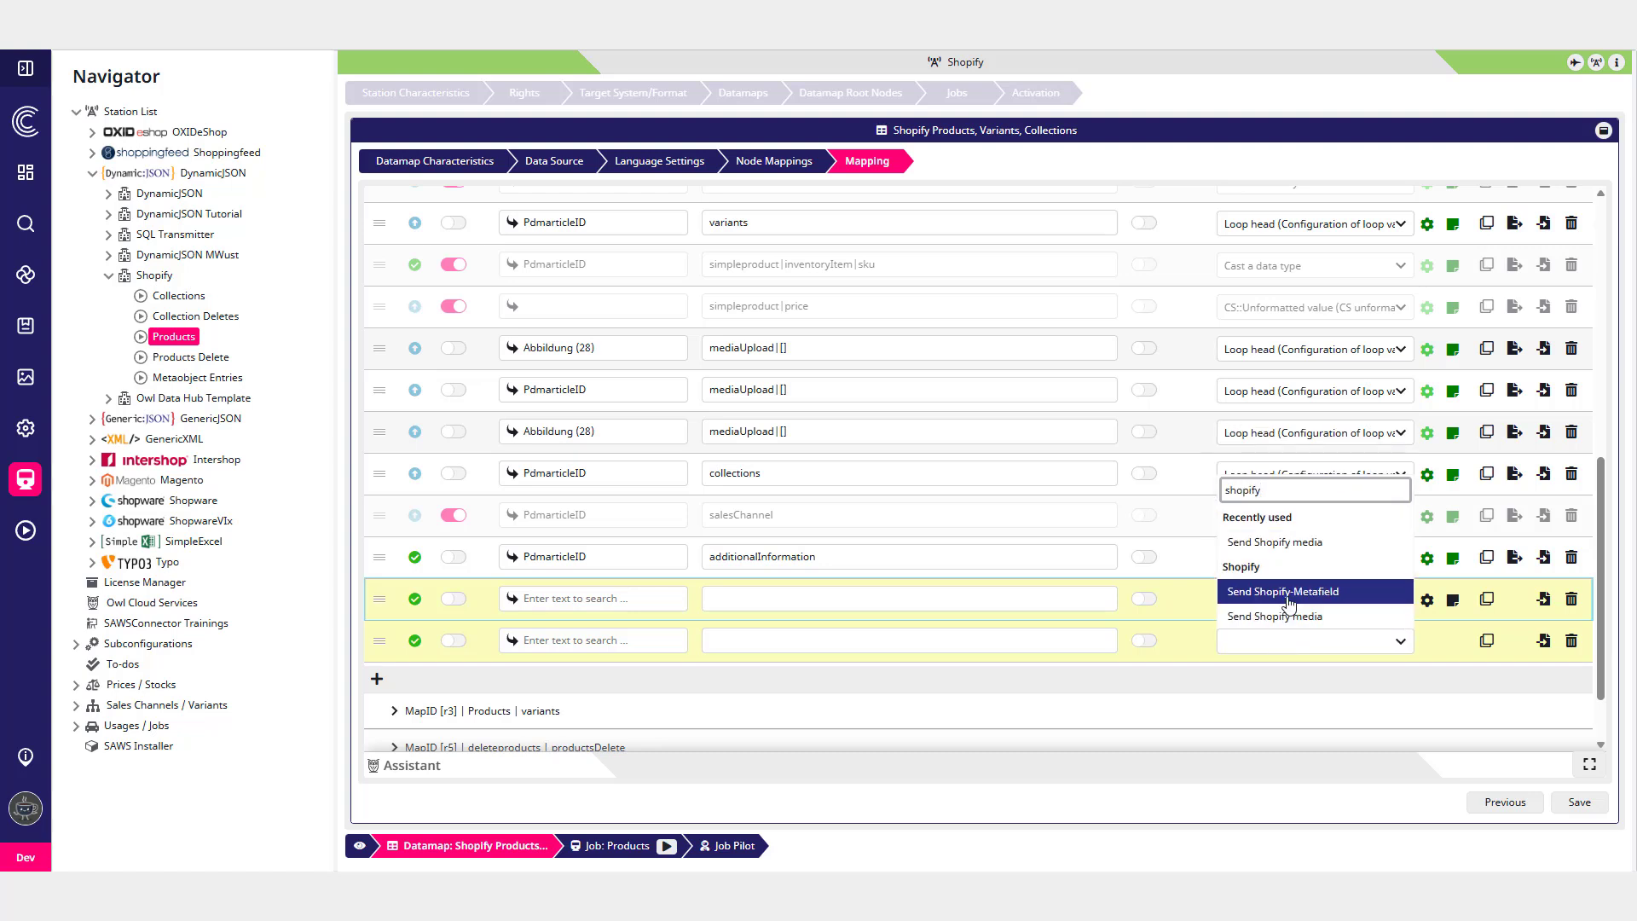
pyautogui.click(1307, 601)
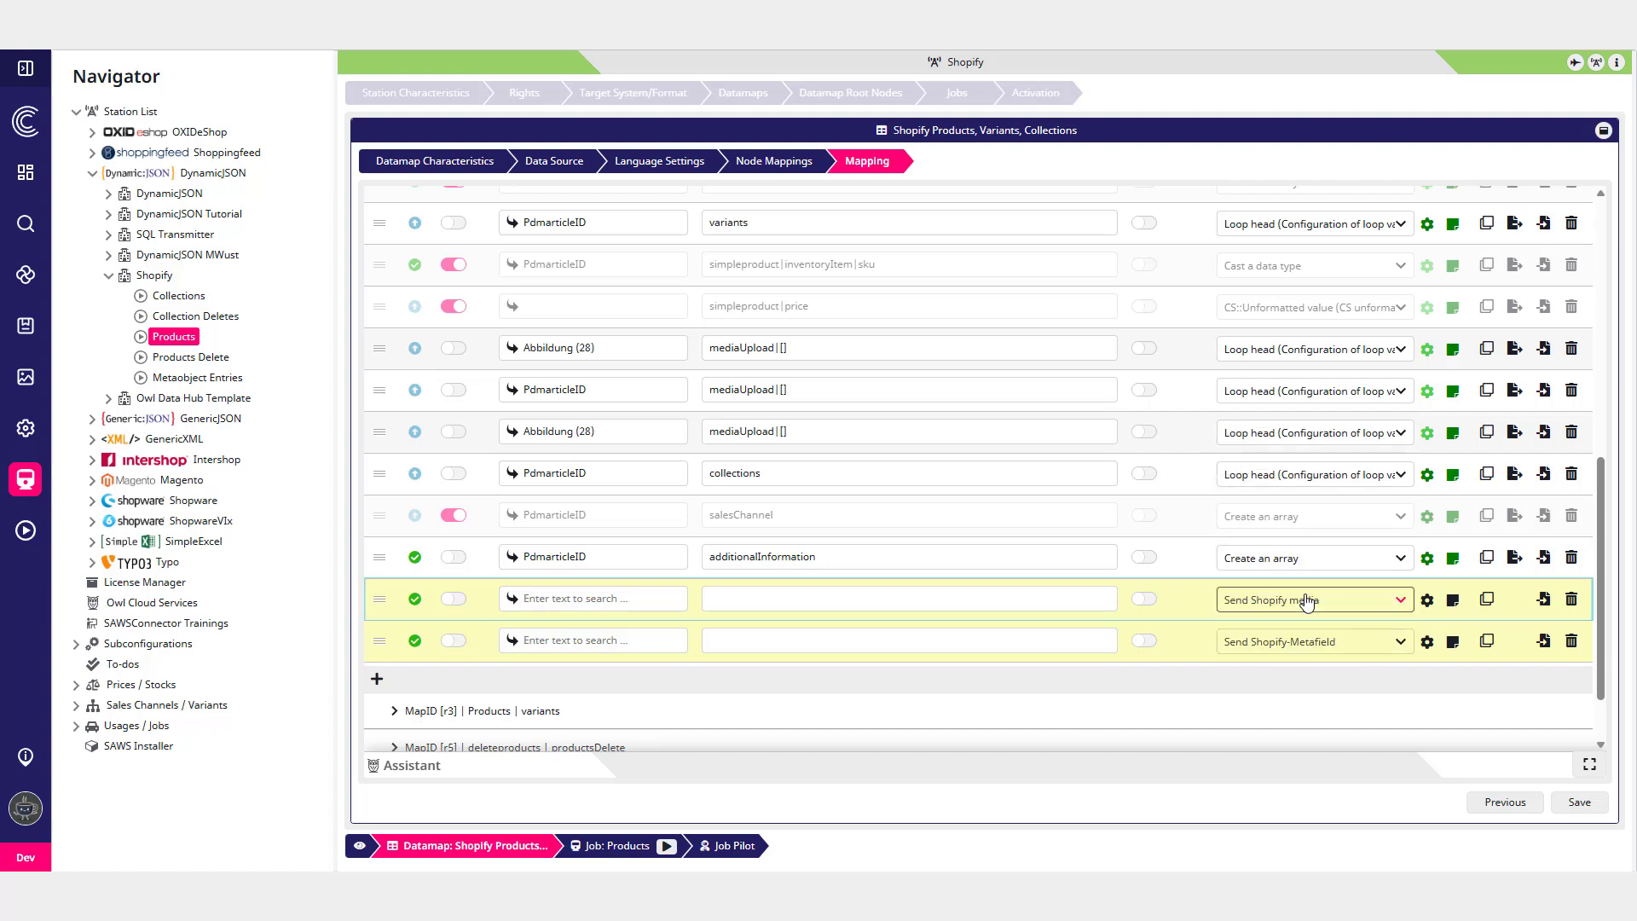
# - Open the Send Shopify-Metafield settings and review the metafield type and value type options
pyautogui.click(1428, 645)
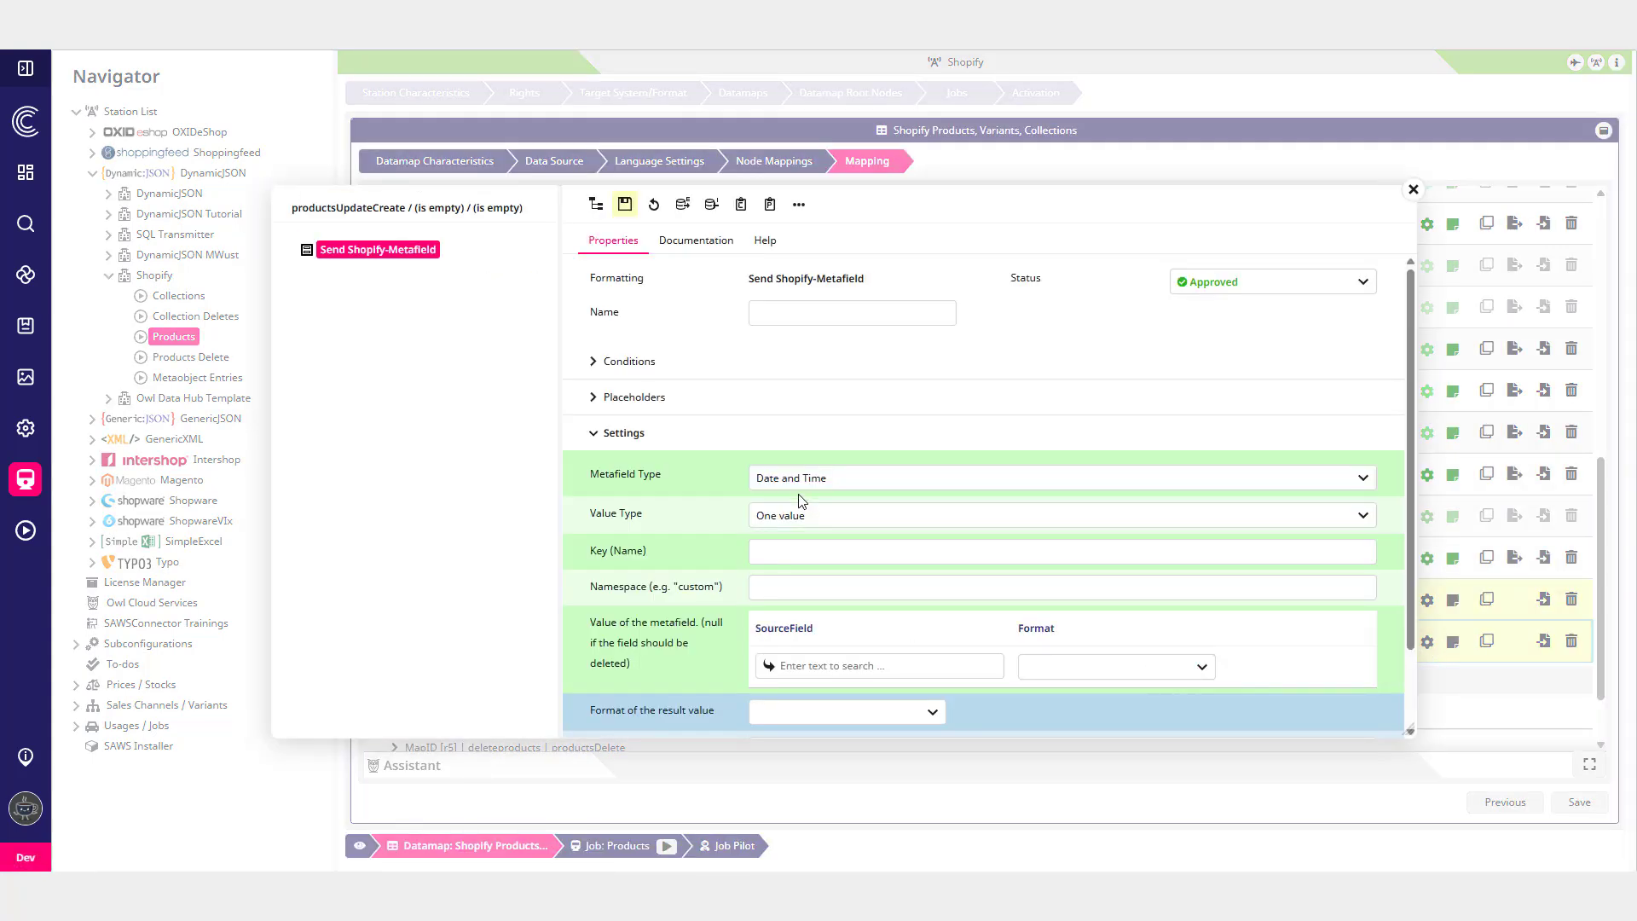
pyautogui.click(792, 487)
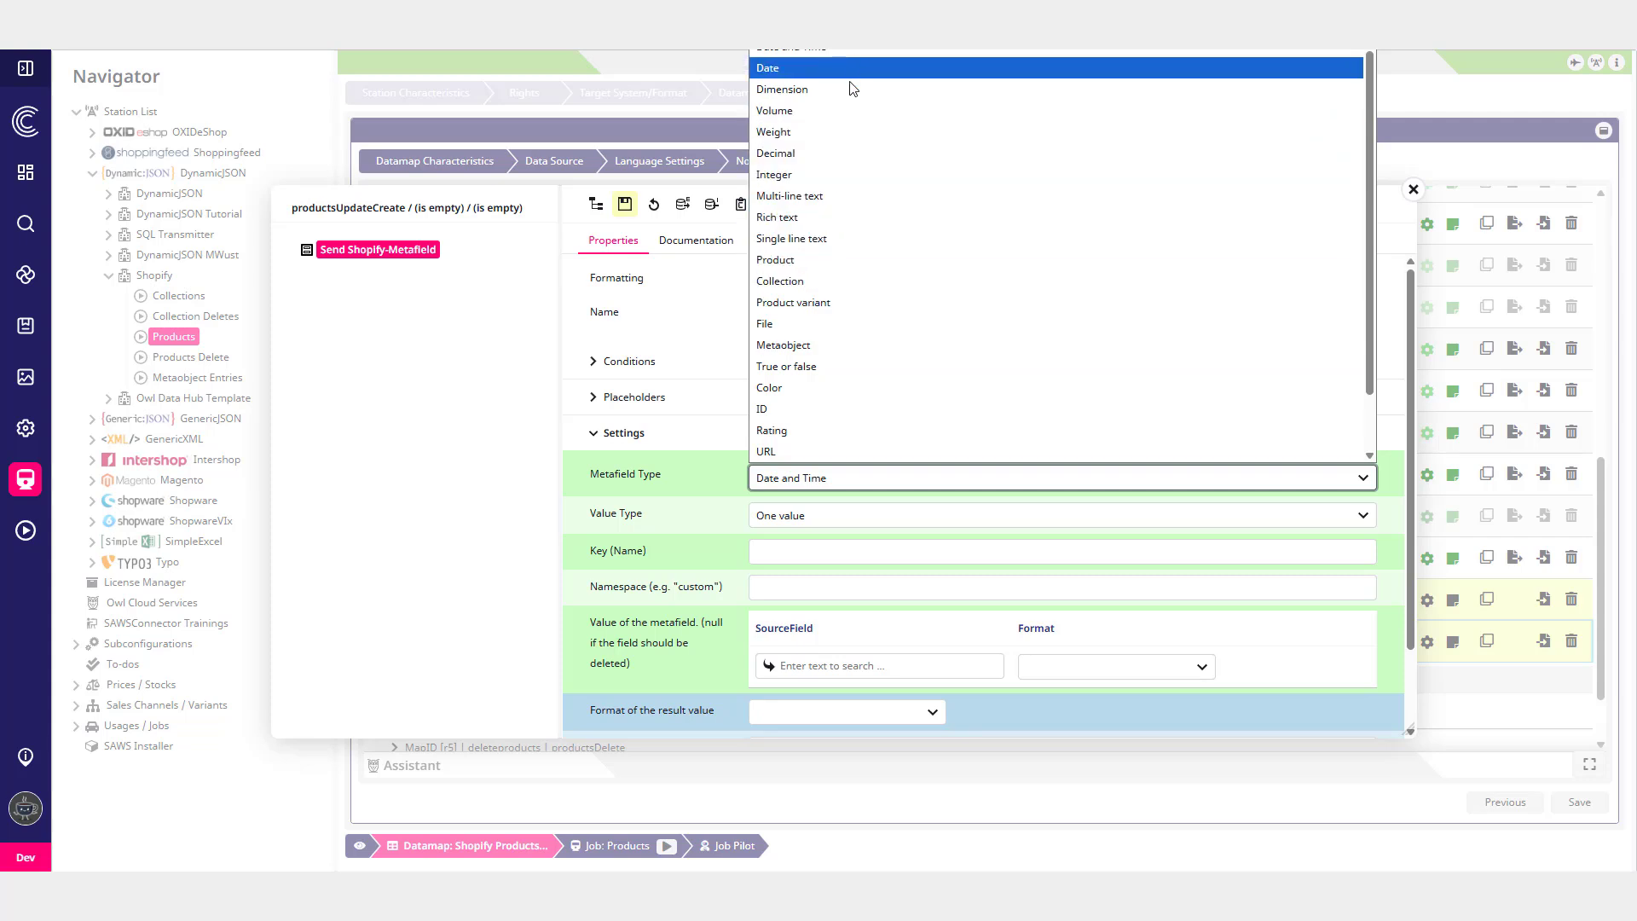
pyautogui.scroll(-1, 836, 264)
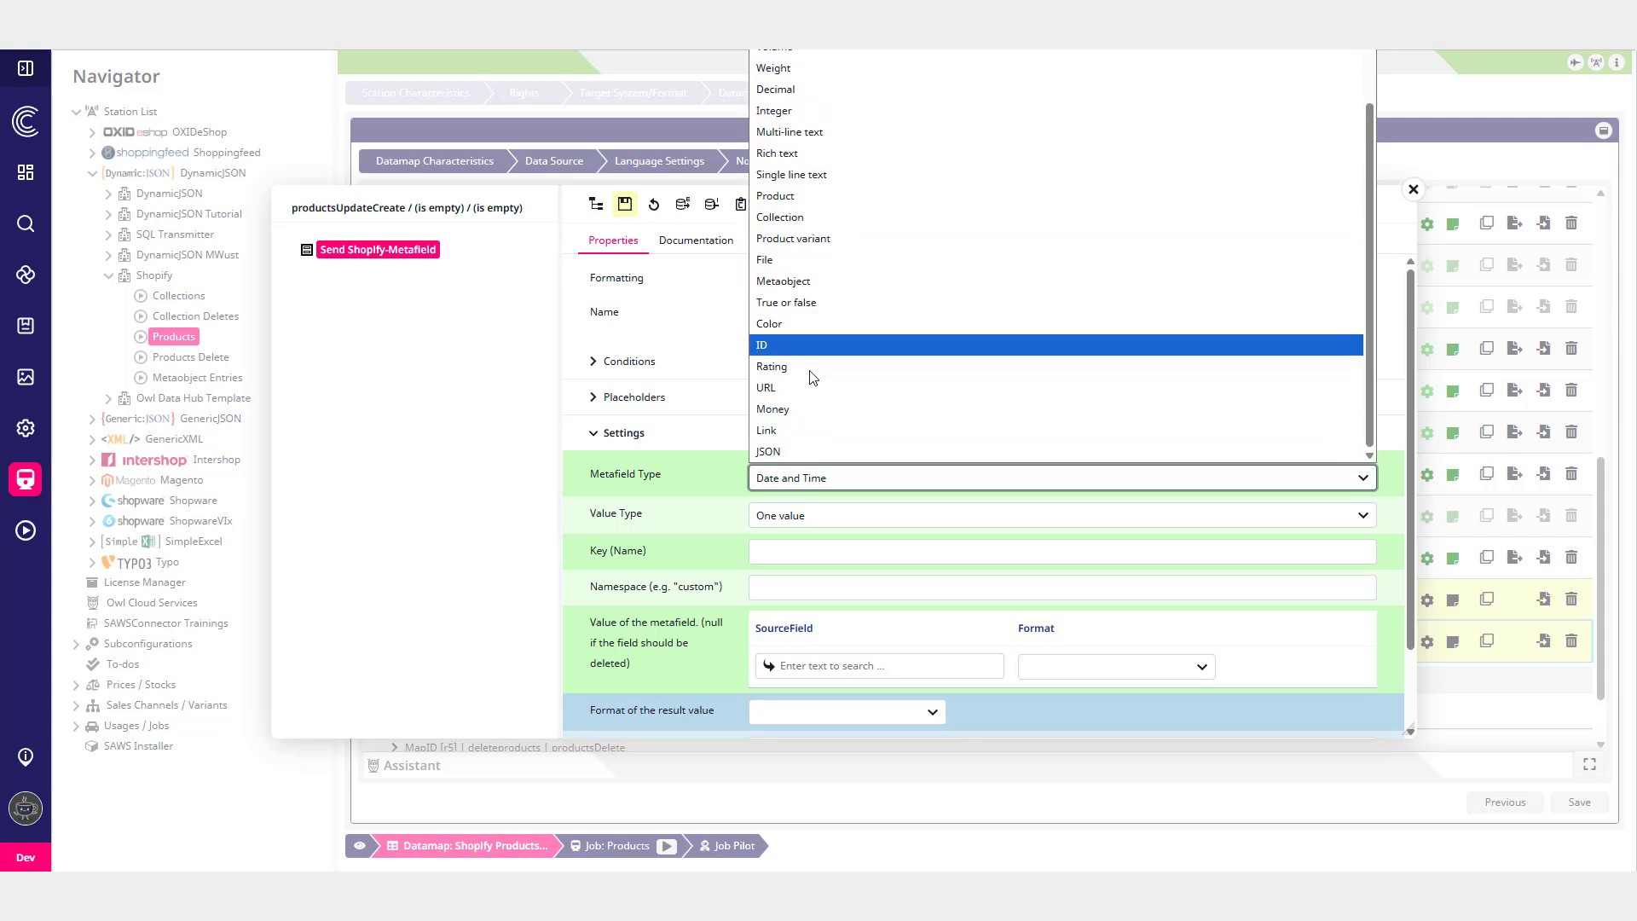
pyautogui.click(699, 500)
pyautogui.click(780, 515)
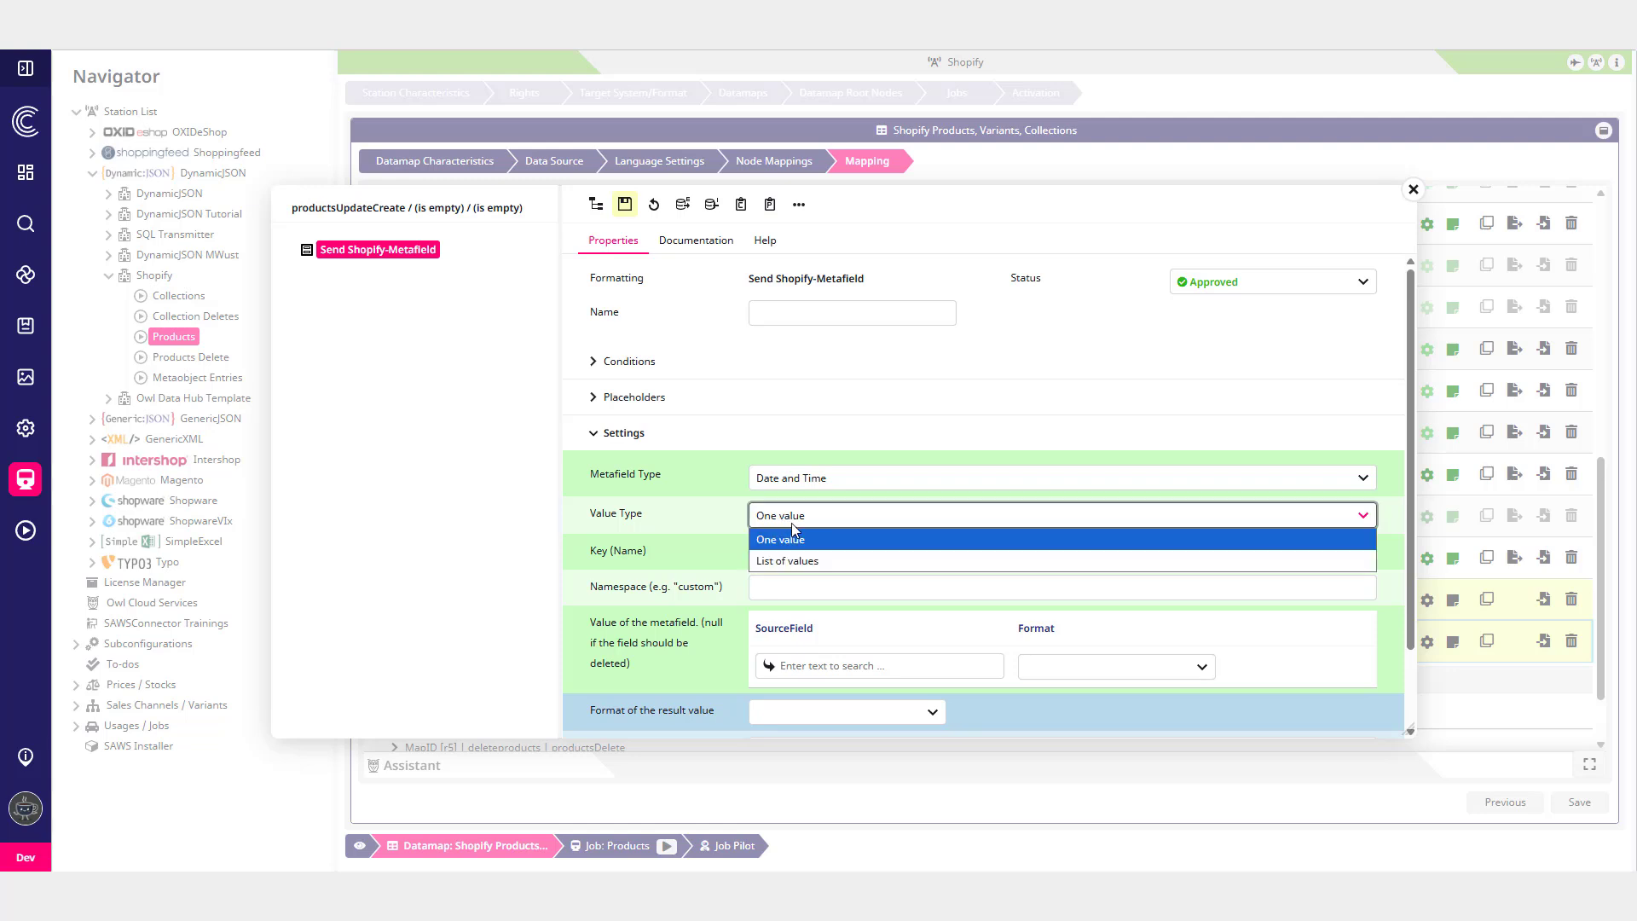
pyautogui.click(710, 545)
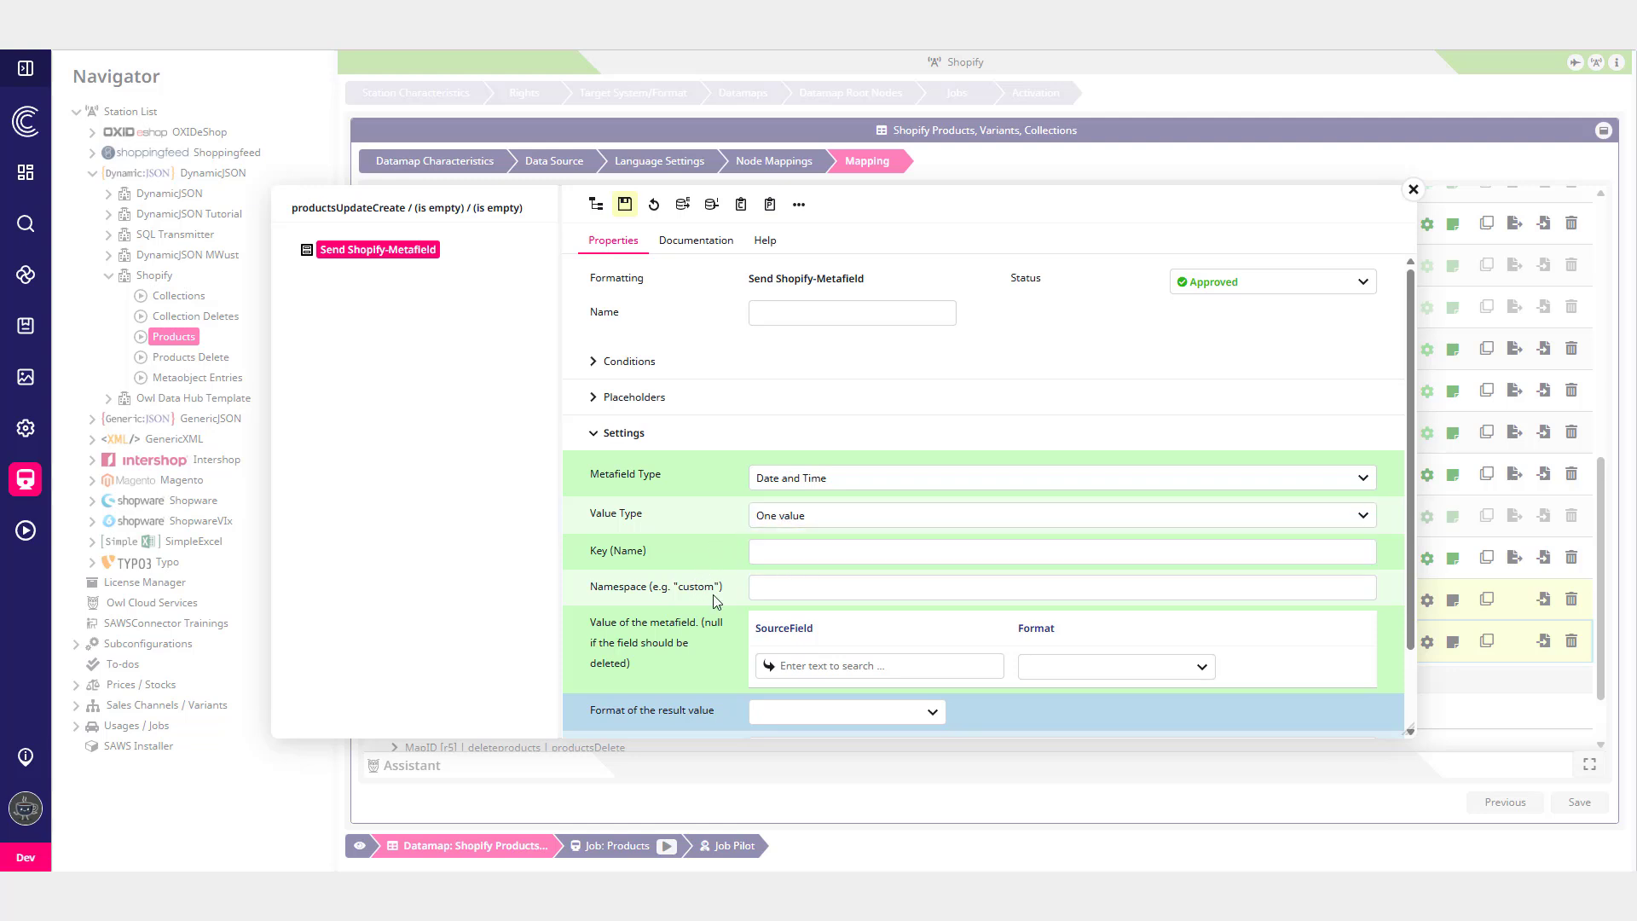
pyautogui.click(805, 599)
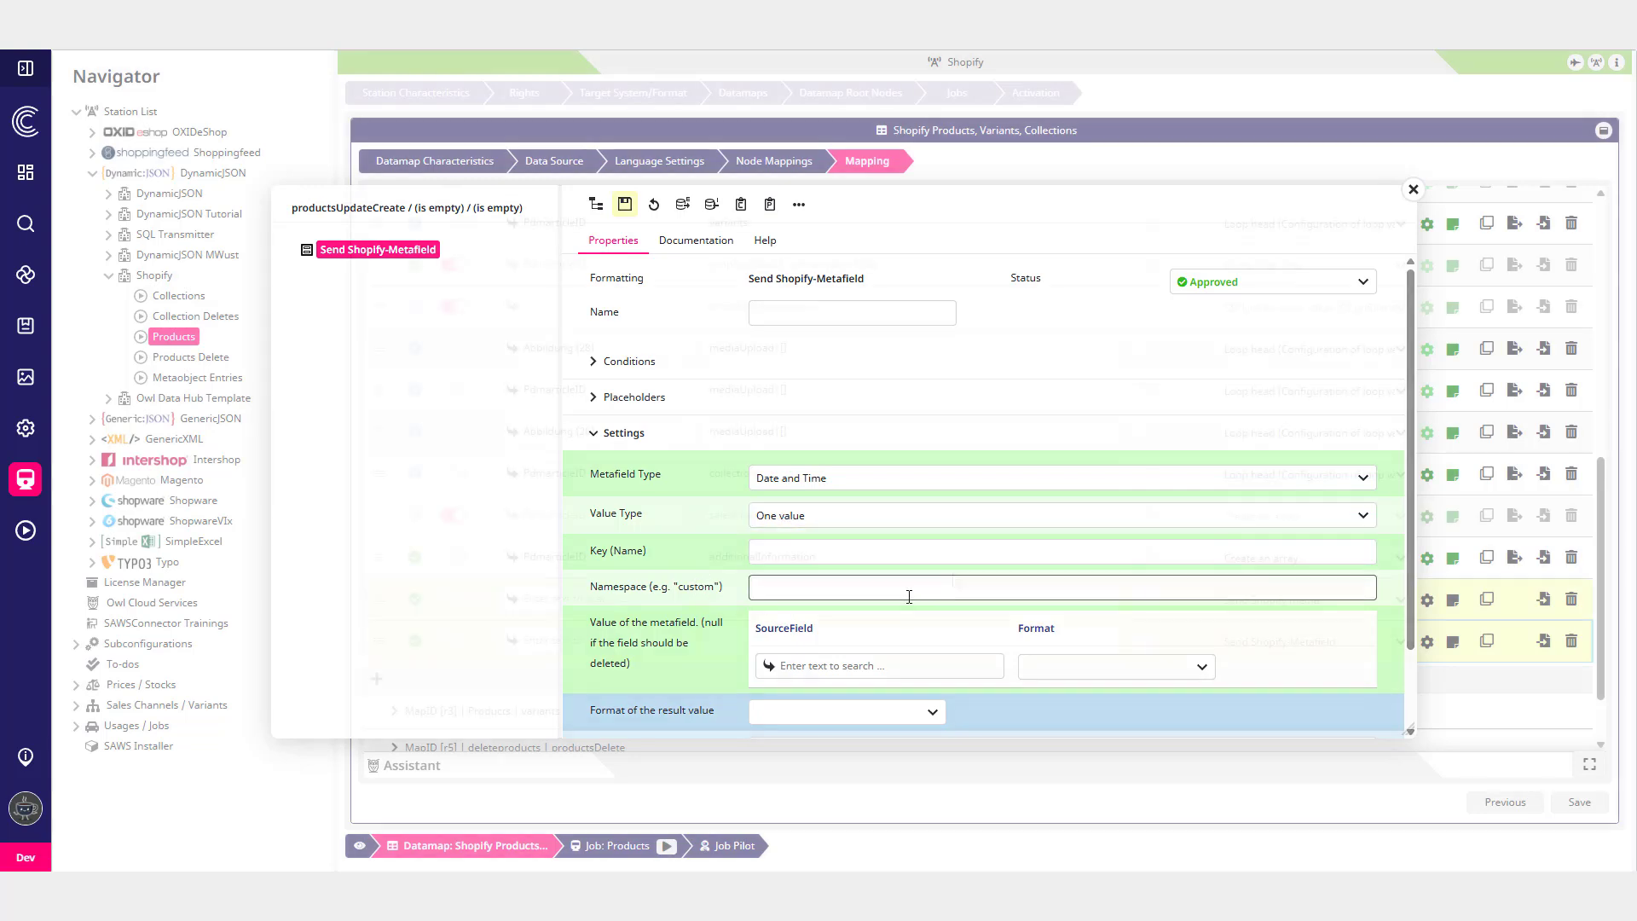
pyautogui.press('Escape')
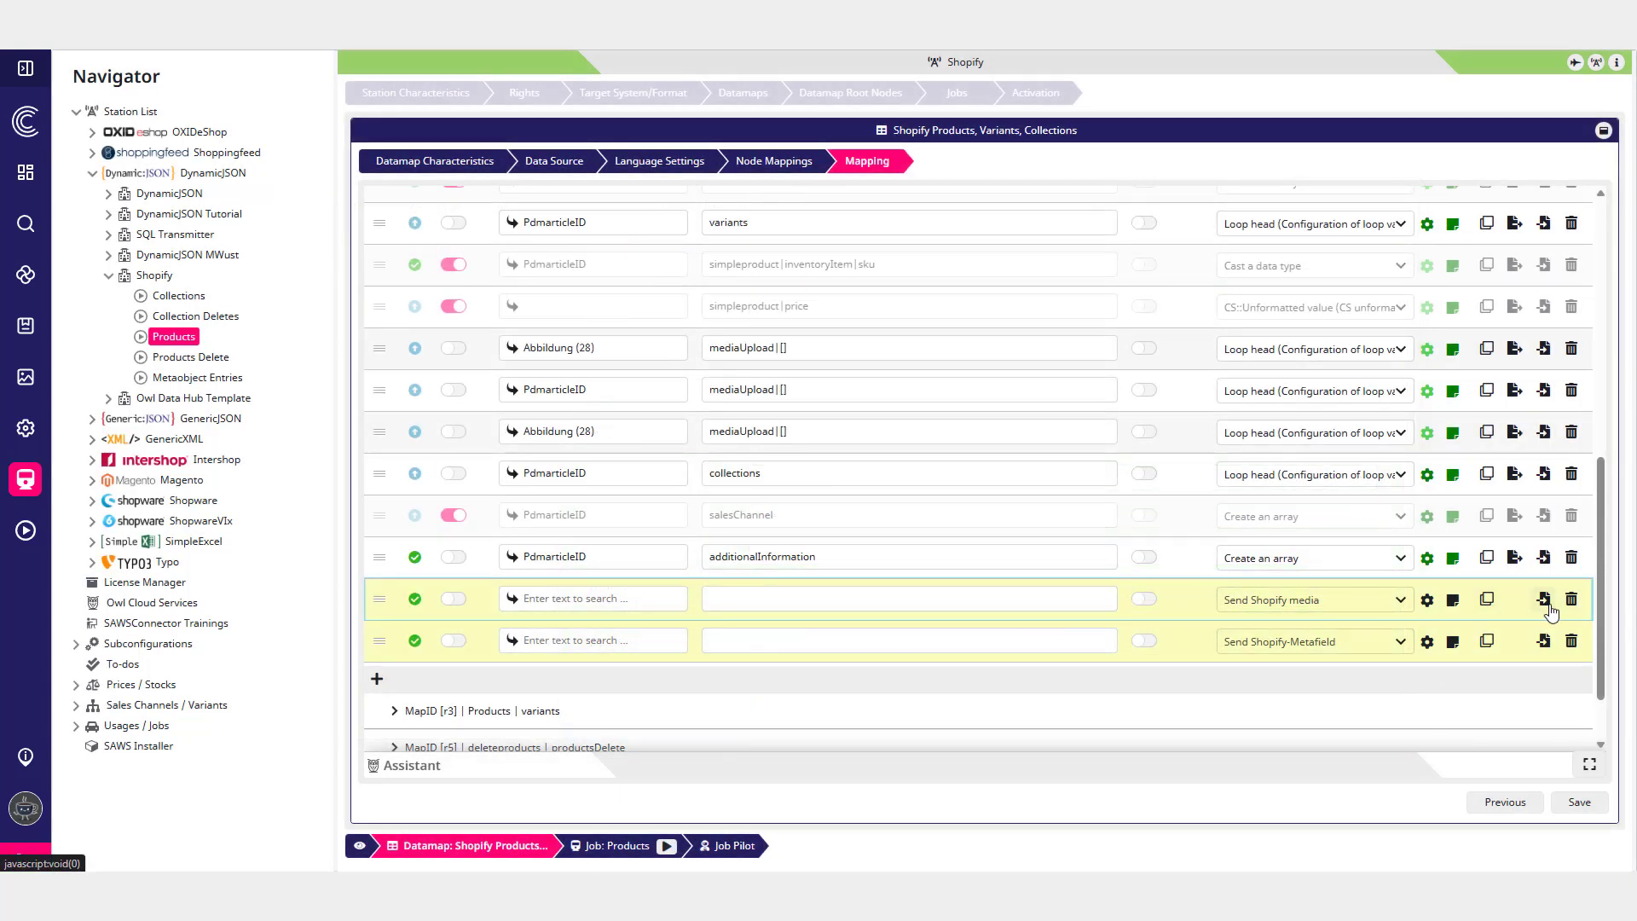
# - Open the file selection dialog for the new row and browse the Owl Cloud Templates
pyautogui.click(1545, 601)
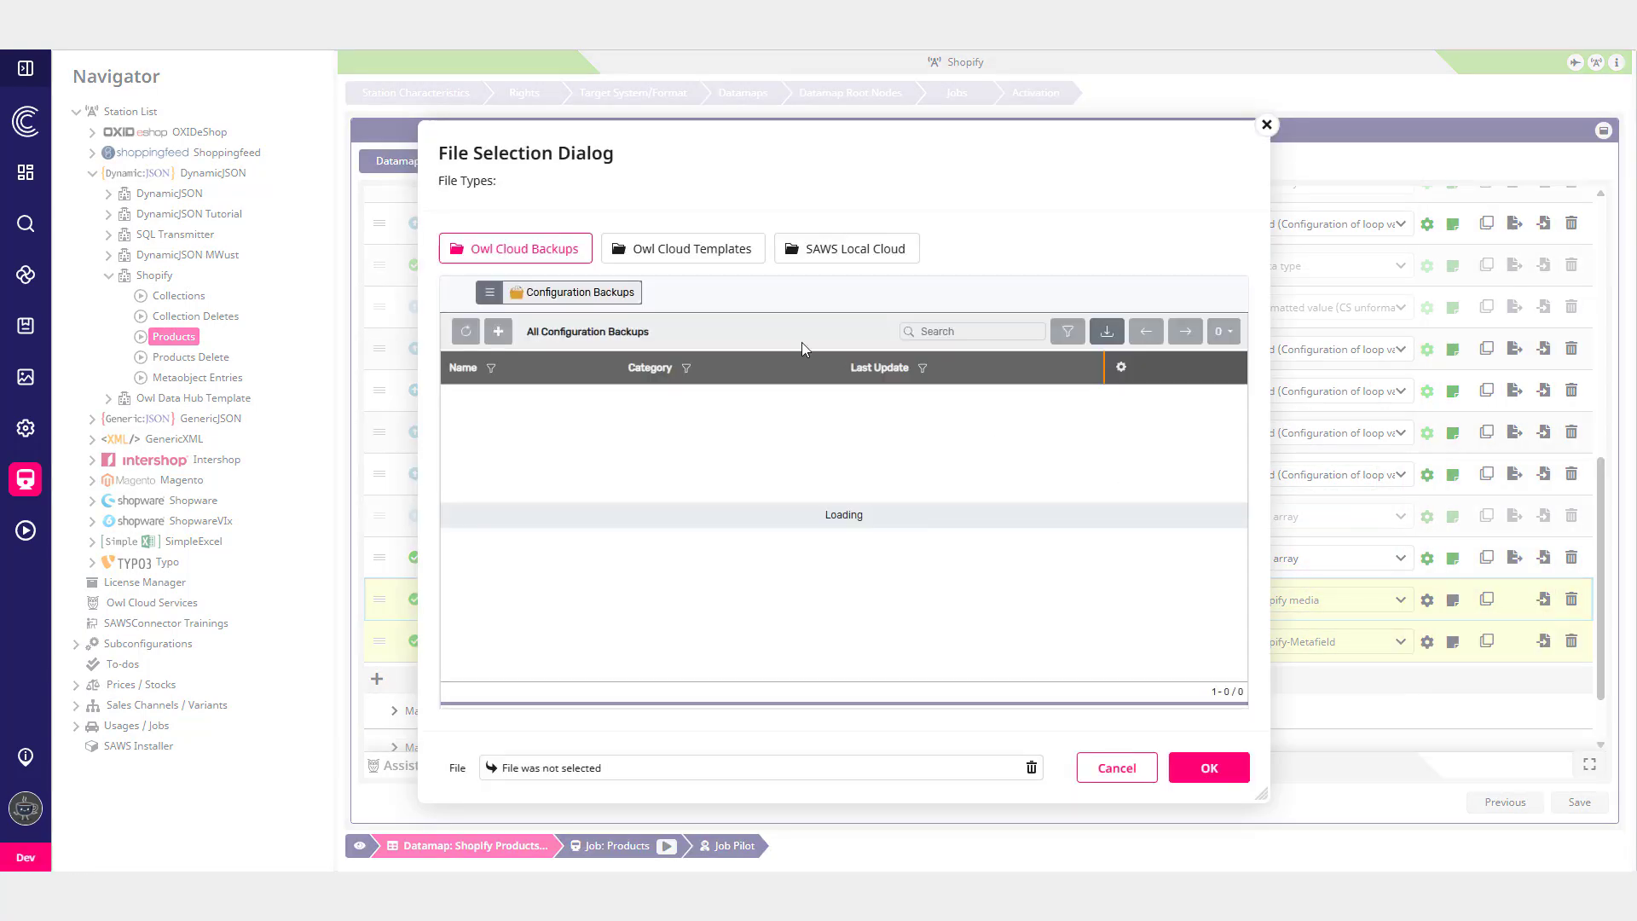
pyautogui.click(700, 263)
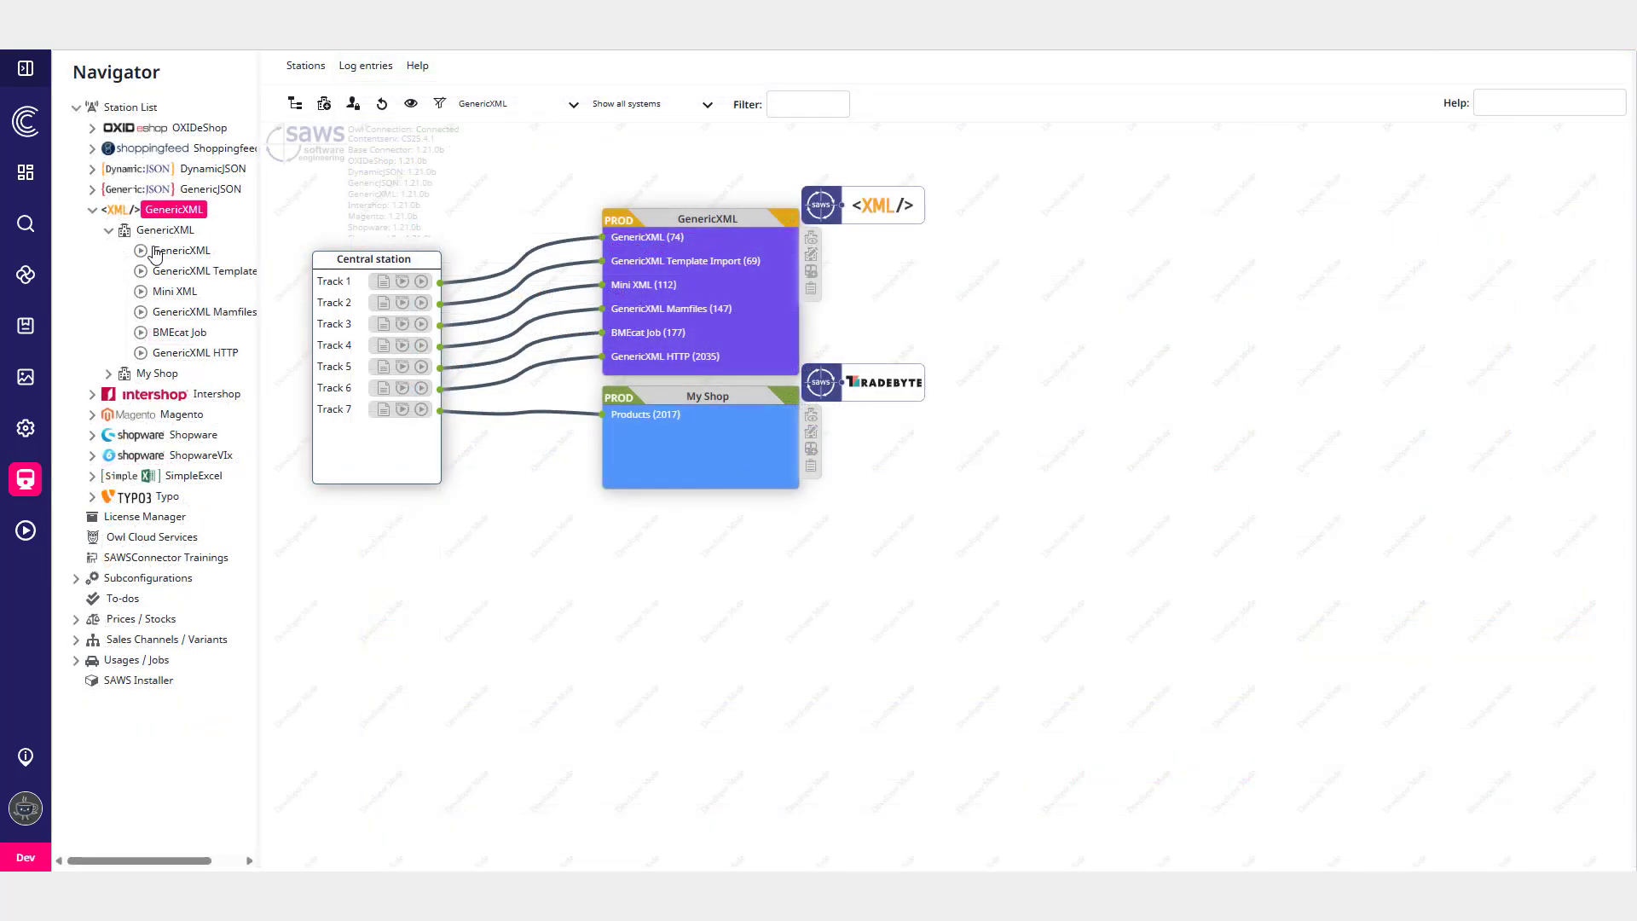
# - Open the GenericXML datamap mapping and set the language-dependent placeholder Label row's format to Create language-dependent XML using placeholders
pyautogui.click(154, 252)
pyautogui.click(406, 842)
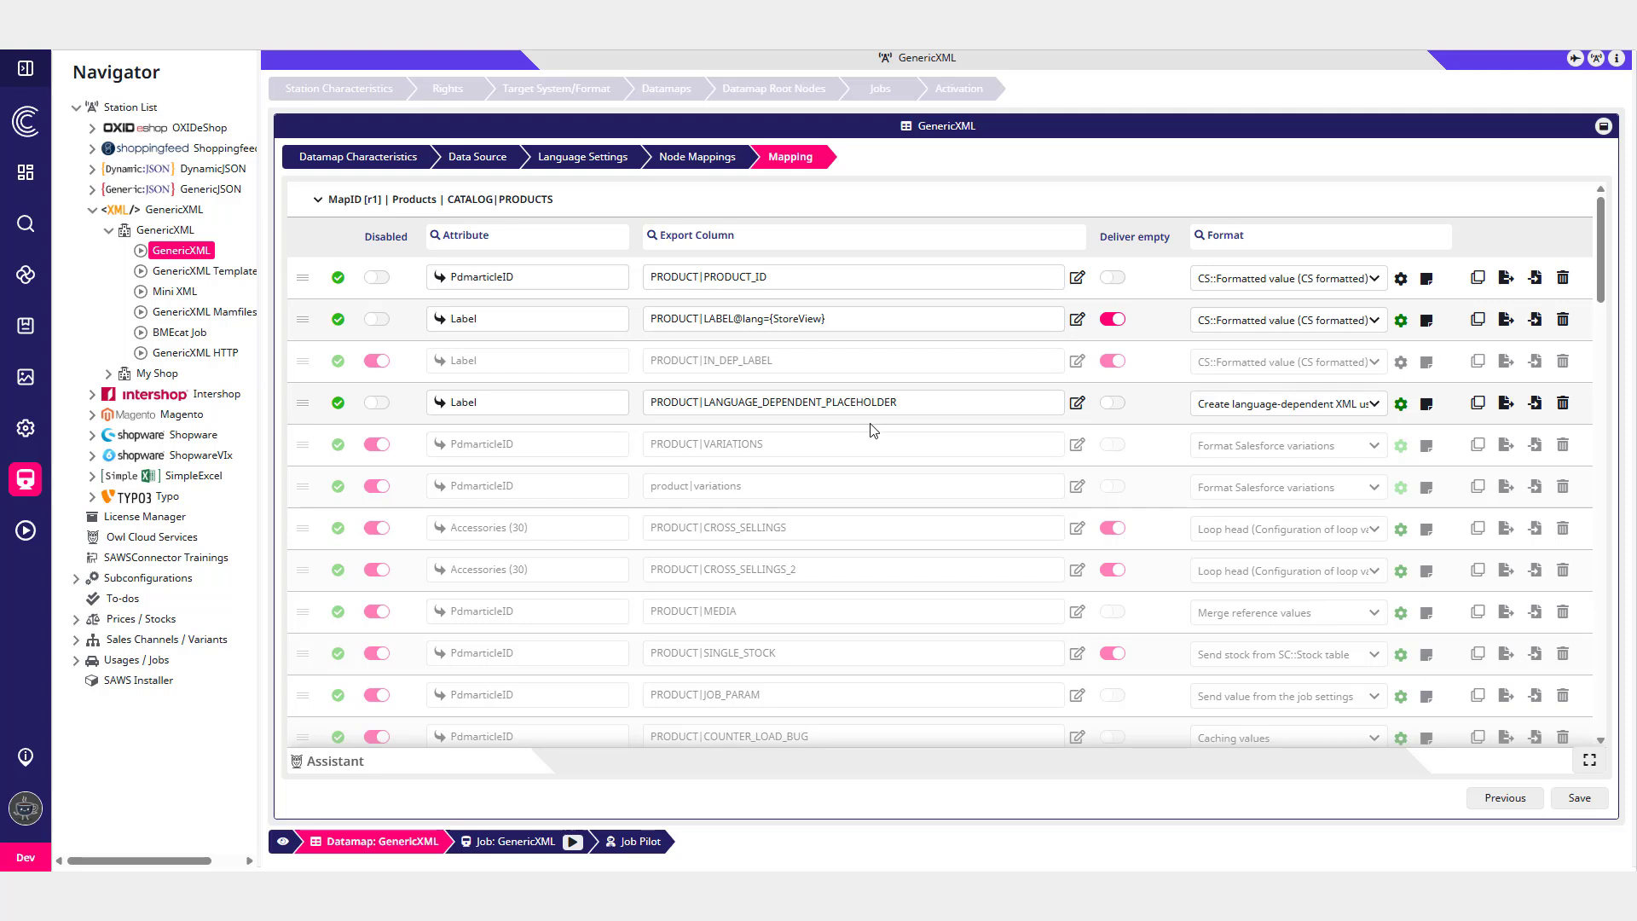
pyautogui.click(1227, 404)
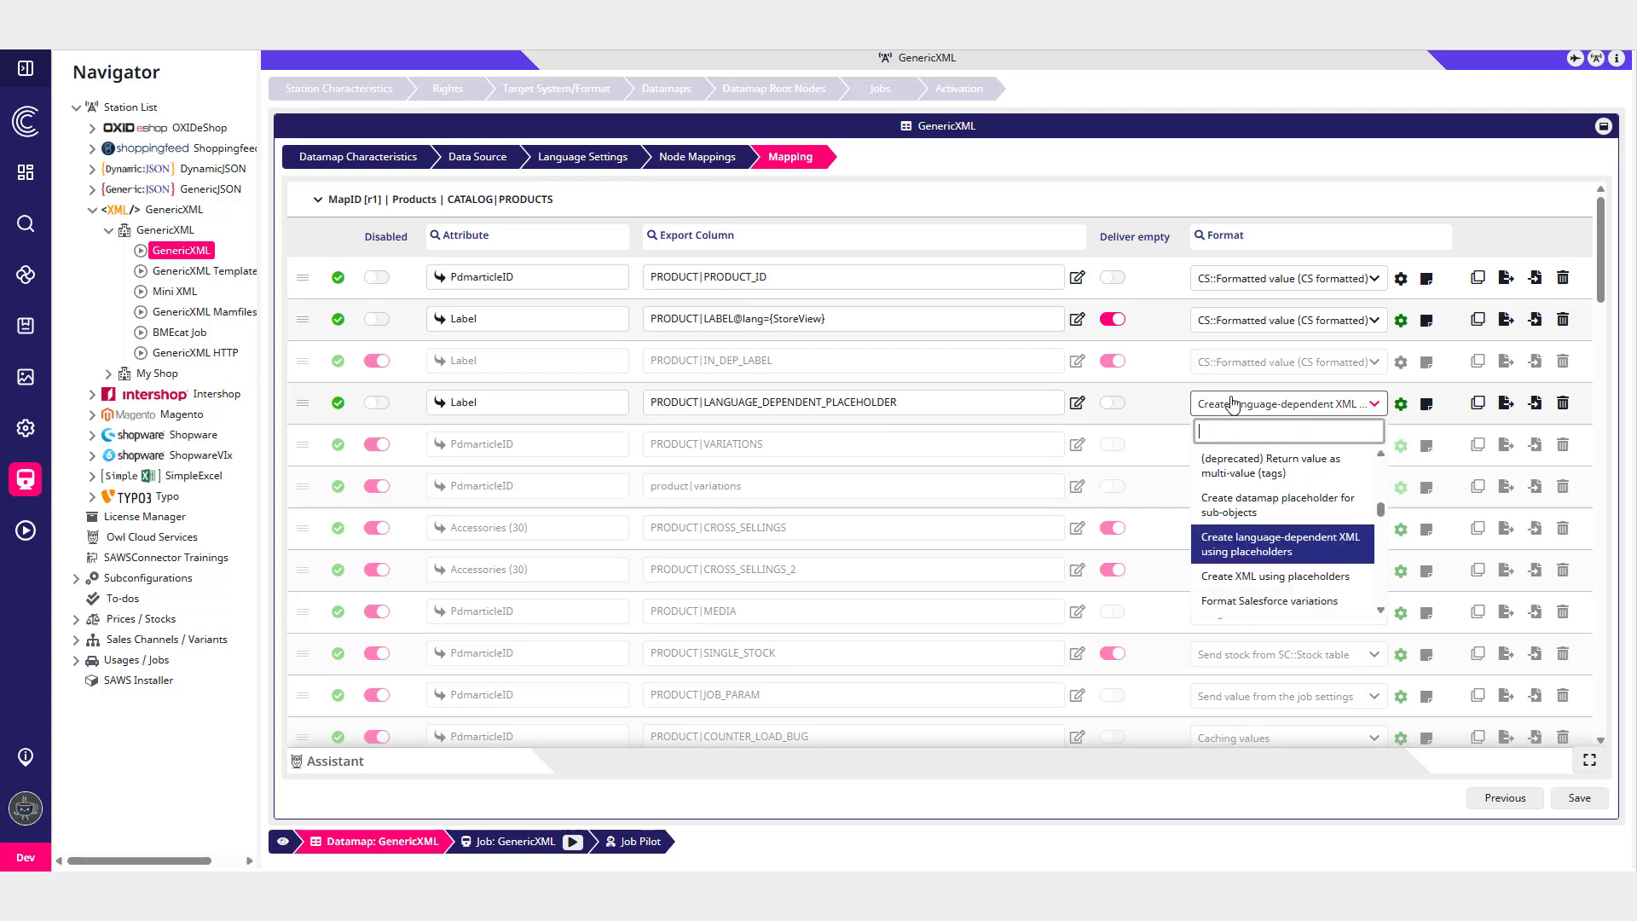
pyautogui.click(1285, 554)
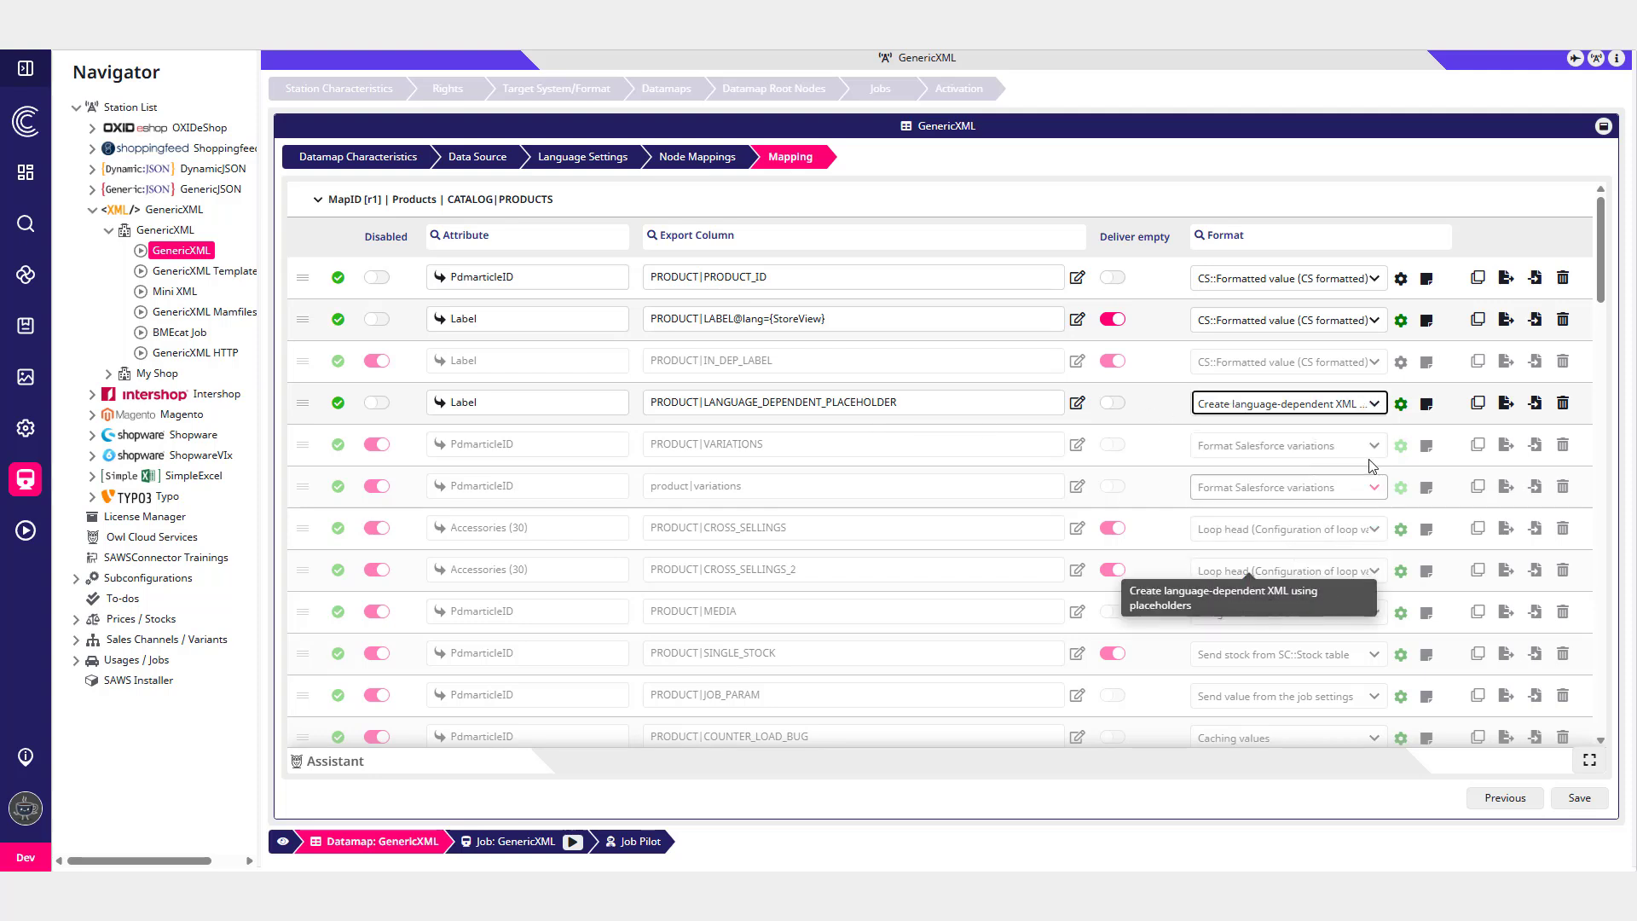
# - Open that row's formatting settings and review the placeholder configuration and the recurring XML snippet with its lang attribute
pyautogui.click(1401, 403)
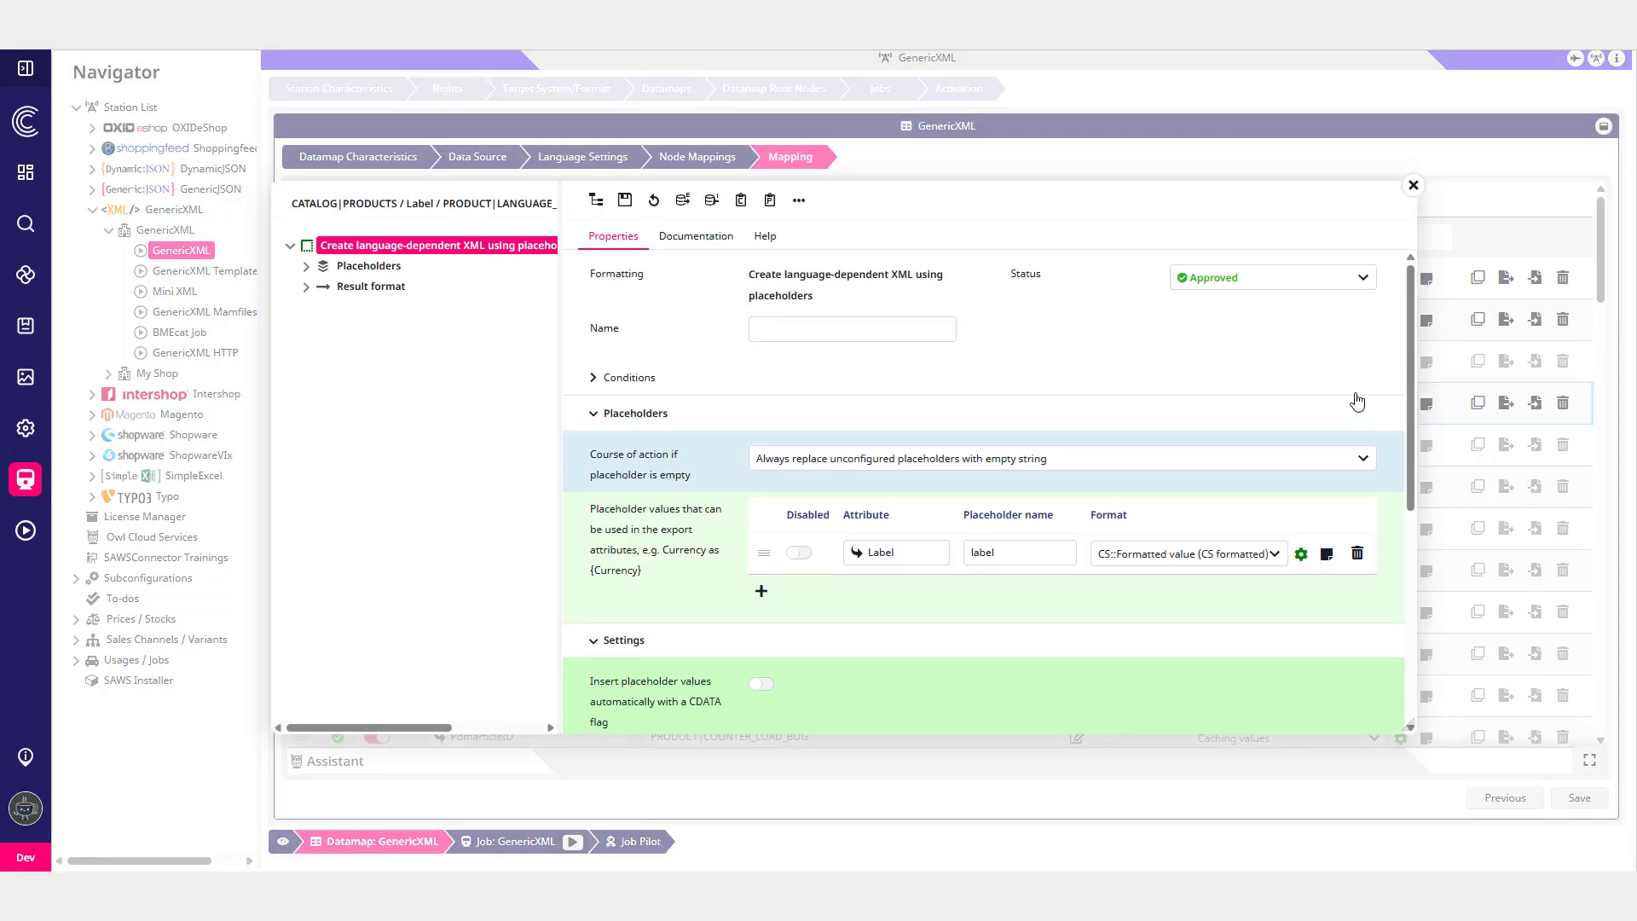
pyautogui.scroll(-3, 1137, 423)
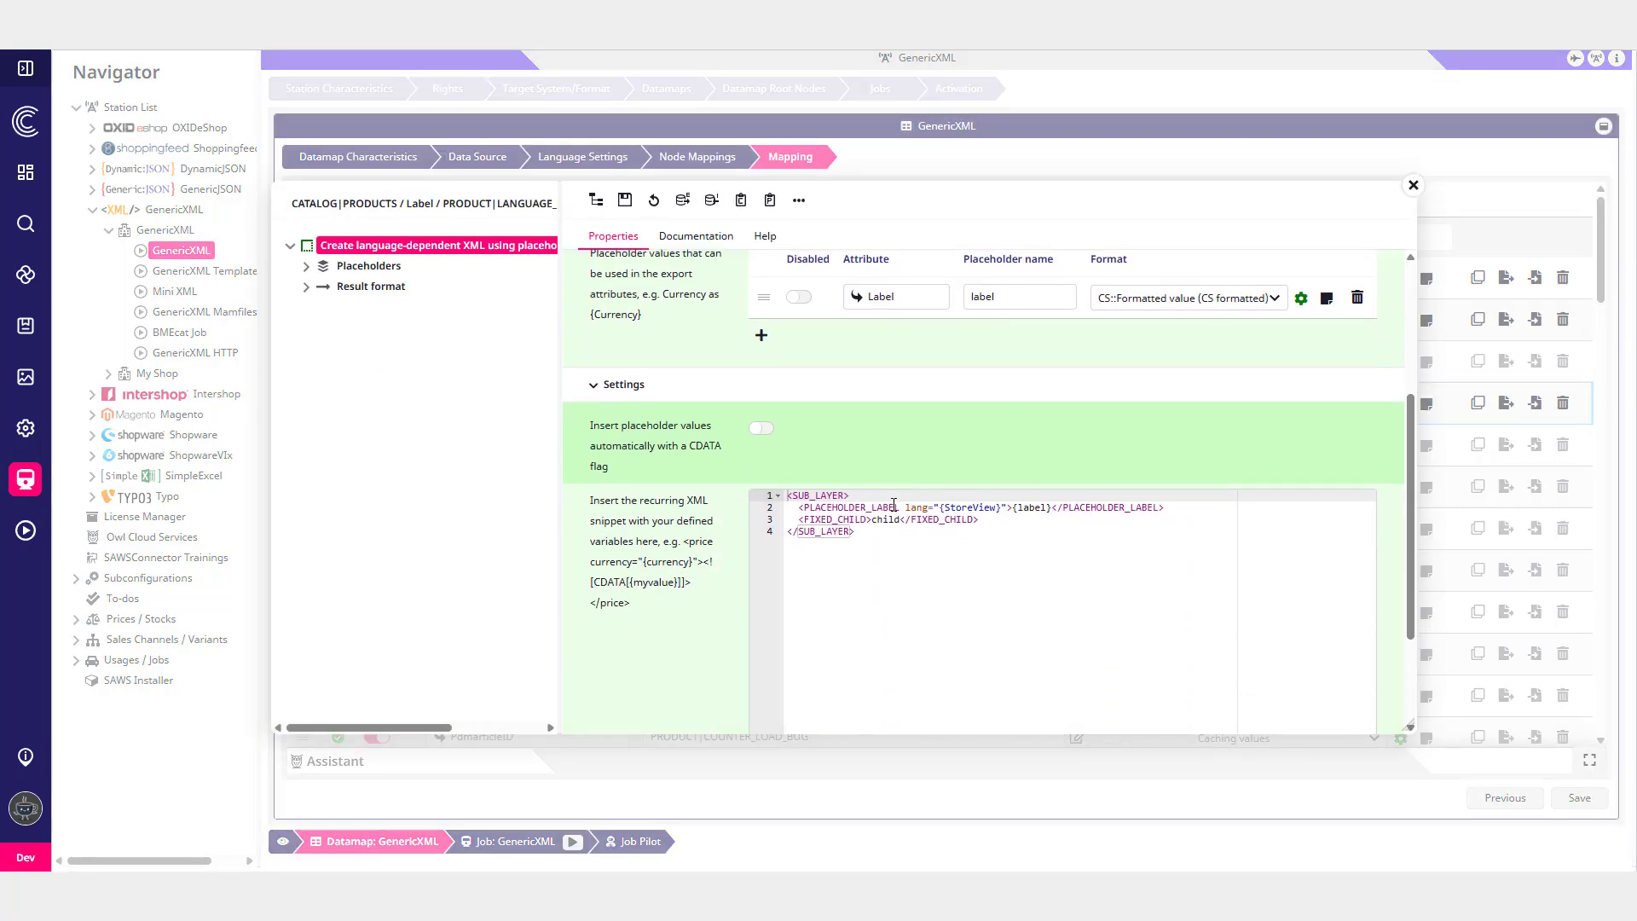
pyautogui.moveTo(906, 507); pyautogui.dragTo(966, 507)
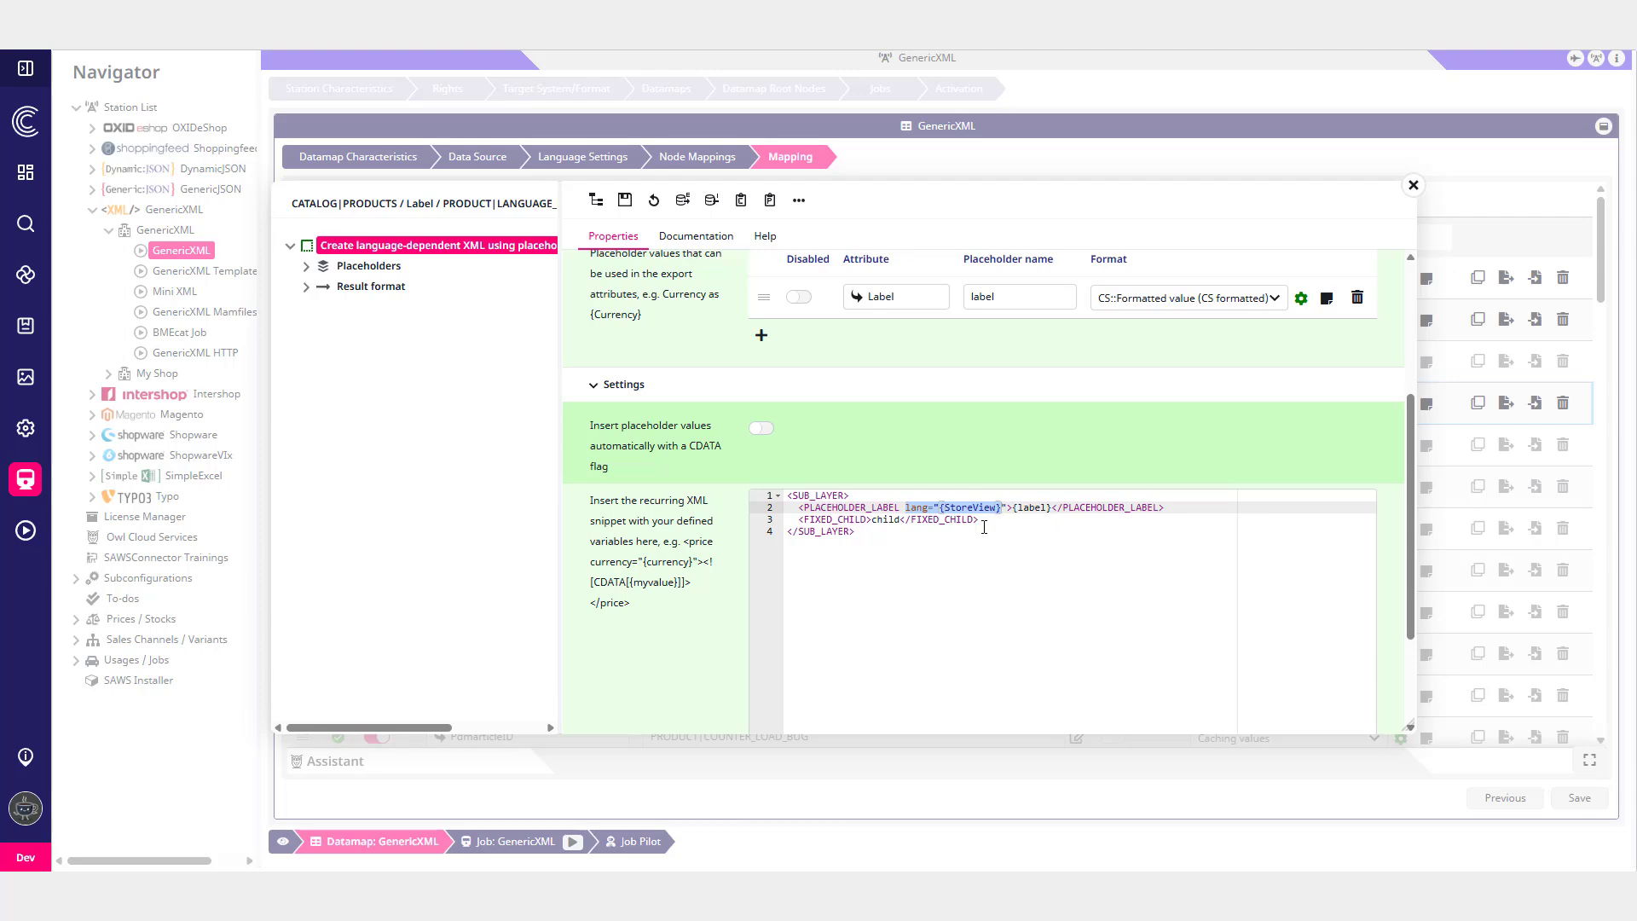
pyautogui.click(1413, 185)
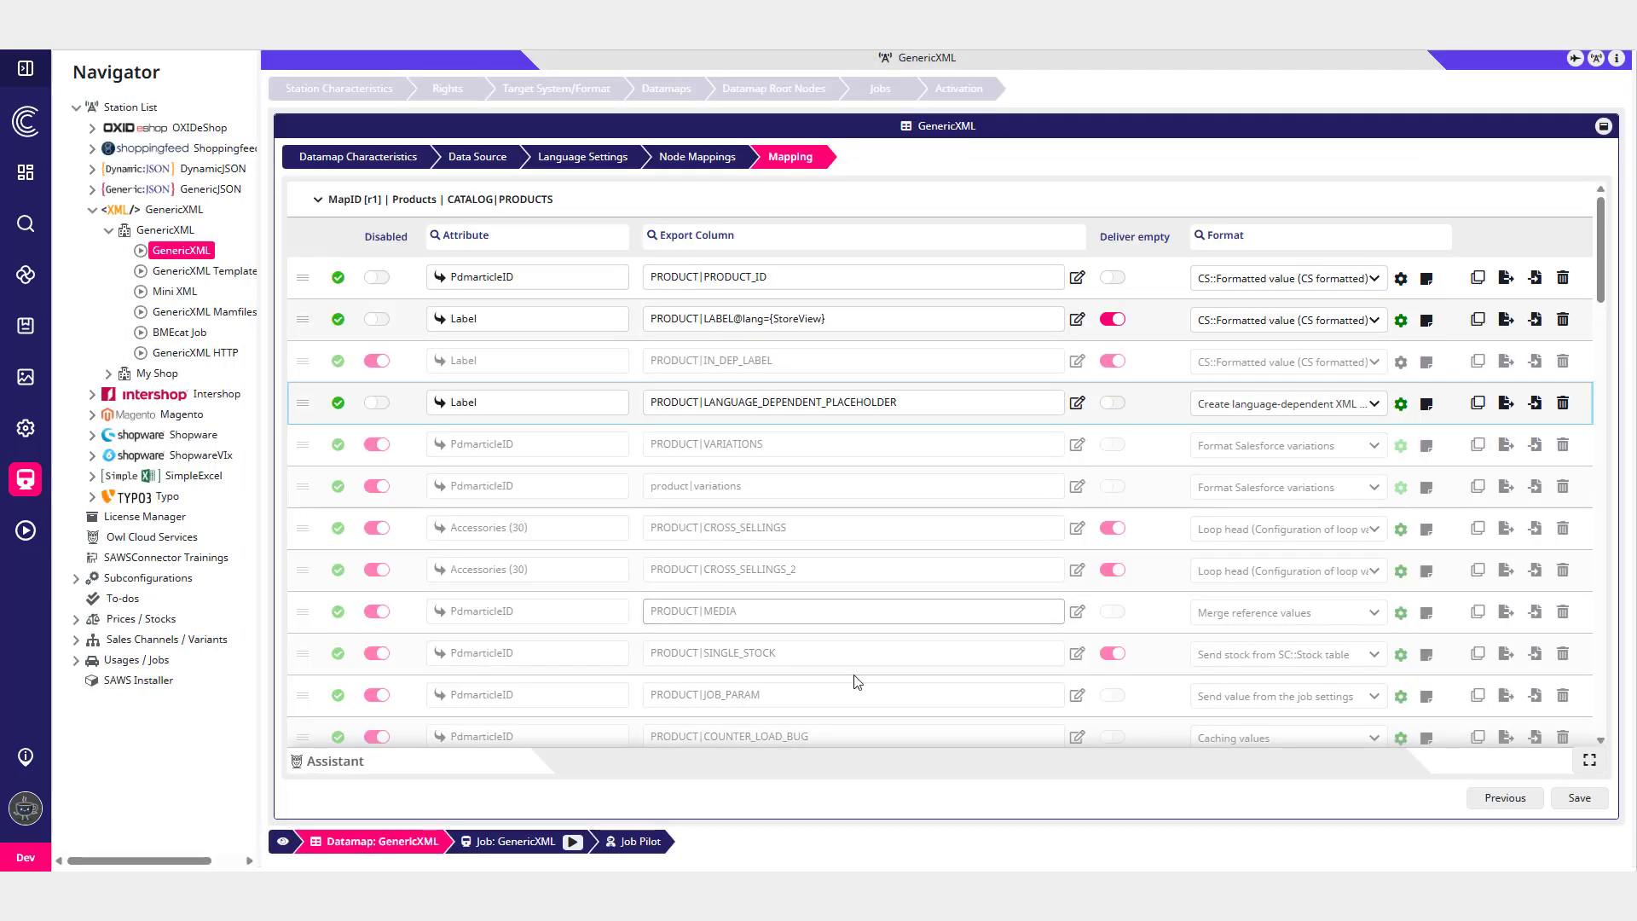
# - In Job Pilot, set the root node to SLT 95 Nano Crystal and run the job
pyautogui.click(648, 842)
pyautogui.click(713, 305)
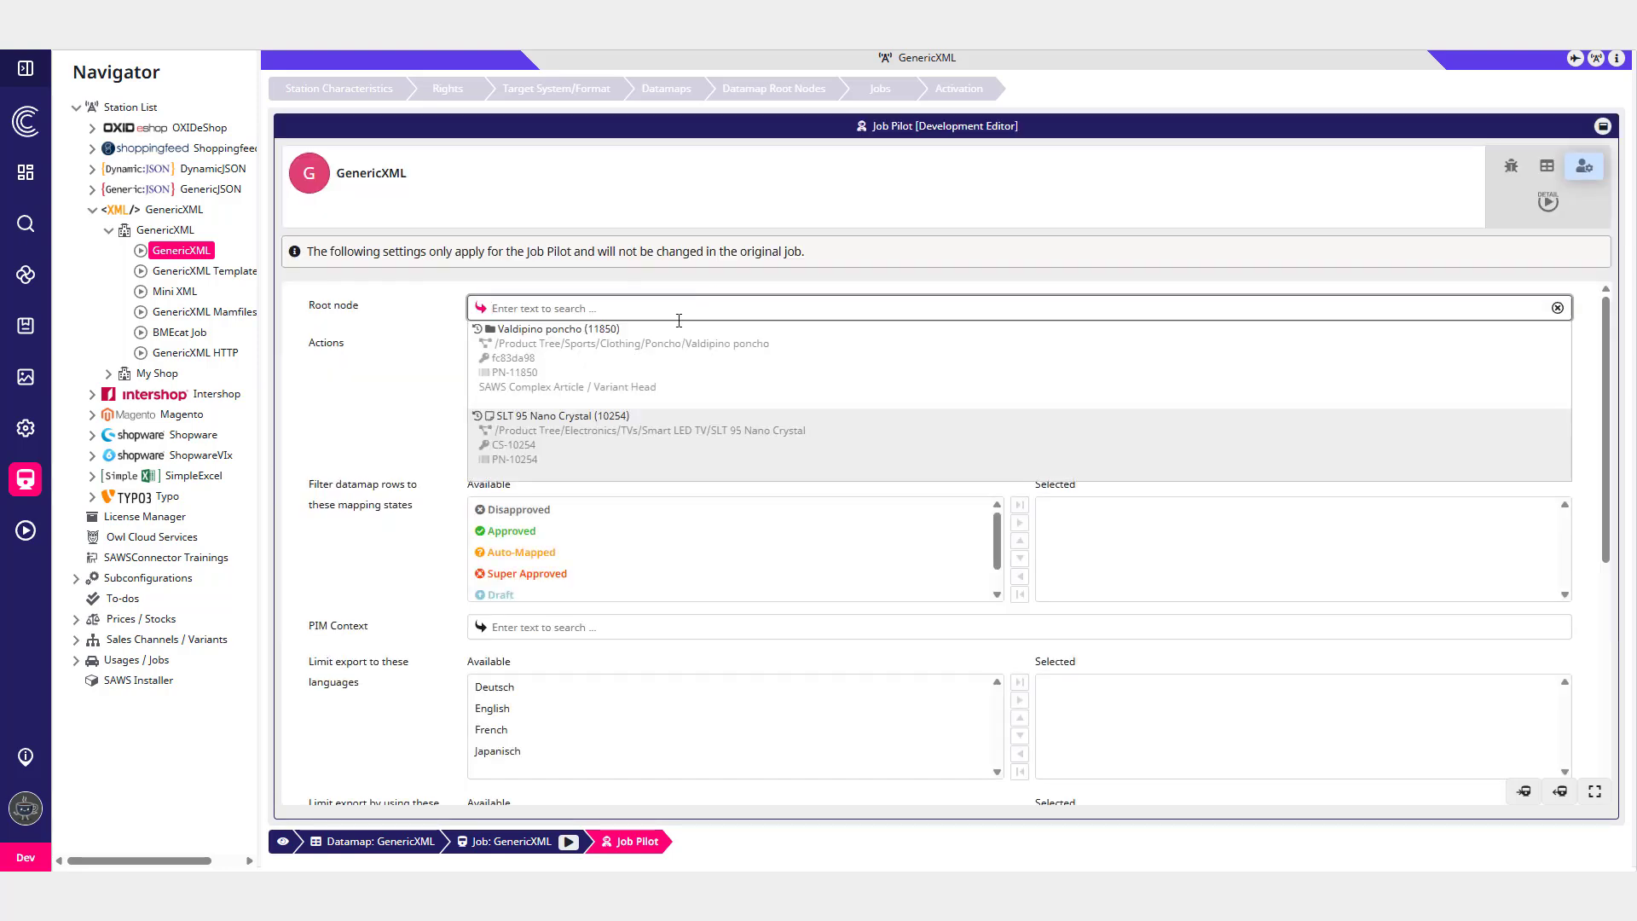
pyautogui.click(764, 425)
pyautogui.click(1548, 203)
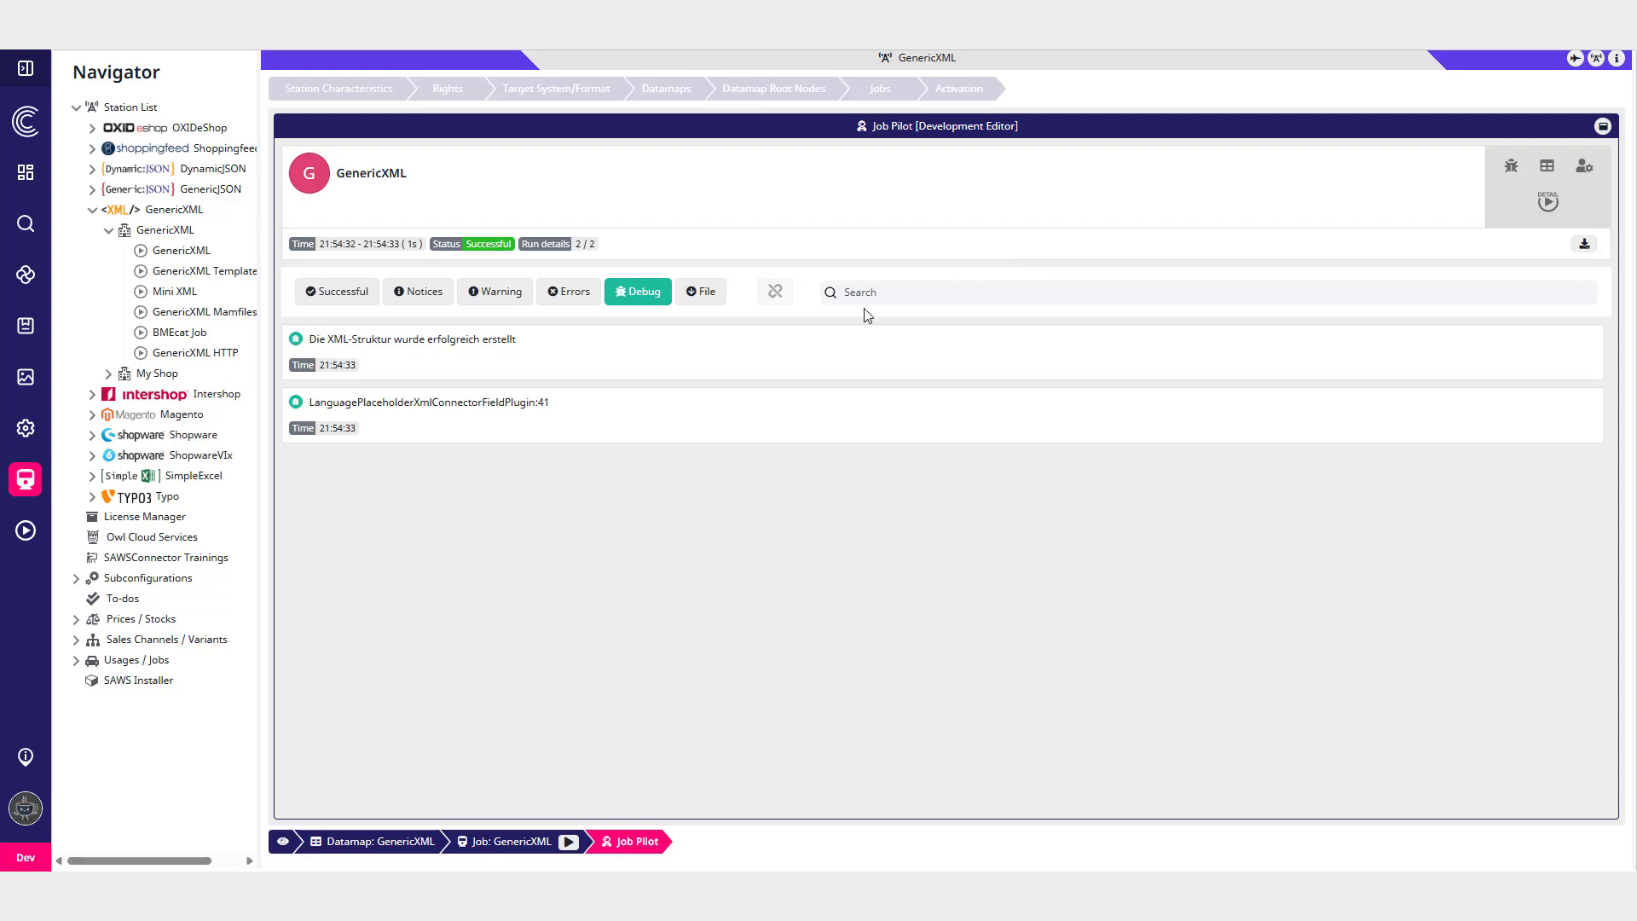
# - Open the debug log entry of the XML structure and examine the generated SUB_LAYER placeholder output
pyautogui.click(669, 375)
pyautogui.scroll(-10, 1122, 535)
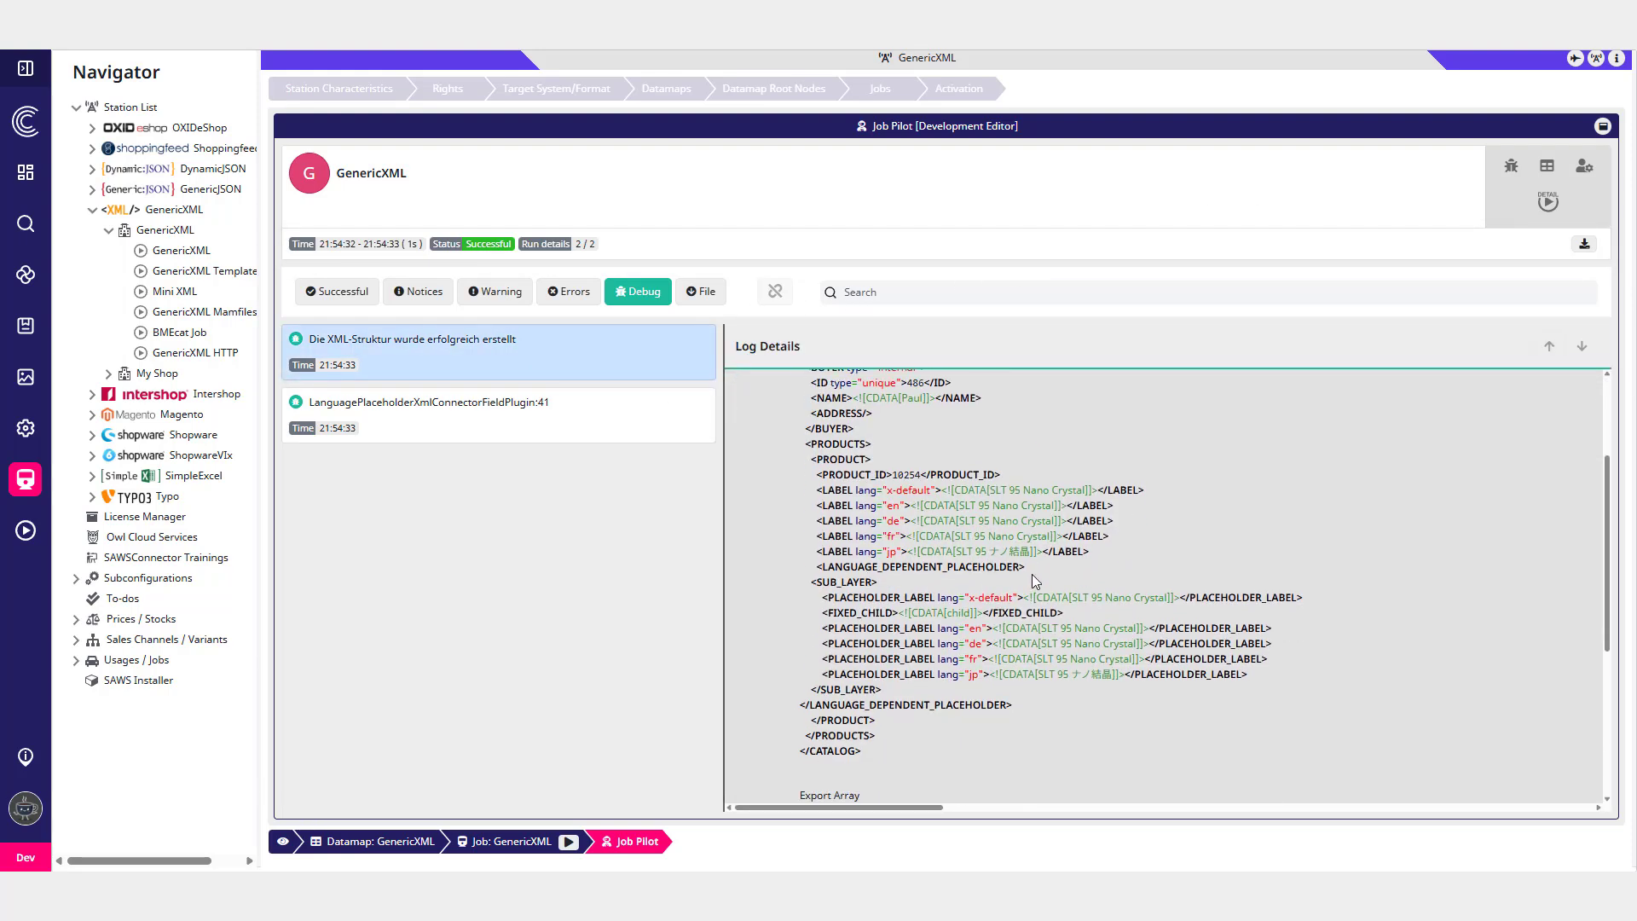
pyautogui.moveTo(811, 580); pyautogui.dragTo(906, 693)
pyautogui.click(1042, 688)
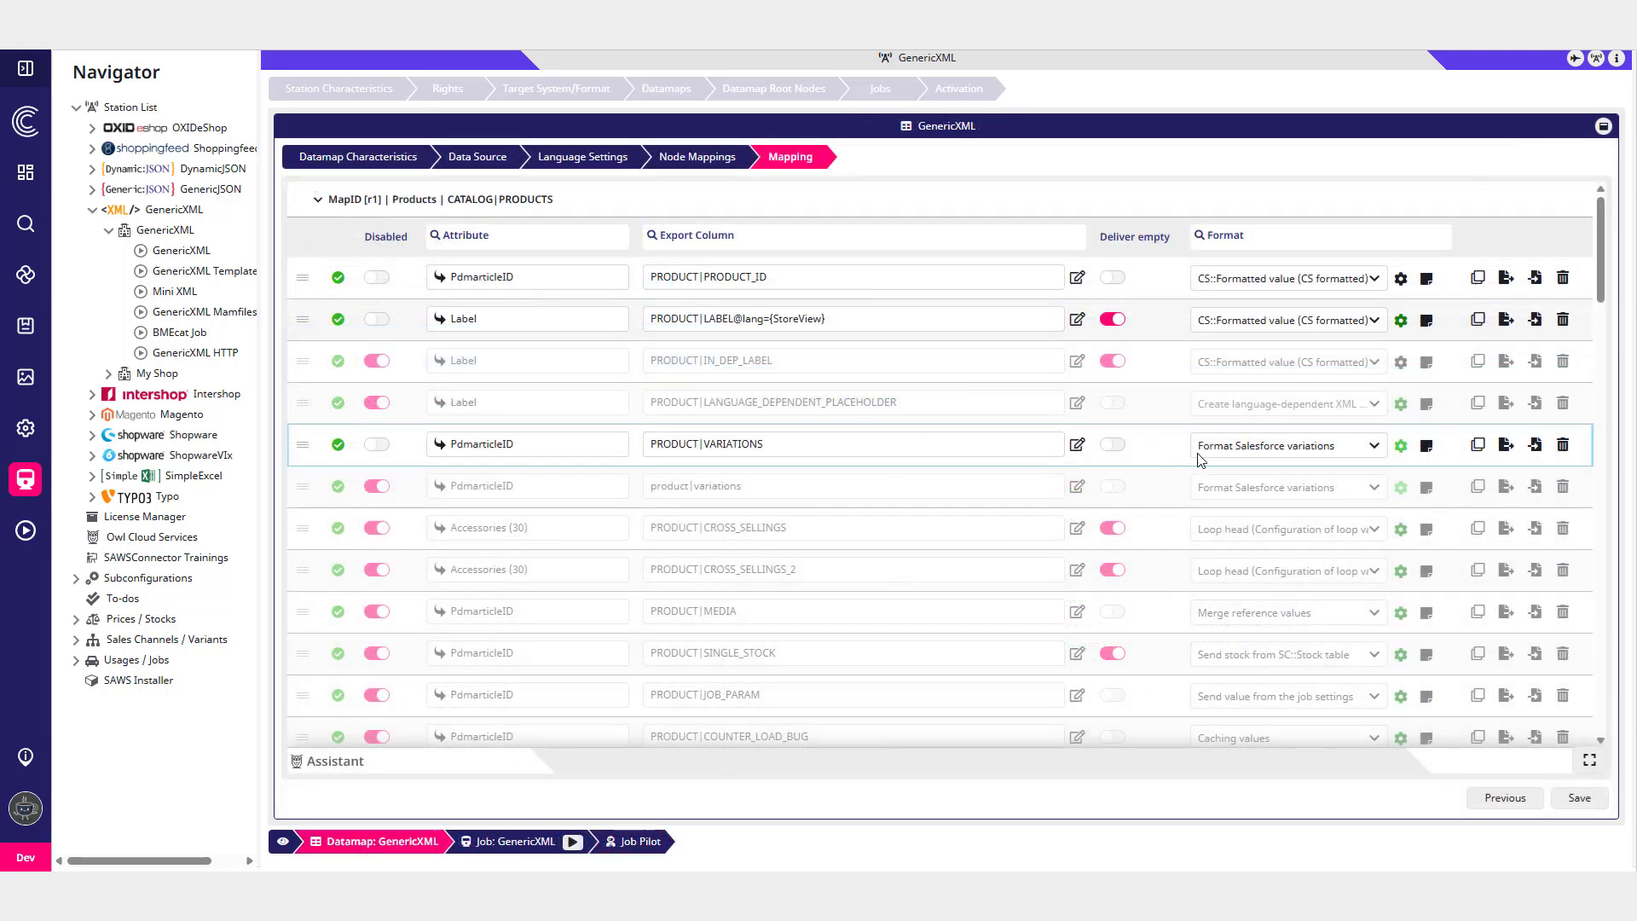
# - Apply Format Salesforce variations to the PRODUCT|VARIATIONS row and review its condition, placeholder and variation relation settings
pyautogui.click(1296, 447)
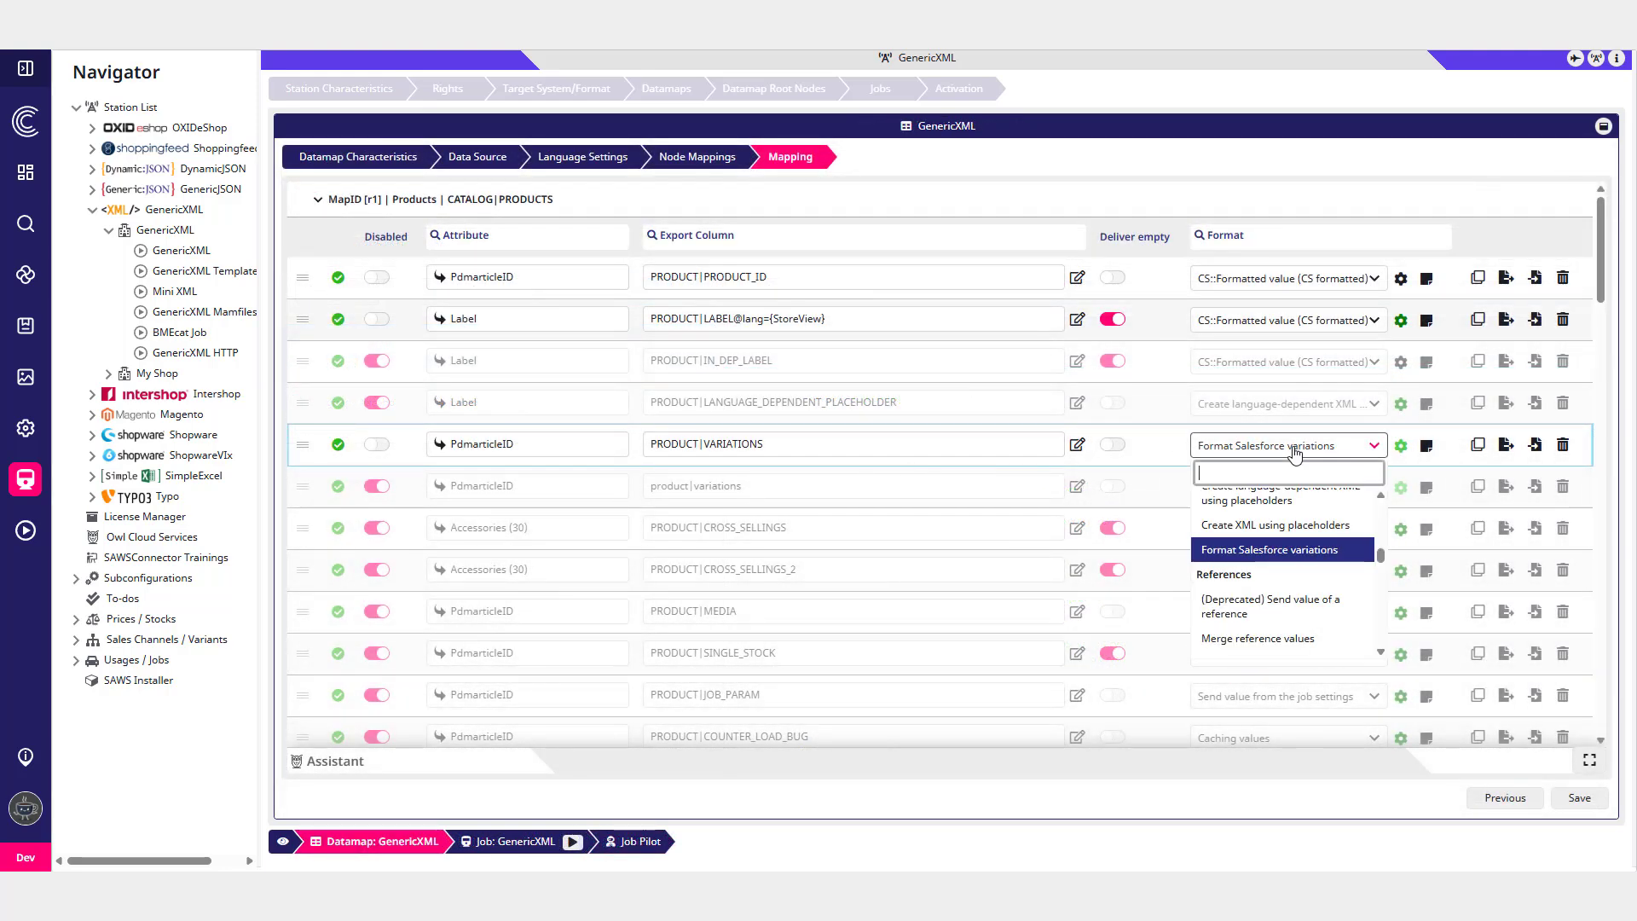
pyautogui.click(1301, 559)
pyautogui.click(1400, 445)
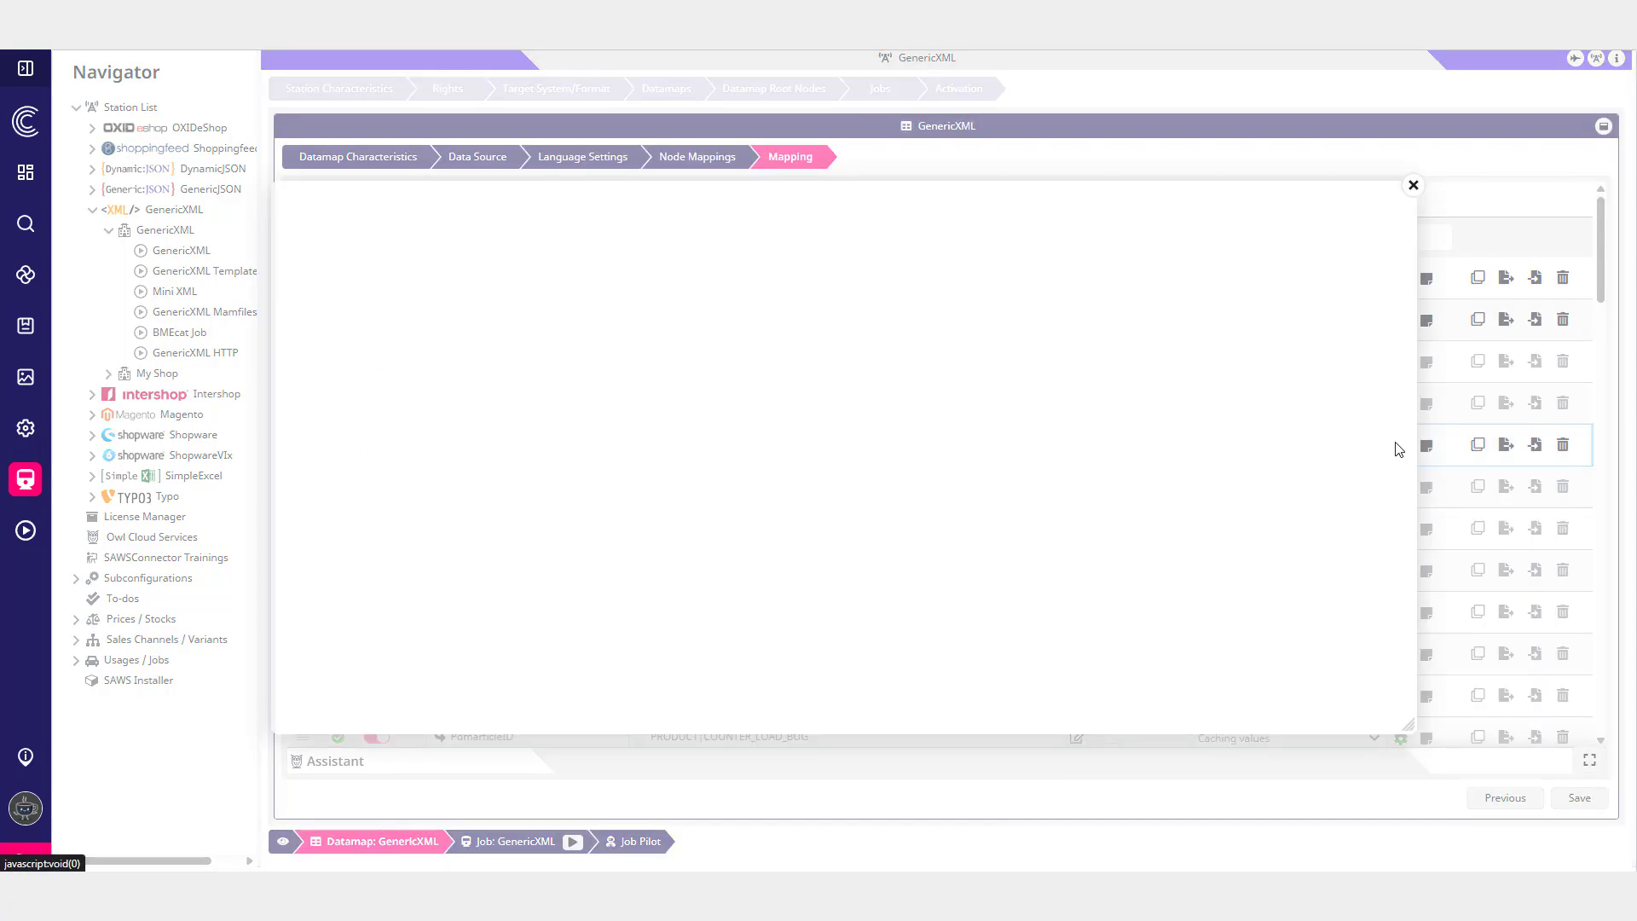
pyautogui.scroll(-3, 1061, 409)
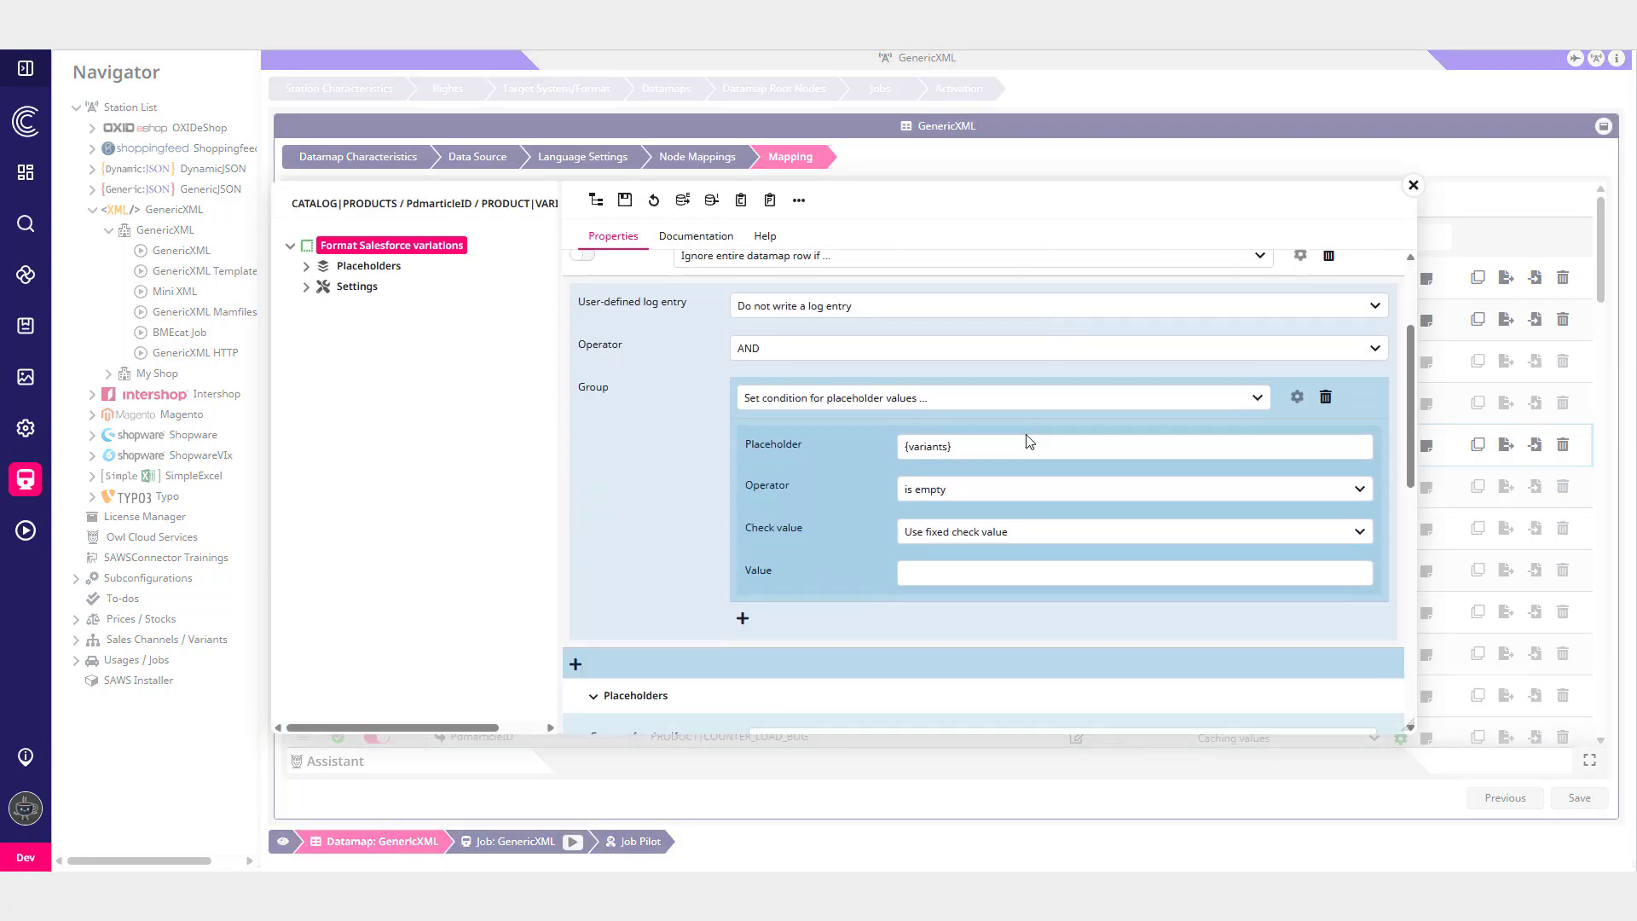
pyautogui.scroll(-5, 940, 510)
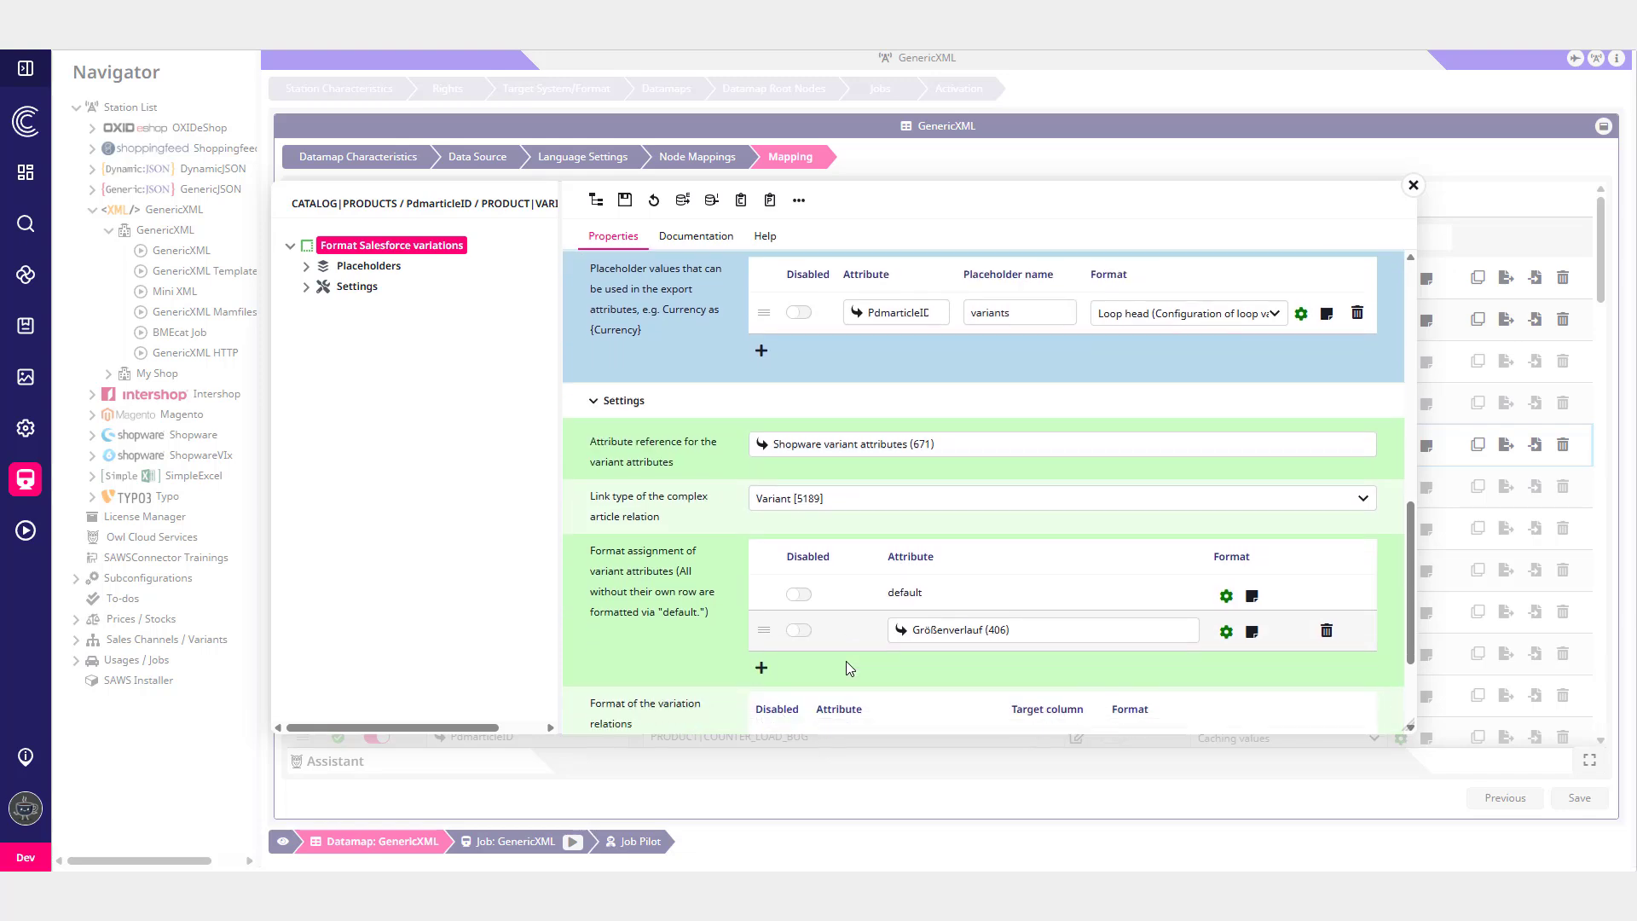
pyautogui.scroll(-1, 842, 668)
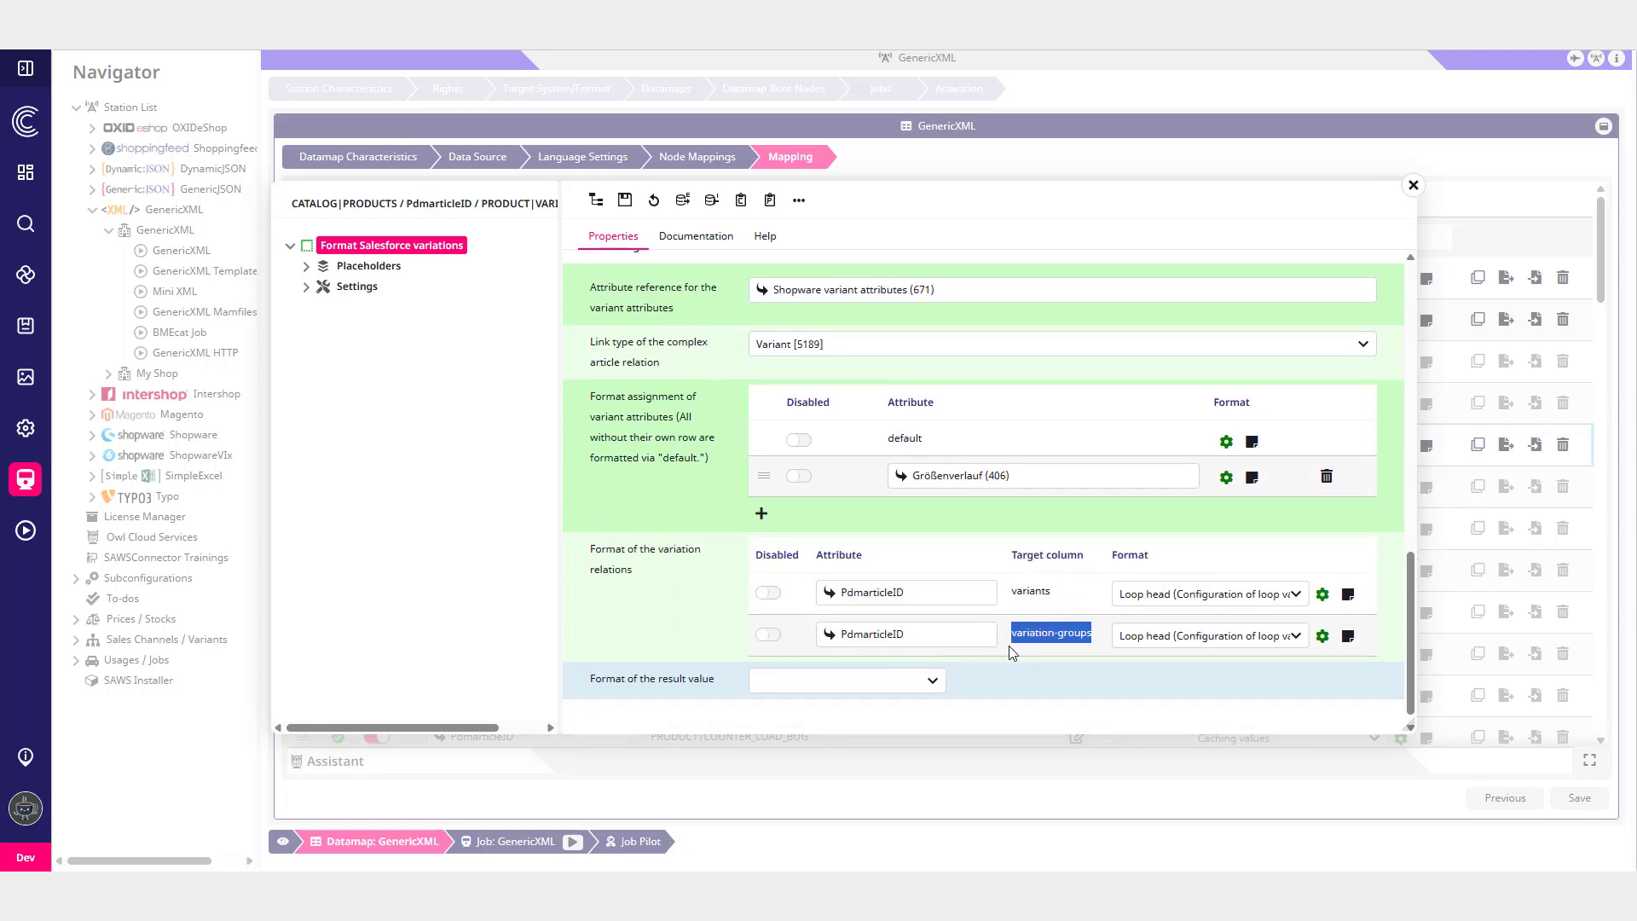
pyautogui.click(1412, 185)
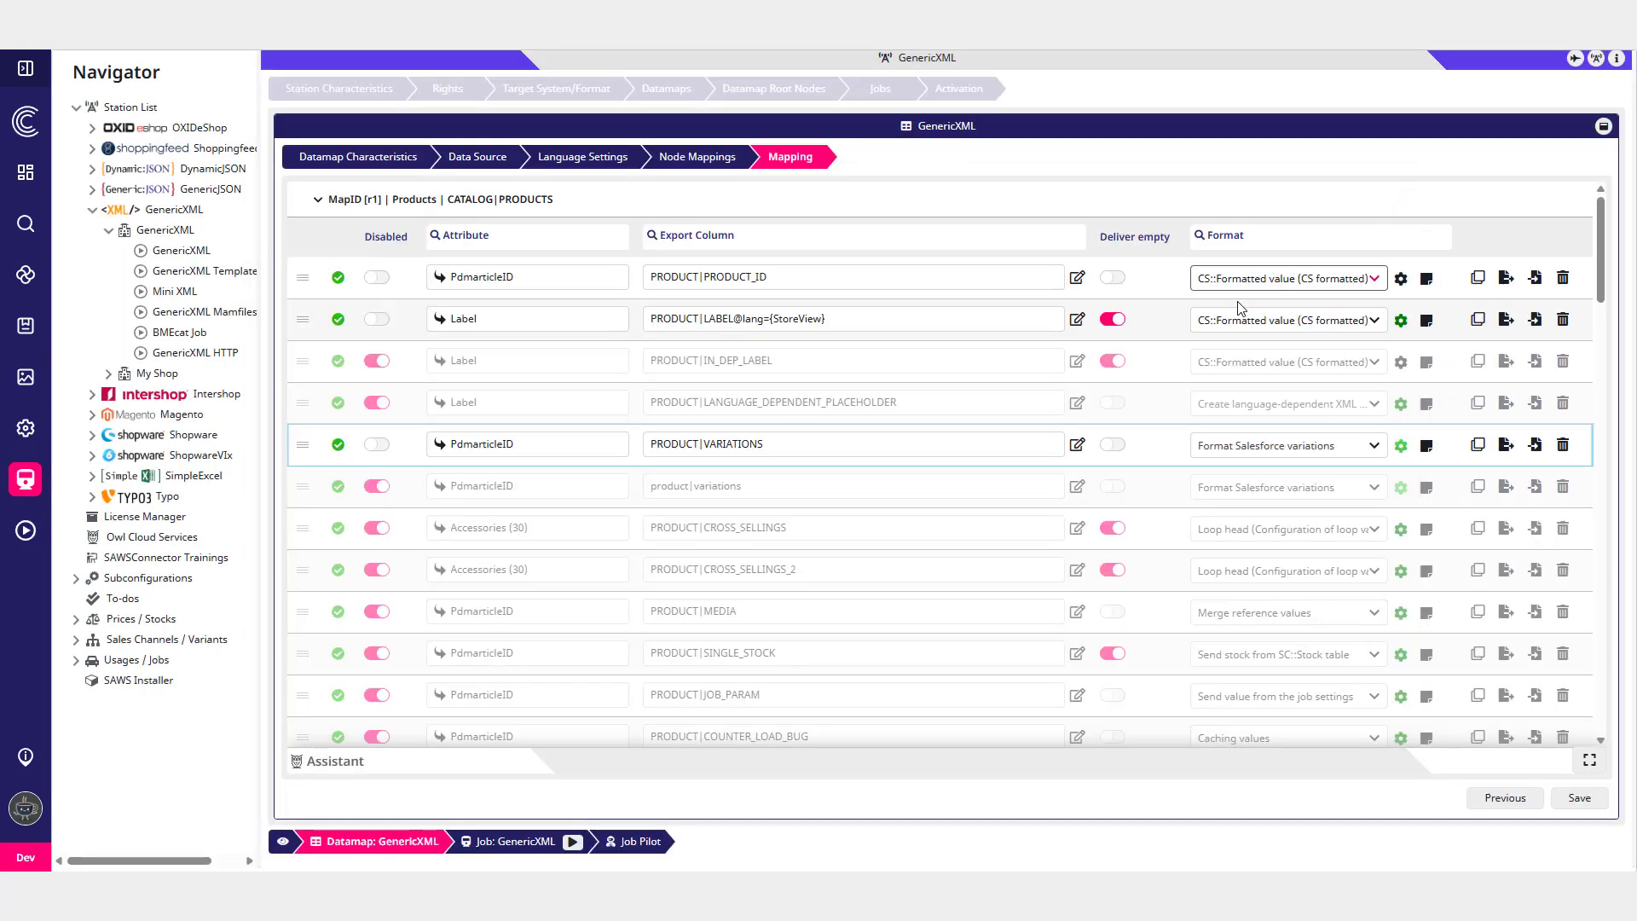
# - In Job Pilot, set the root node to Valdipino poncho and run the job again
pyautogui.click(656, 845)
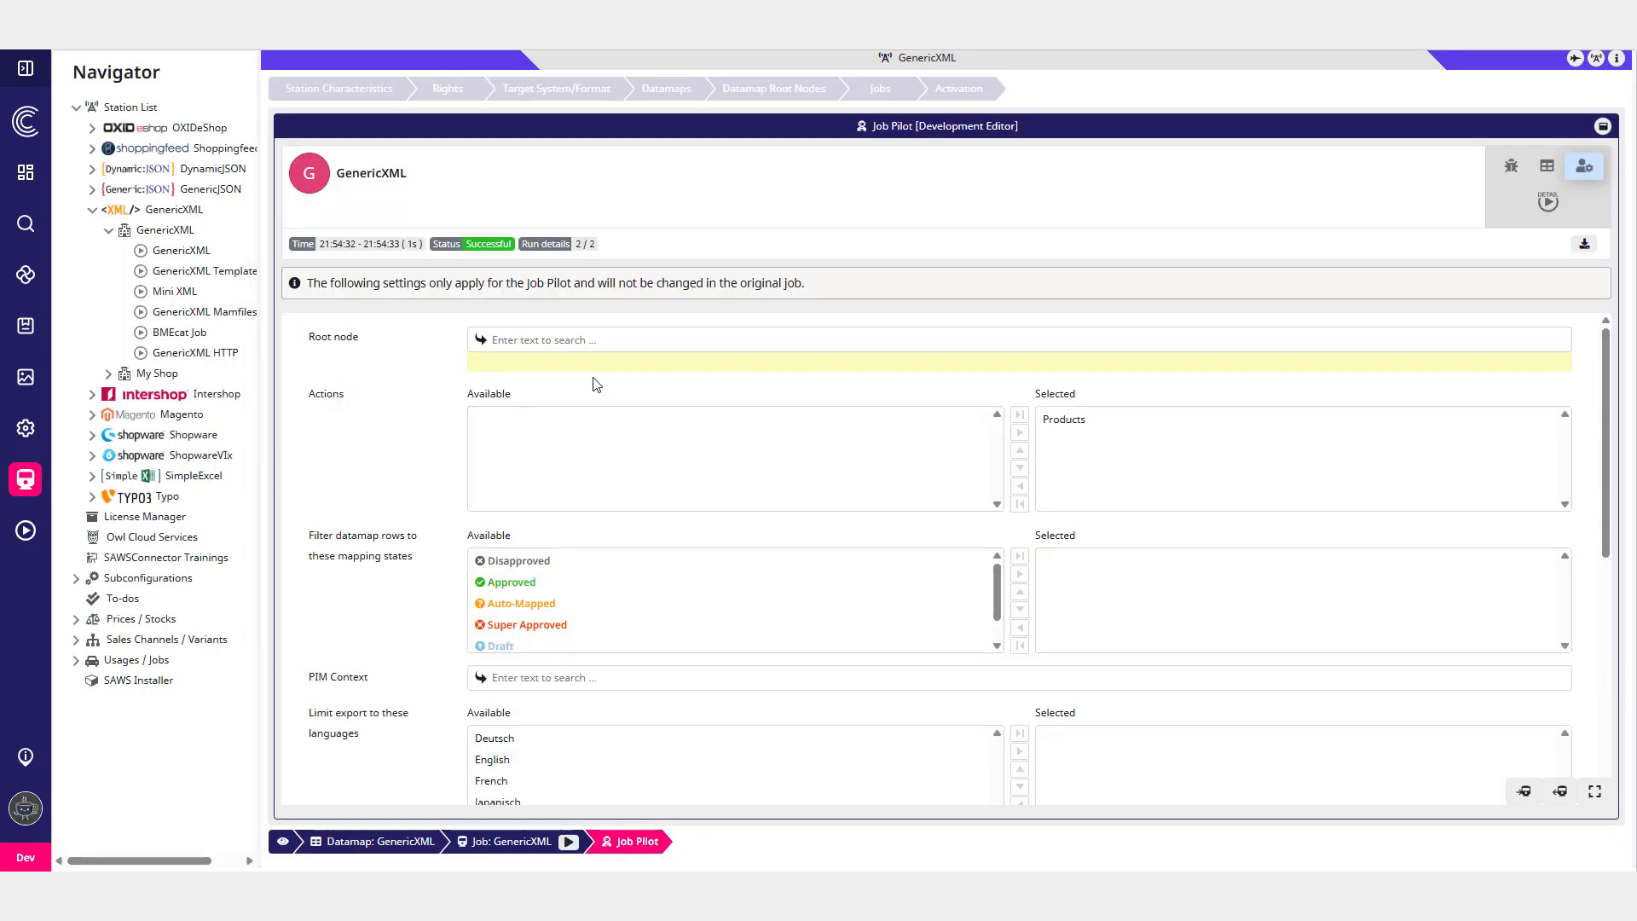
pyautogui.click(596, 340)
pyautogui.click(608, 444)
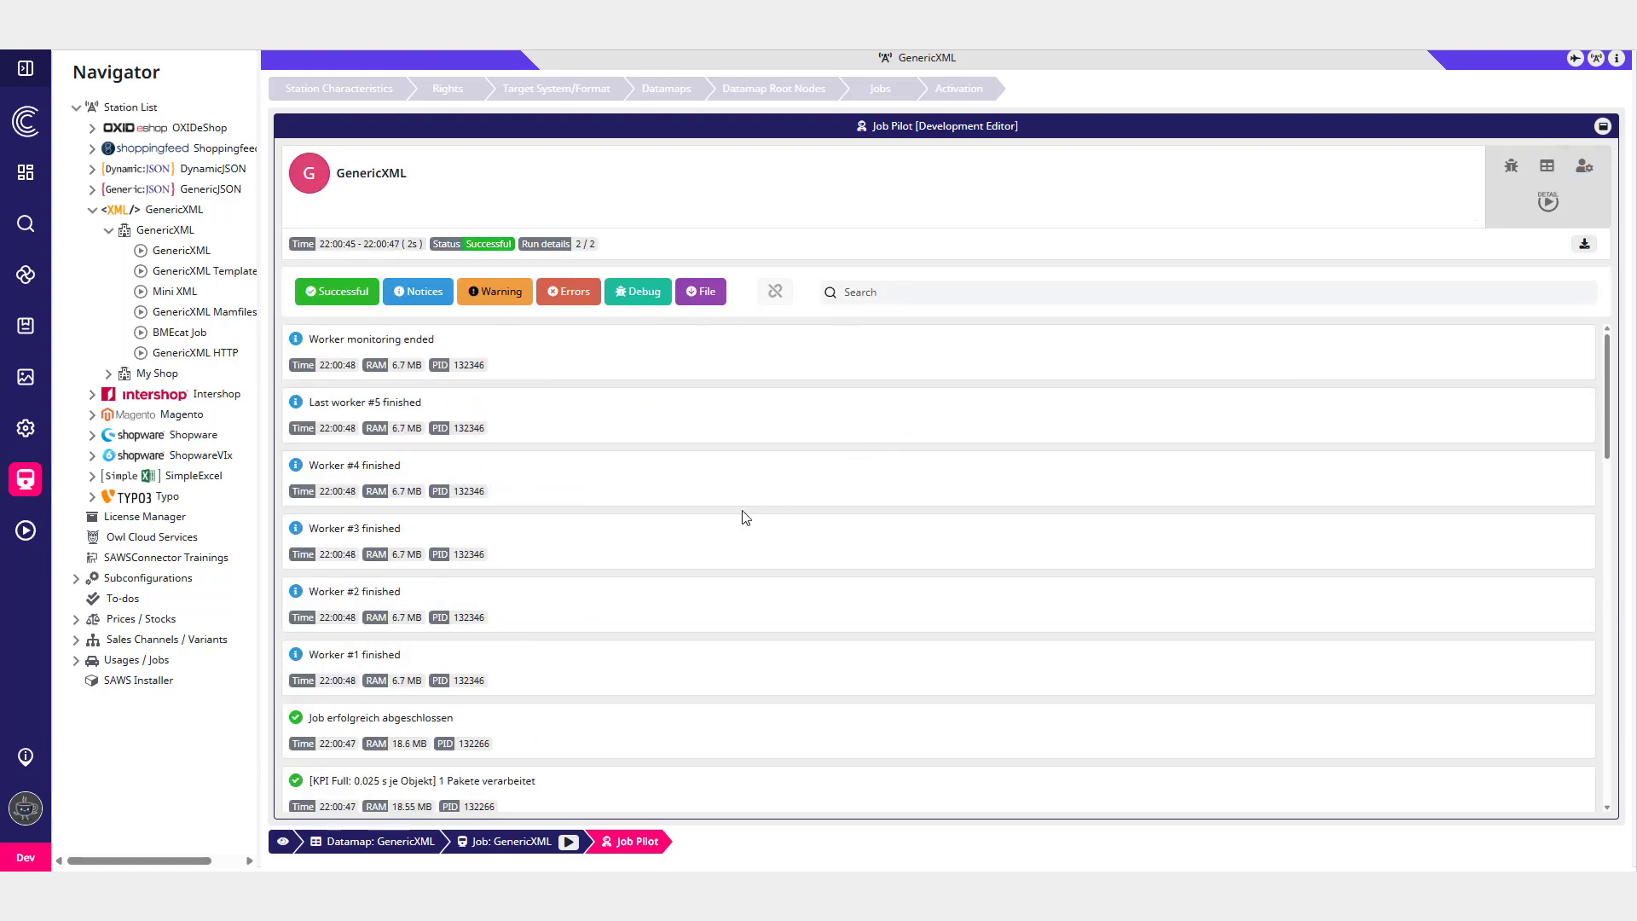
# - Filter the log to debug entries and examine the generated VARIATIONS attributes and variant list in the XML output
pyautogui.click(635, 294)
pyautogui.click(592, 355)
pyautogui.scroll(-3, 984, 596)
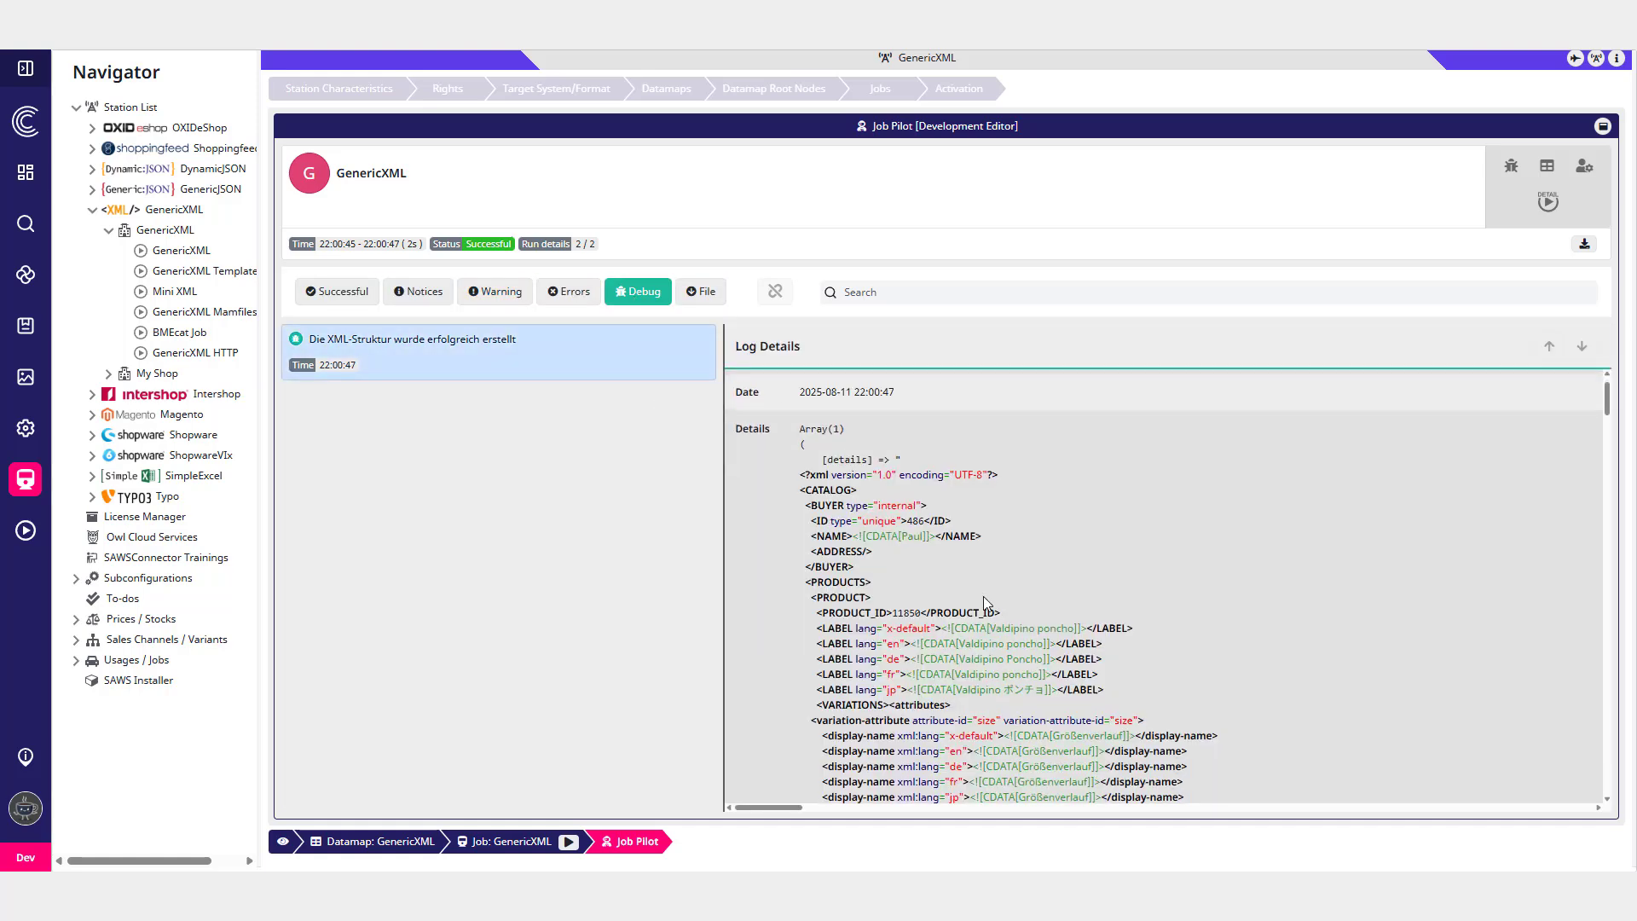
pyautogui.scroll(-1, 980, 595)
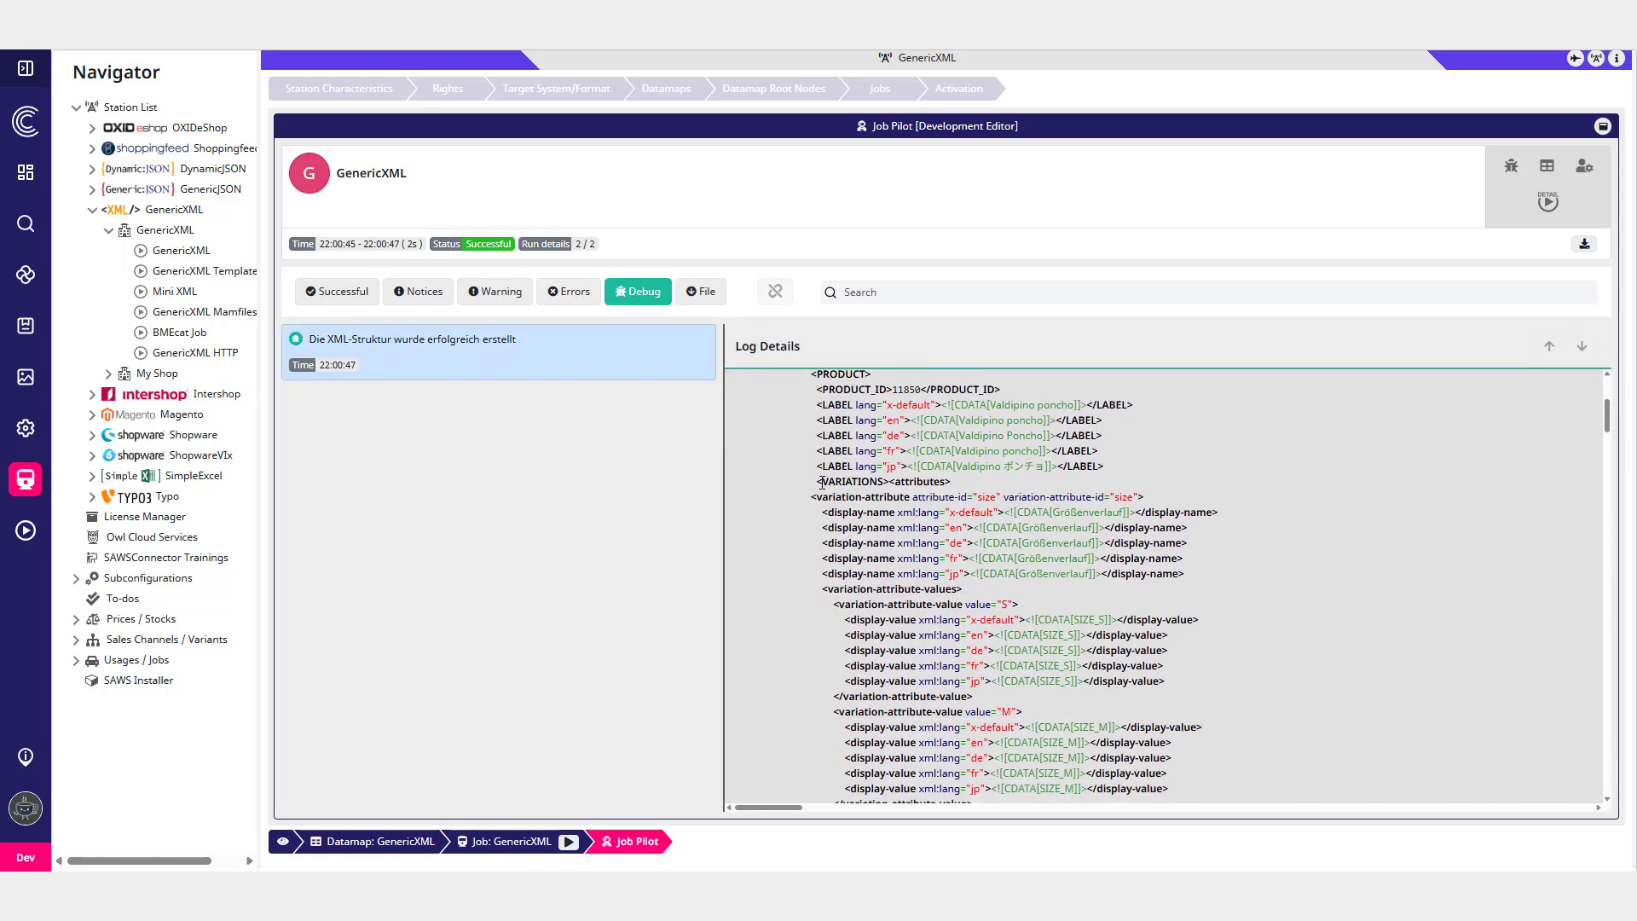
pyautogui.moveTo(821, 483); pyautogui.dragTo(1131, 704)
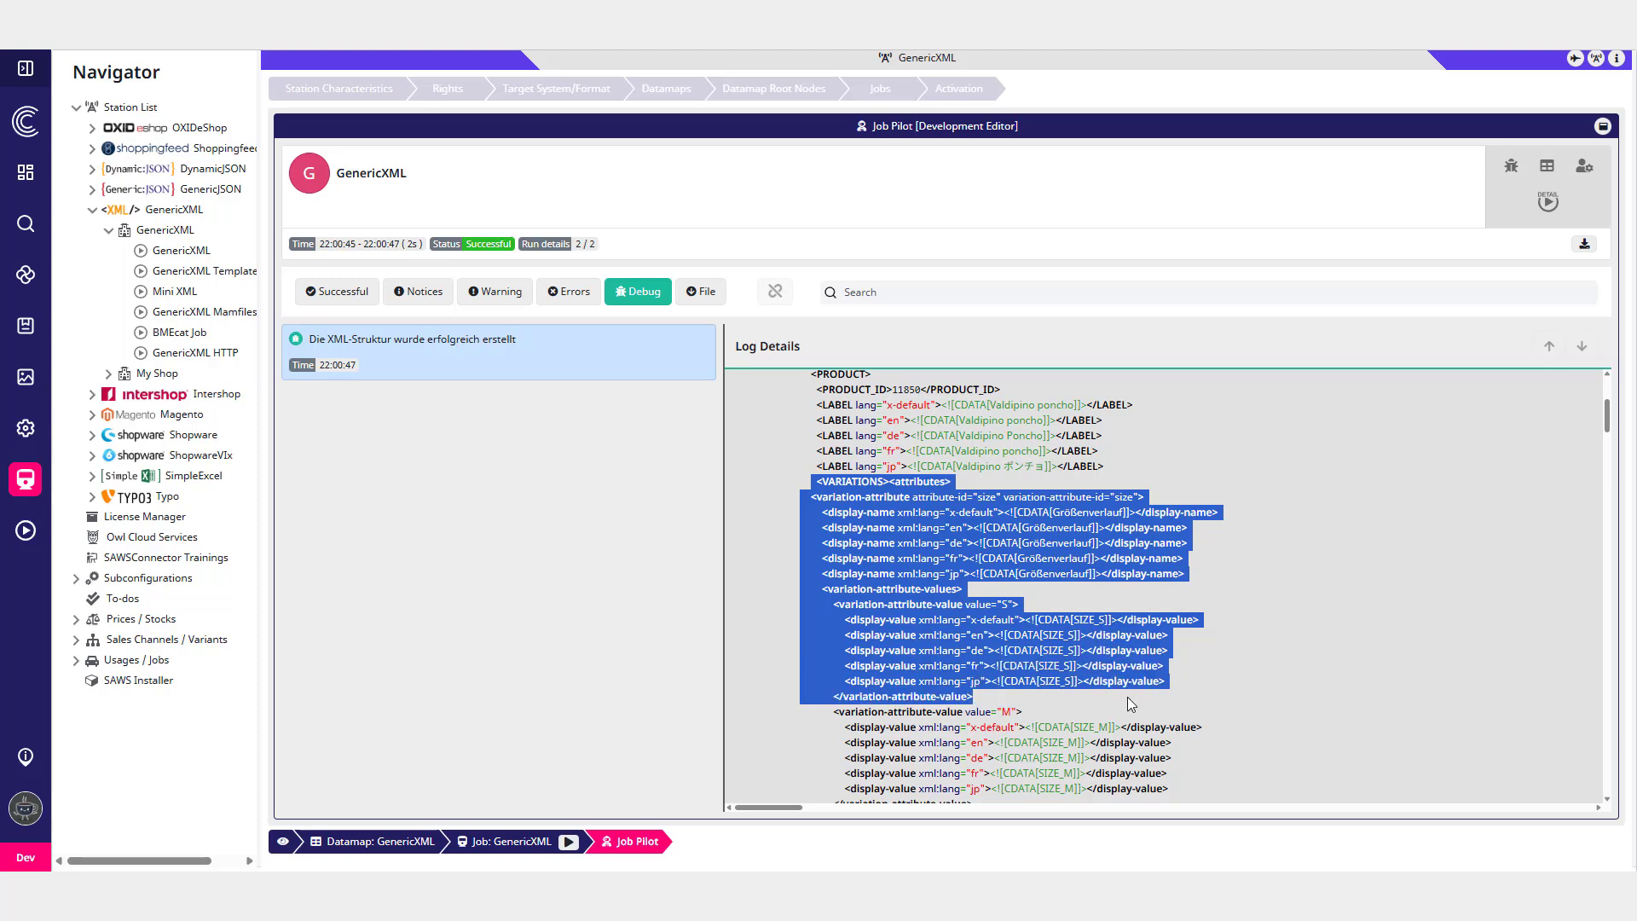
pyautogui.click(1139, 713)
pyautogui.scroll(-4, 1139, 712)
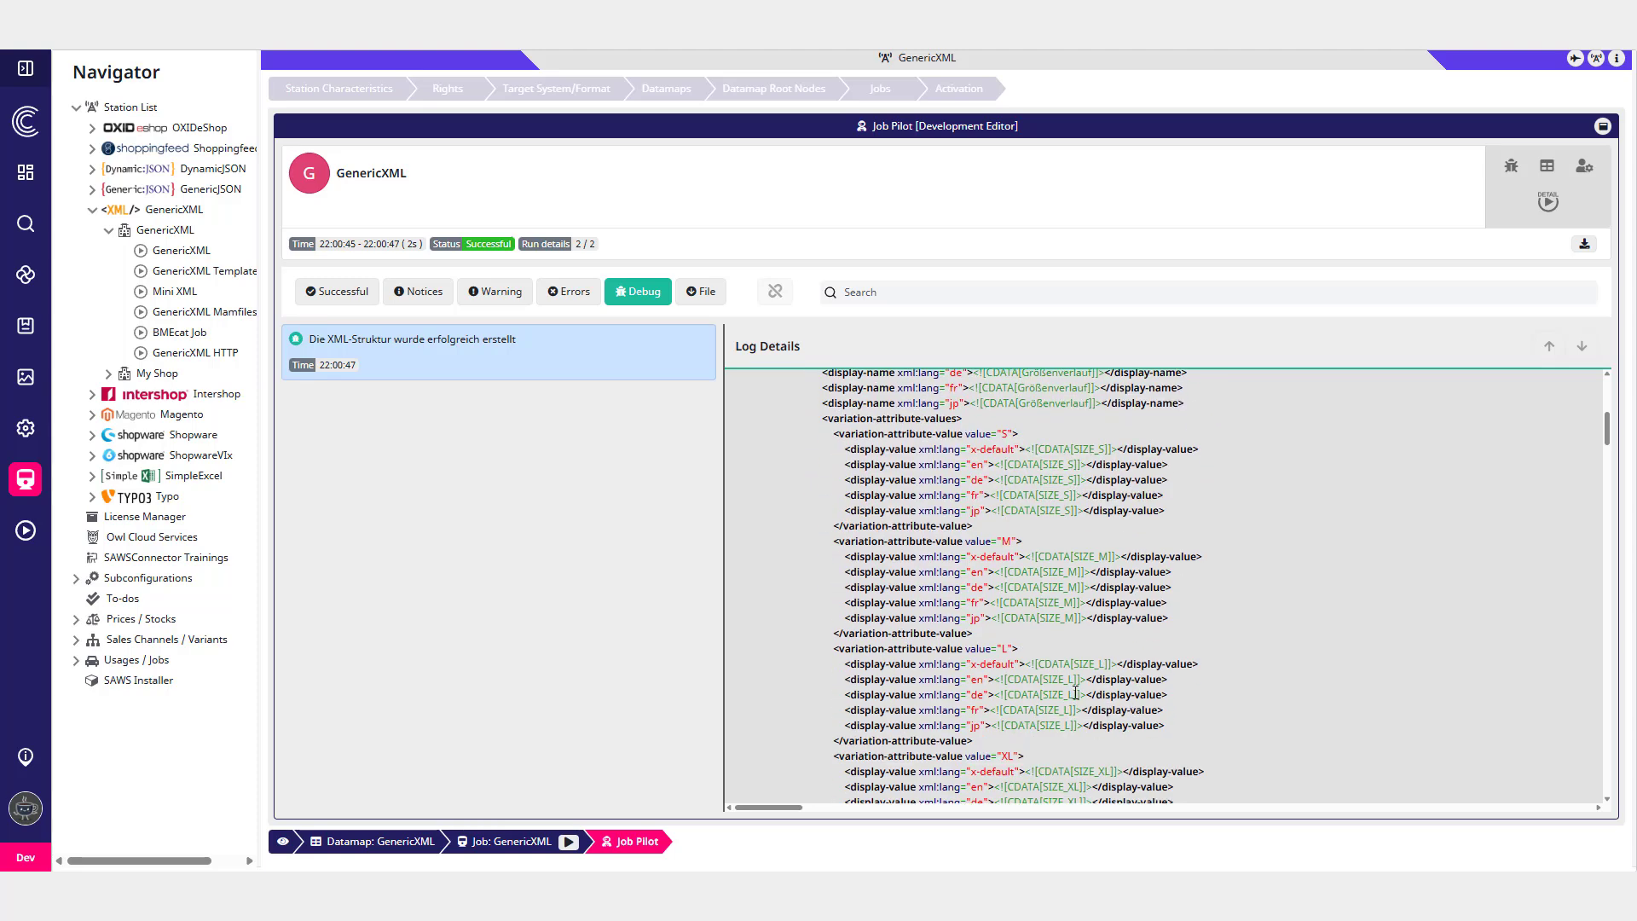
pyautogui.scroll(-5, 1052, 689)
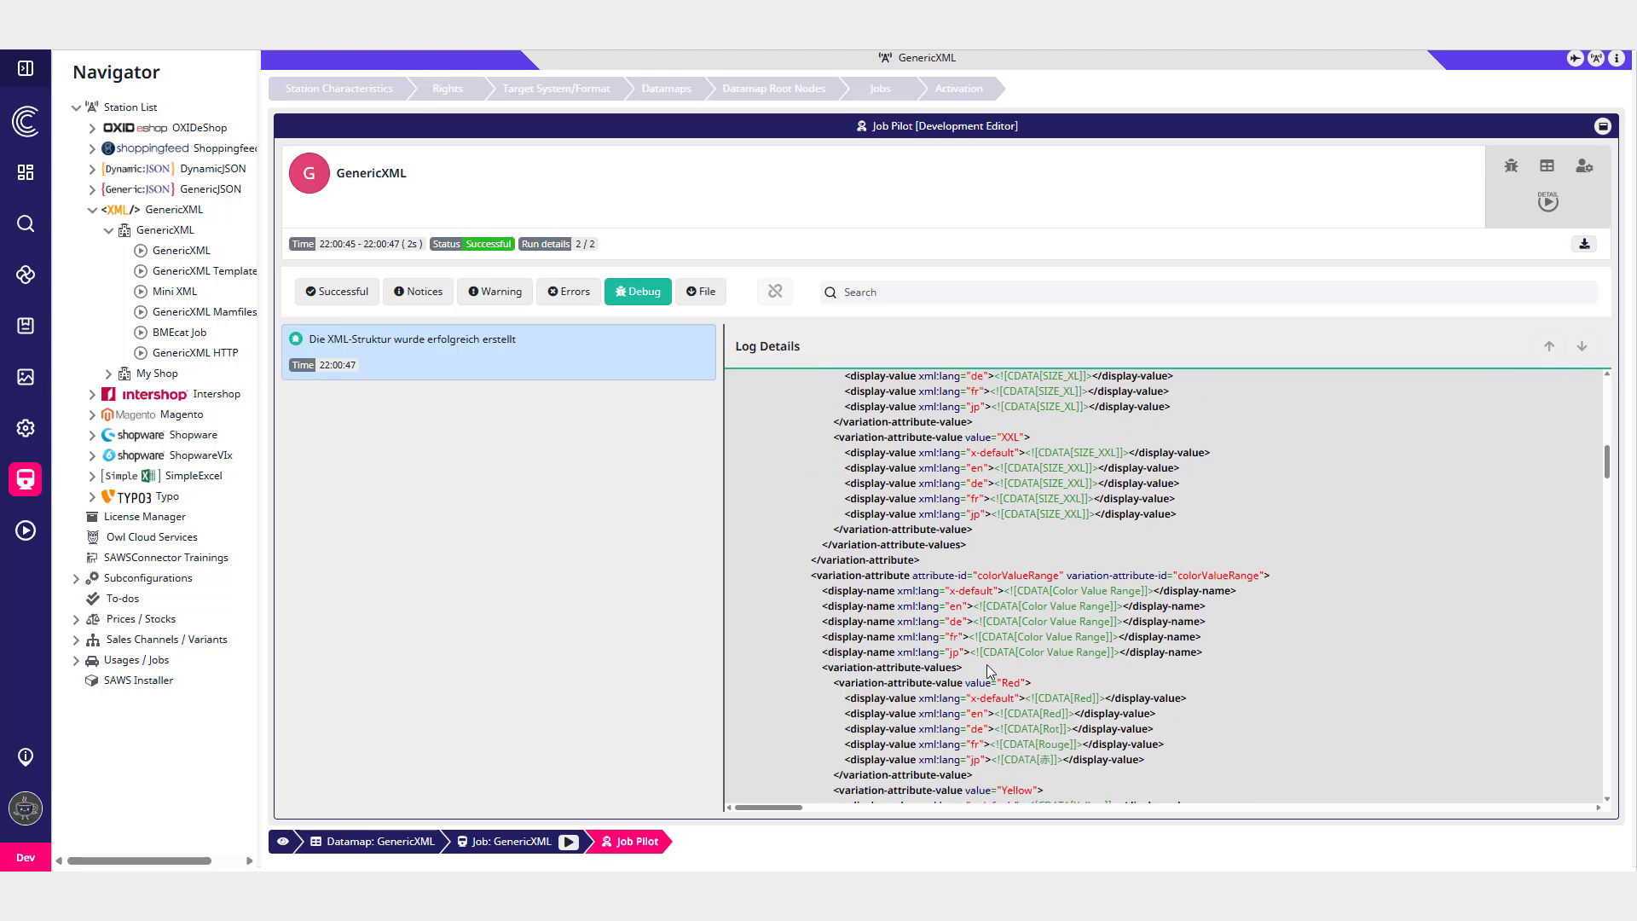
pyautogui.scroll(-5, 1008, 667)
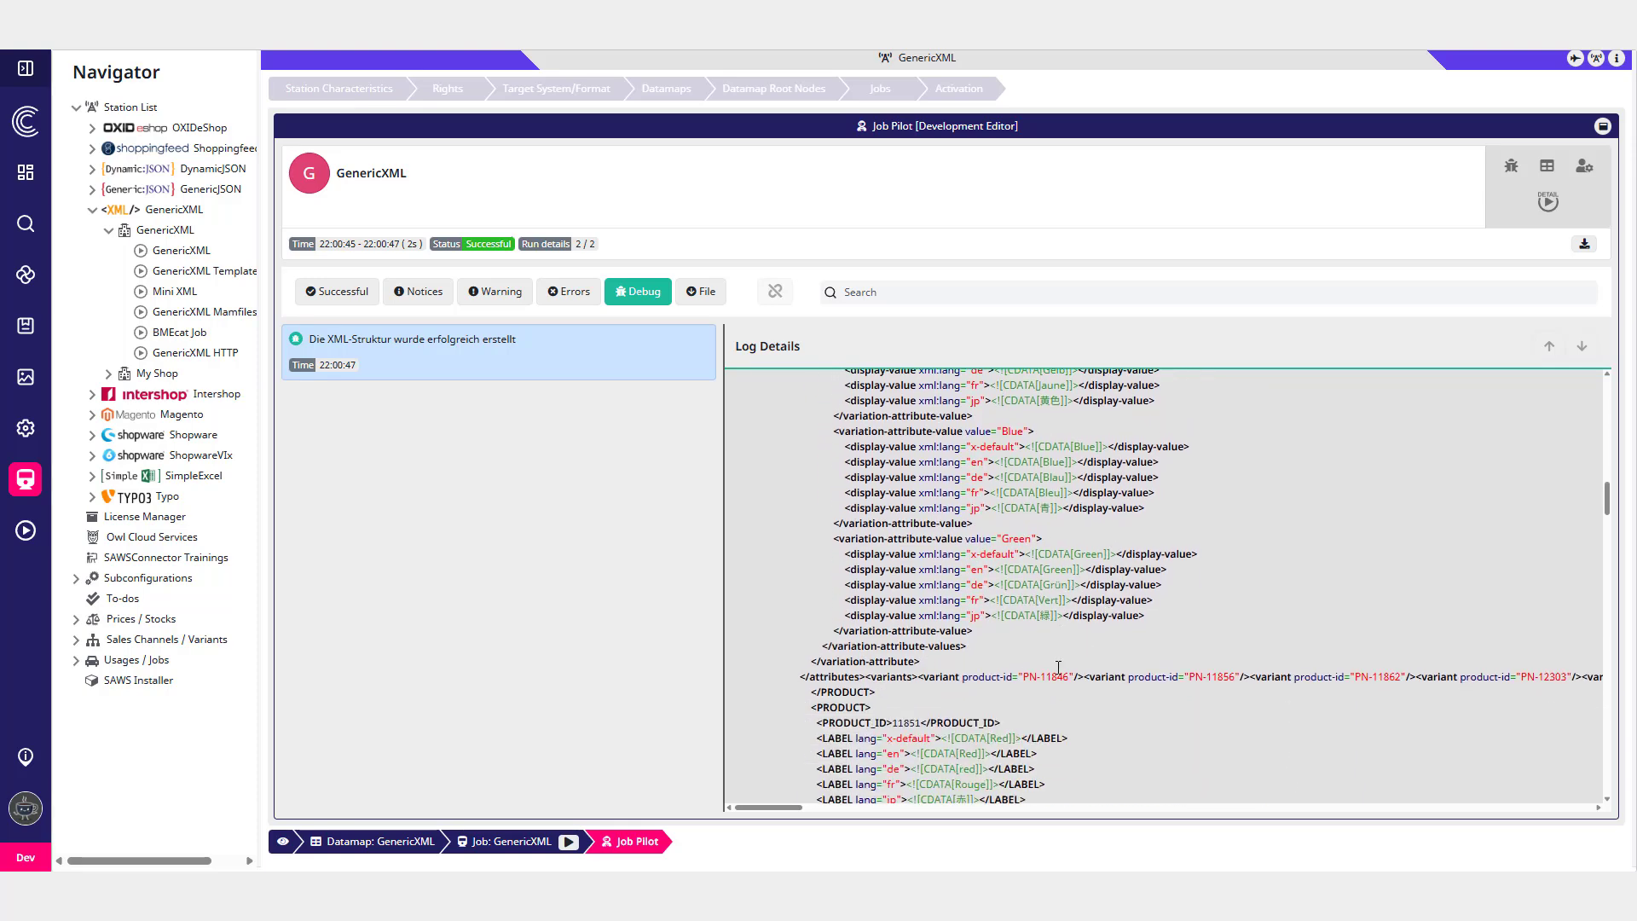
pyautogui.scroll(-1, 1052, 596)
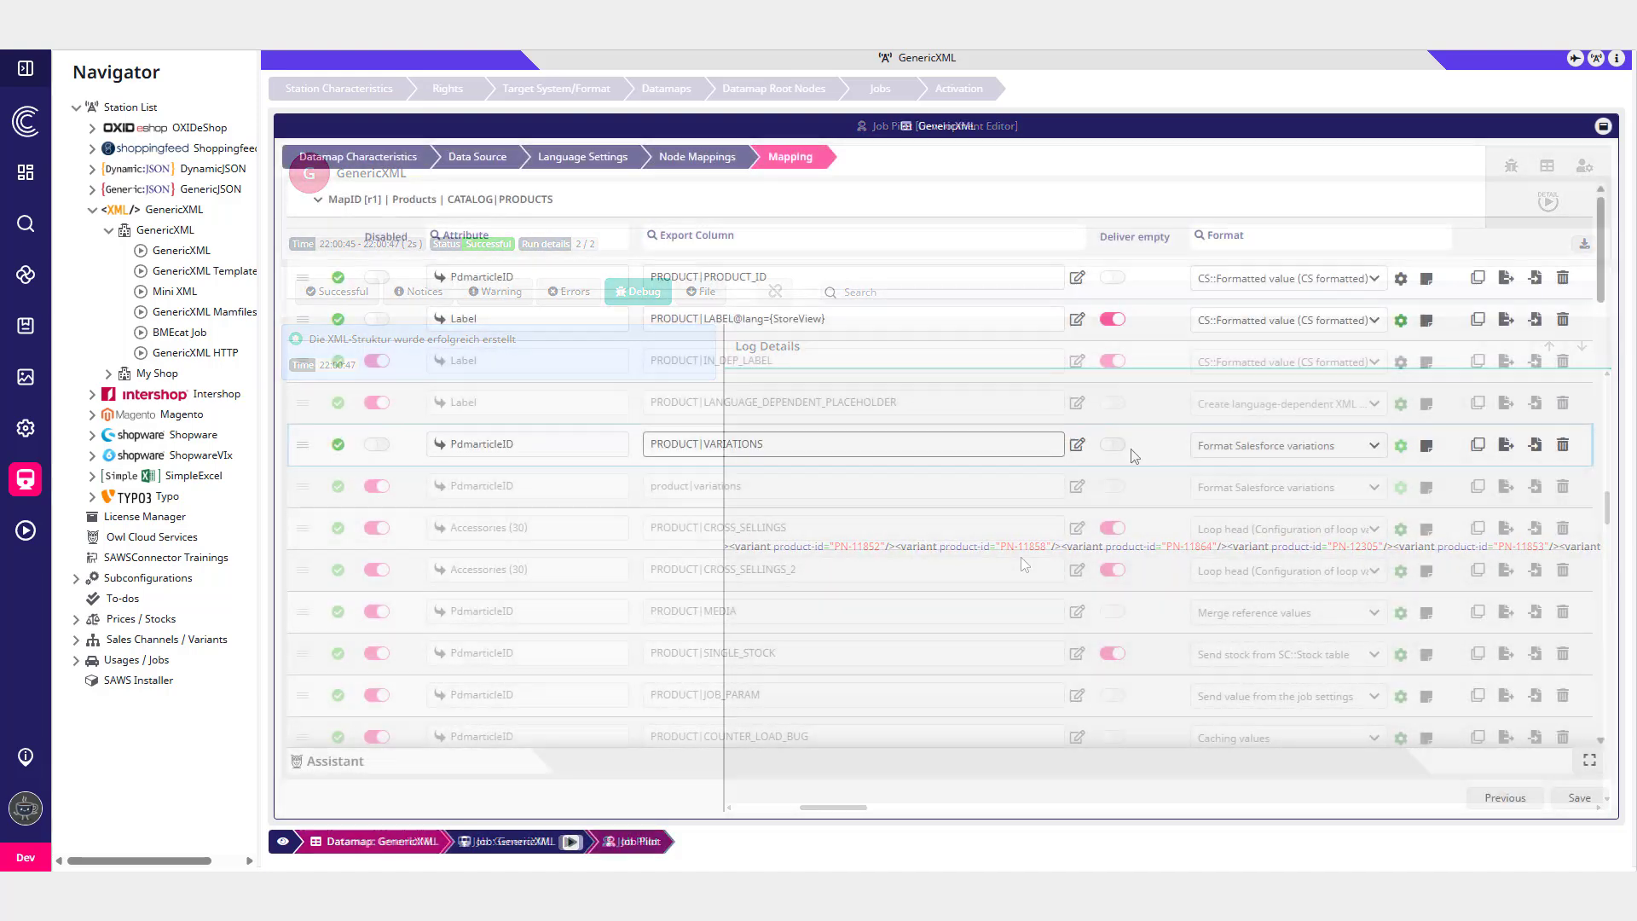
# - Open the file selection dialog for the PRODUCT|VARIATIONS row and browse the Owl Cloud Templates
pyautogui.click(1536, 445)
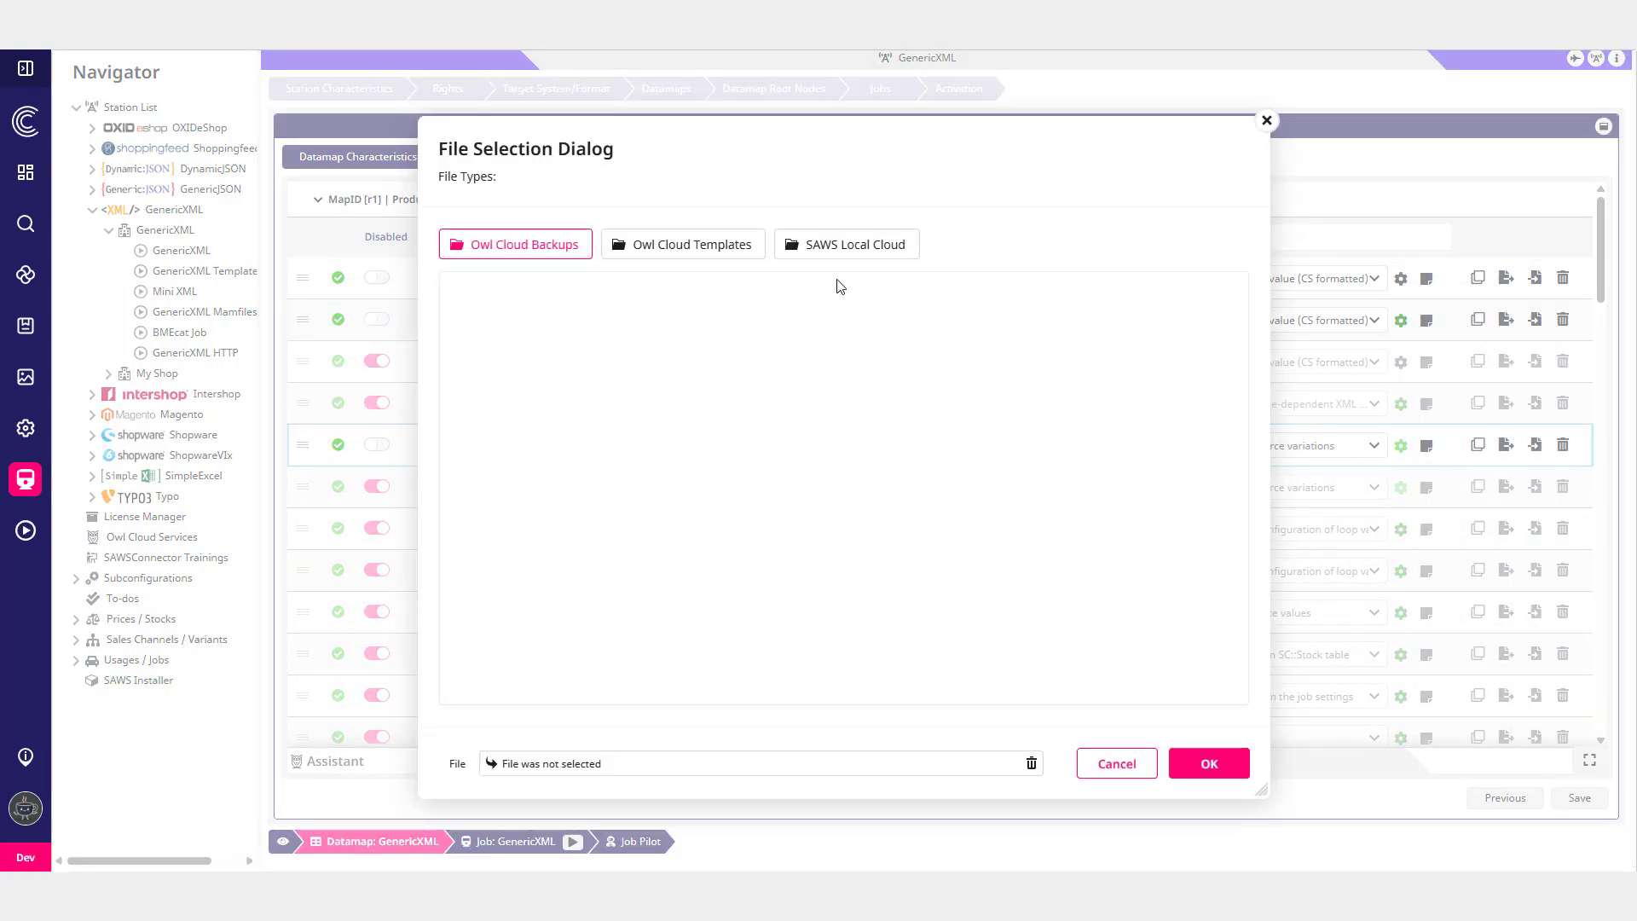
pyautogui.click(707, 253)
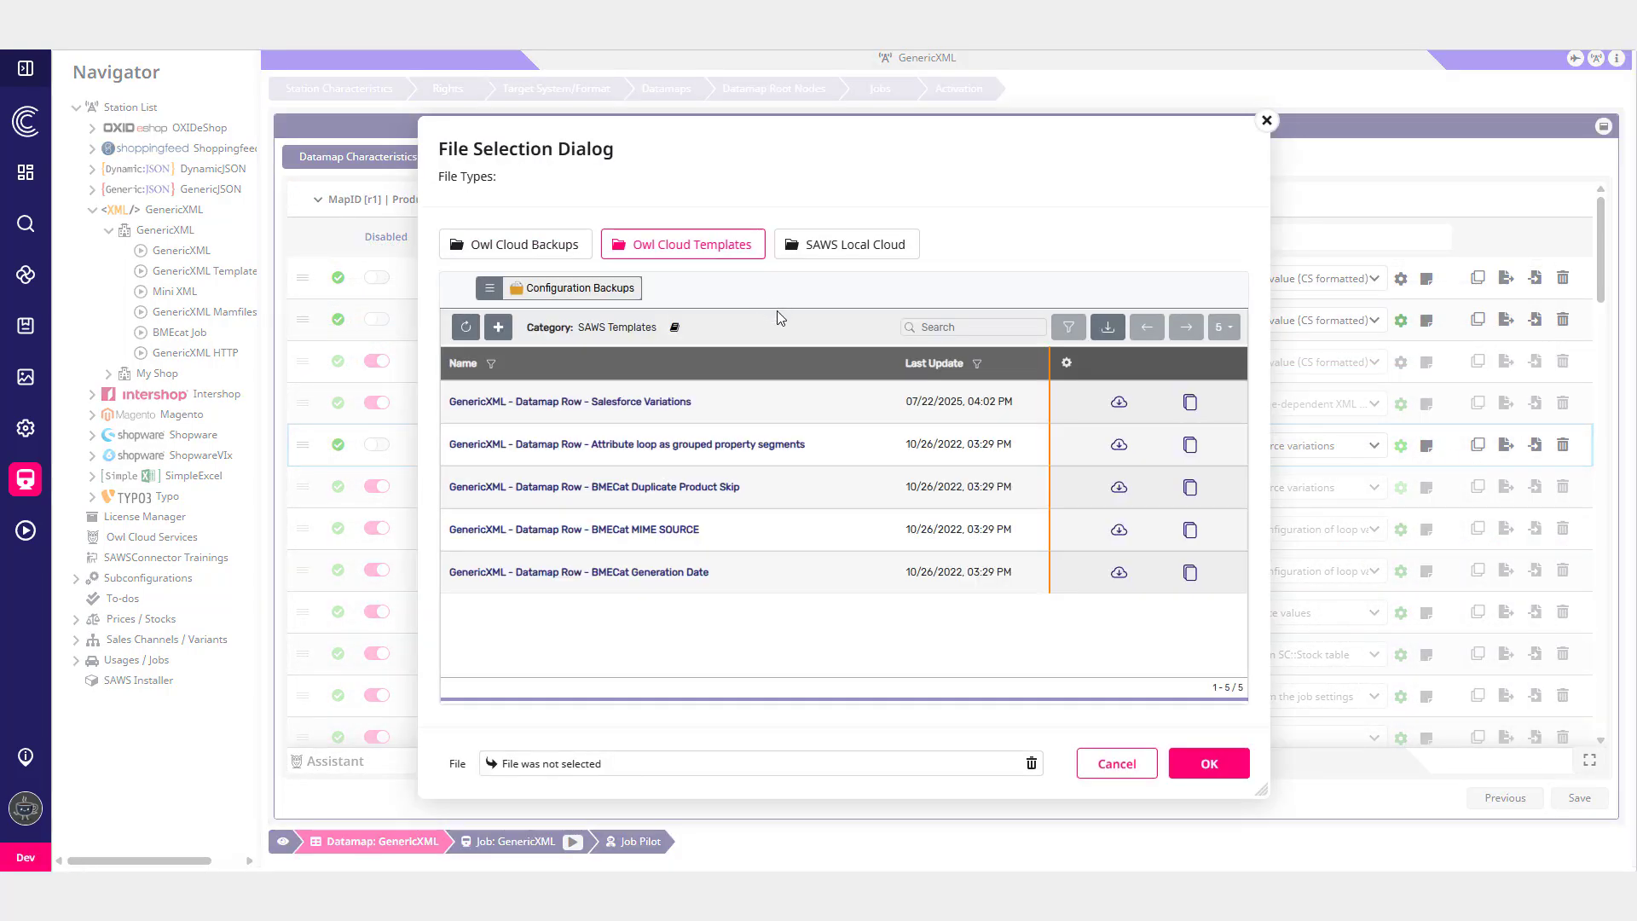